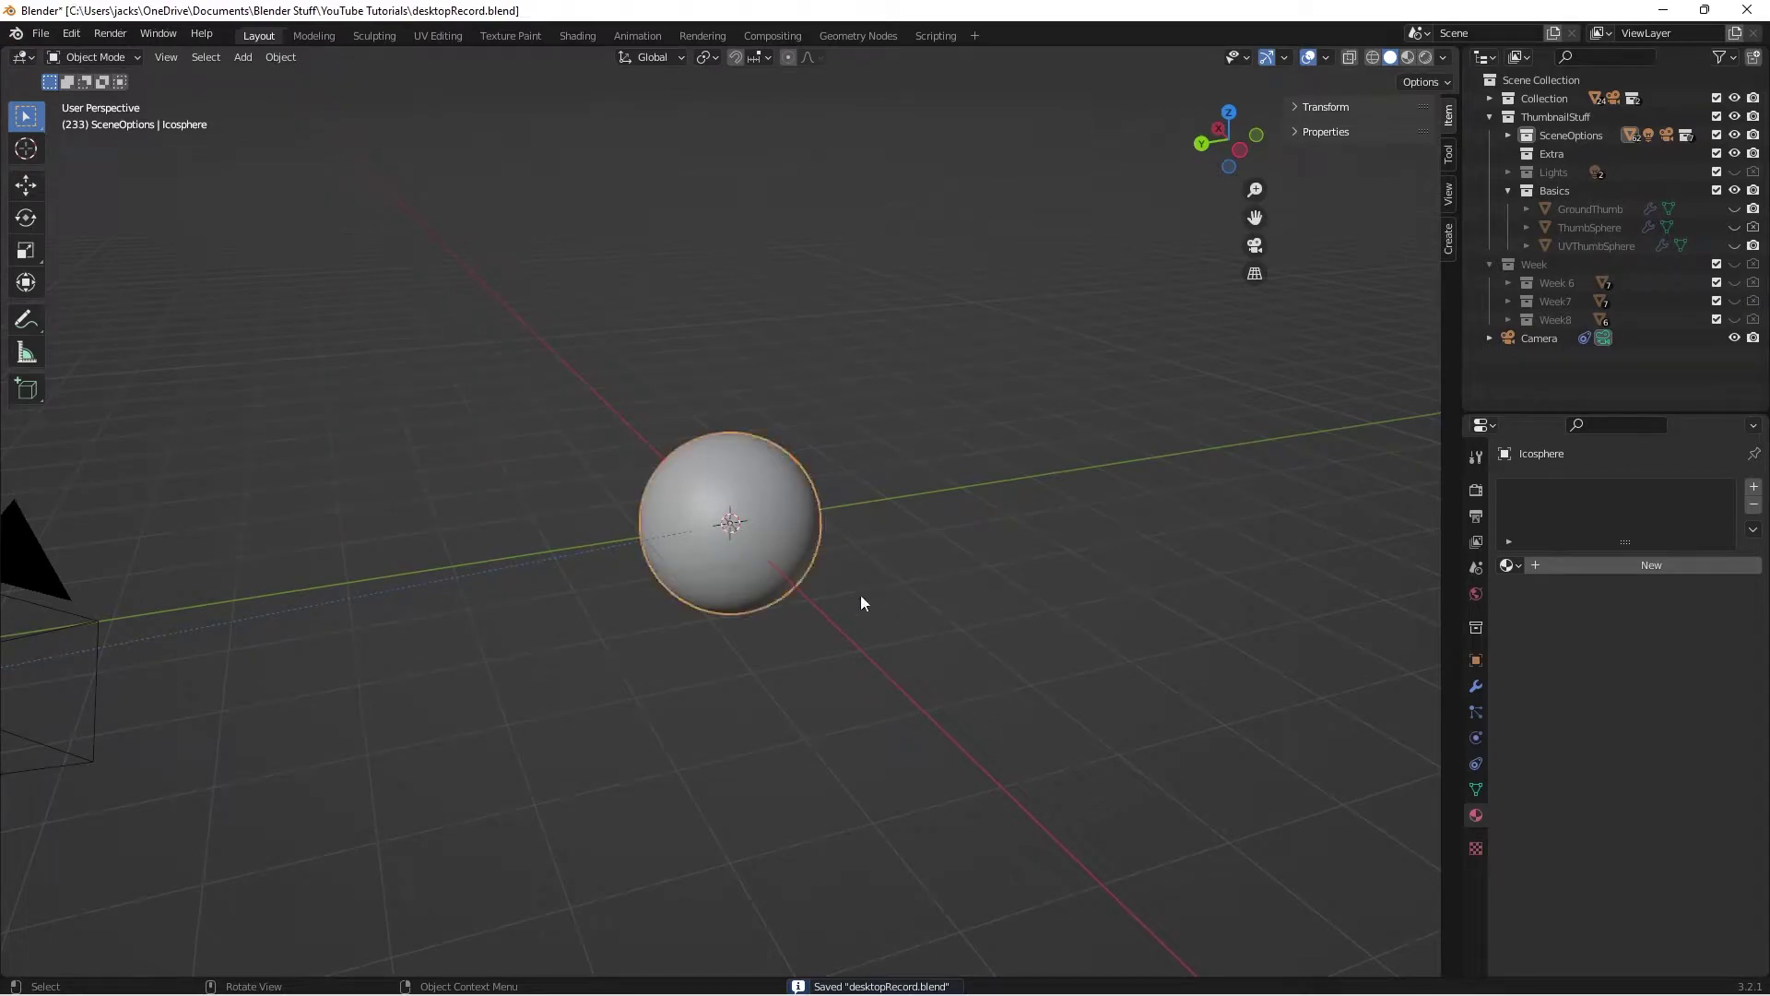
Step: View the sphere through the scene camera and switch to the Shading workspace
{"action": "scroll", "coordinate": [728, 500], "scroll_direction": "down", "scroll_amount": 2}
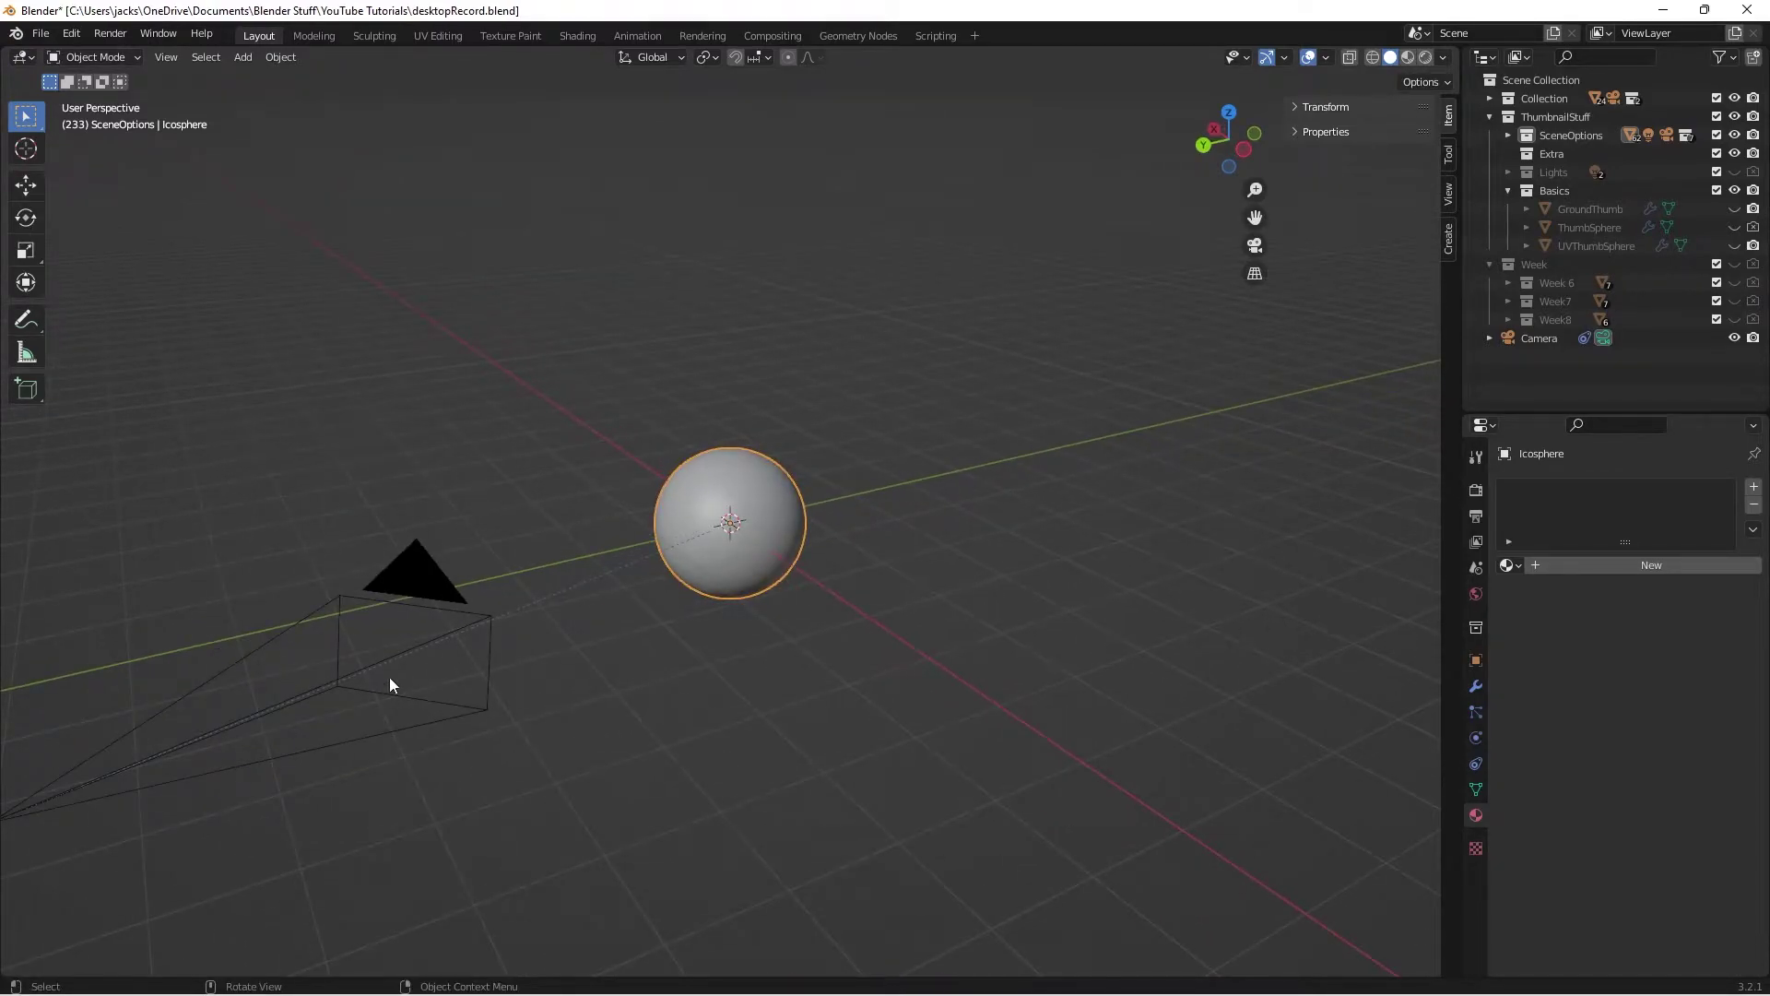
{"action": "key", "text": "KP_0"}
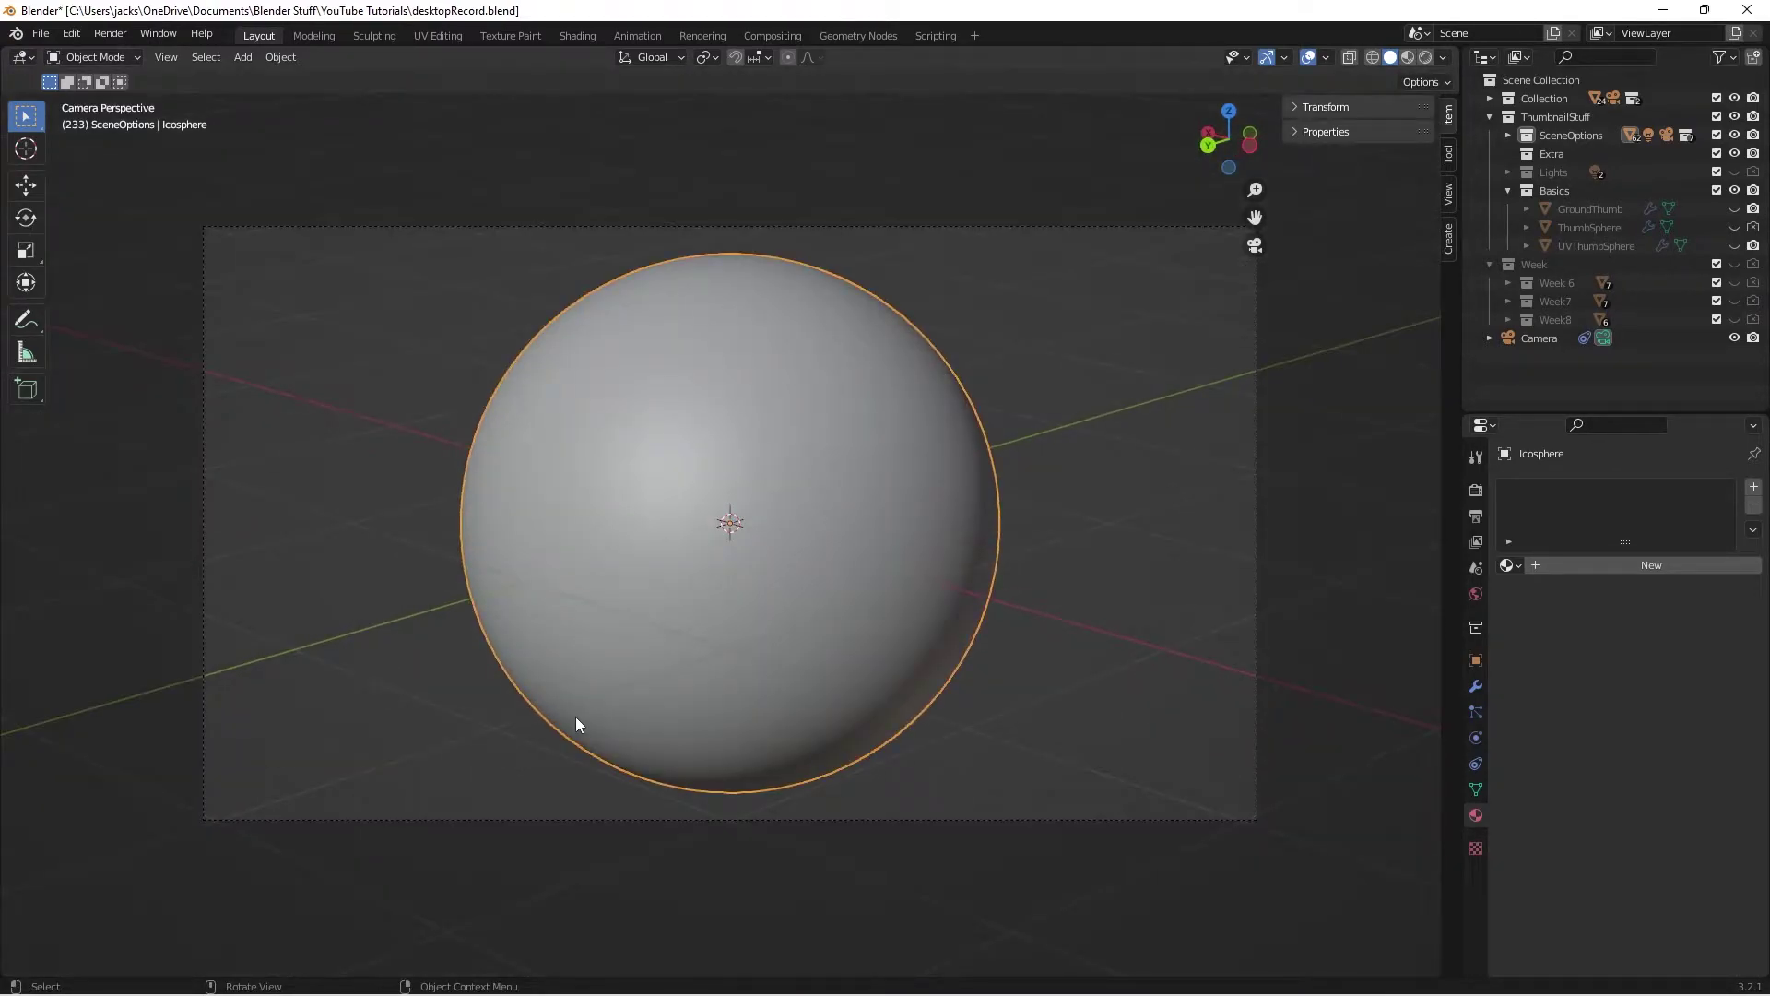
{"action": "left_click", "coordinate": [574, 35]}
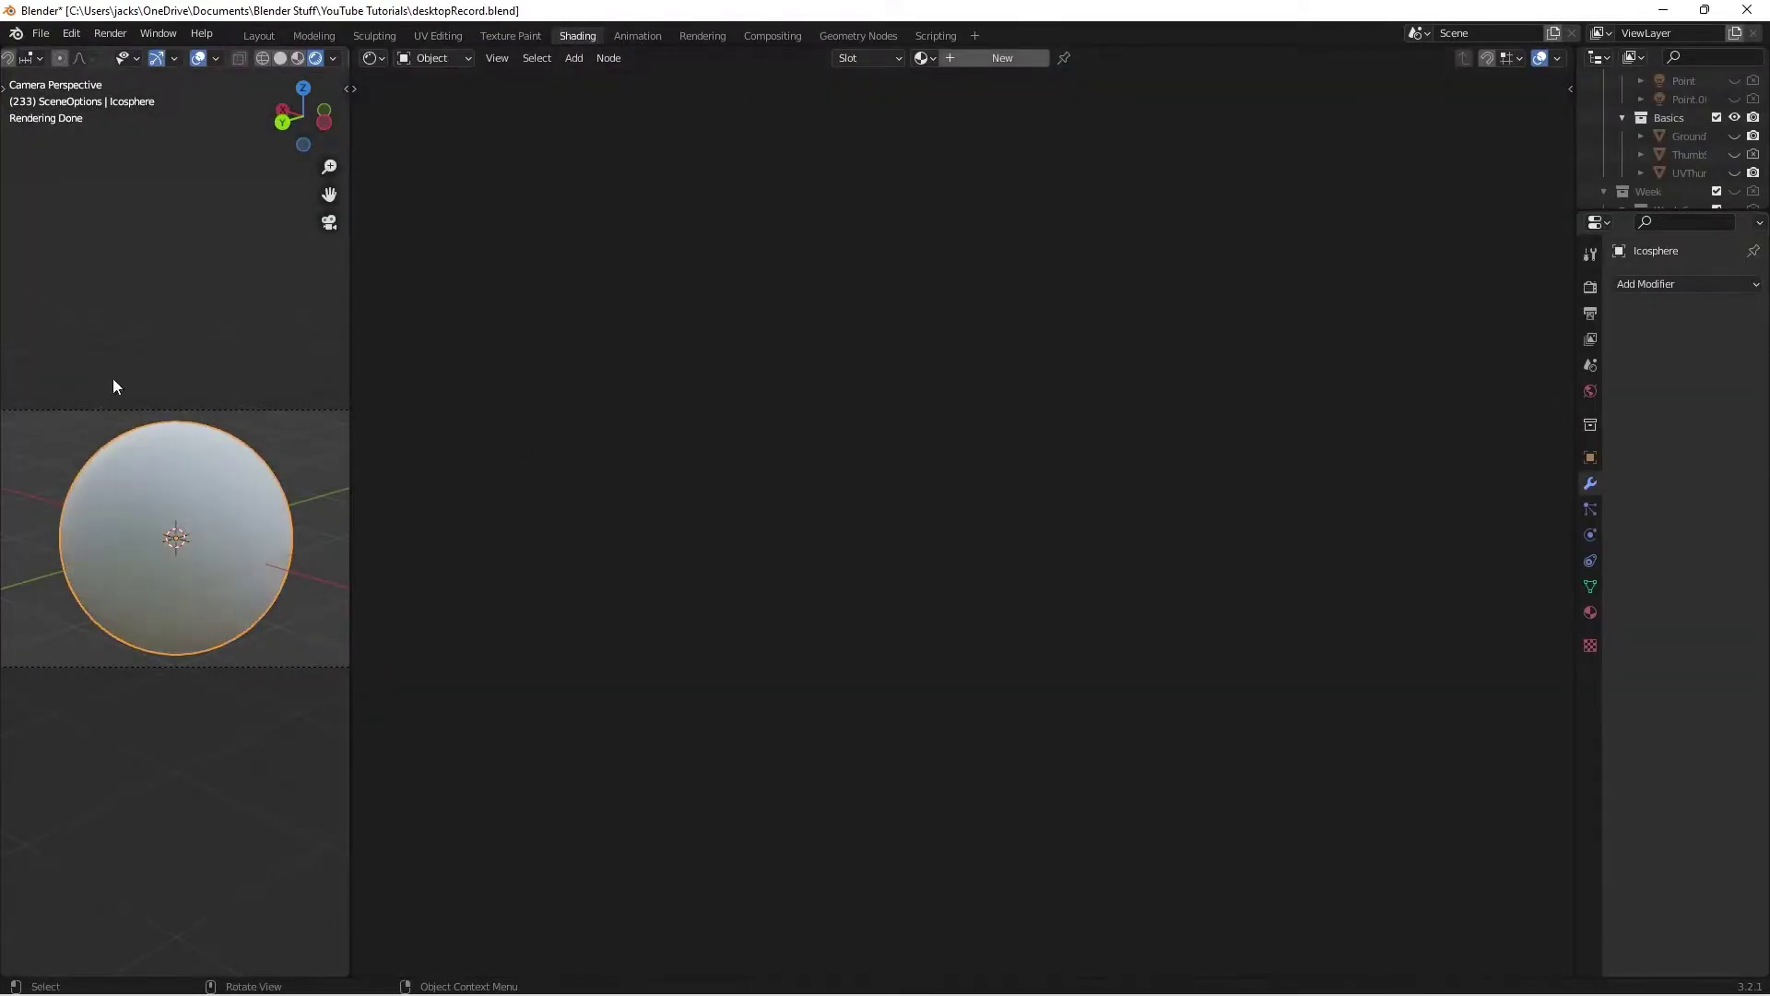
{"action": "scroll", "coordinate": [108, 437], "scroll_direction": "up", "scroll_amount": 3}
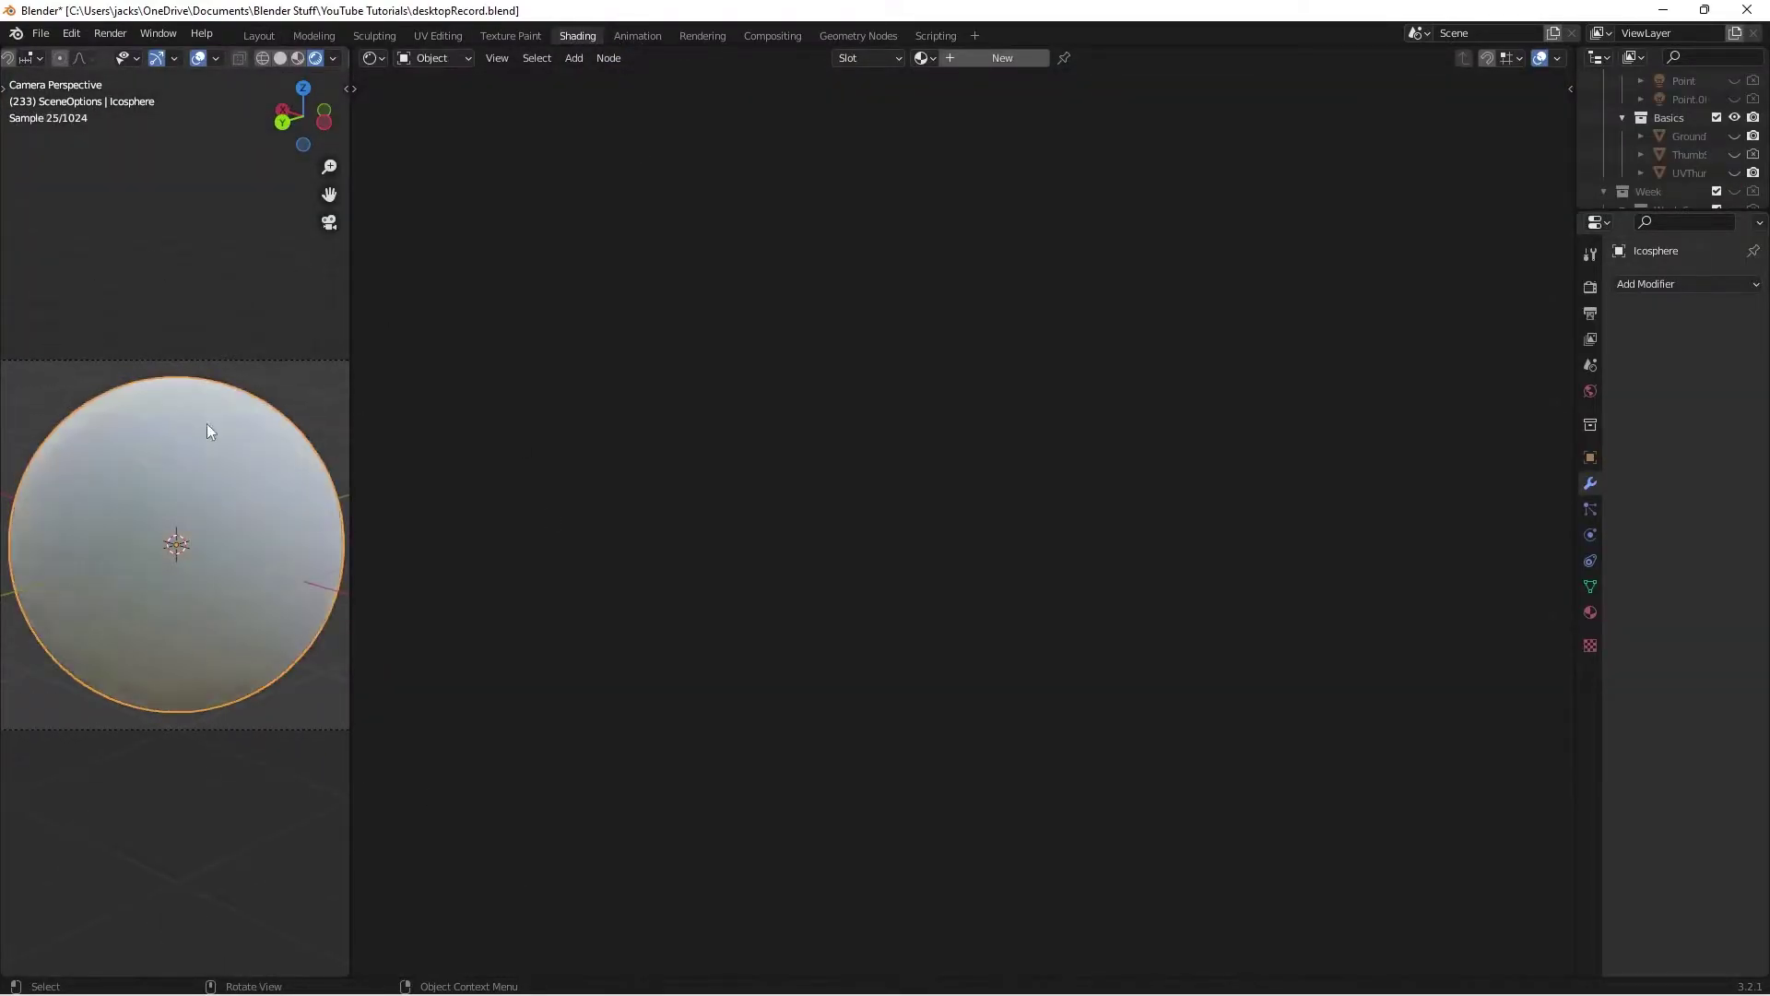
Step: Choose the HDRI environment image that lights the sphere in the rendered viewport
{"action": "left_click", "coordinate": [333, 57]}
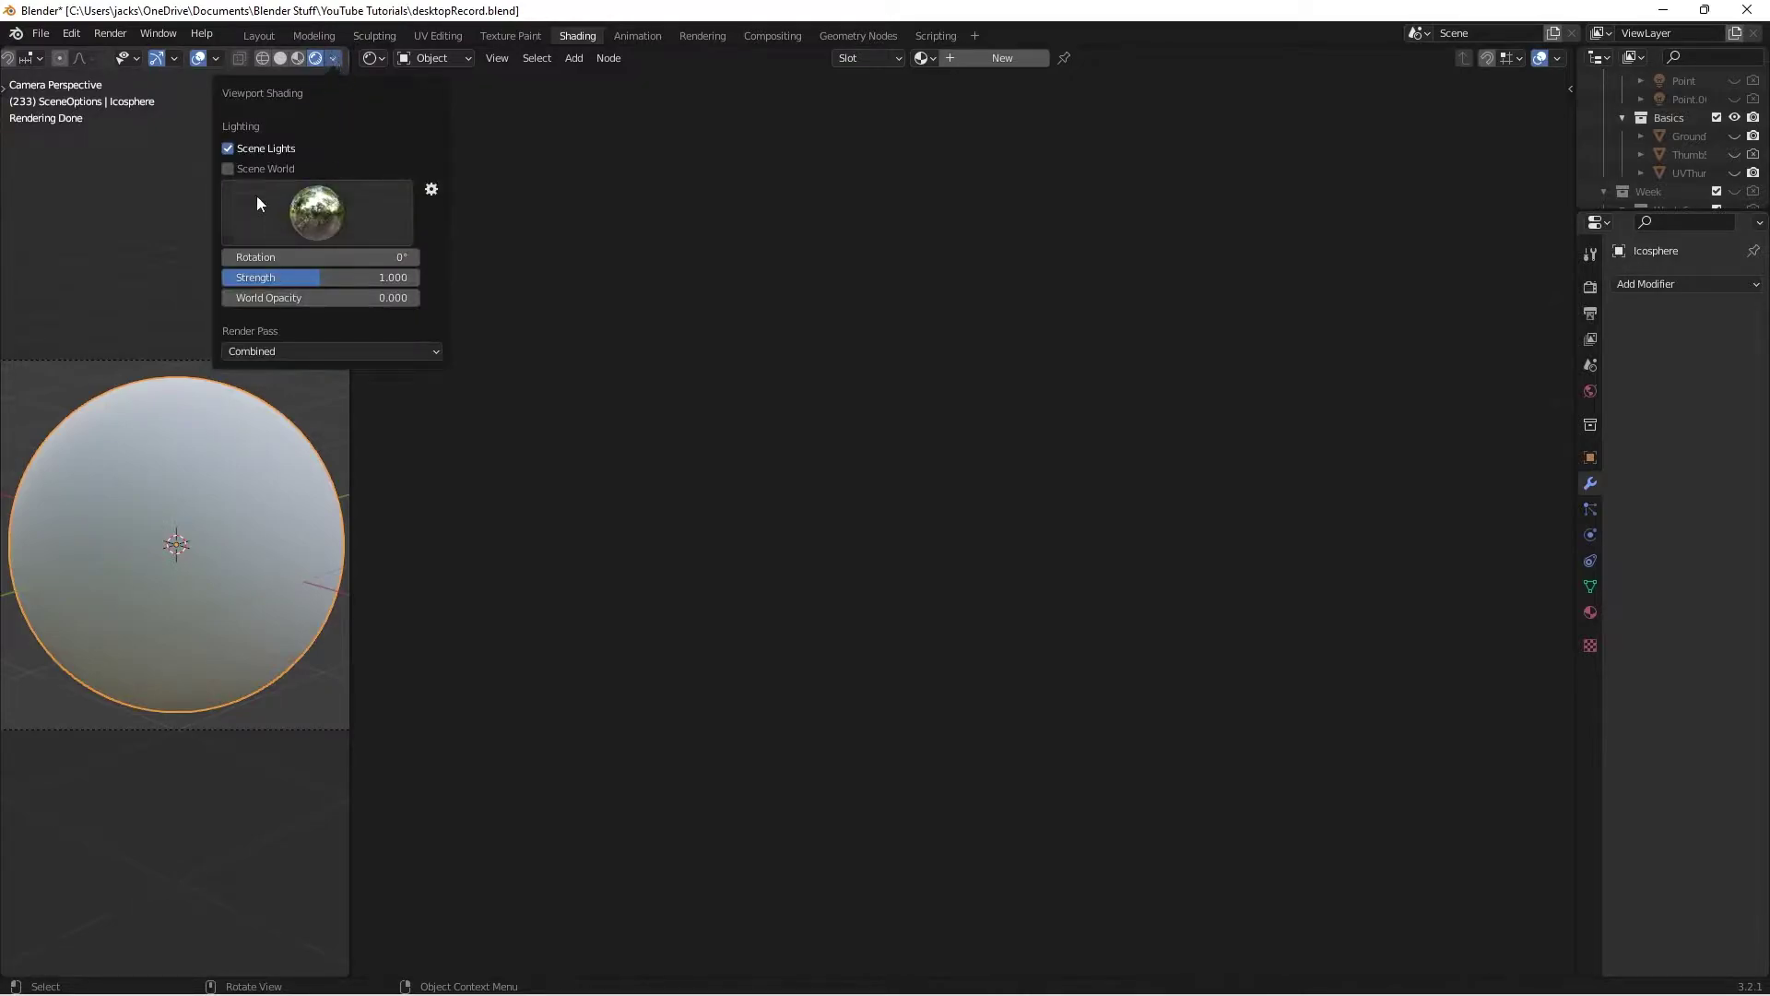
{"action": "left_click", "coordinate": [332, 210]}
{"action": "left_click", "coordinate": [367, 279]}
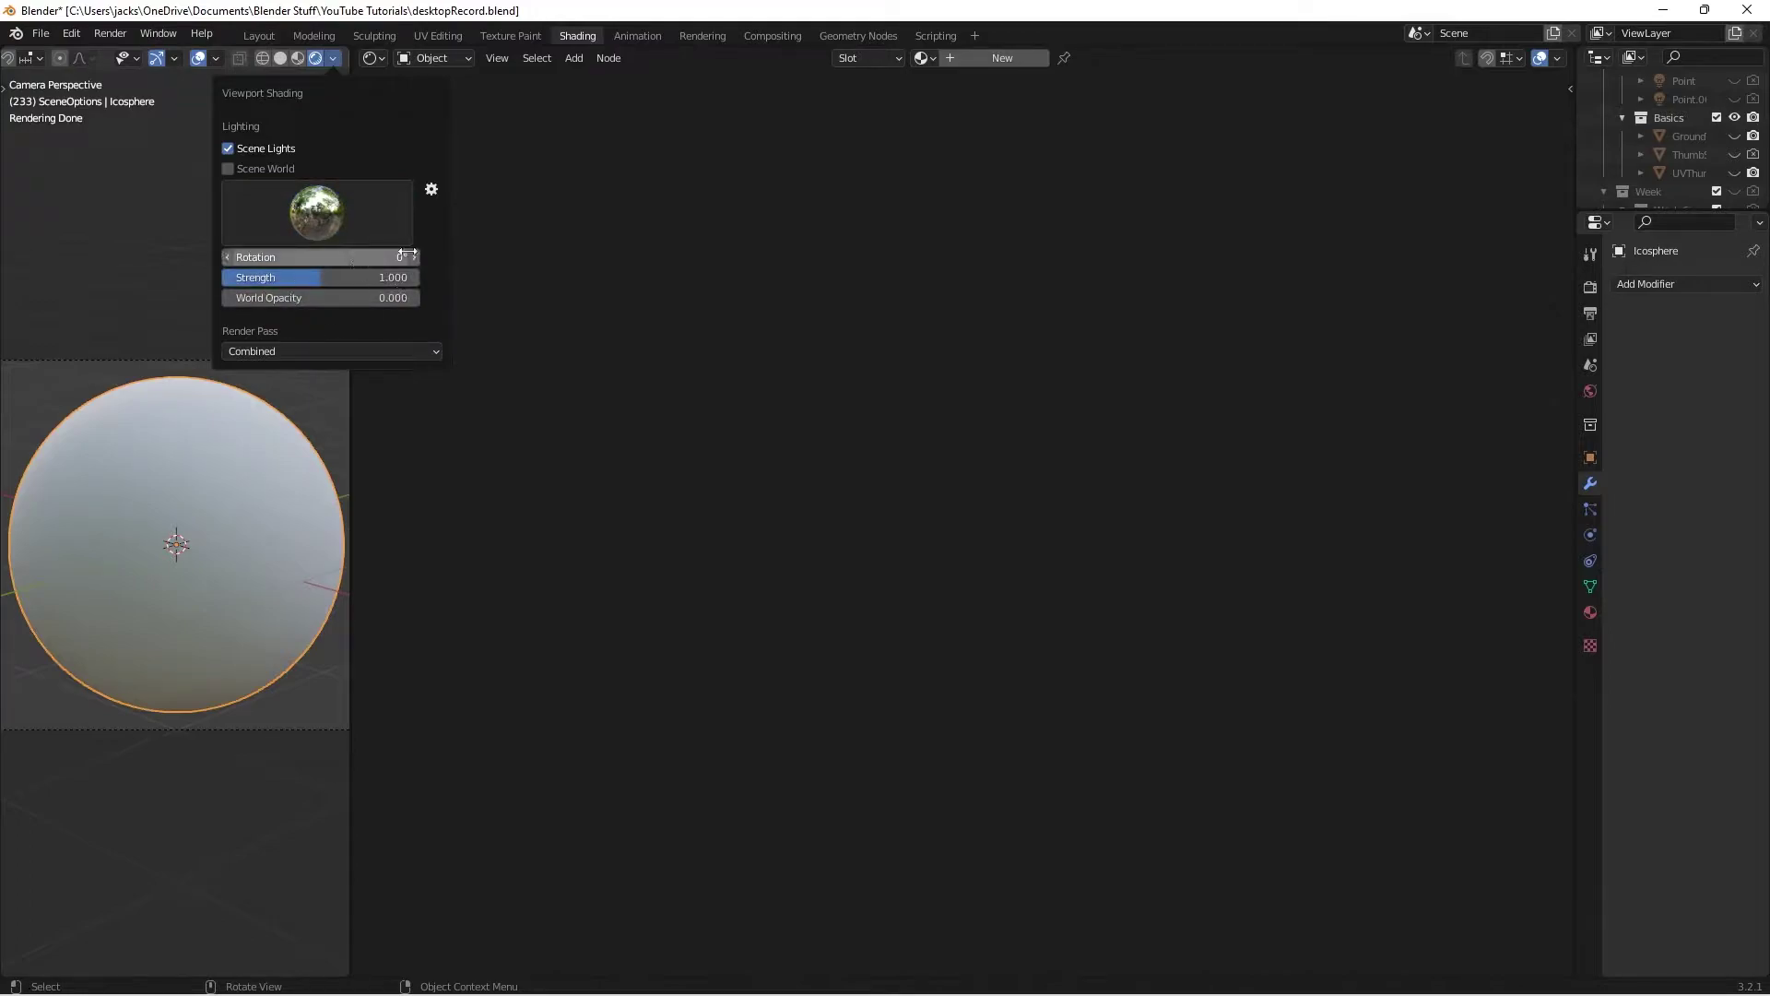
Step: Create a new material on the icosphere and name it chargerPlastic
{"action": "left_click", "coordinate": [981, 62]}
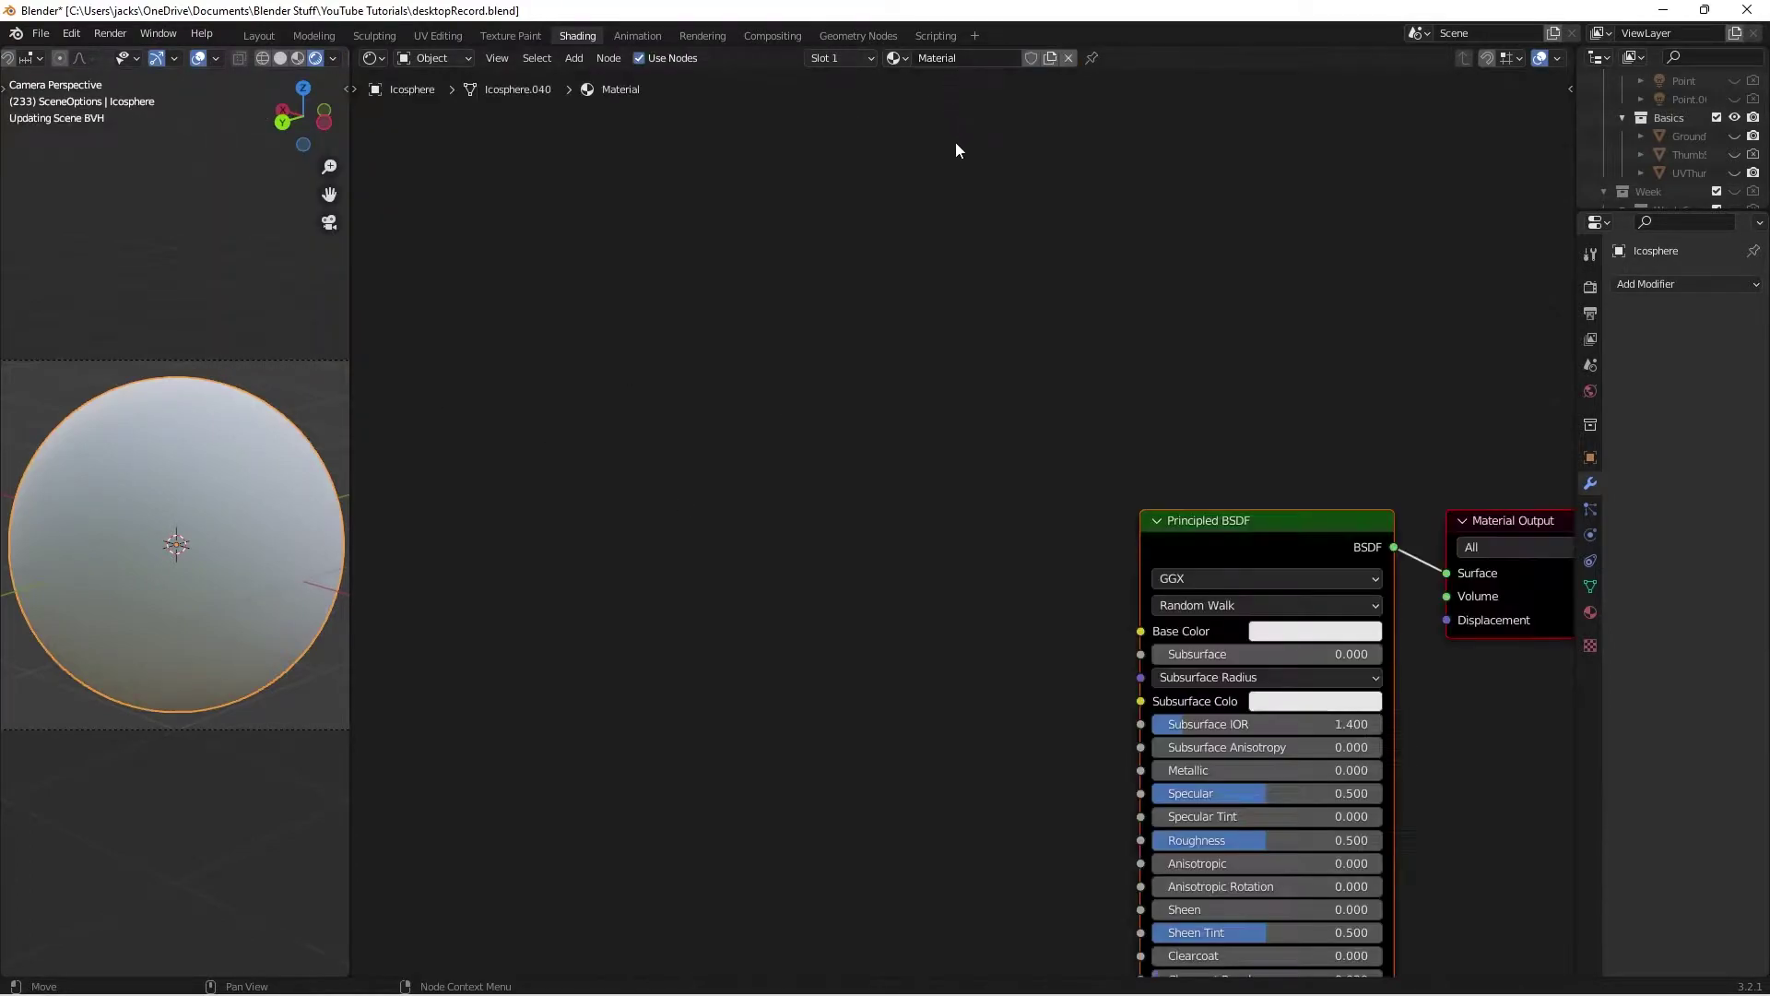
{"action": "left_click", "coordinate": [963, 58]}
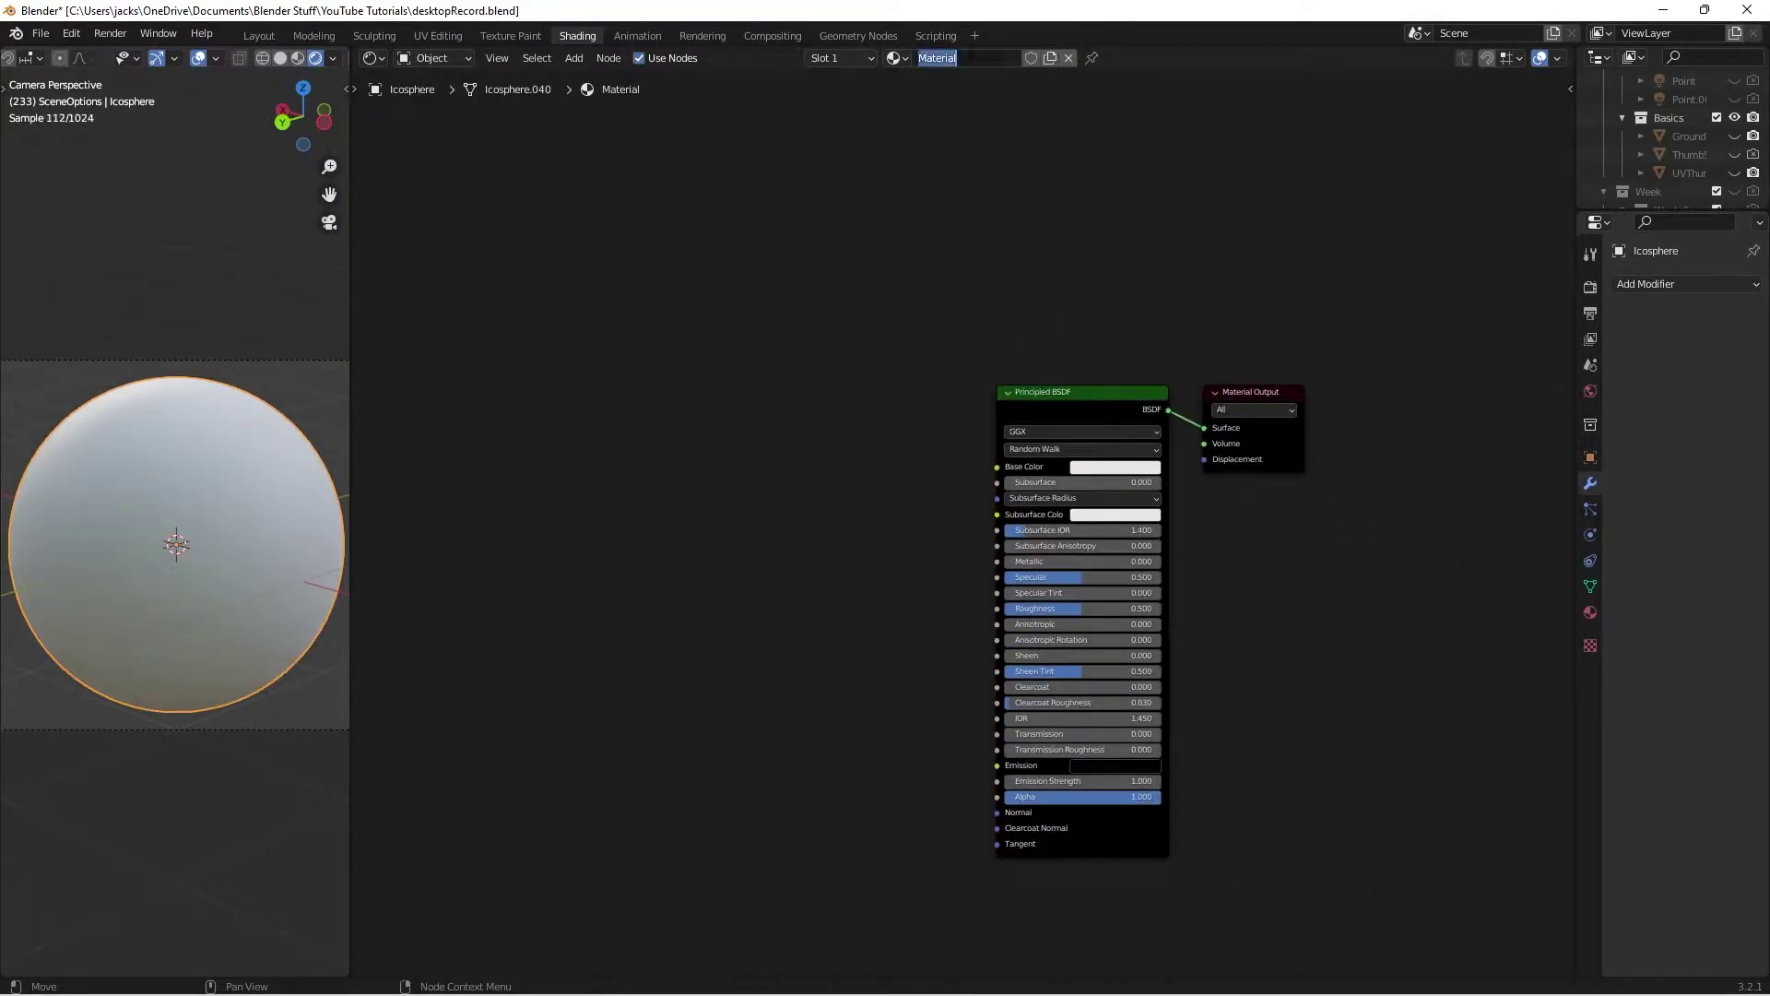
{"action": "type", "text": "ch"}
{"action": "type", "text": "argerPlatic"}
{"action": "key", "text": "Return"}
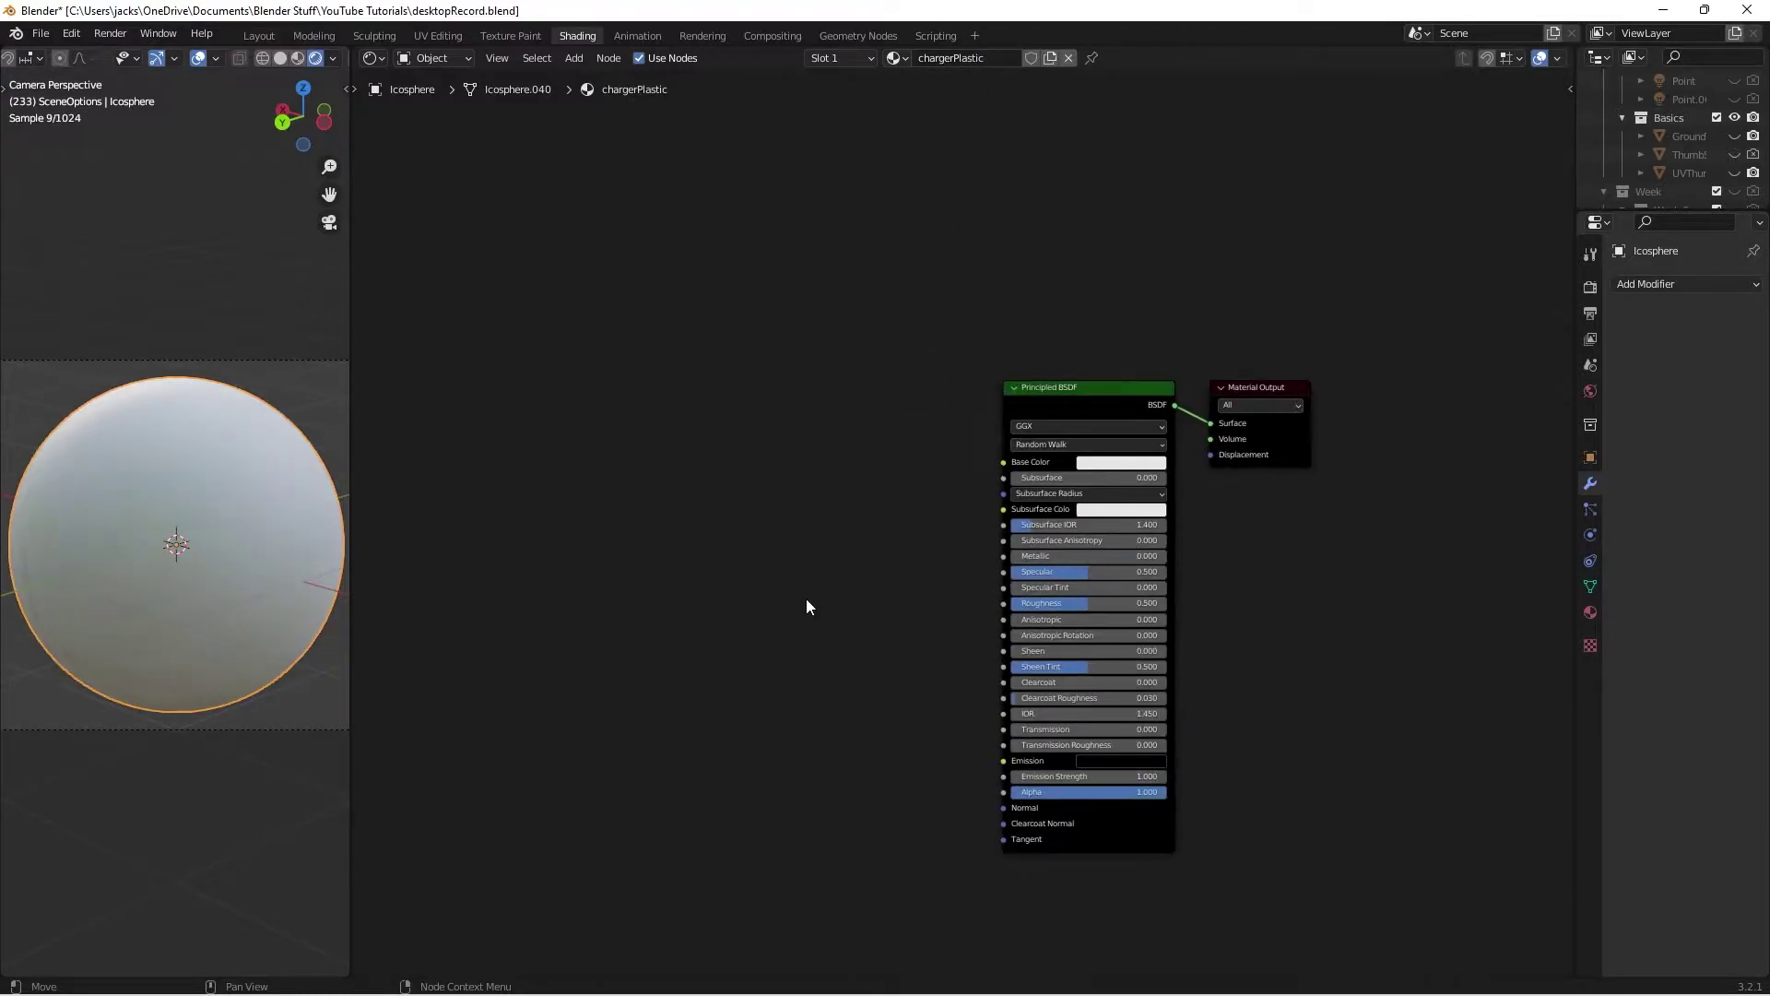
Step: Check in the add-on preferences whether Node Wrangler is enabled, searching for "node"
{"action": "middle_click_drag", "start_coordinate": [806, 599], "coordinate": [931, 535]}
{"action": "scroll", "coordinate": [931, 535], "scroll_direction": "up", "scroll_amount": 1}
{"action": "left_click", "coordinate": [71, 33]}
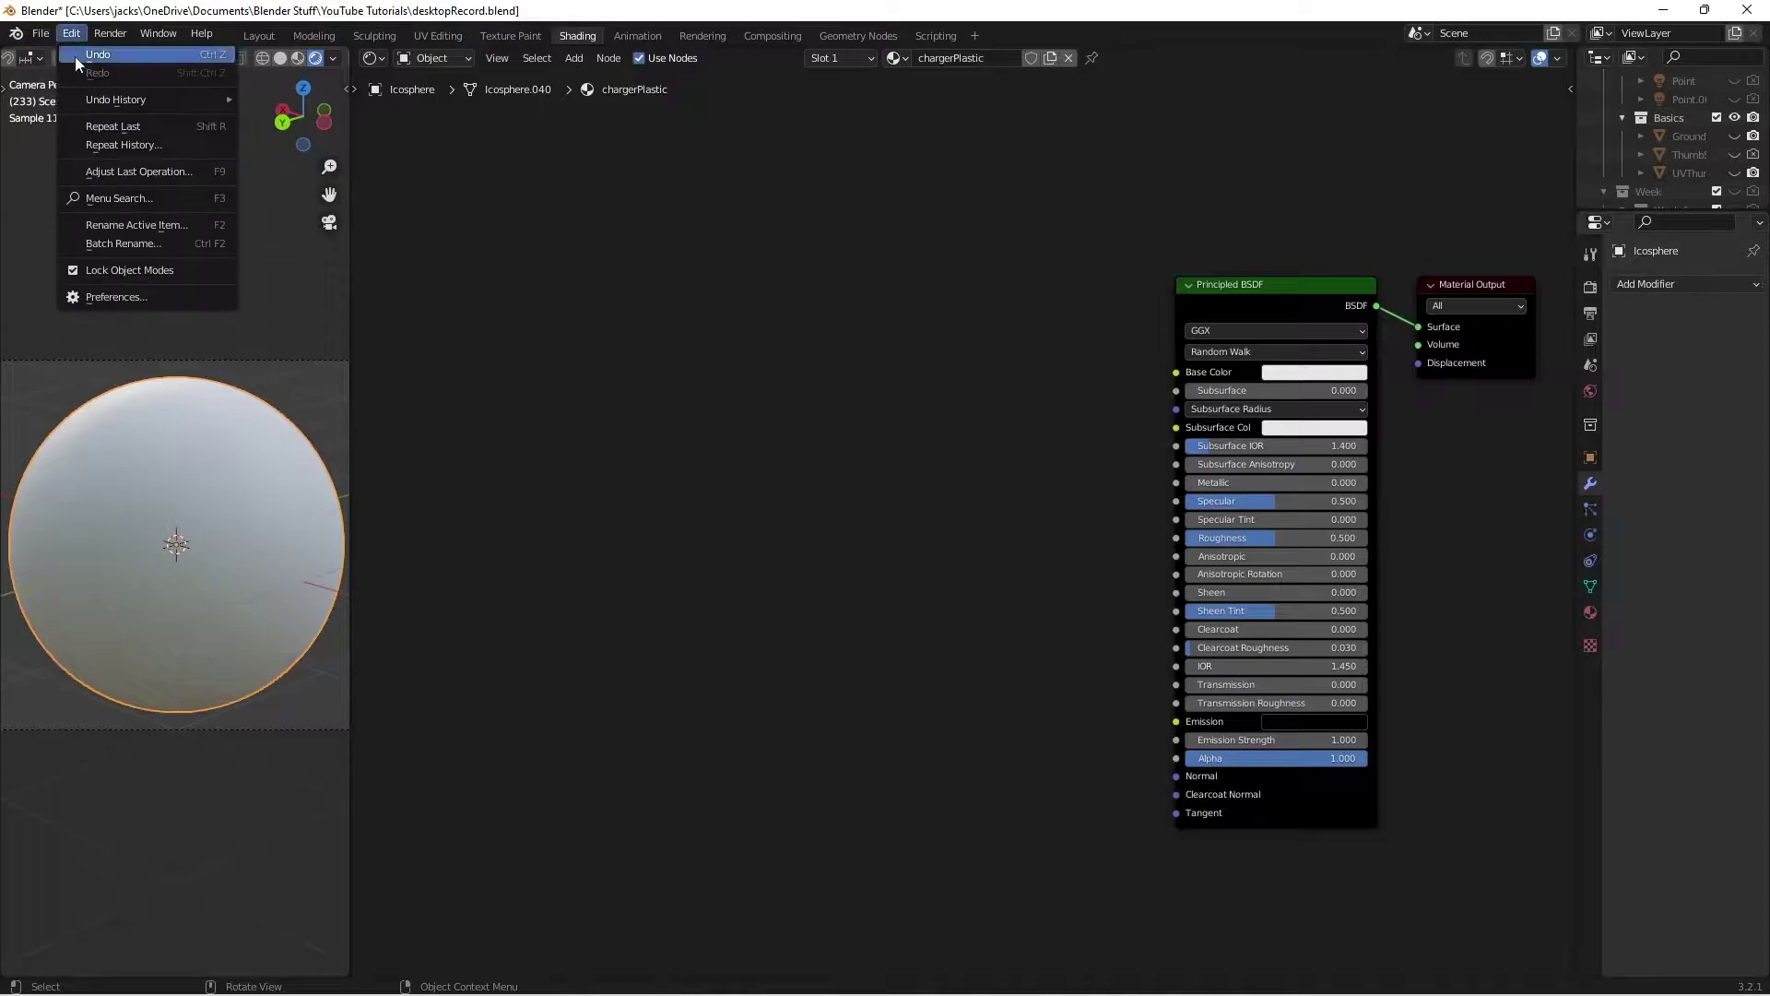
{"action": "left_click", "coordinate": [154, 294]}
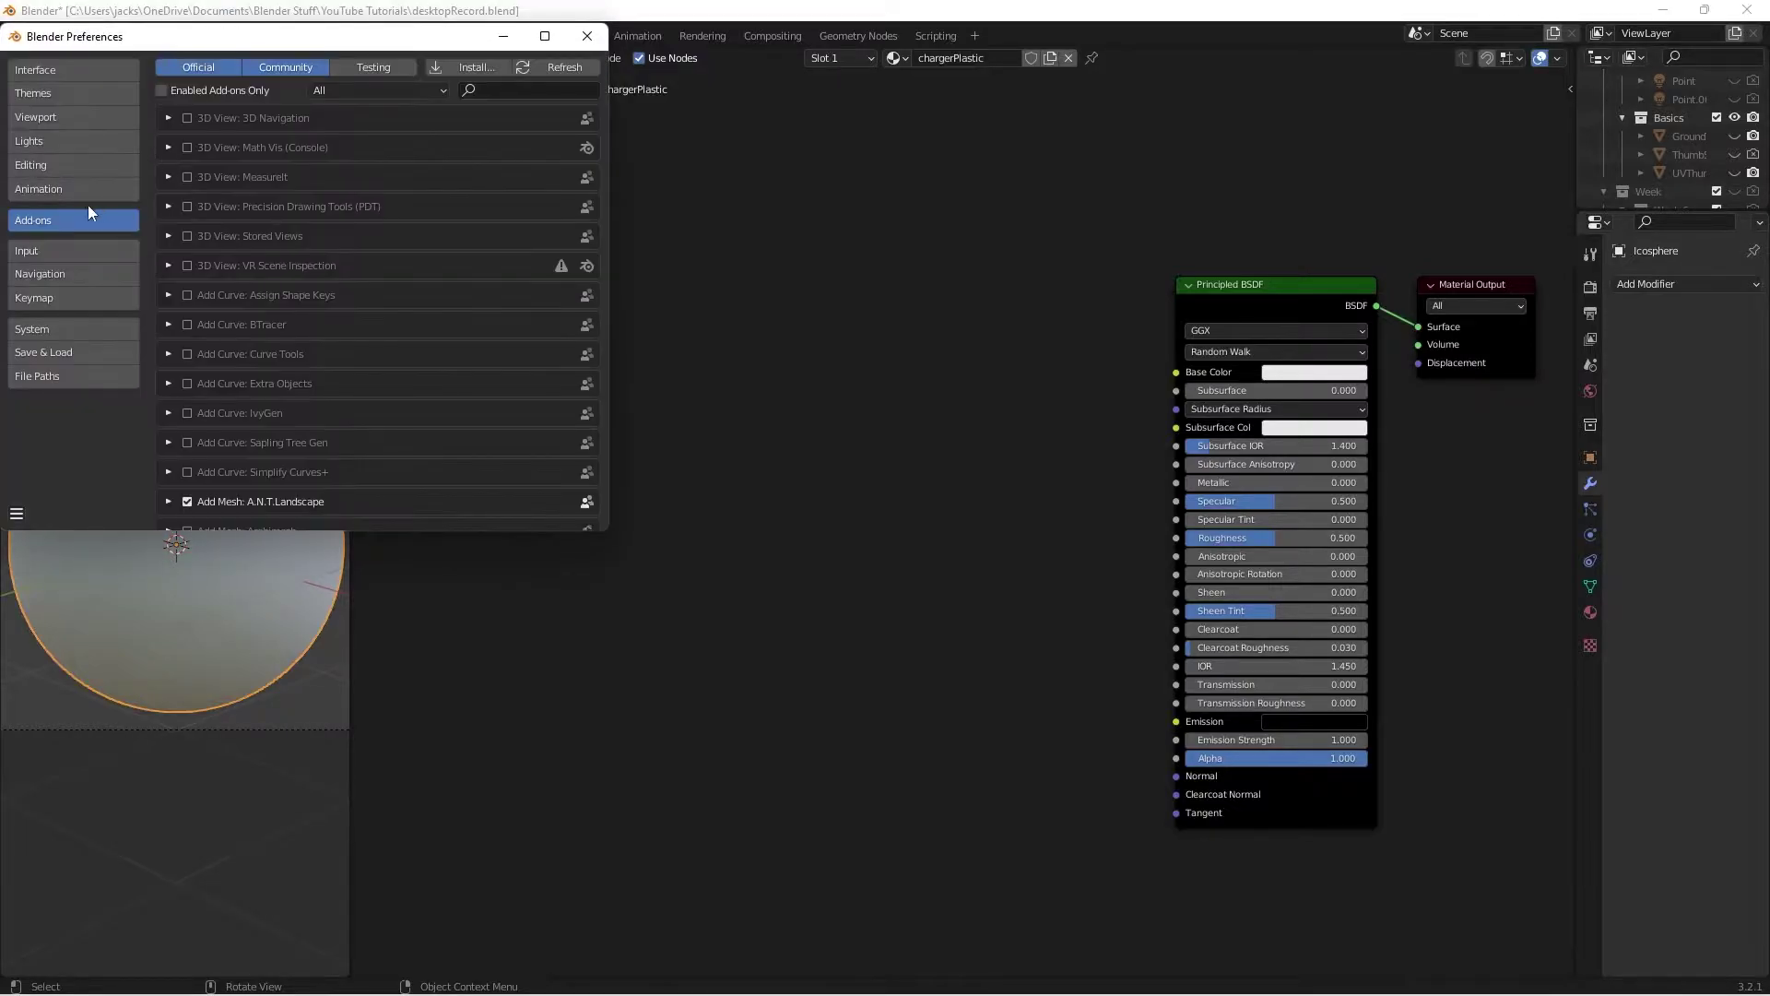
{"action": "type", "text": "node"}
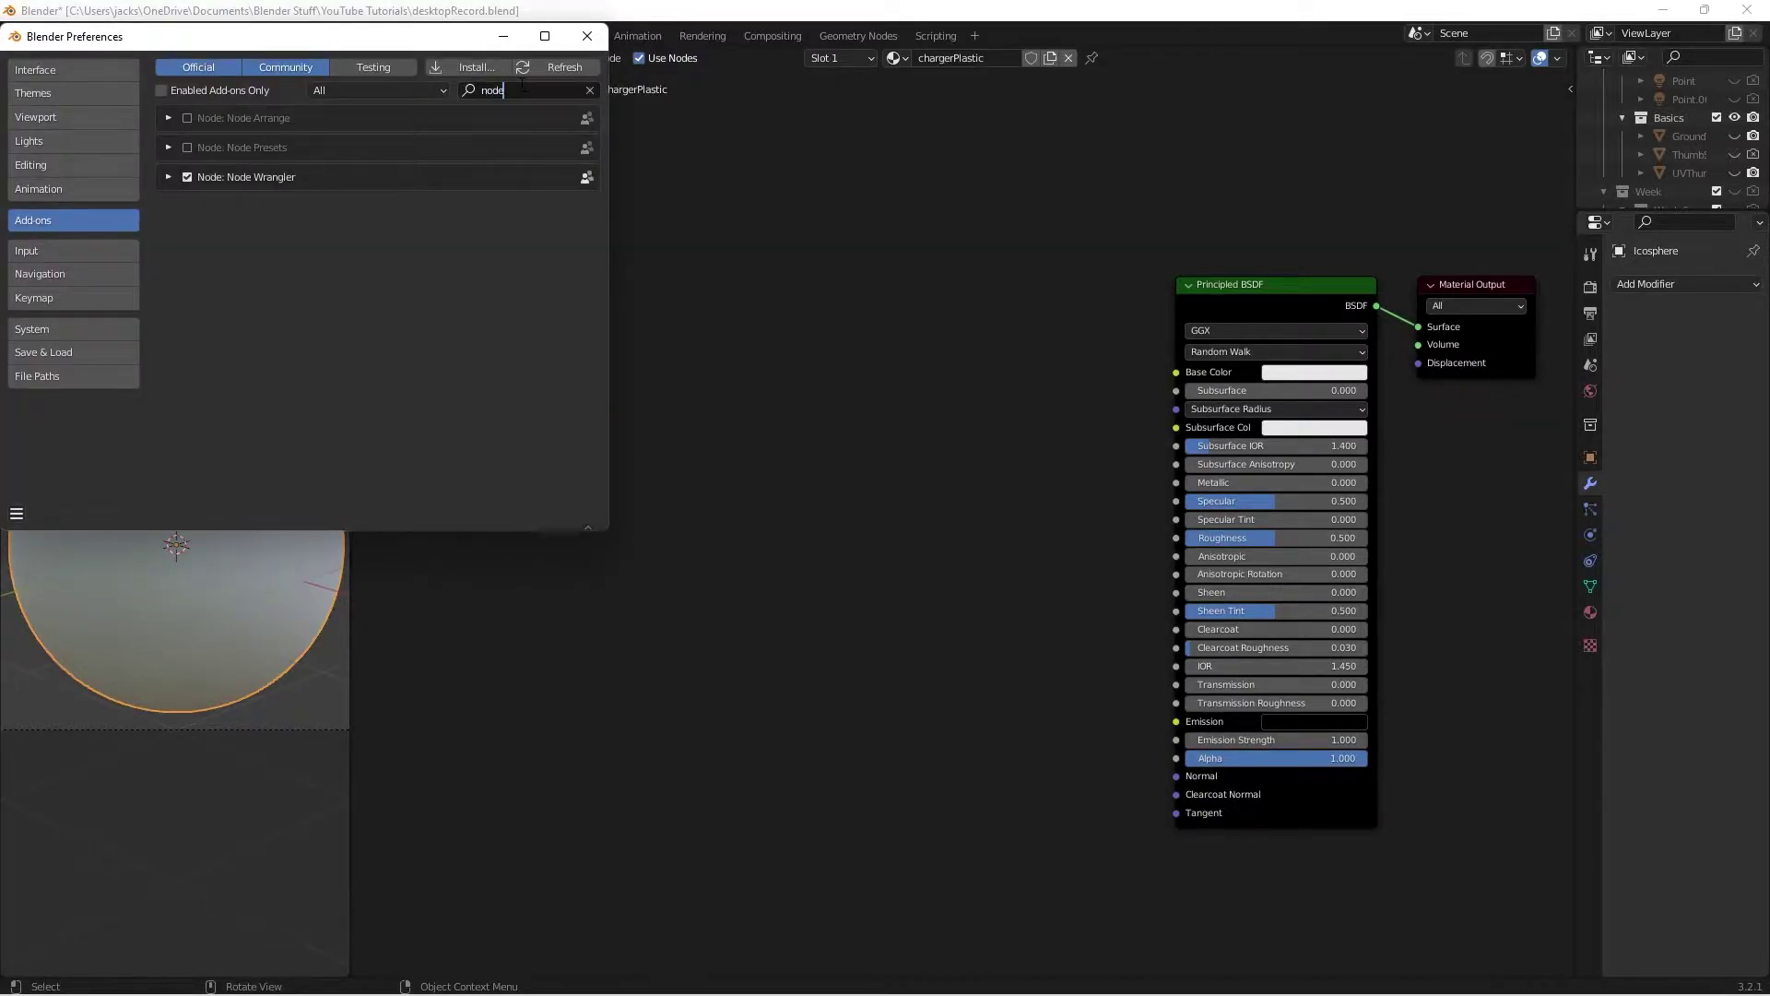
{"action": "left_click", "coordinate": [586, 36]}
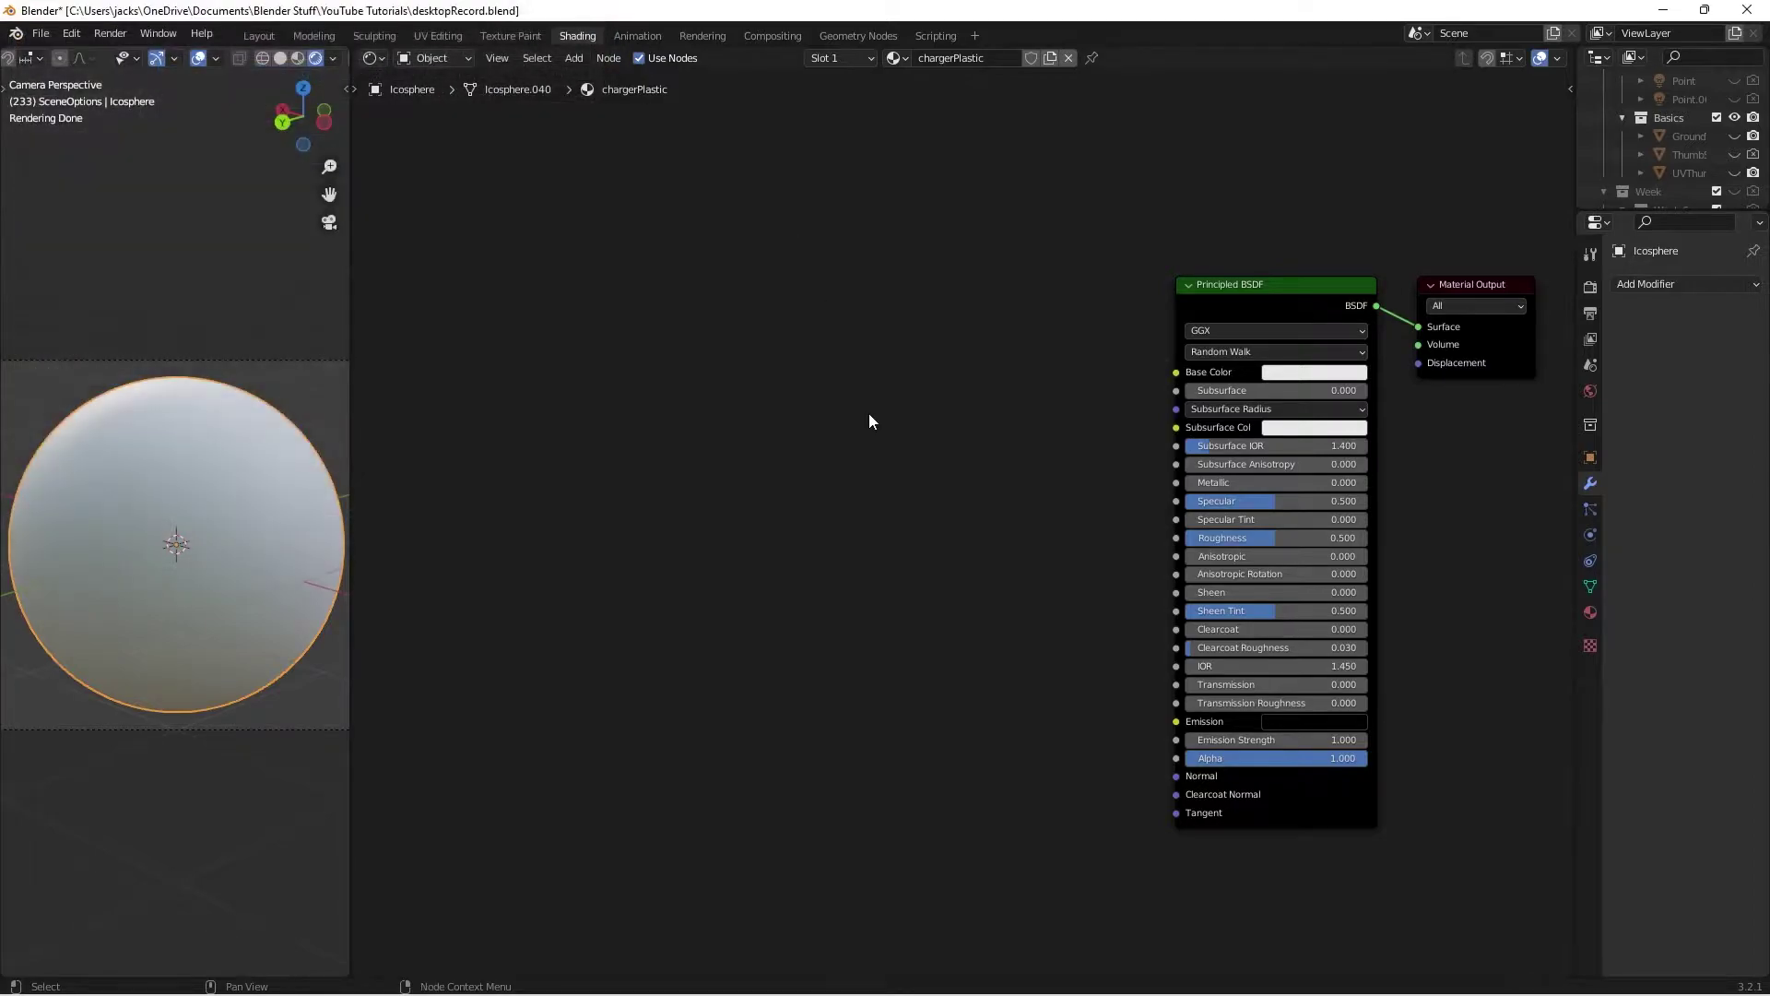
Step: Add a Noise Texture node in the empty space before the Principled BSDF
{"action": "scroll", "coordinate": [829, 450], "scroll_direction": "up", "scroll_amount": 2}
{"action": "scroll", "coordinate": [826, 458], "scroll_direction": "down", "scroll_amount": 1}
{"action": "key", "text": "shift+a"}
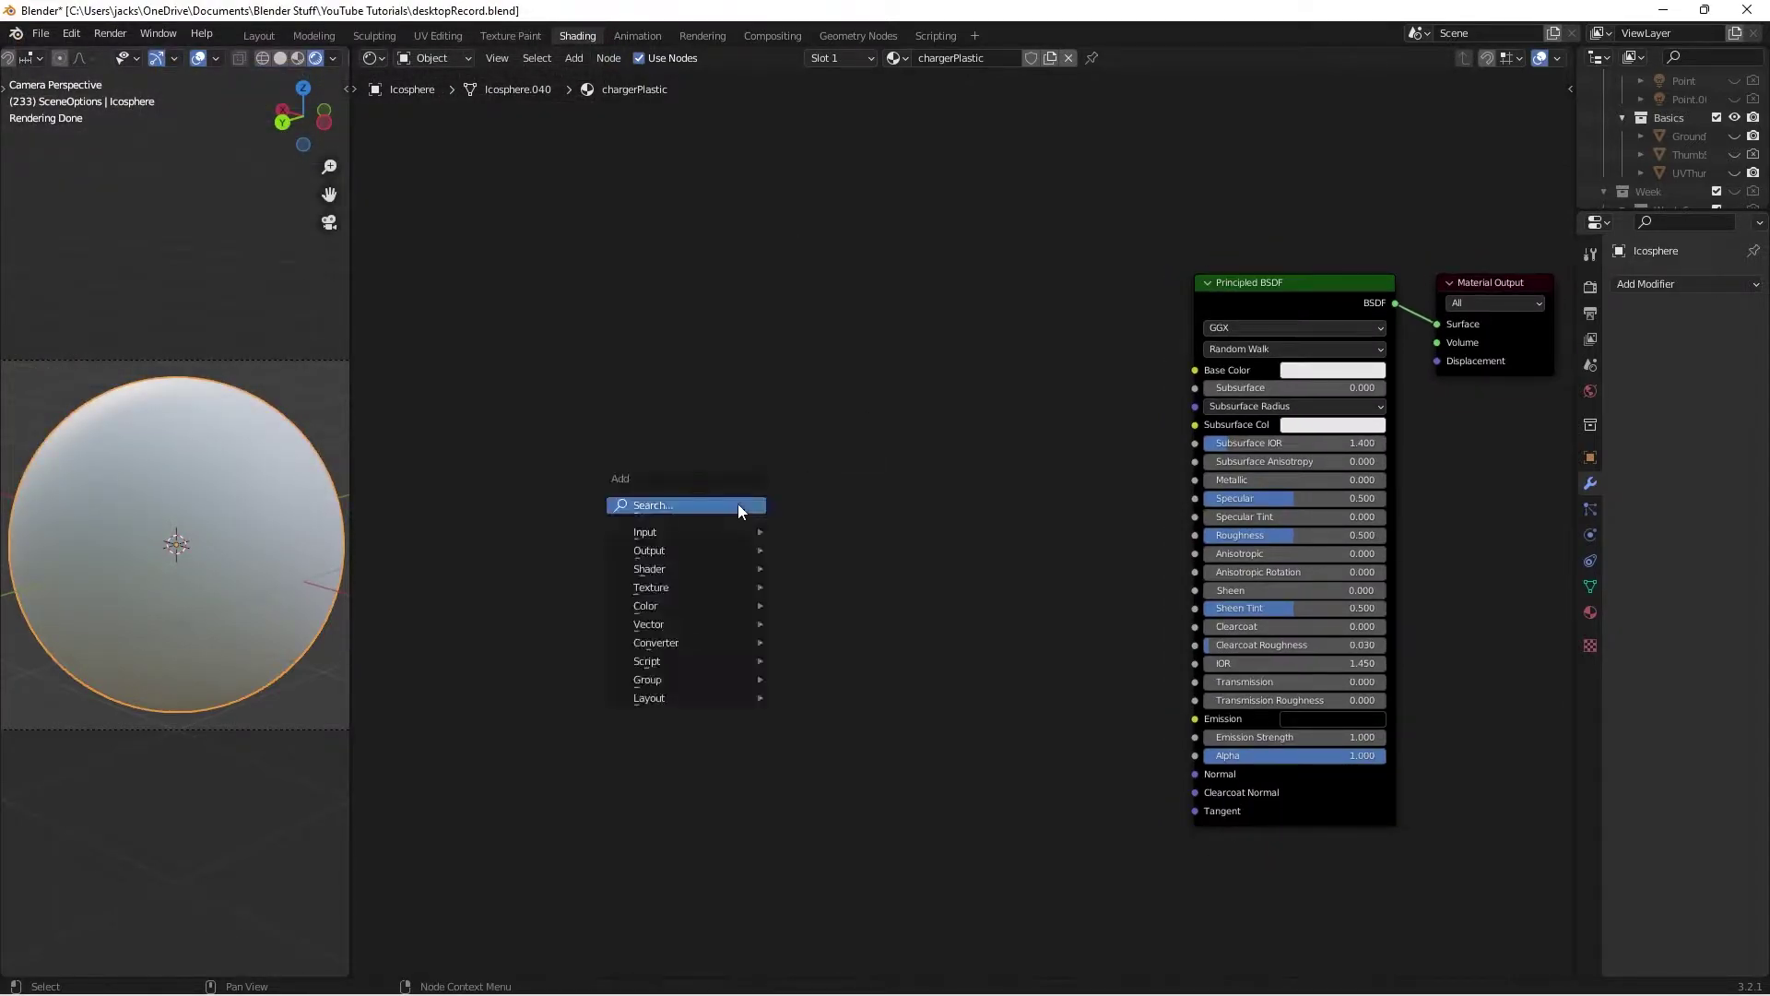
{"action": "left_click", "coordinate": [737, 504]}
{"action": "type", "text": "noi"}
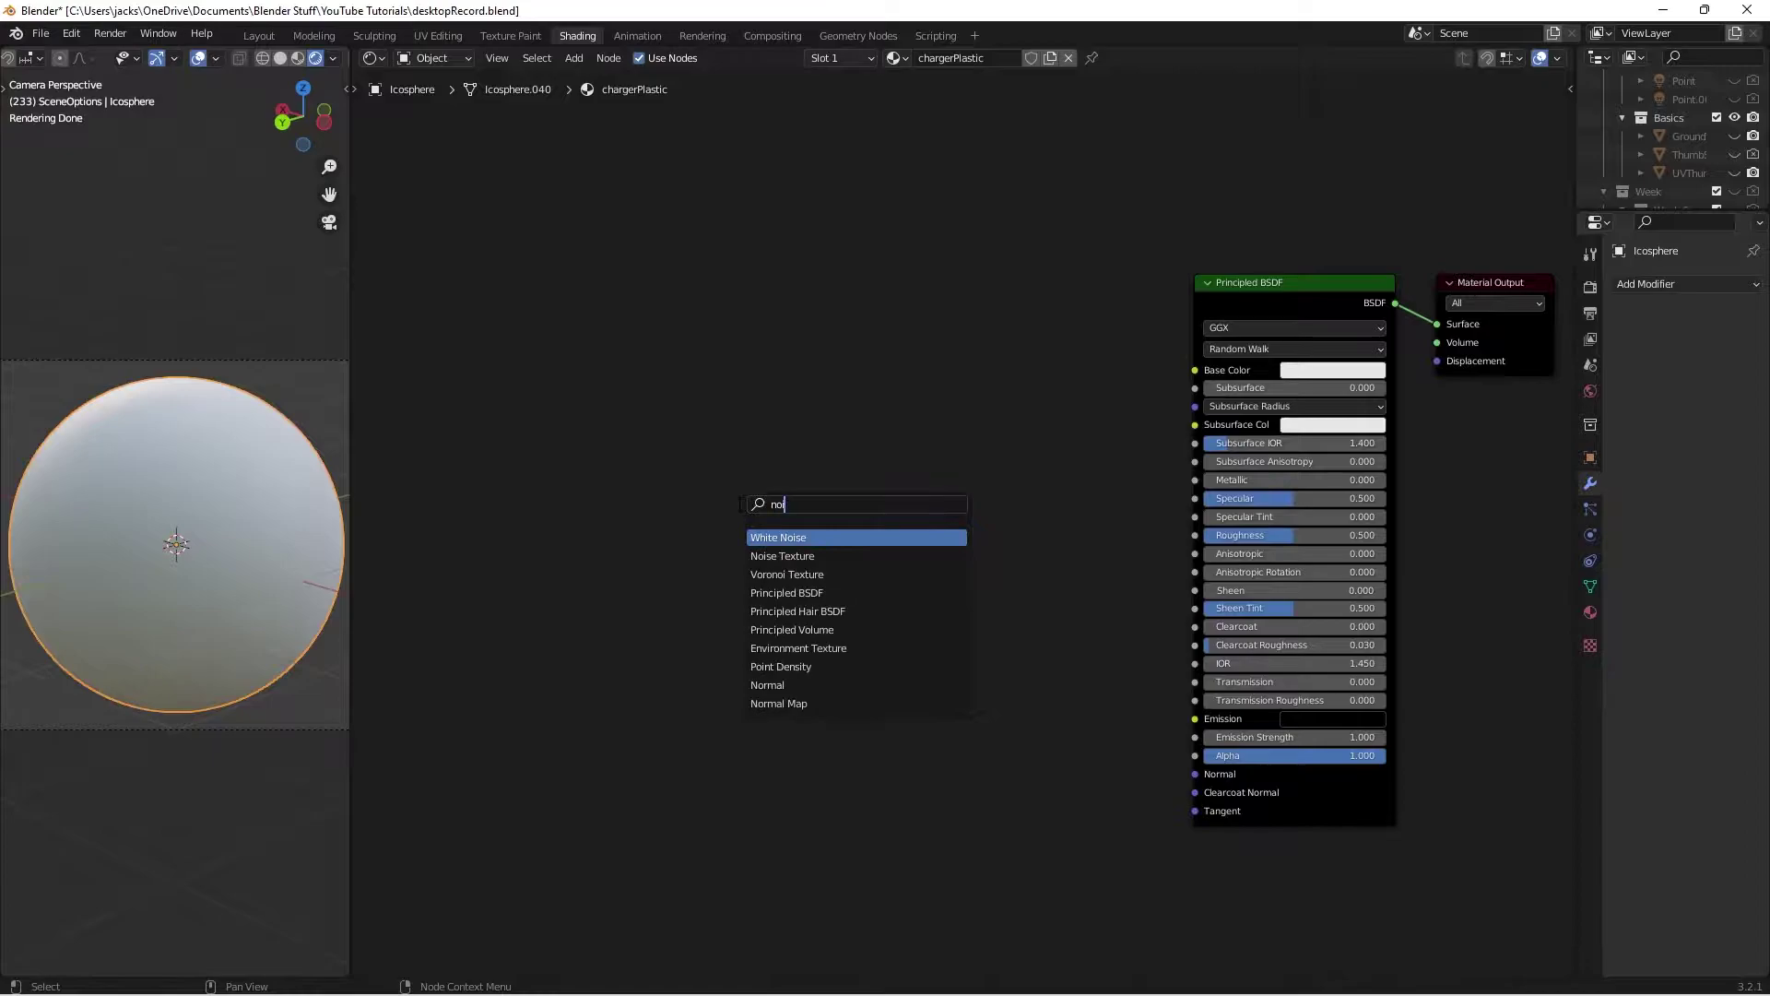
{"action": "type", "text": "se"}
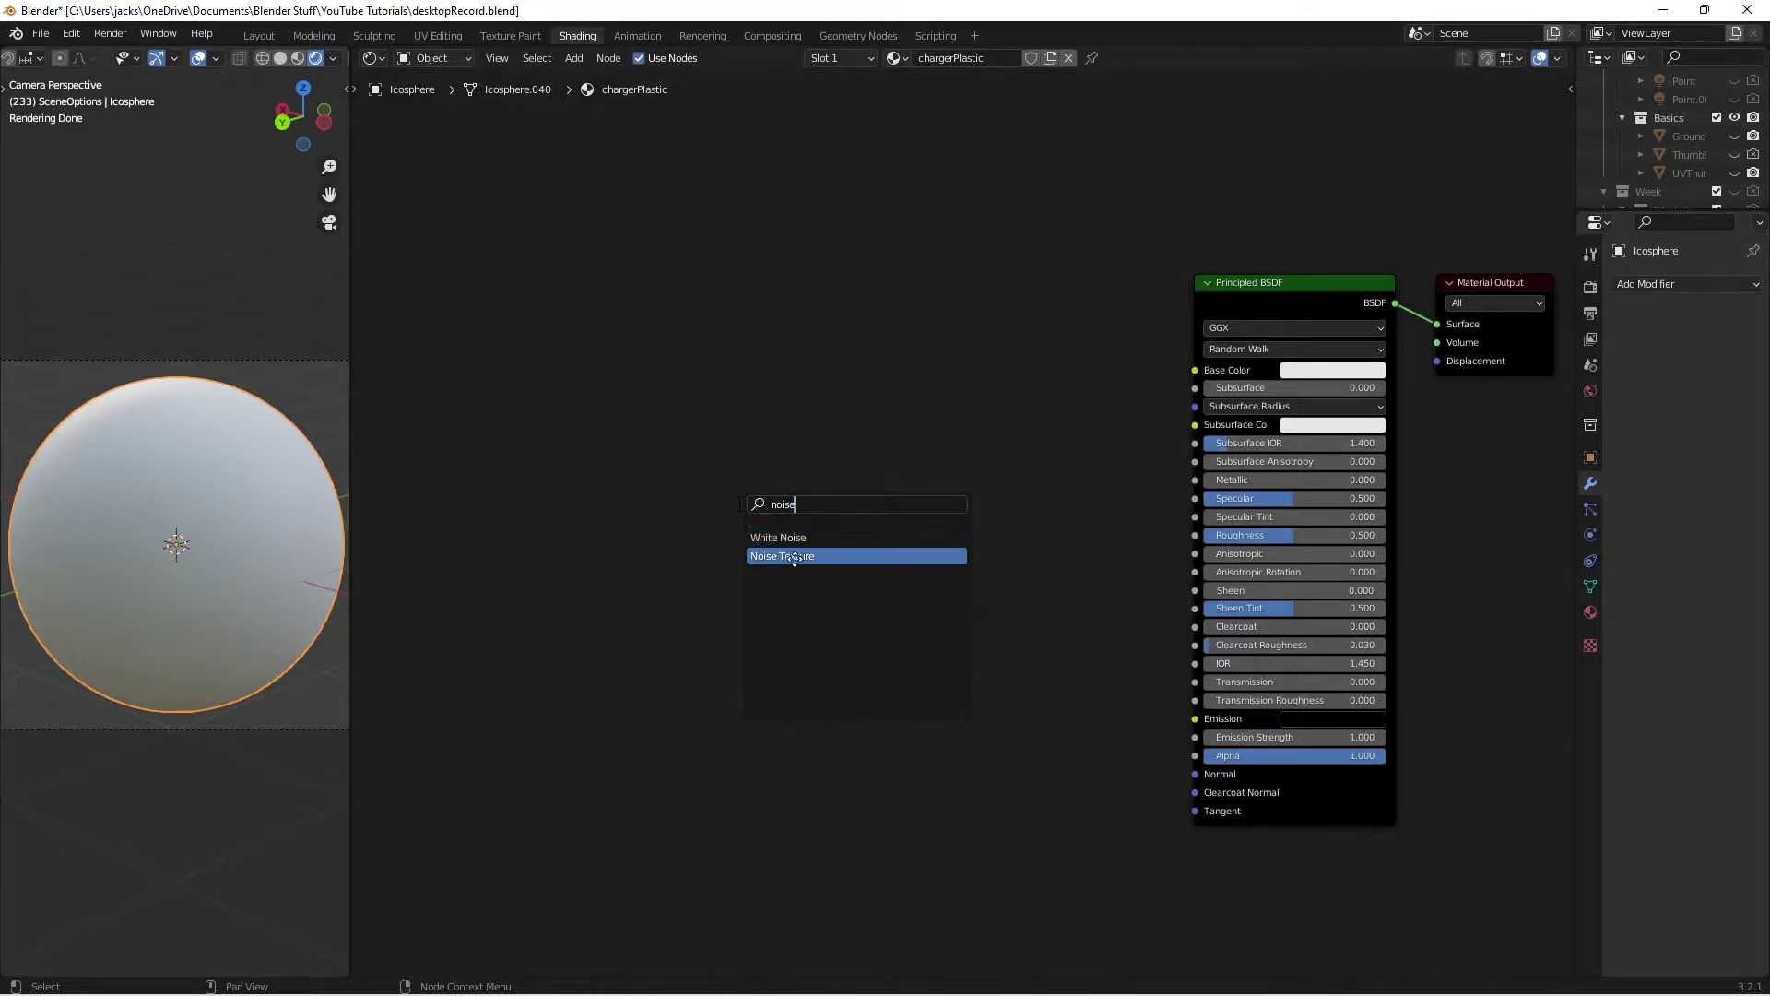
{"action": "left_click", "coordinate": [795, 558]}
{"action": "left_click", "coordinate": [513, 382]}
{"action": "left_click", "coordinate": [724, 442]}
{"action": "middle_click_drag", "start_coordinate": [731, 443], "coordinate": [951, 490]}
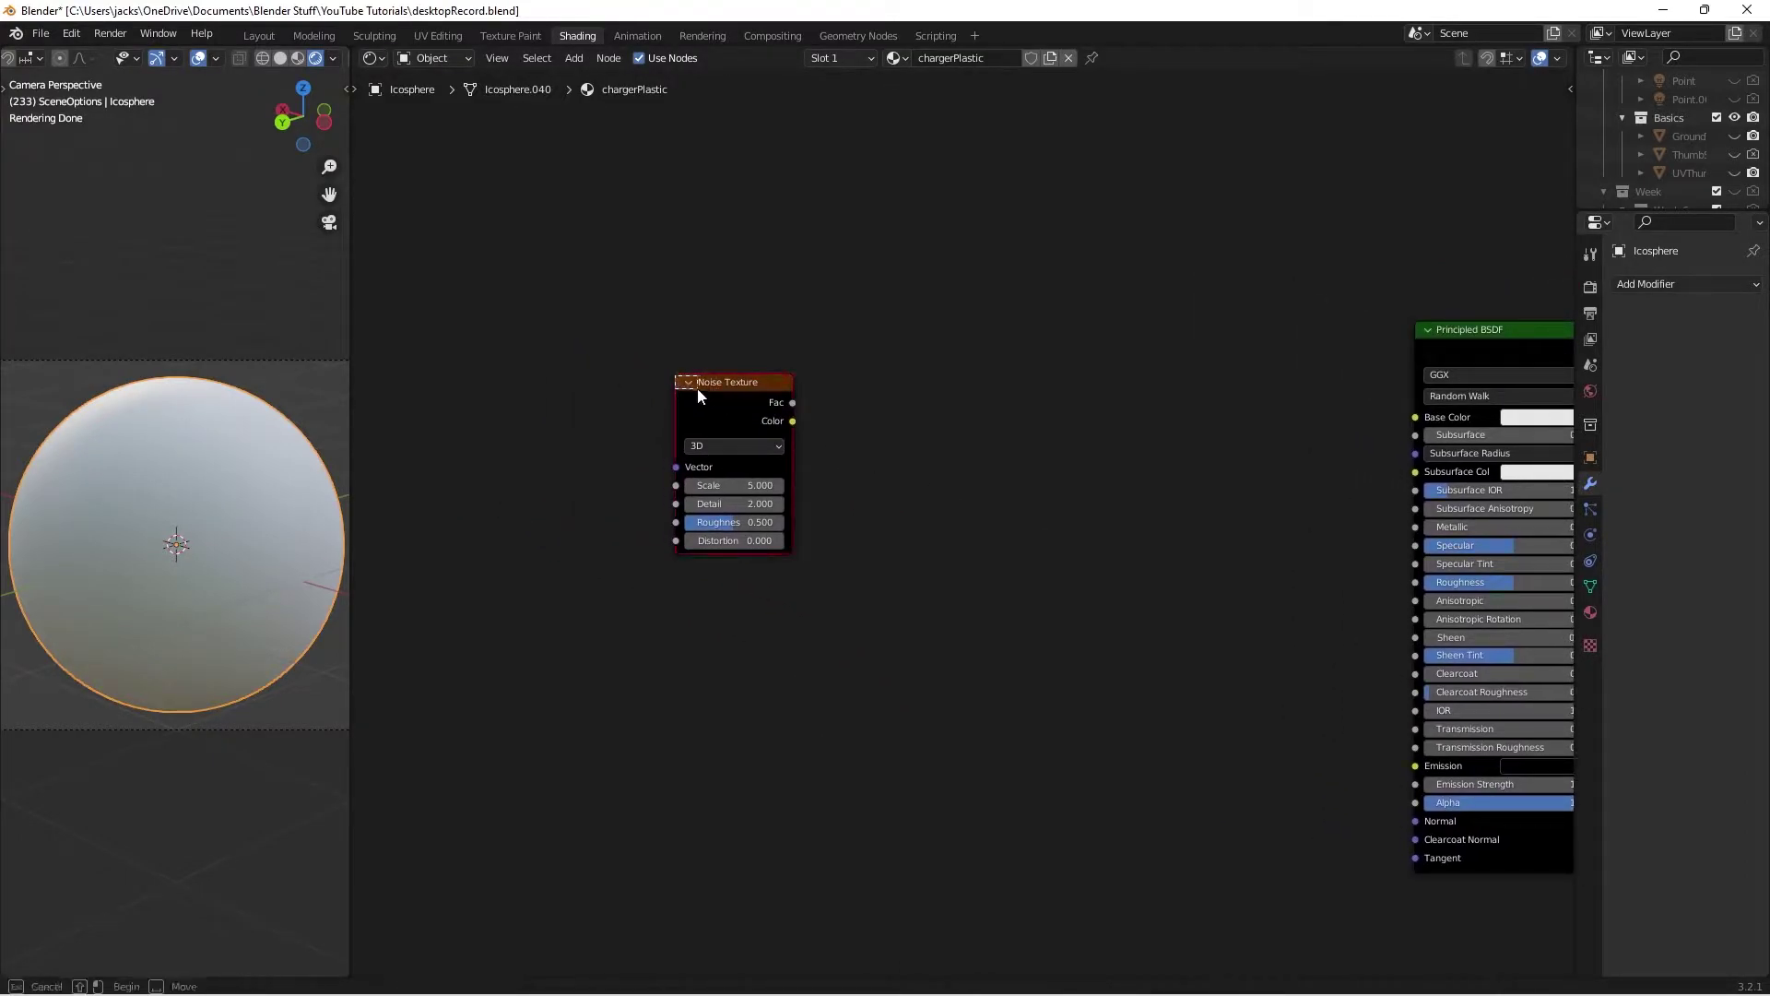
Step: Add Texture Coordinate and Mapping nodes to the Noise Texture and feed the Object coordinates into the Mapping vector
{"action": "key", "text": "ctrl+t"}
{"action": "middle_click_drag", "start_coordinate": [720, 239], "coordinate": [915, 273]}
{"action": "scroll", "coordinate": [716, 429], "scroll_direction": "up", "scroll_amount": 1}
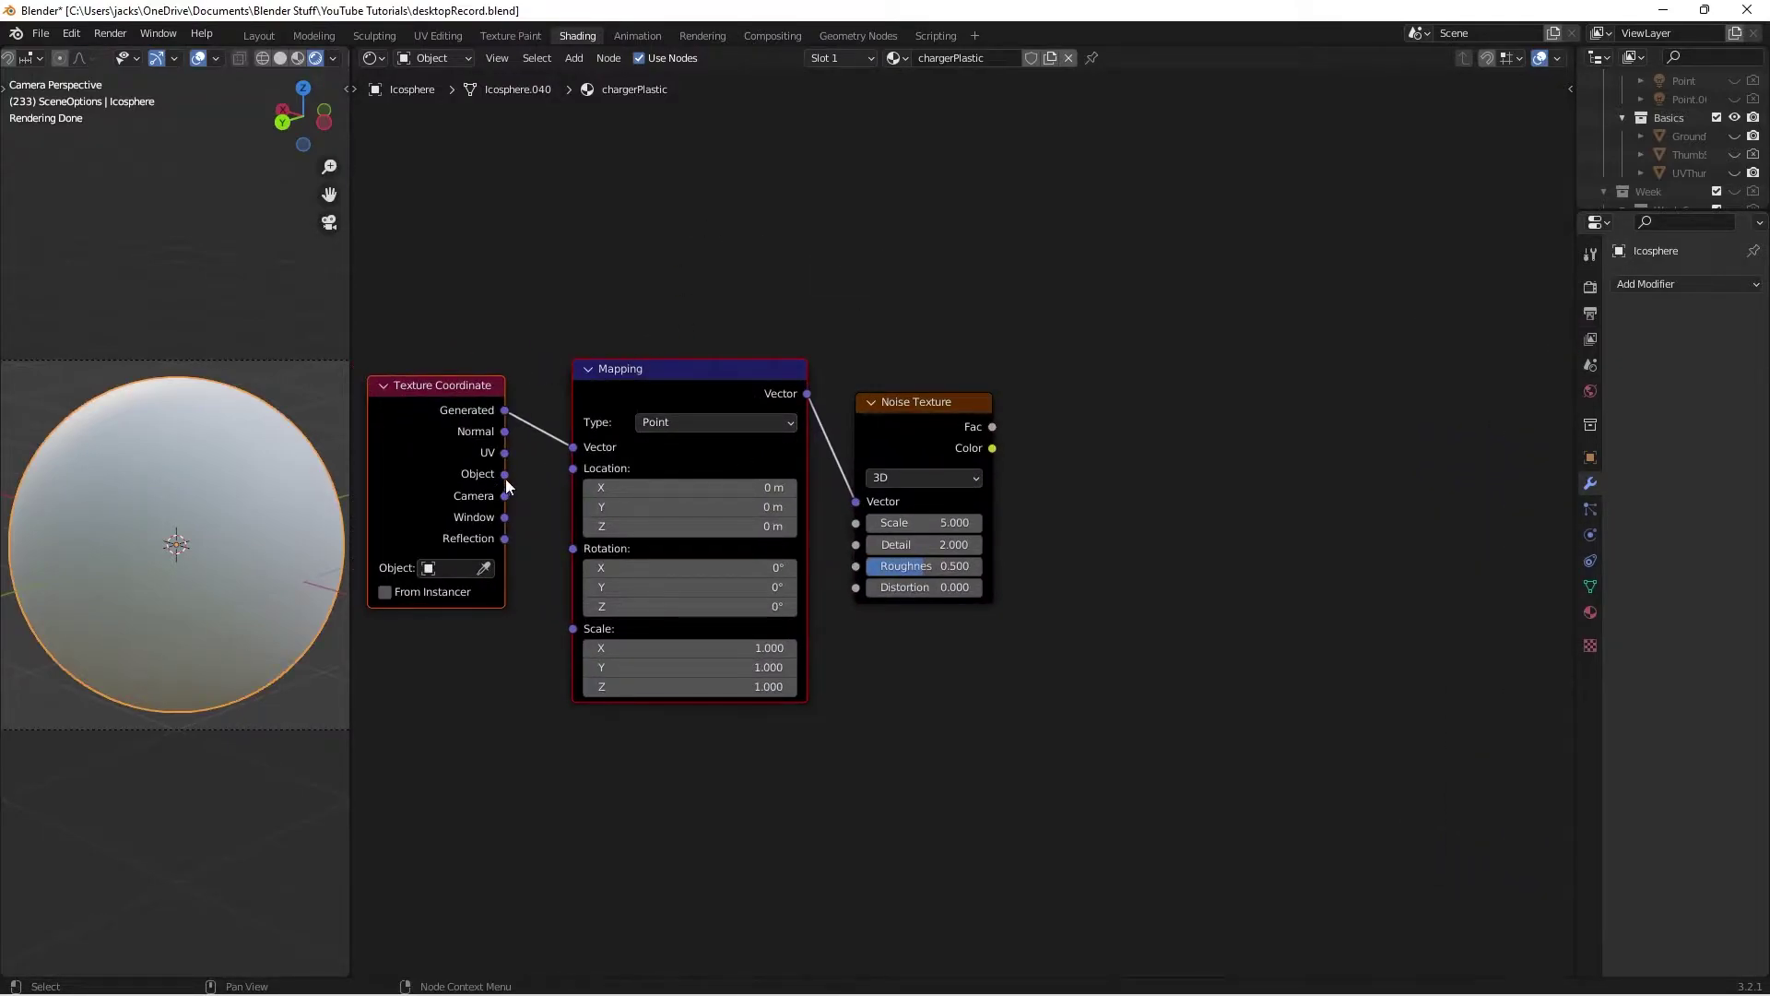
{"action": "left_click_drag", "start_coordinate": [505, 478], "coordinate": [581, 451]}
{"action": "scroll", "coordinate": [636, 383], "scroll_direction": "down", "scroll_amount": 2}
{"action": "middle_click_drag", "start_coordinate": [712, 292], "coordinate": [736, 292]}
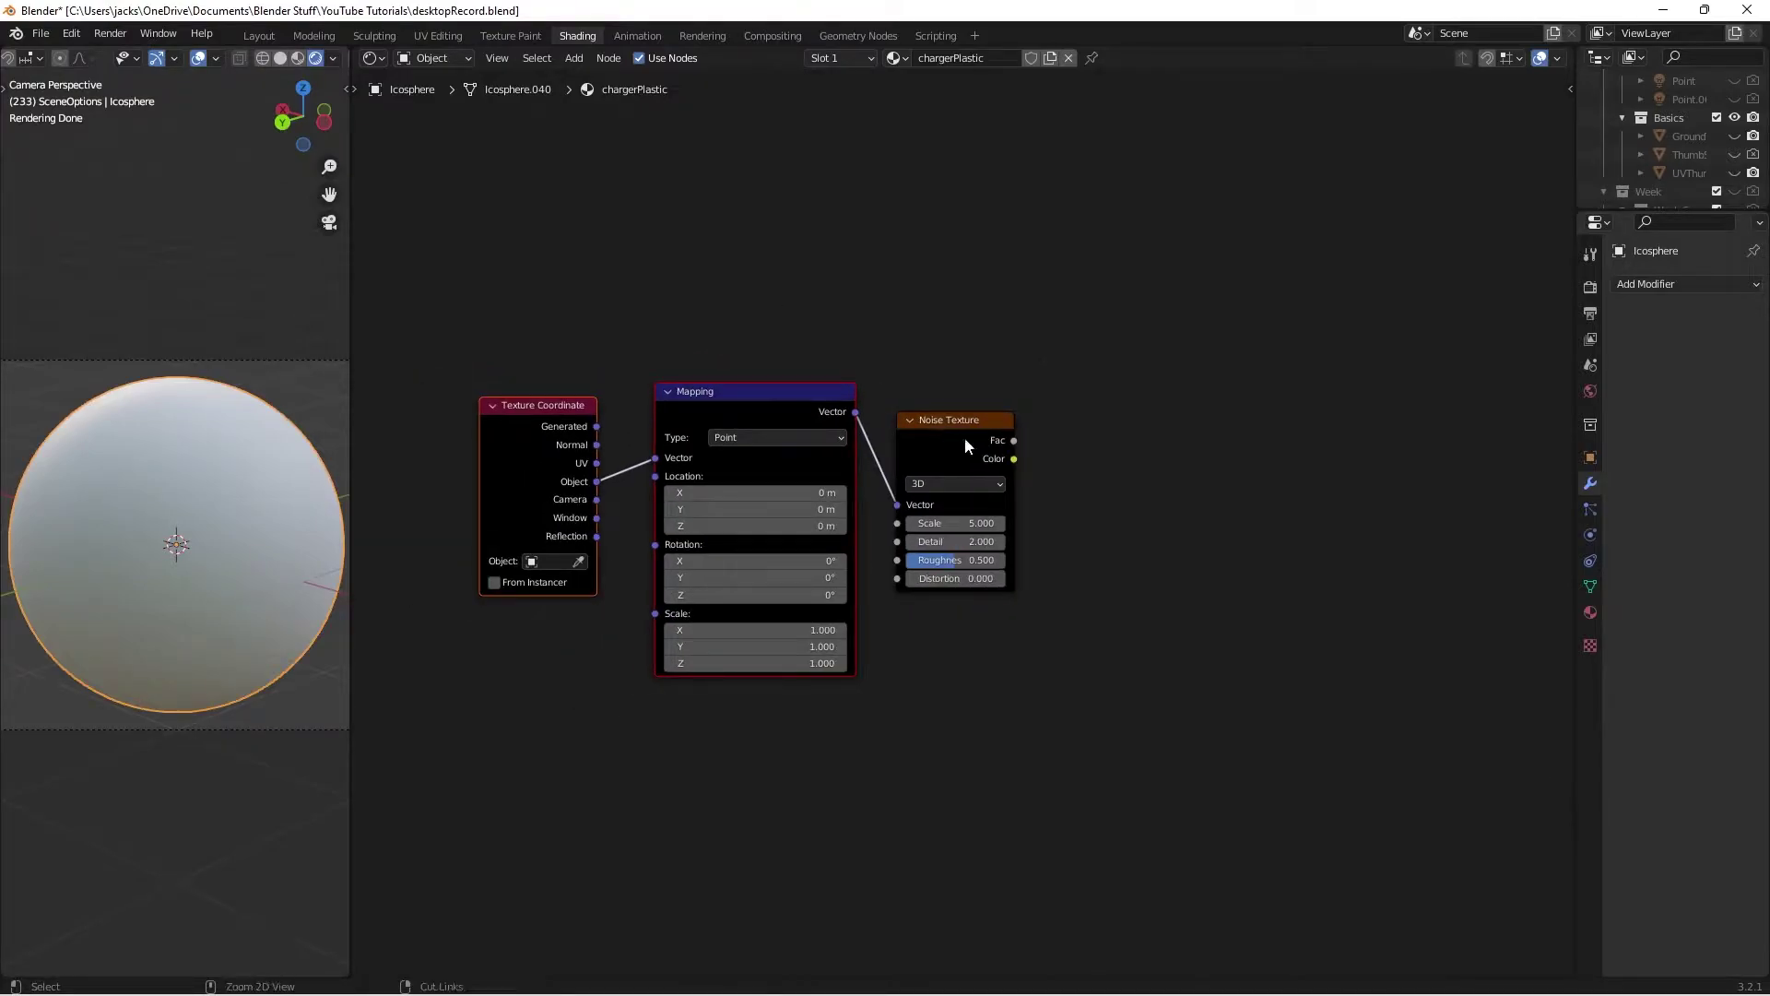
Step: Align the Noise Texture node with the Mapping node and preview its Fac output on the sphere
{"action": "left_click", "coordinate": [970, 435], "text": "ctrl+shift"}
{"action": "mouse_move", "coordinate": [943, 433]}
{"action": "left_mouse_down"}
{"action": "mouse_move", "coordinate": [921, 414]}
{"action": "mouse_move", "coordinate": [938, 407]}
{"action": "left_mouse_up"}
{"action": "left_click", "coordinate": [1053, 440]}
Step: Insert a Map Range node on the link that leaves the Noise Texture's Fac output
{"action": "scroll", "coordinate": [1237, 472], "scroll_direction": "up", "scroll_amount": 3}
{"action": "middle_click_drag", "start_coordinate": [1237, 472], "coordinate": [1070, 512]}
{"action": "scroll", "coordinate": [942, 508], "scroll_direction": "up", "scroll_amount": 3}
{"action": "key", "text": "shift+a"}
{"action": "left_click", "coordinate": [1070, 512]}
{"action": "type", "text": "range"}
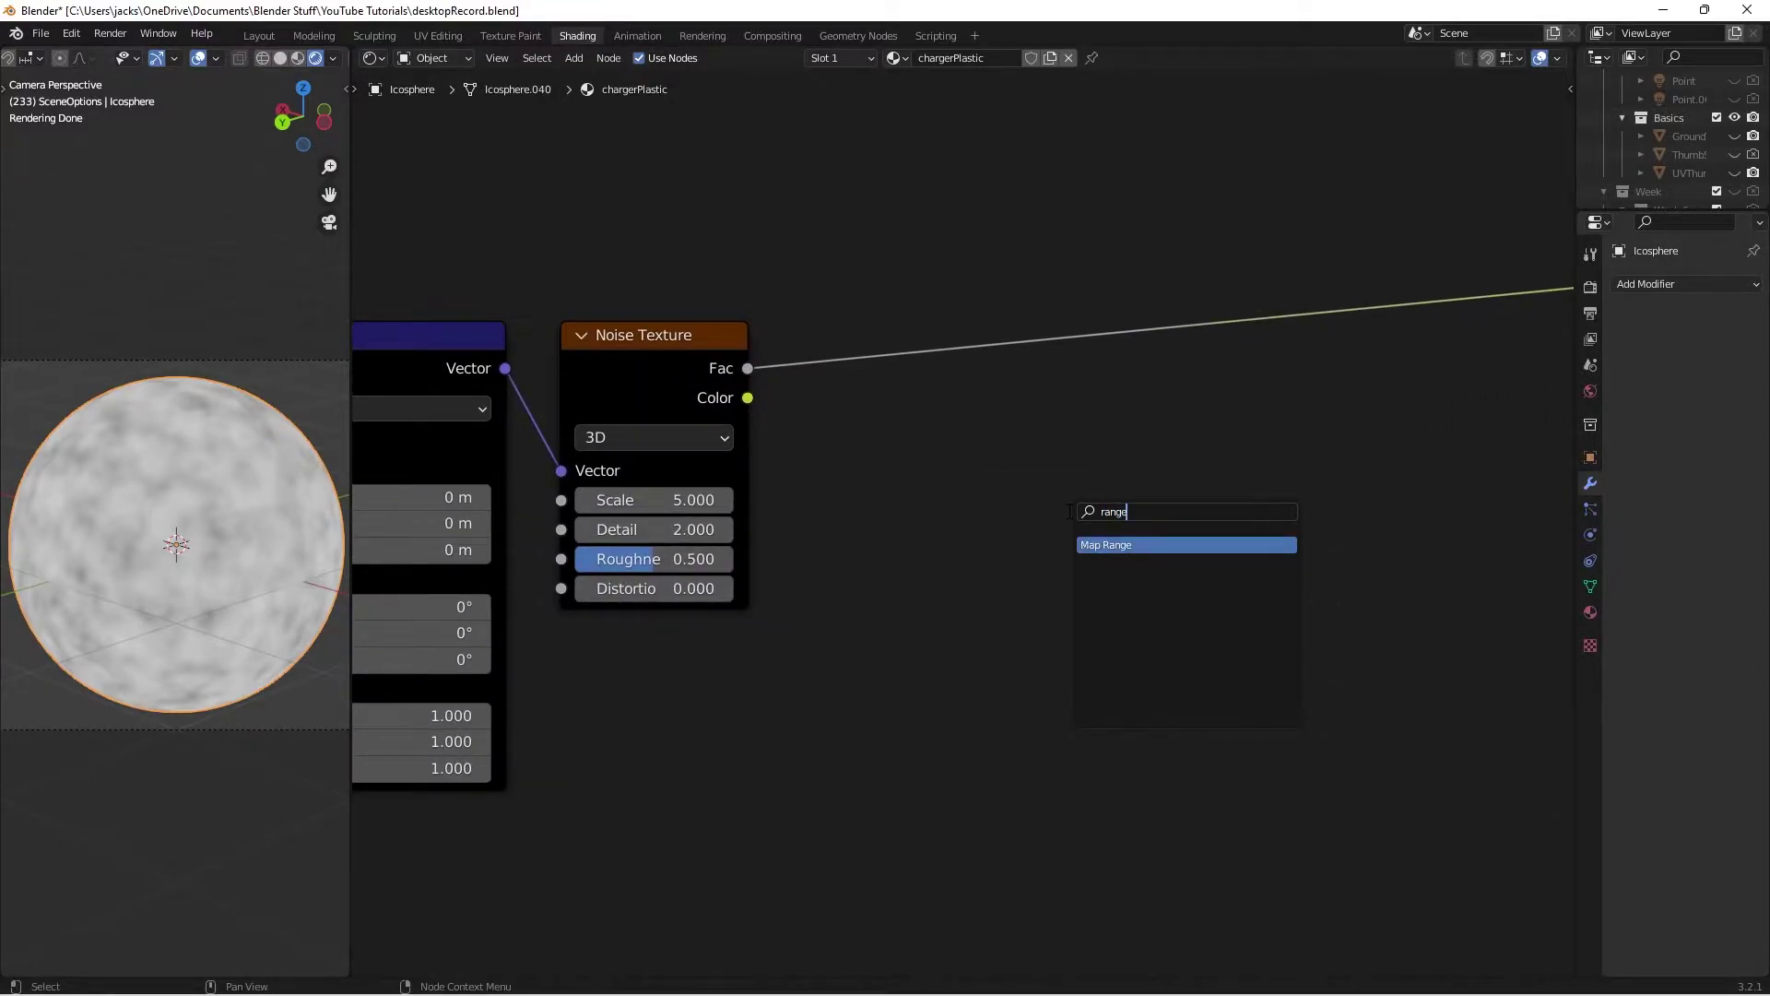
{"action": "key", "text": "Return"}
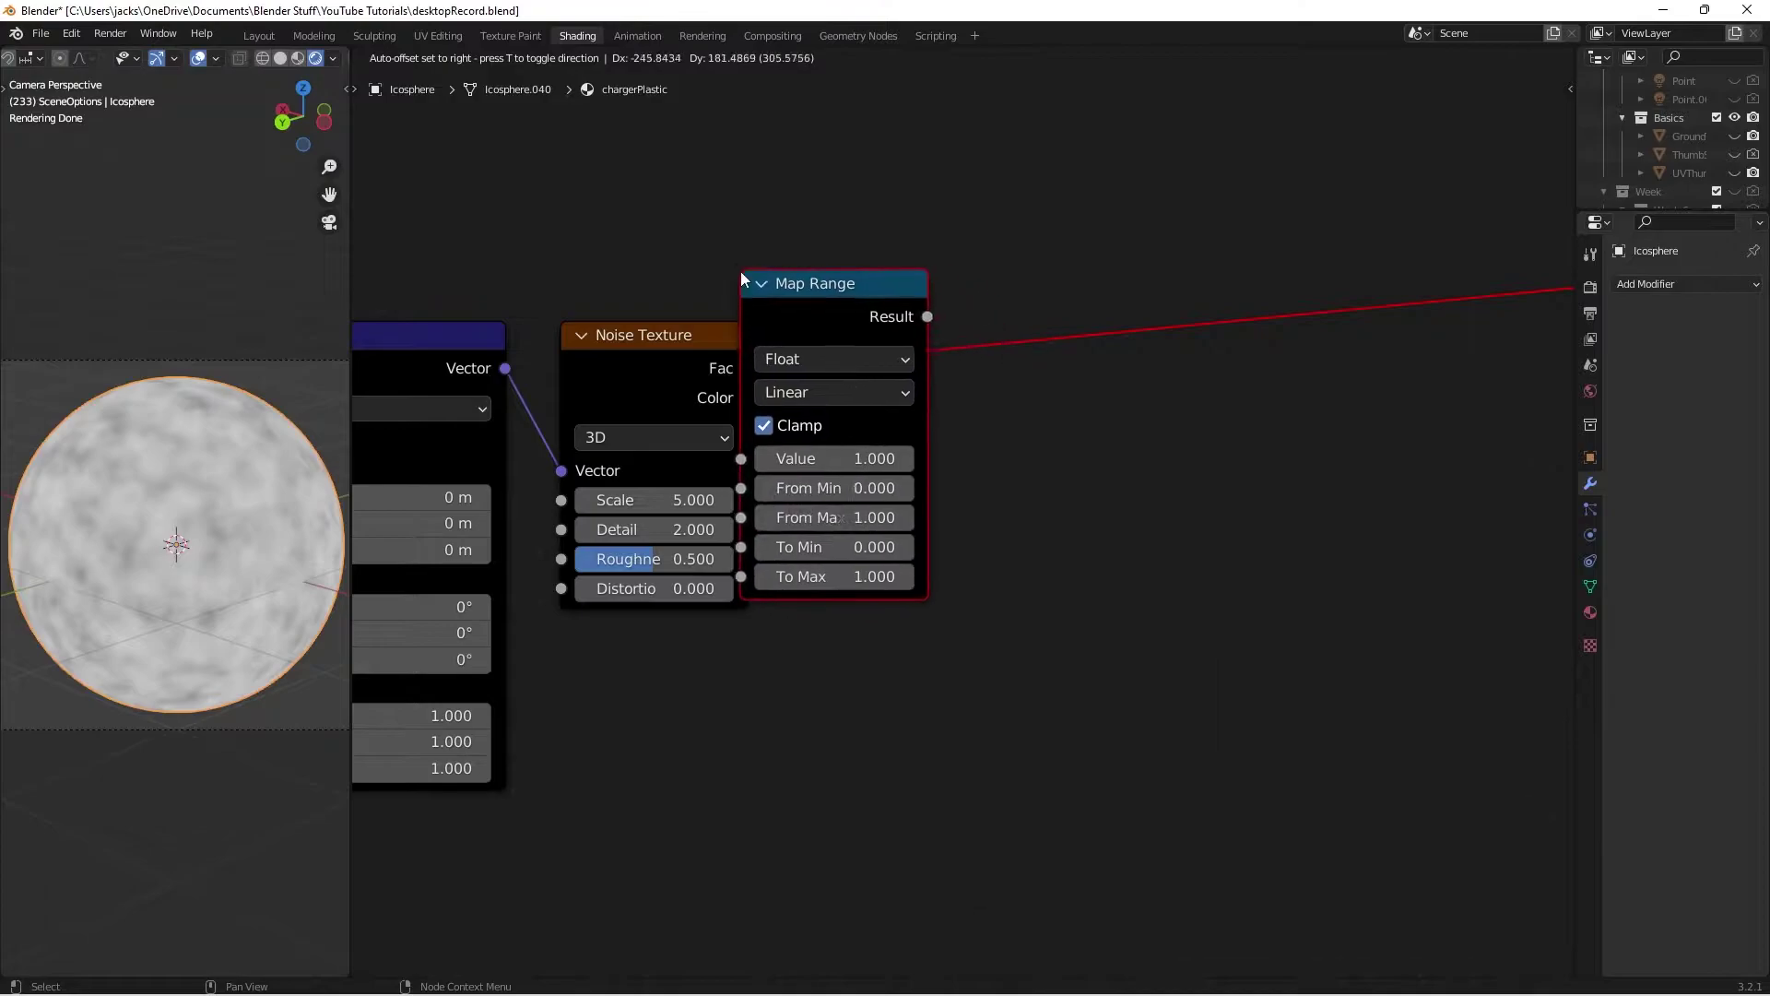
{"action": "left_click", "coordinate": [885, 352]}
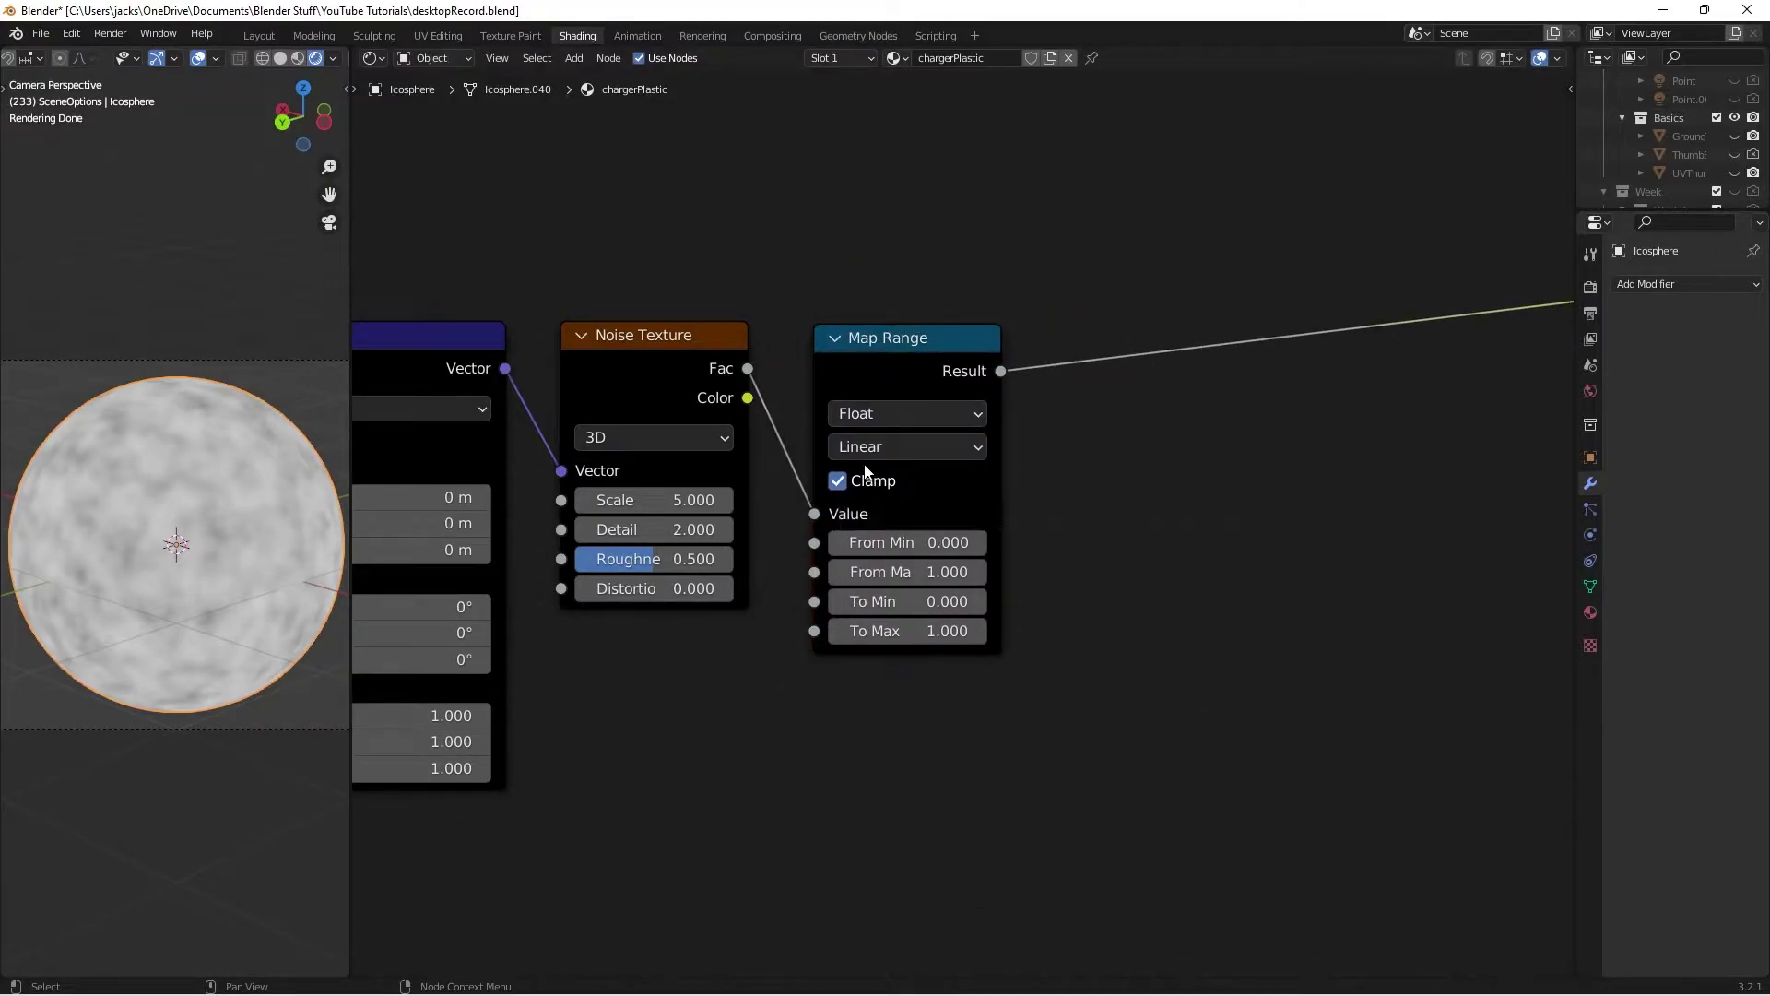
Step: Set the Noise Texture's Scale to 80 and its Detail to 16
{"action": "scroll", "coordinate": [850, 490], "scroll_direction": "up", "scroll_amount": 1}
{"action": "left_click", "coordinate": [622, 506]}
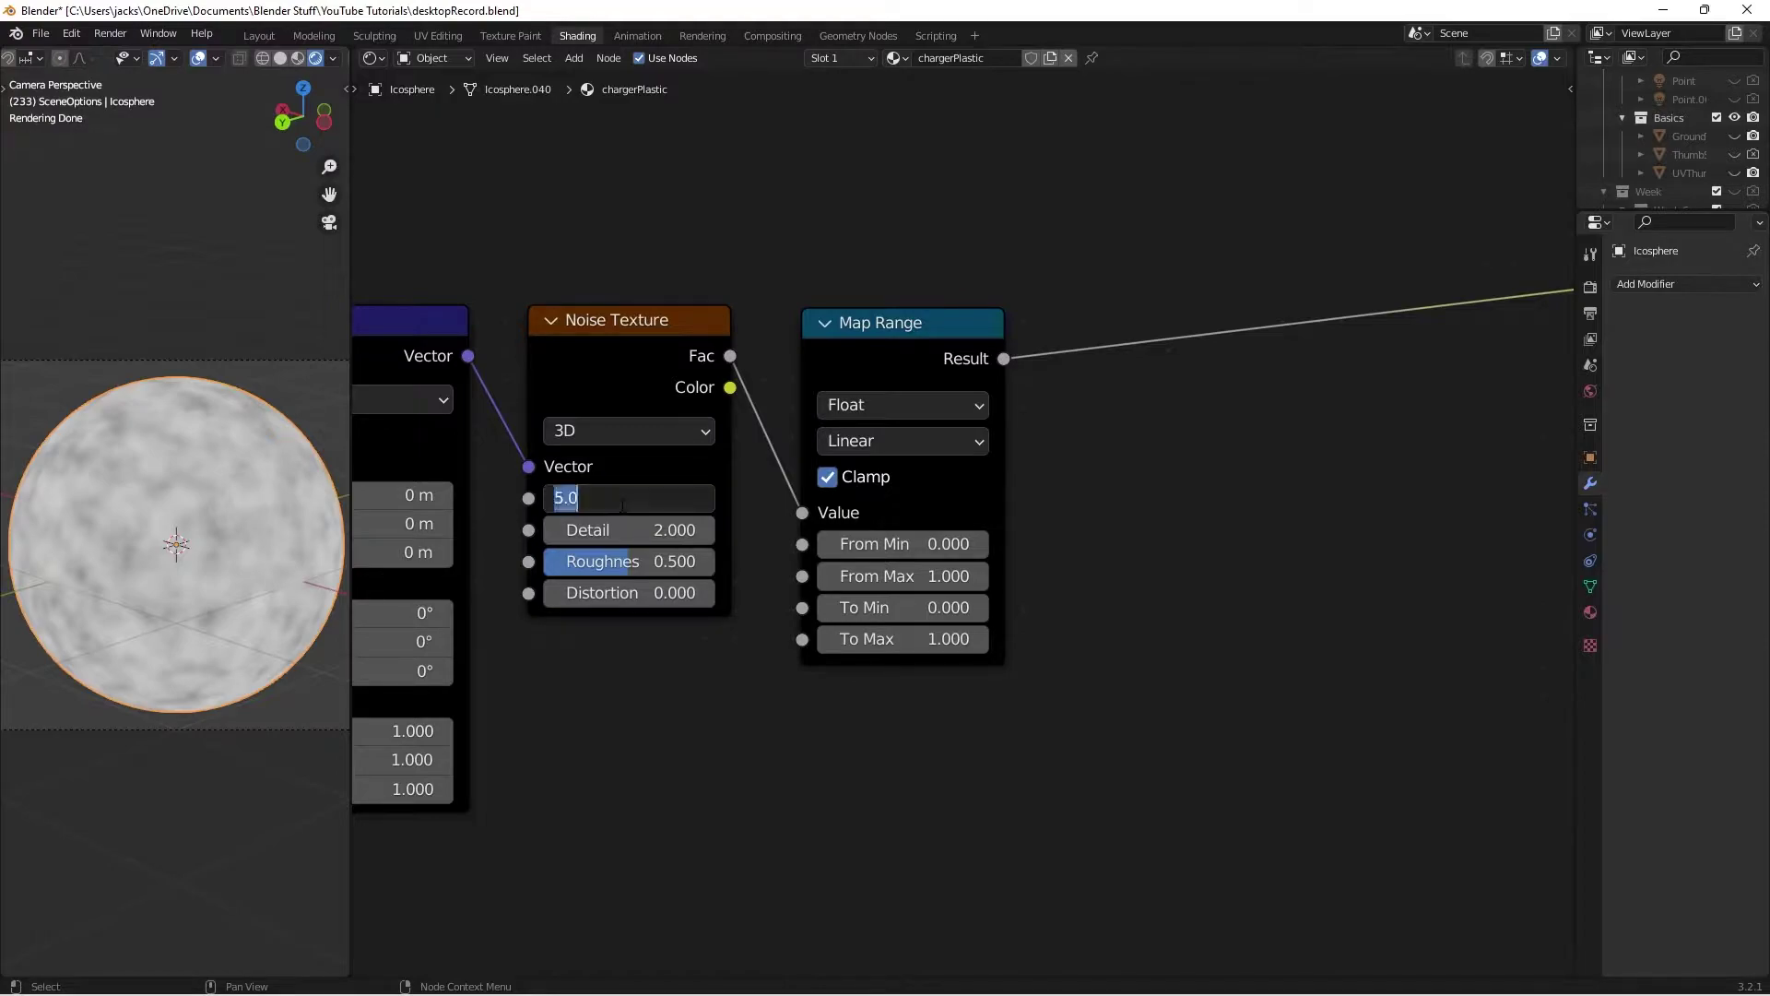
{"action": "type", "text": "80"}
{"action": "key", "text": "Return"}
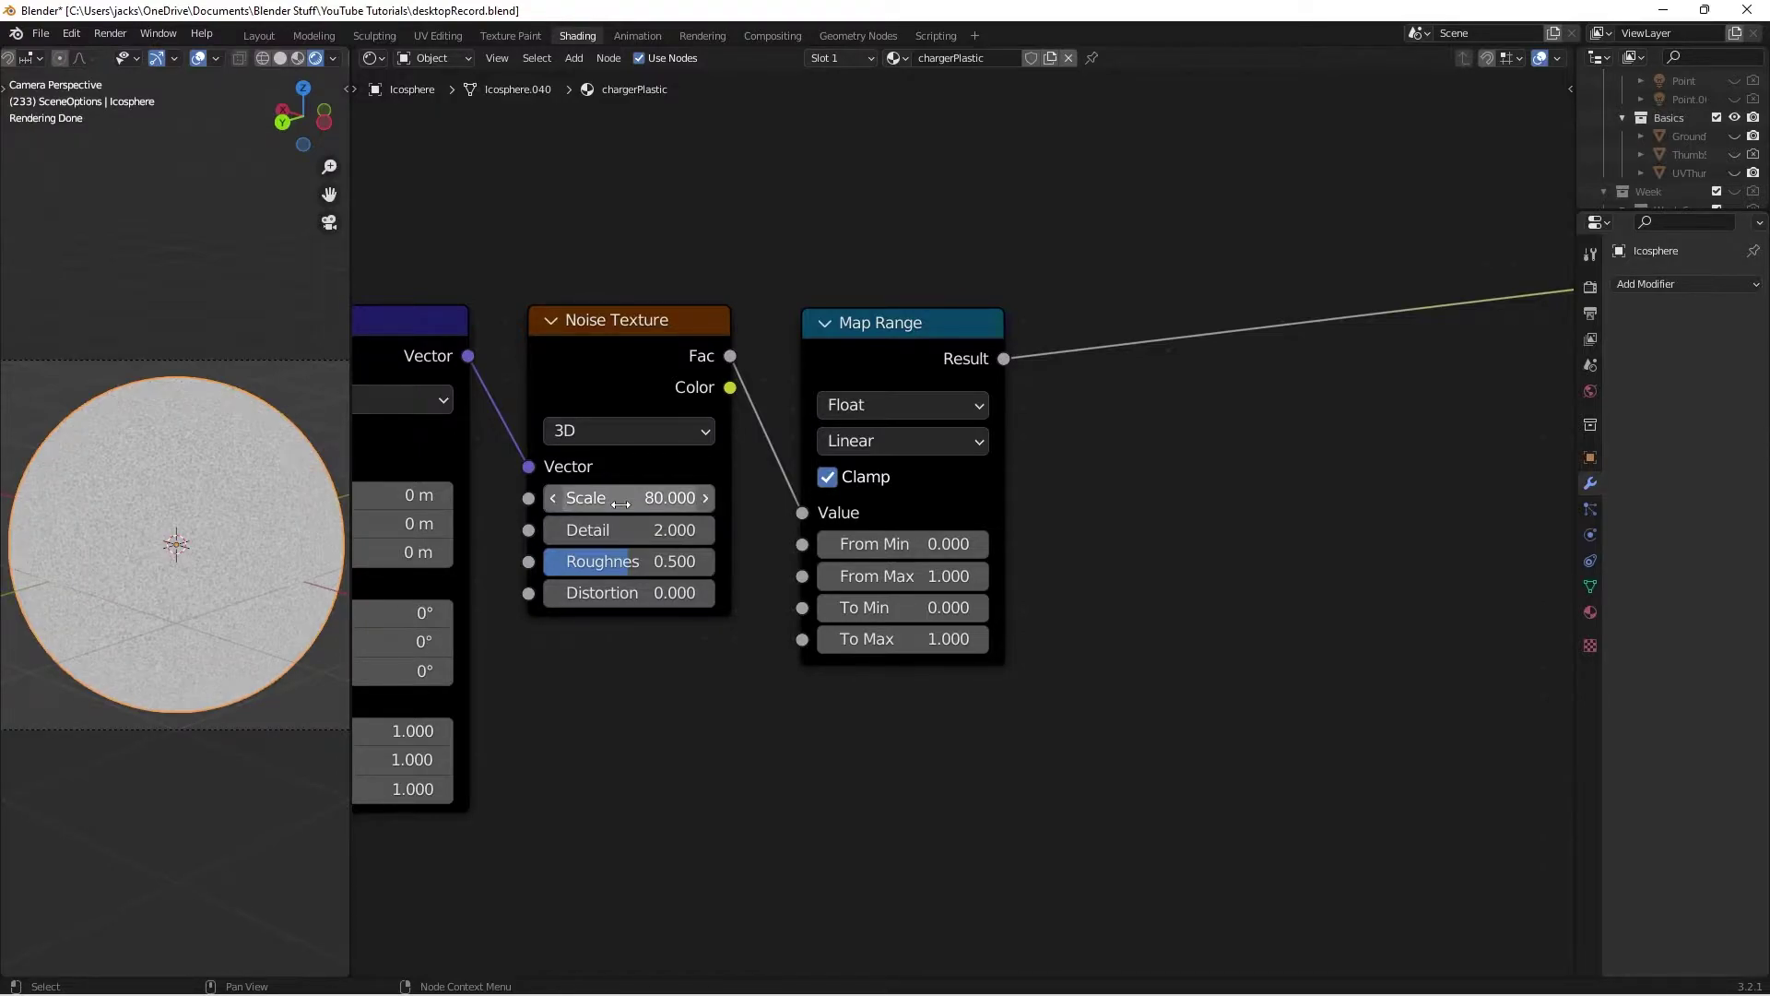
{"action": "left_click", "coordinate": [628, 528]}
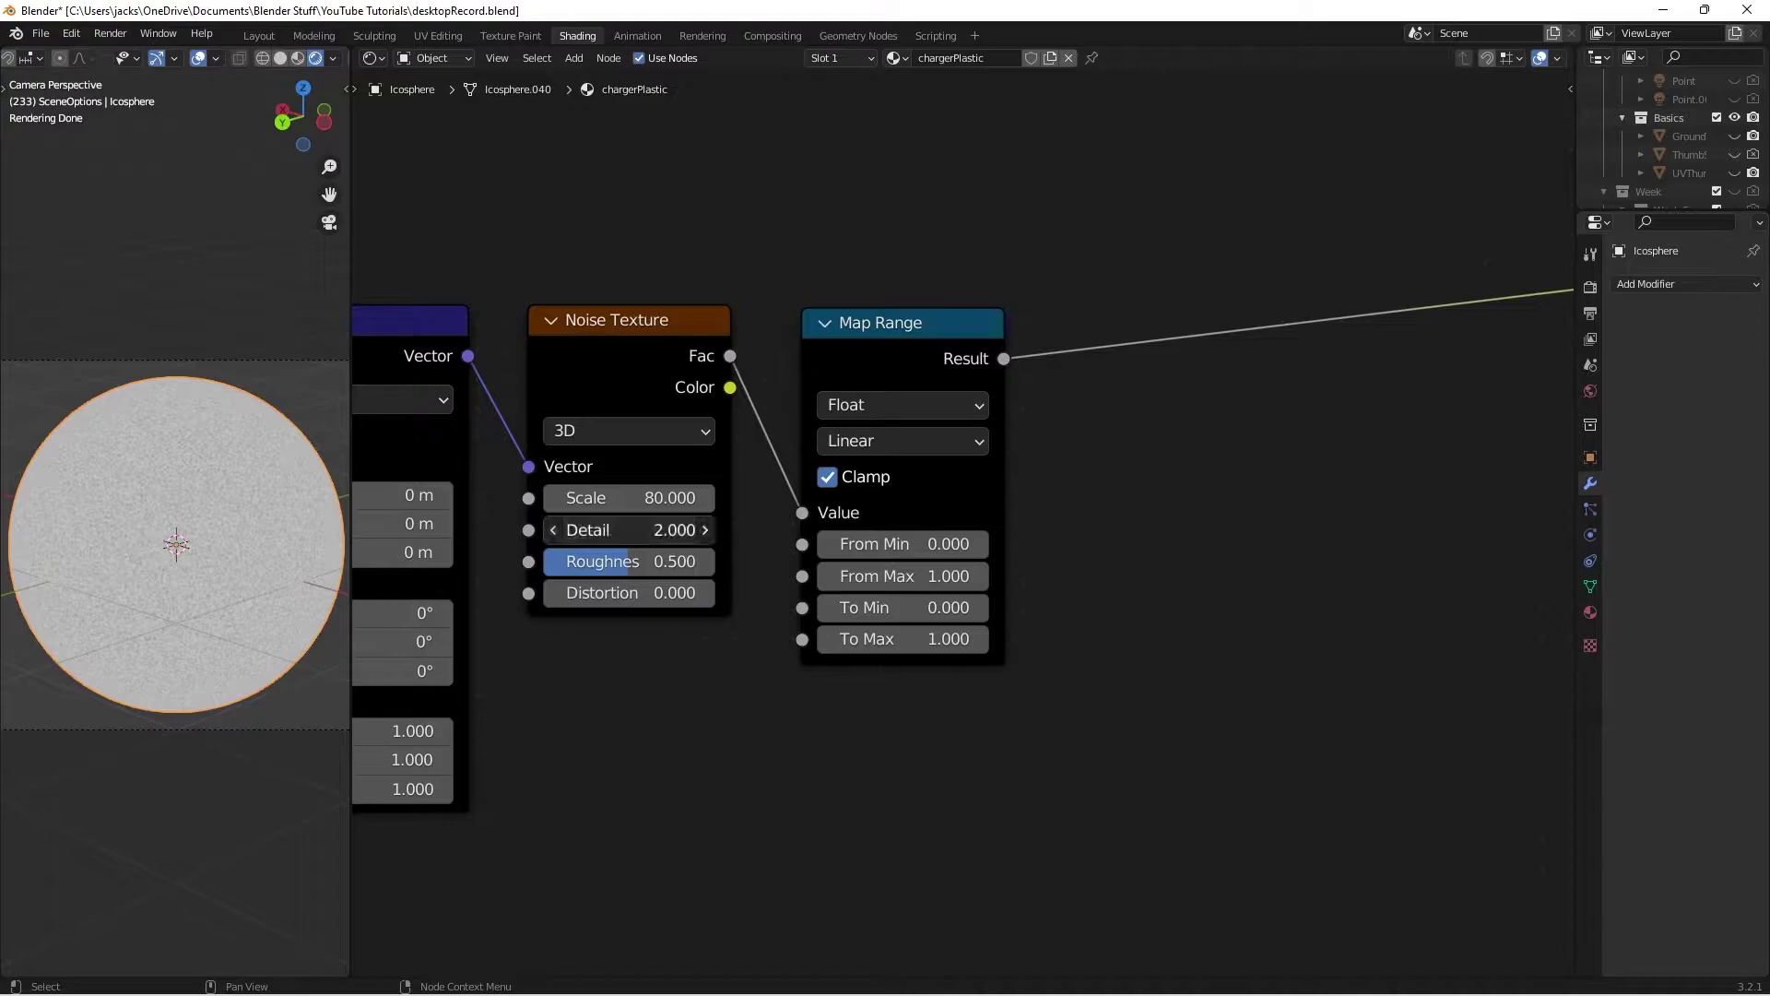
{"action": "type", "text": "146"}
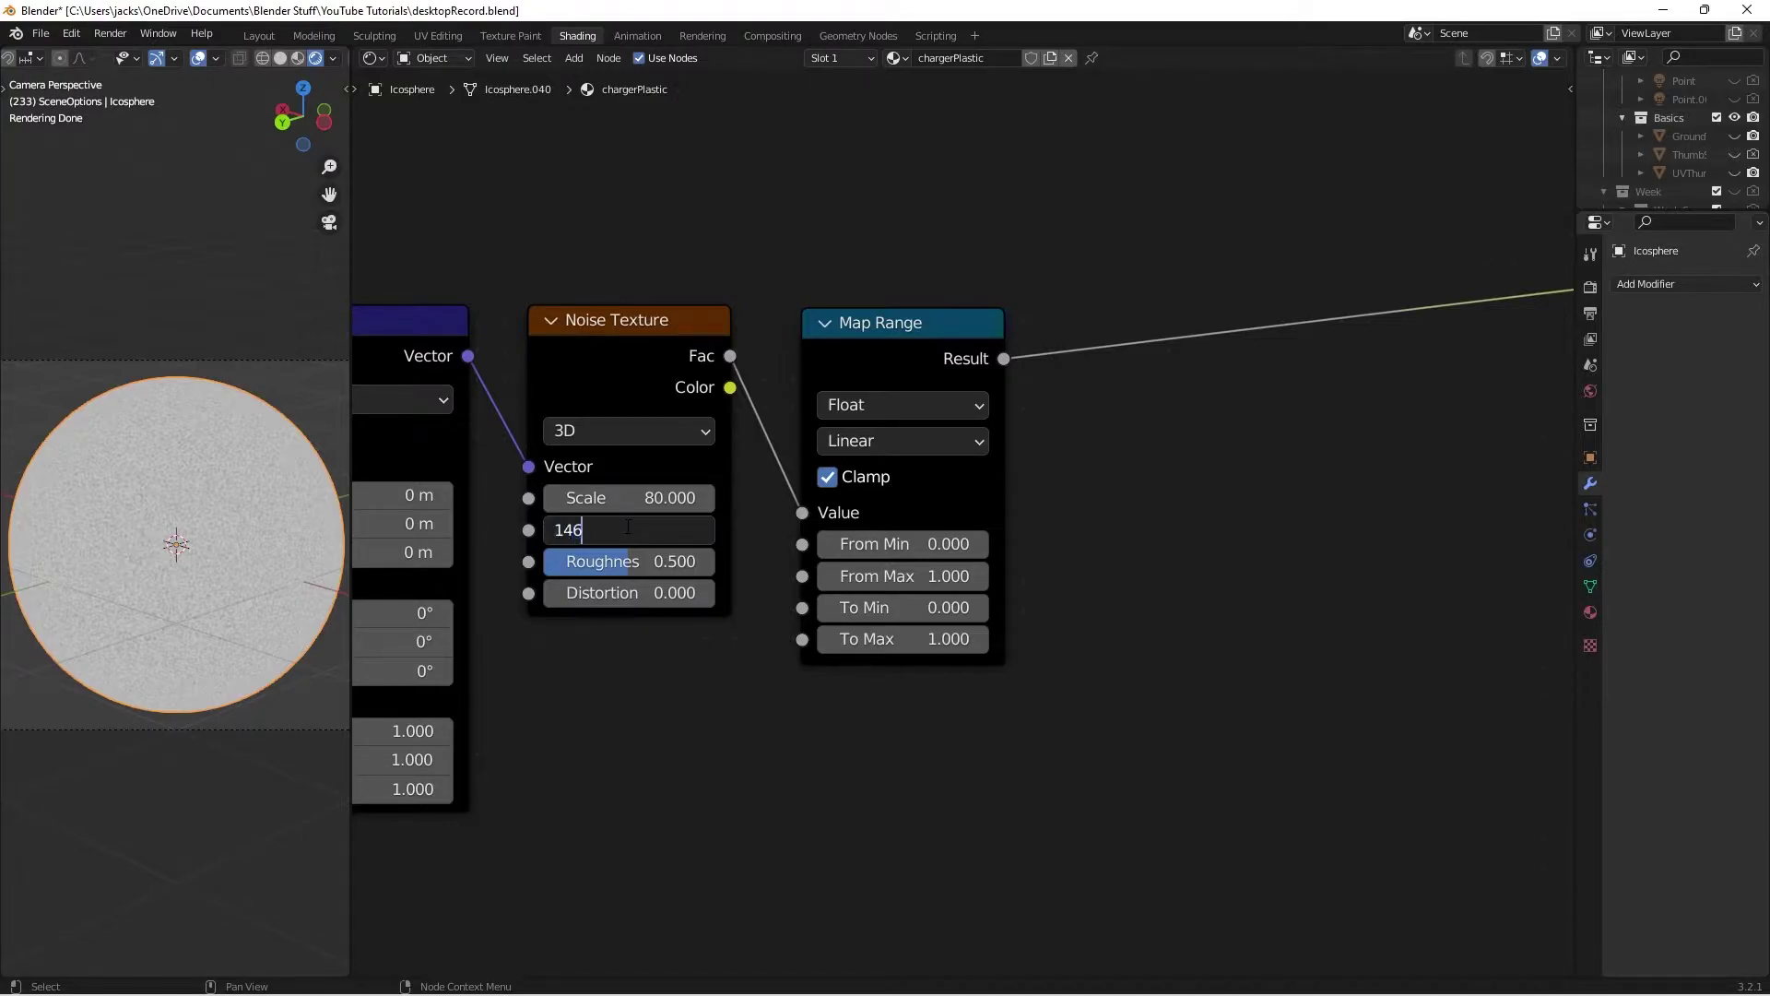
{"action": "key", "text": "BackSpace"}
{"action": "key", "text": "BackSpace"}
{"action": "type", "text": "6"}
{"action": "key", "text": "Return"}
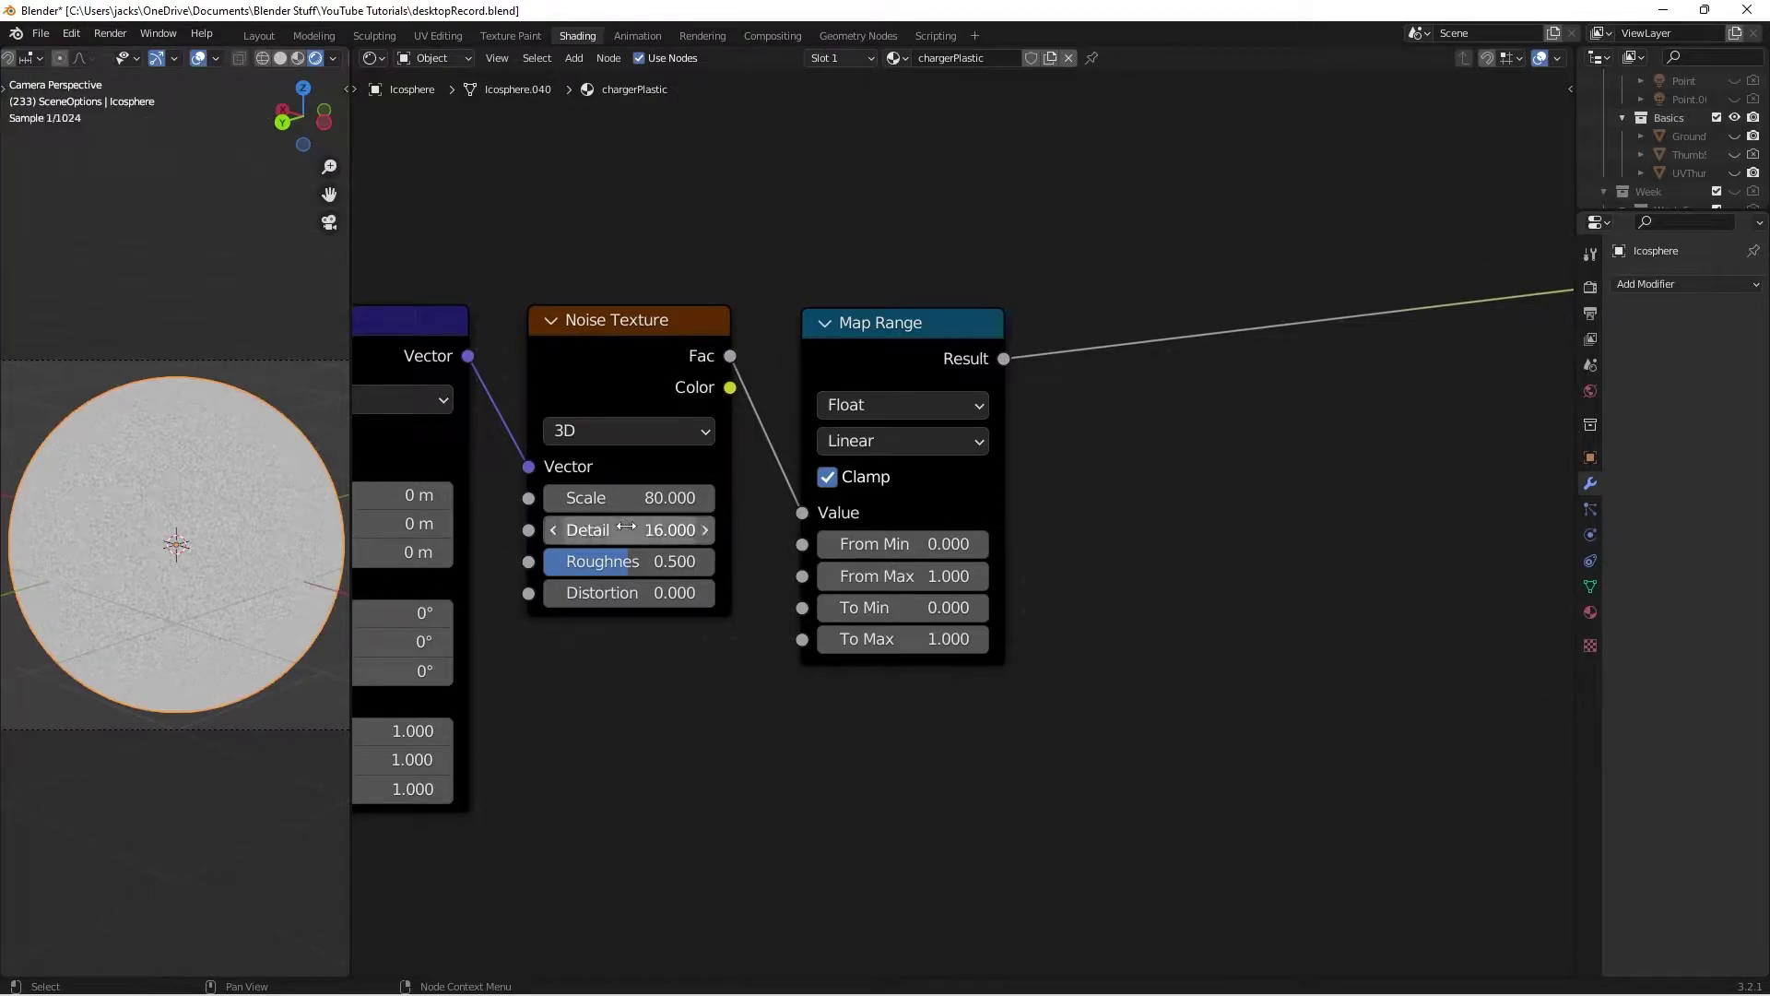
Step: Set the Map Range node's From Min to 0.3 and From Max to 0.315
{"action": "left_click_drag", "start_coordinate": [900, 343], "coordinate": [892, 334]}
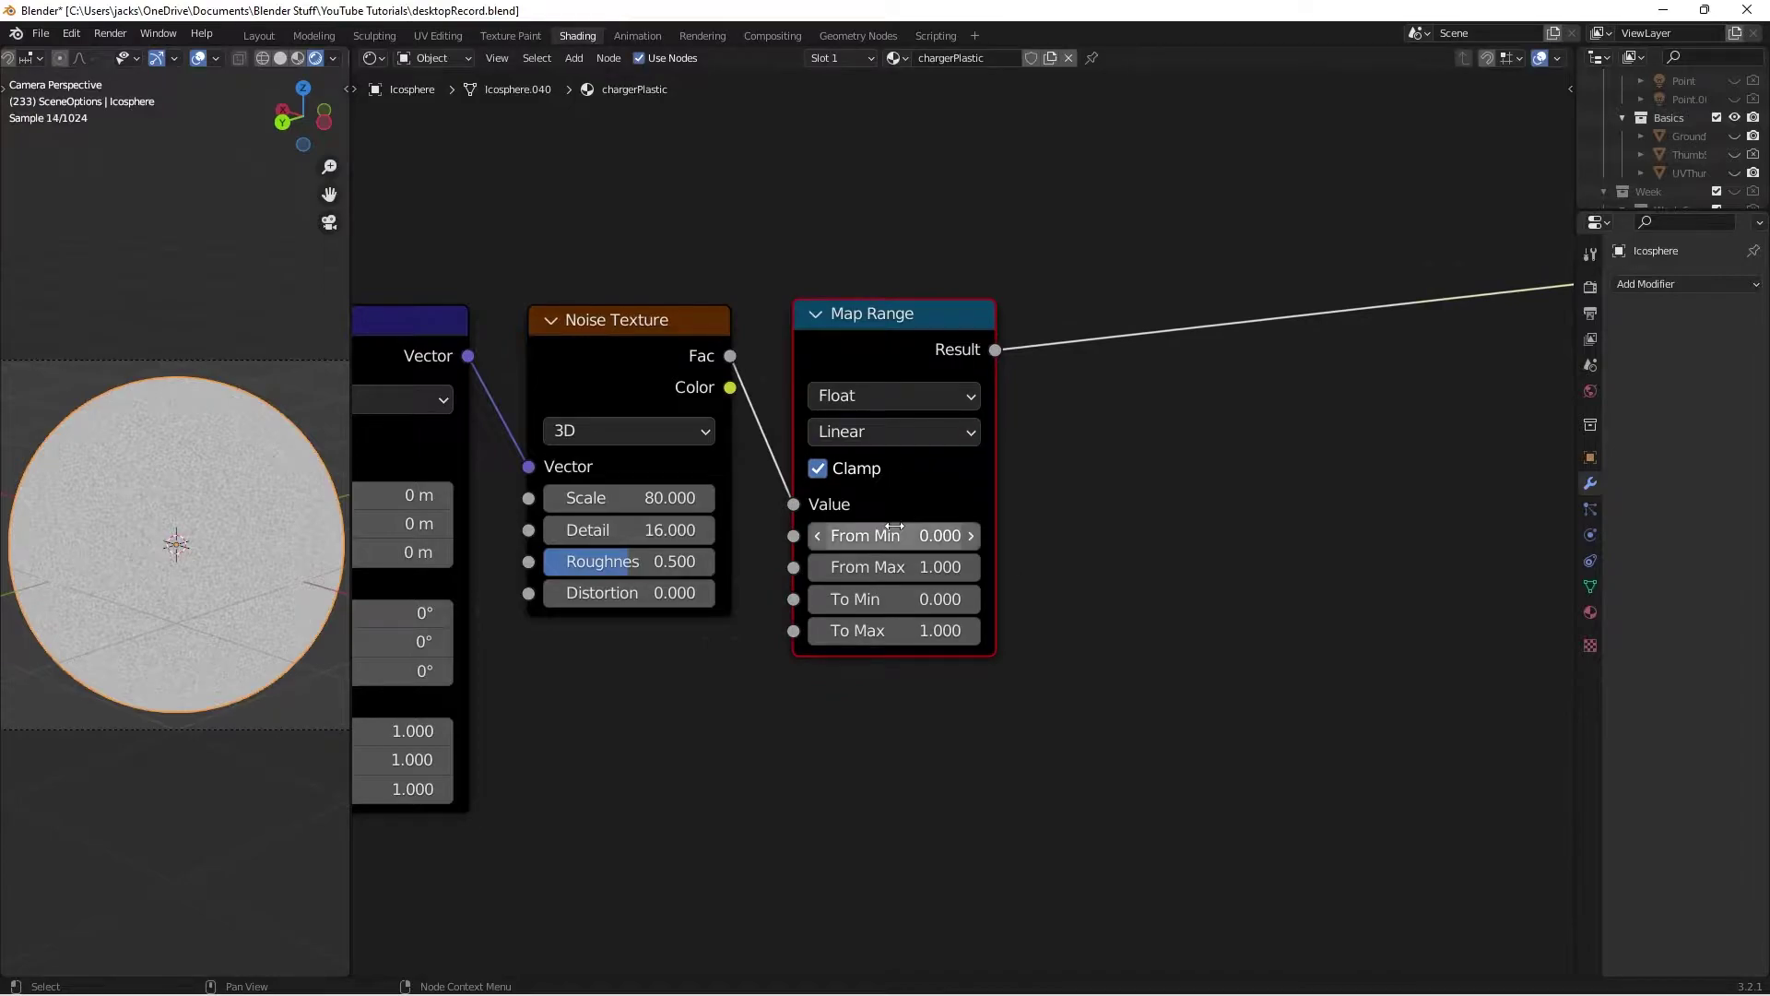
{"action": "left_click", "coordinate": [975, 532]}
{"action": "left_click", "coordinate": [975, 532]}
{"action": "left_click", "coordinate": [975, 532]}
{"action": "left_click", "coordinate": [923, 568]}
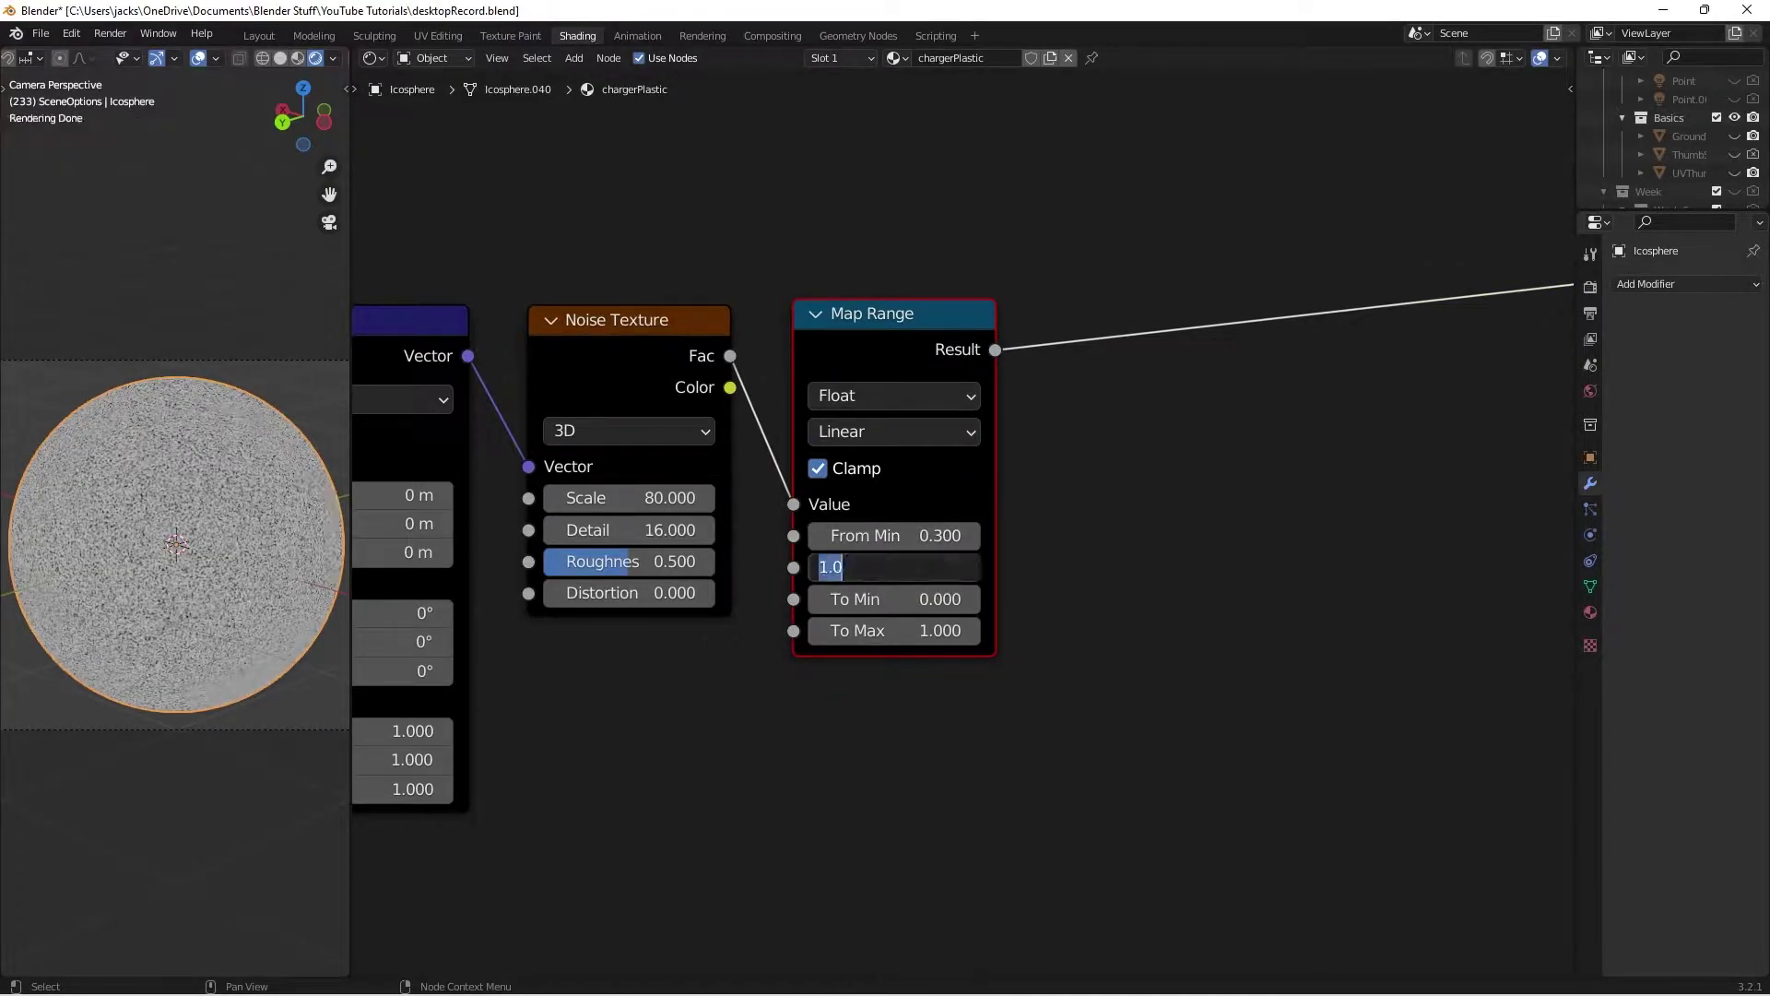
{"action": "type", "text": ".315"}
{"action": "key", "text": "Return"}
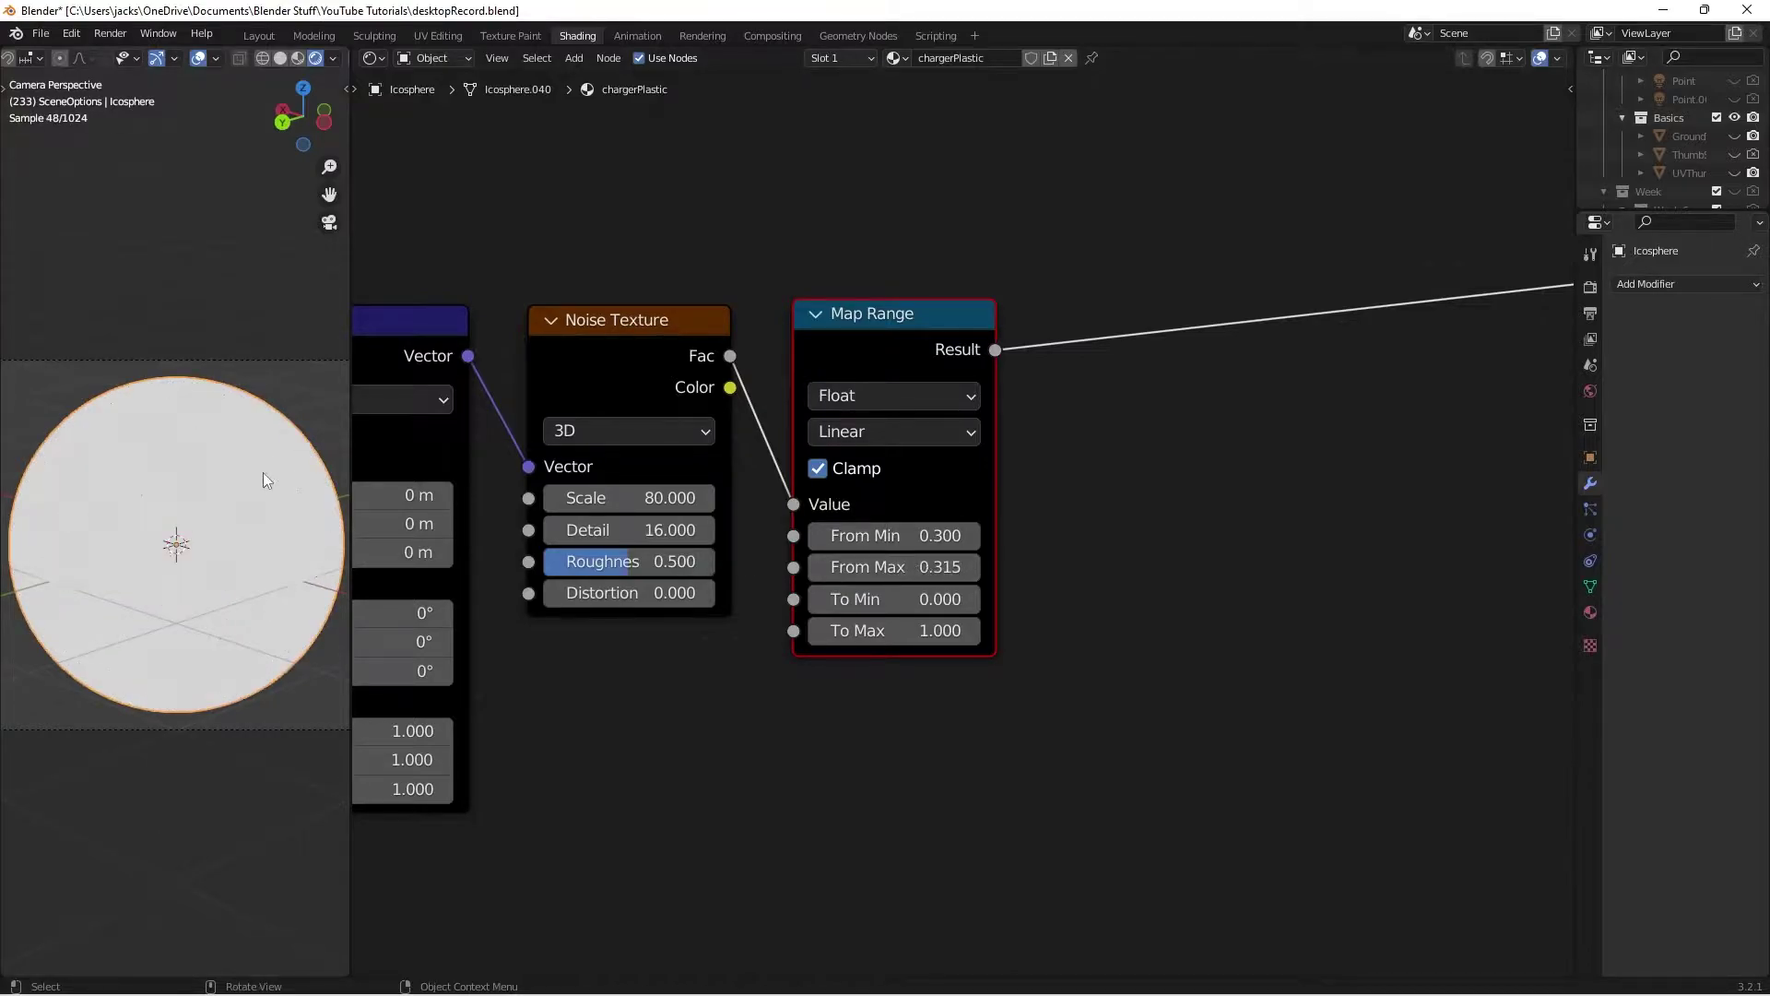
{"action": "scroll", "coordinate": [174, 484], "scroll_direction": "up", "scroll_amount": 2}
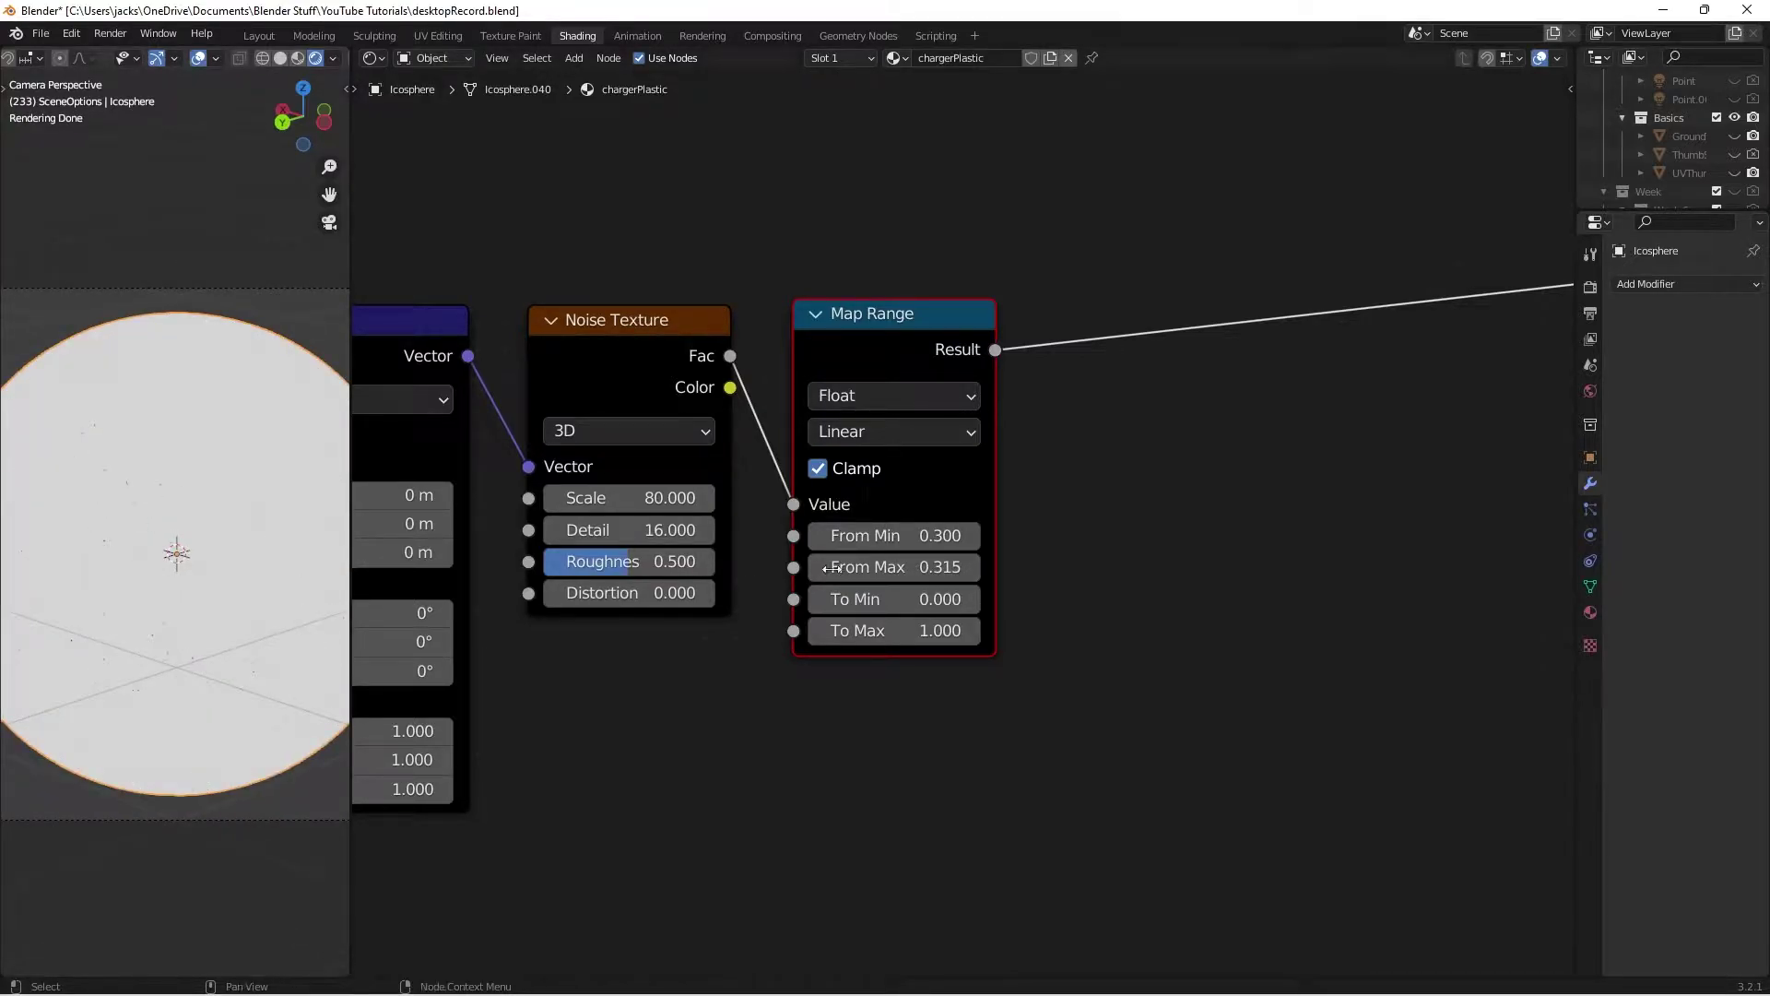
Step: Duplicate the Noise Texture and Map Range nodes with their Mapping link kept, placing the copies below the originals
{"action": "scroll", "coordinate": [1071, 516], "scroll_direction": "down", "scroll_amount": 3}
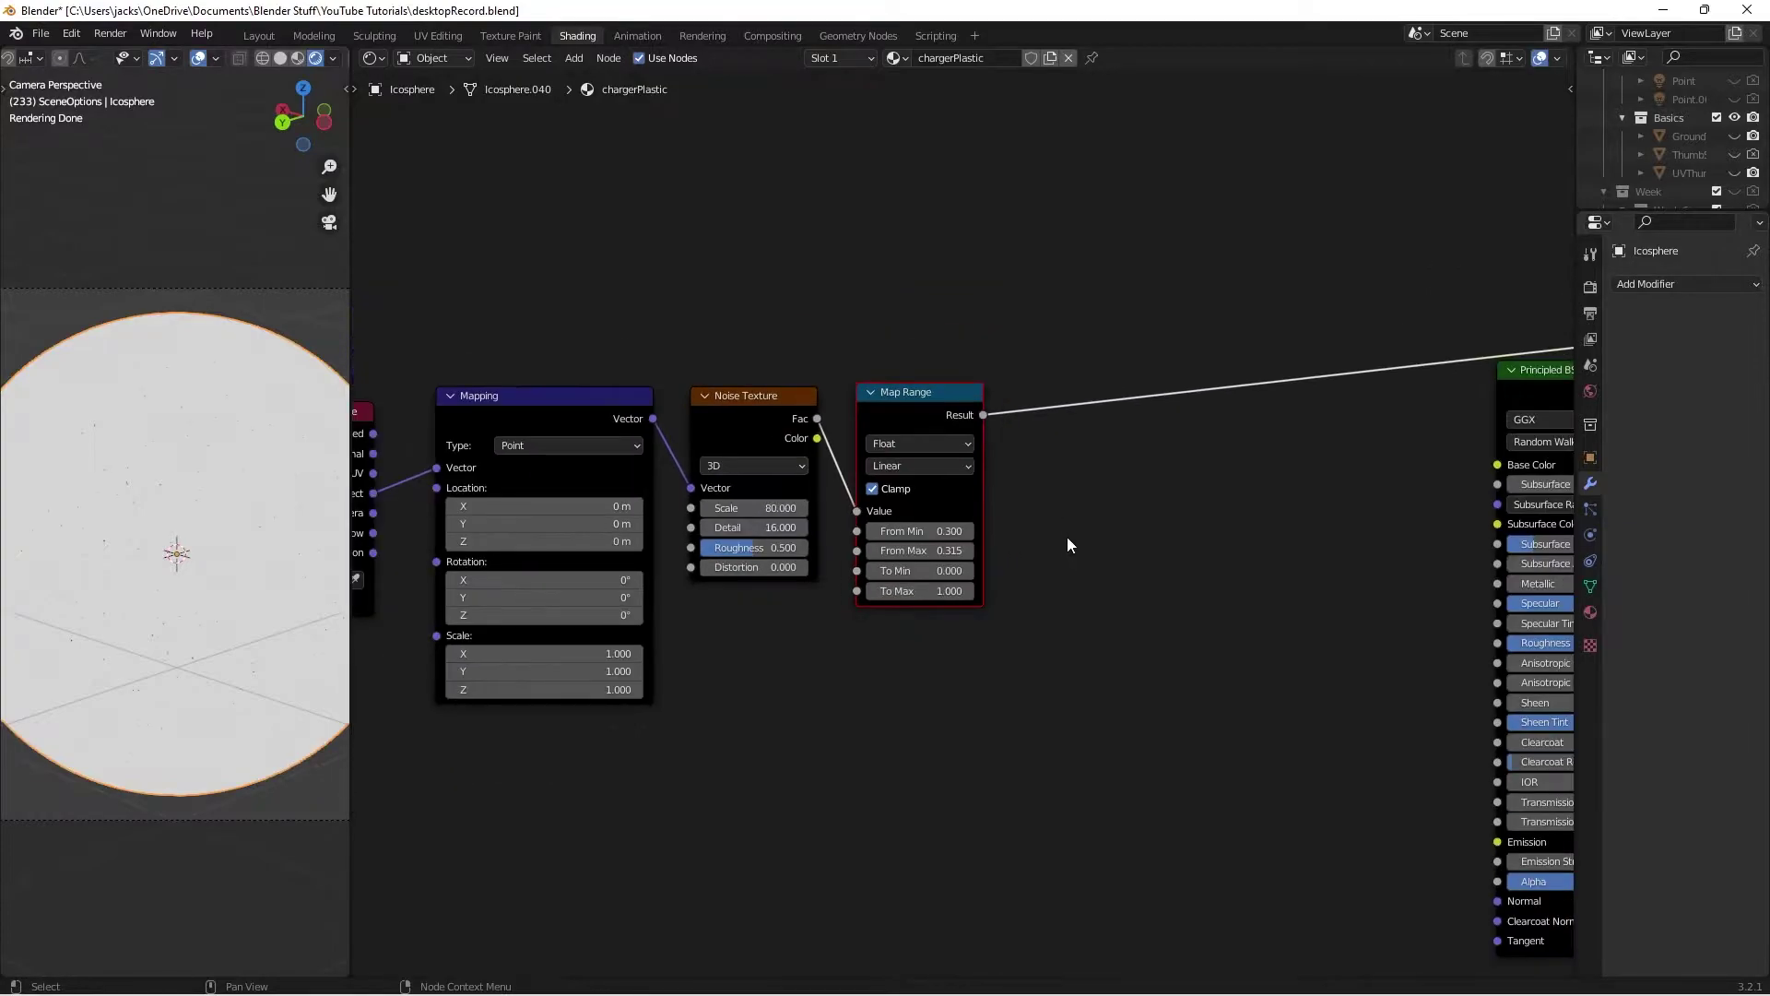
{"action": "left_click_drag", "start_coordinate": [727, 253], "coordinate": [1010, 416]}
{"action": "scroll", "coordinate": [959, 419], "scroll_direction": "down", "scroll_amount": 1}
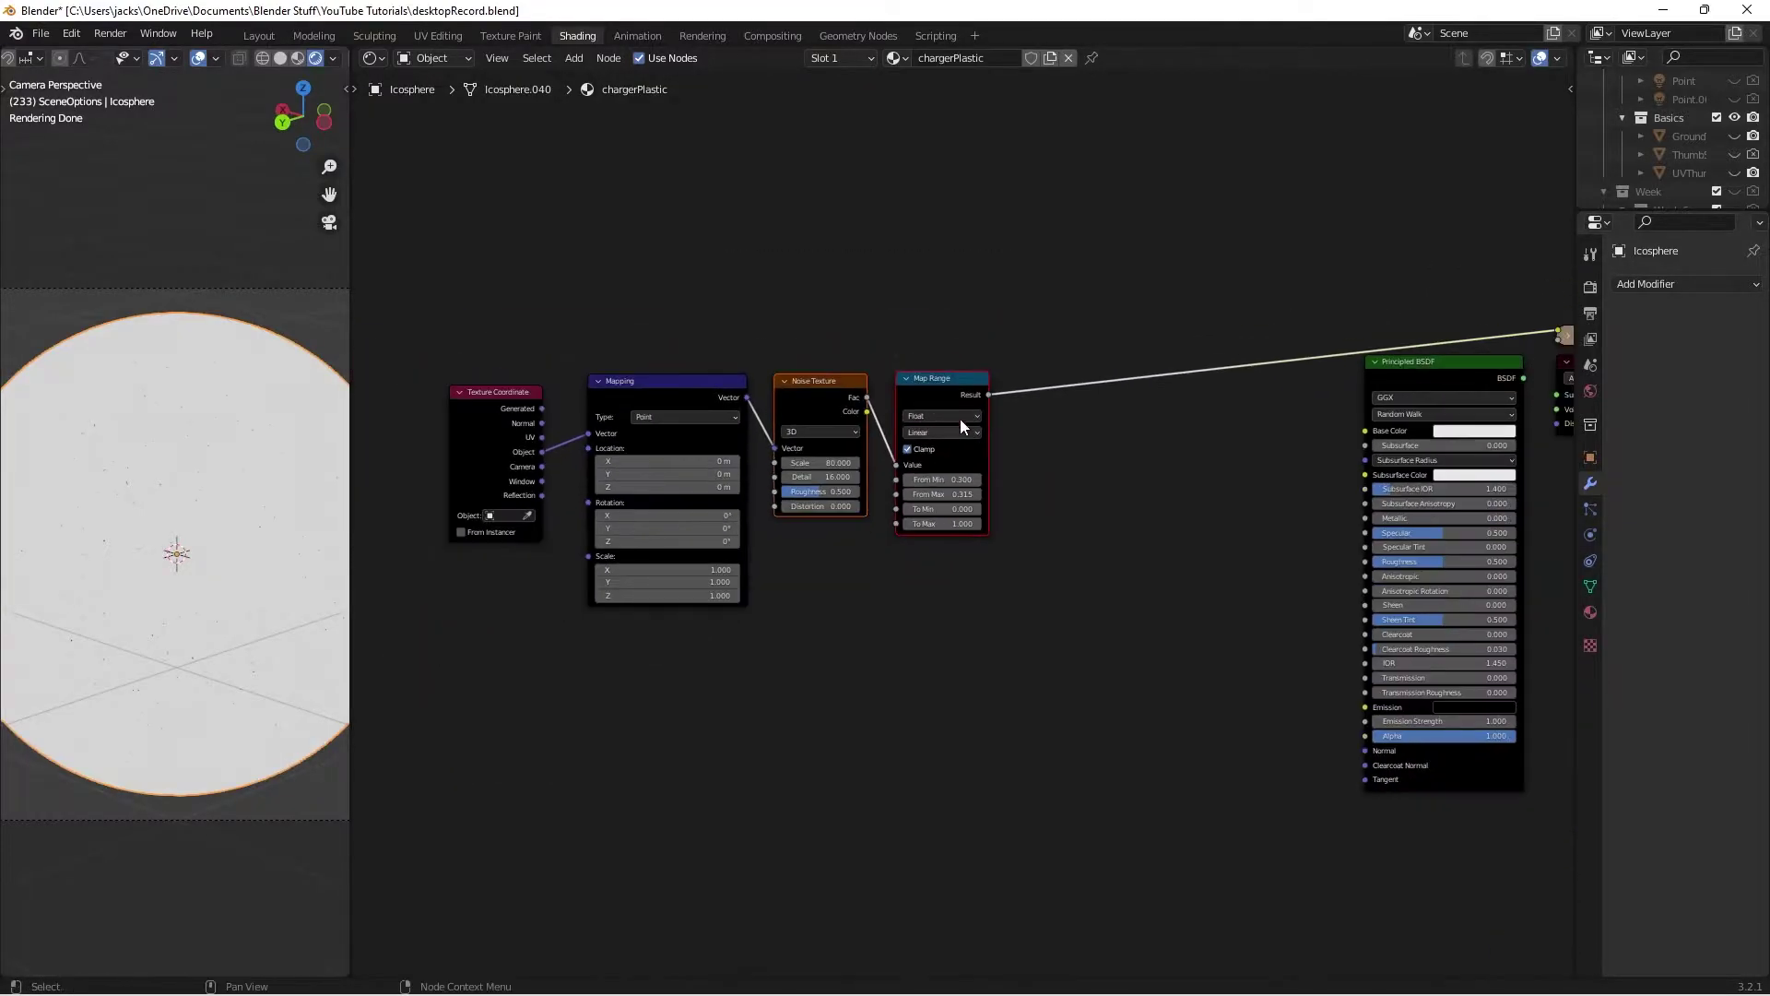
{"action": "key", "text": "shift+d"}
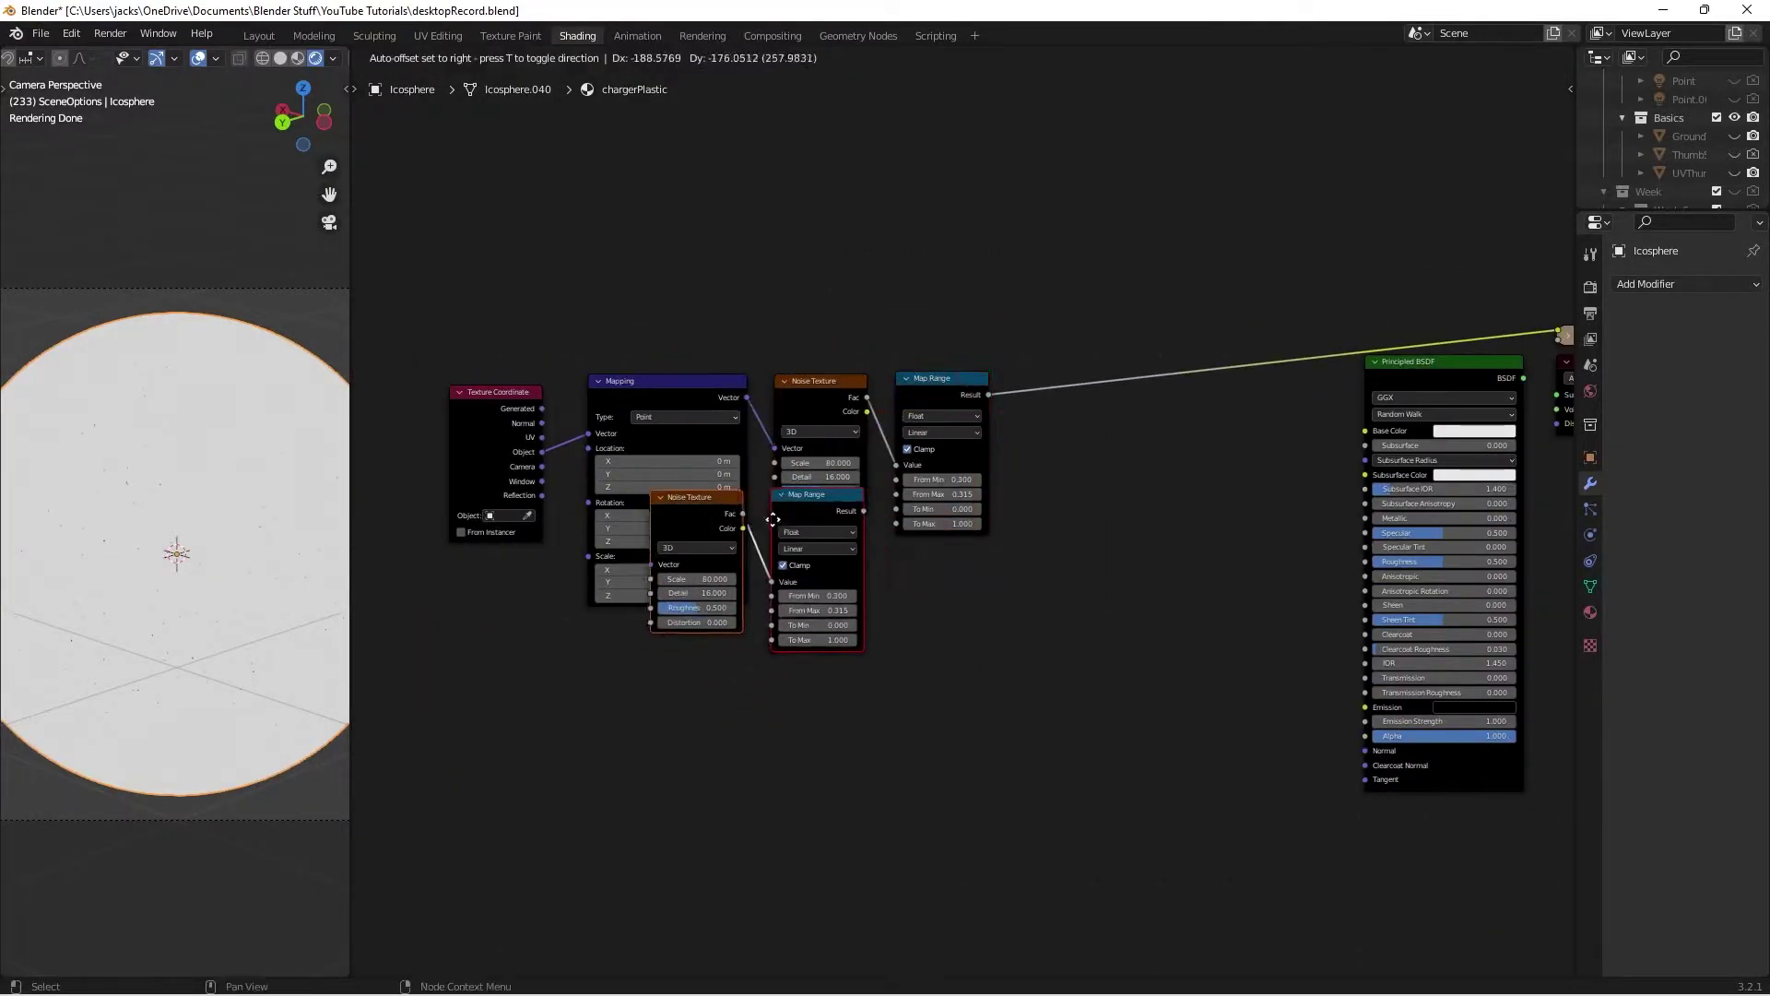
{"action": "left_click", "coordinate": [871, 577]}
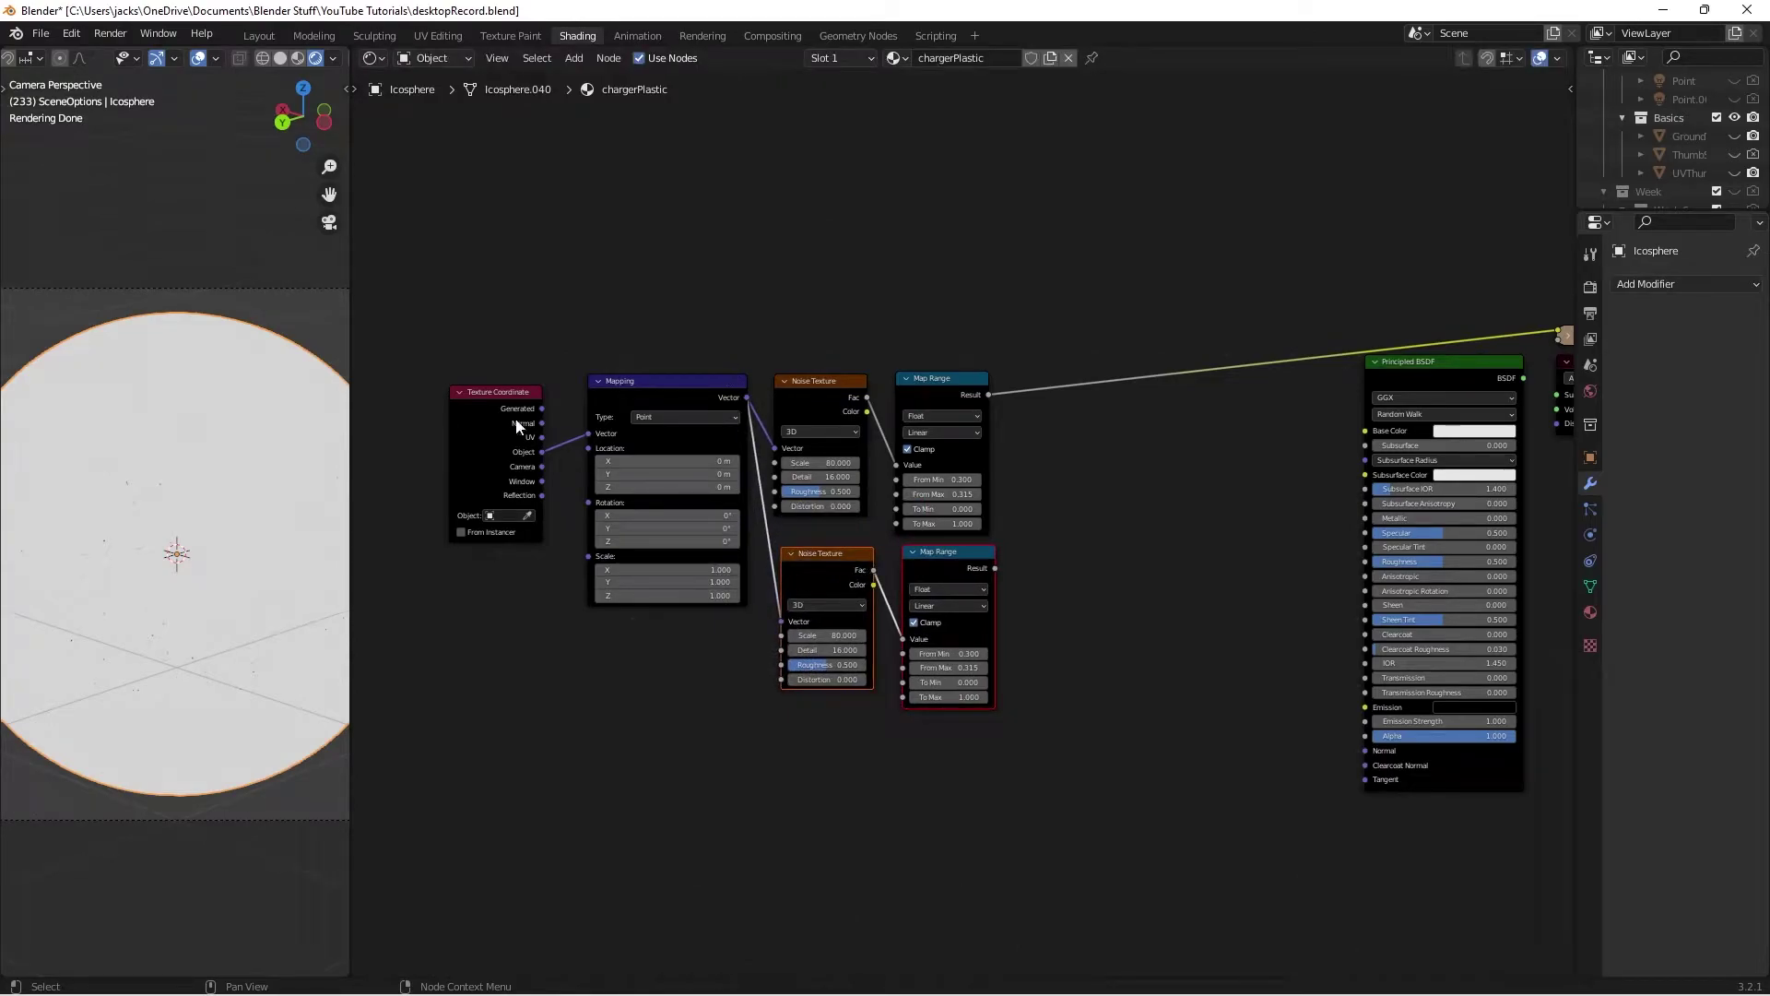
Step: Move the Texture Coordinate and Mapping nodes further left and place the four Noise Texture and Map Range nodes higher than the Mapping node
{"action": "left_click_drag", "start_coordinate": [461, 329], "coordinate": [711, 573]}
{"action": "left_click_drag", "start_coordinate": [715, 506], "coordinate": [438, 464]}
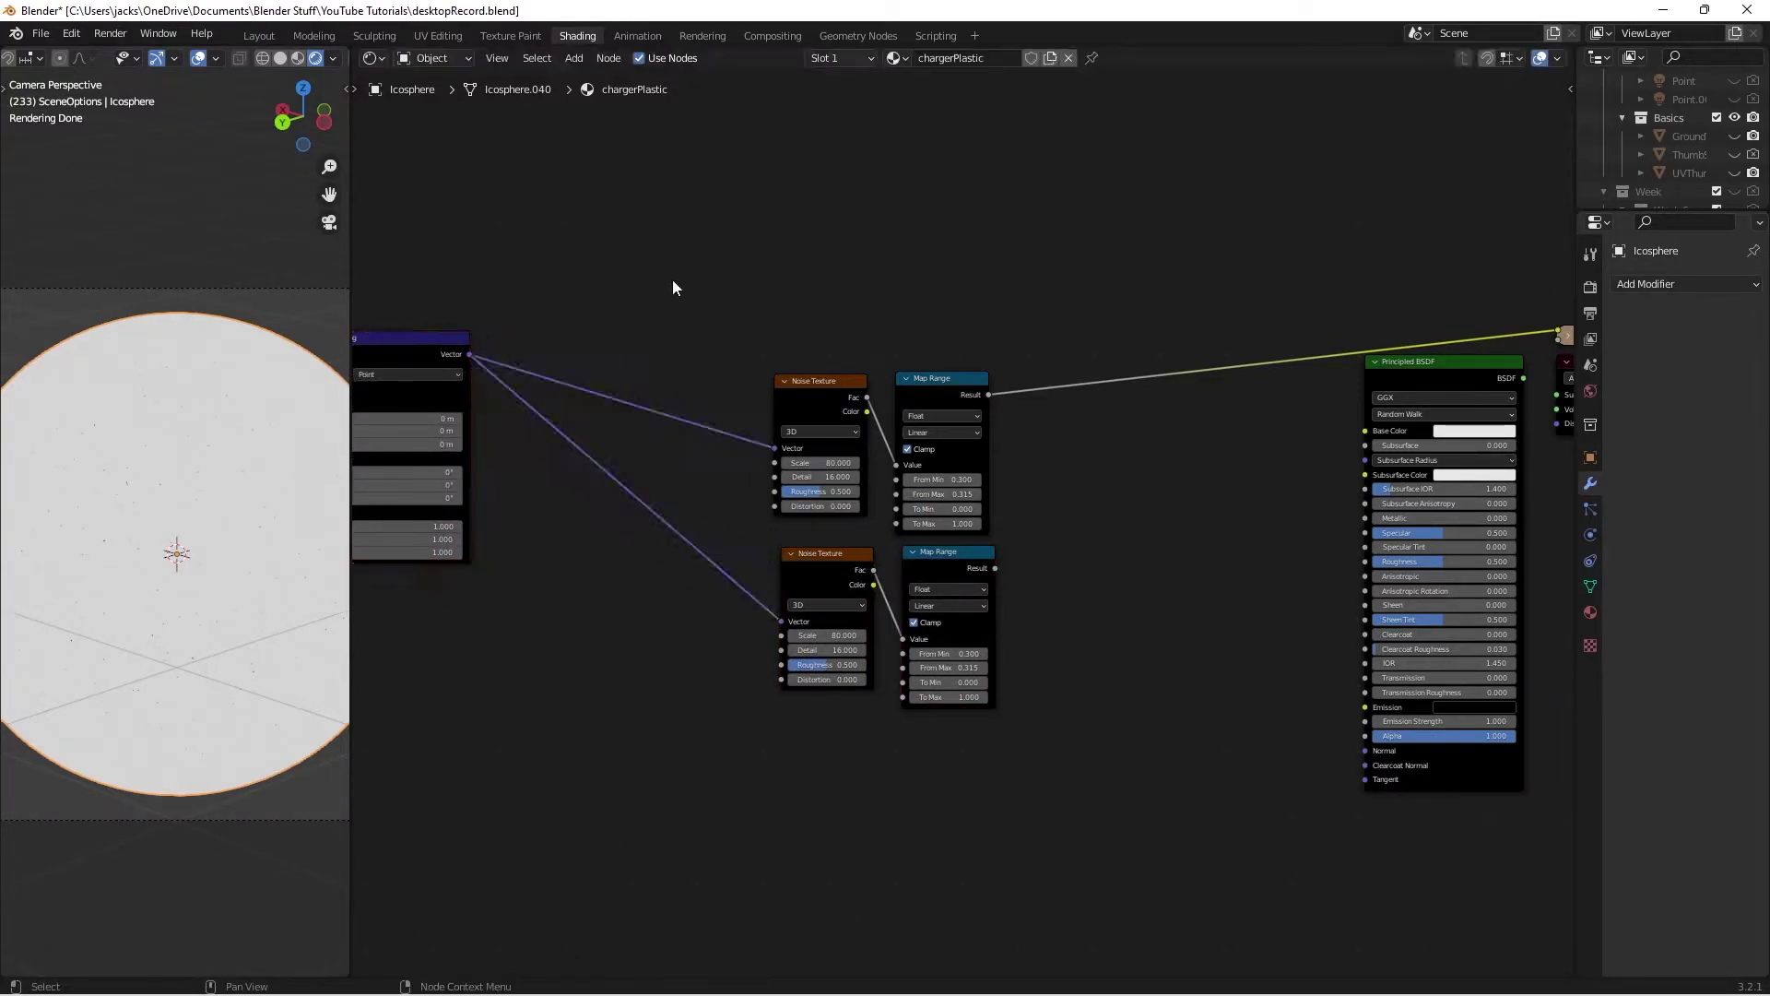
{"action": "middle_click_drag", "start_coordinate": [702, 267], "coordinate": [770, 439]}
{"action": "left_click_drag", "start_coordinate": [771, 443], "coordinate": [1074, 928]}
{"action": "key", "text": "g"}
{"action": "left_click", "coordinate": [866, 601]}
{"action": "left_click", "coordinate": [908, 570]}
{"action": "middle_click_drag", "start_coordinate": [1001, 487], "coordinate": [1125, 641]}
Step: Set the Scale of the lower Noise Texture to 100
{"action": "scroll", "coordinate": [1027, 556], "scroll_direction": "up", "scroll_amount": 6}
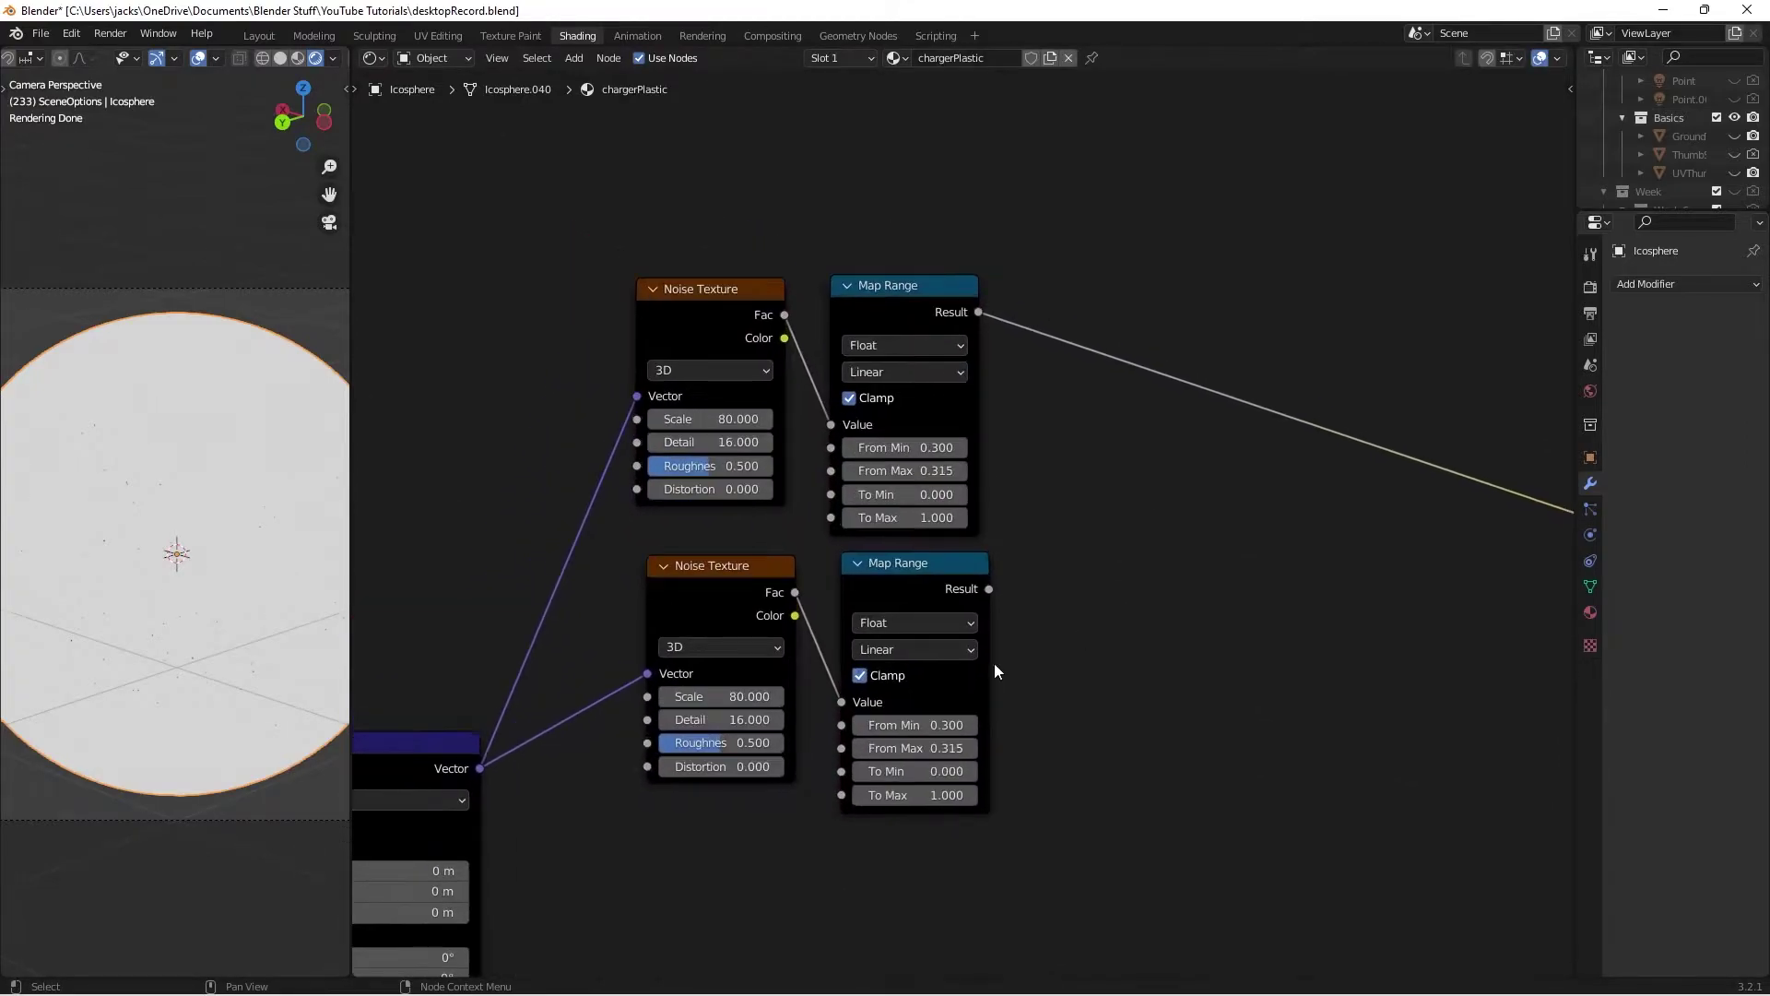
{"action": "left_click", "coordinate": [727, 696]}
{"action": "type", "text": "100"}
{"action": "key", "text": "Return"}
{"action": "middle_click_drag", "start_coordinate": [1395, 590], "coordinate": [1334, 603]}
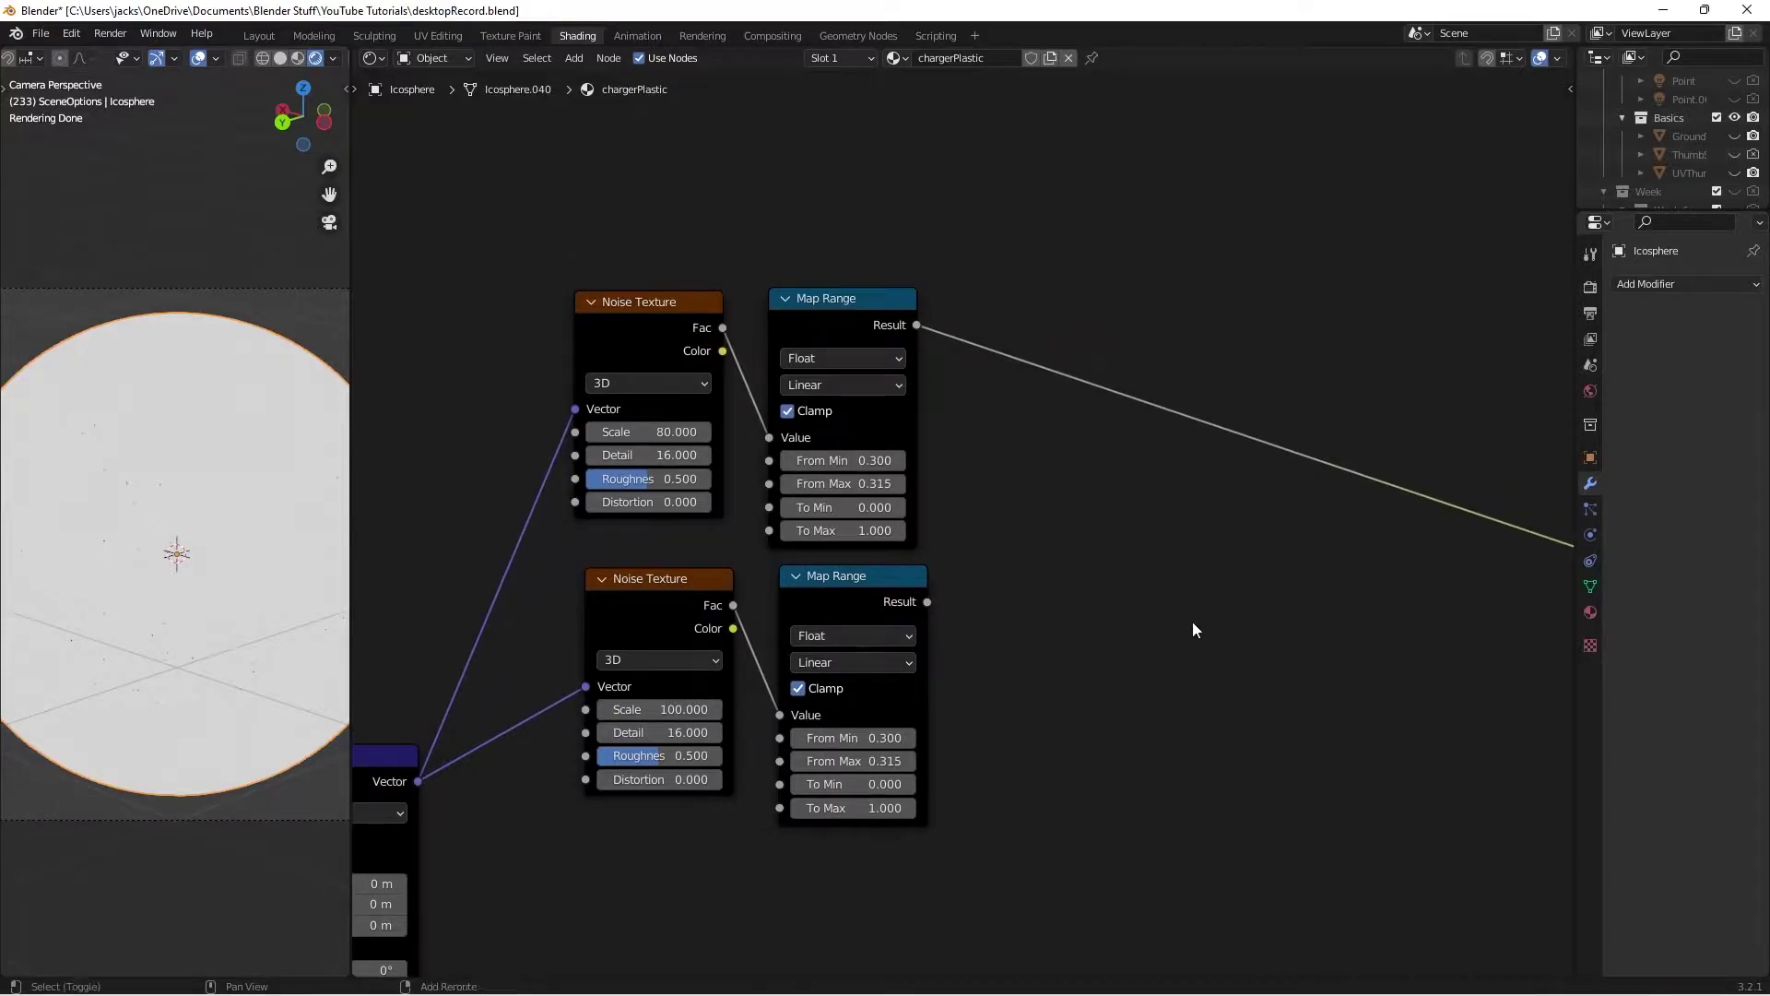
Step: Add a Mix color node and connect the upper Map Range Result to Color1 and the lower one to Color2
{"action": "key", "text": "shift+a"}
{"action": "left_click", "coordinate": [1192, 621]}
{"action": "type", "text": "mix"}
{"action": "key", "text": "Return"}
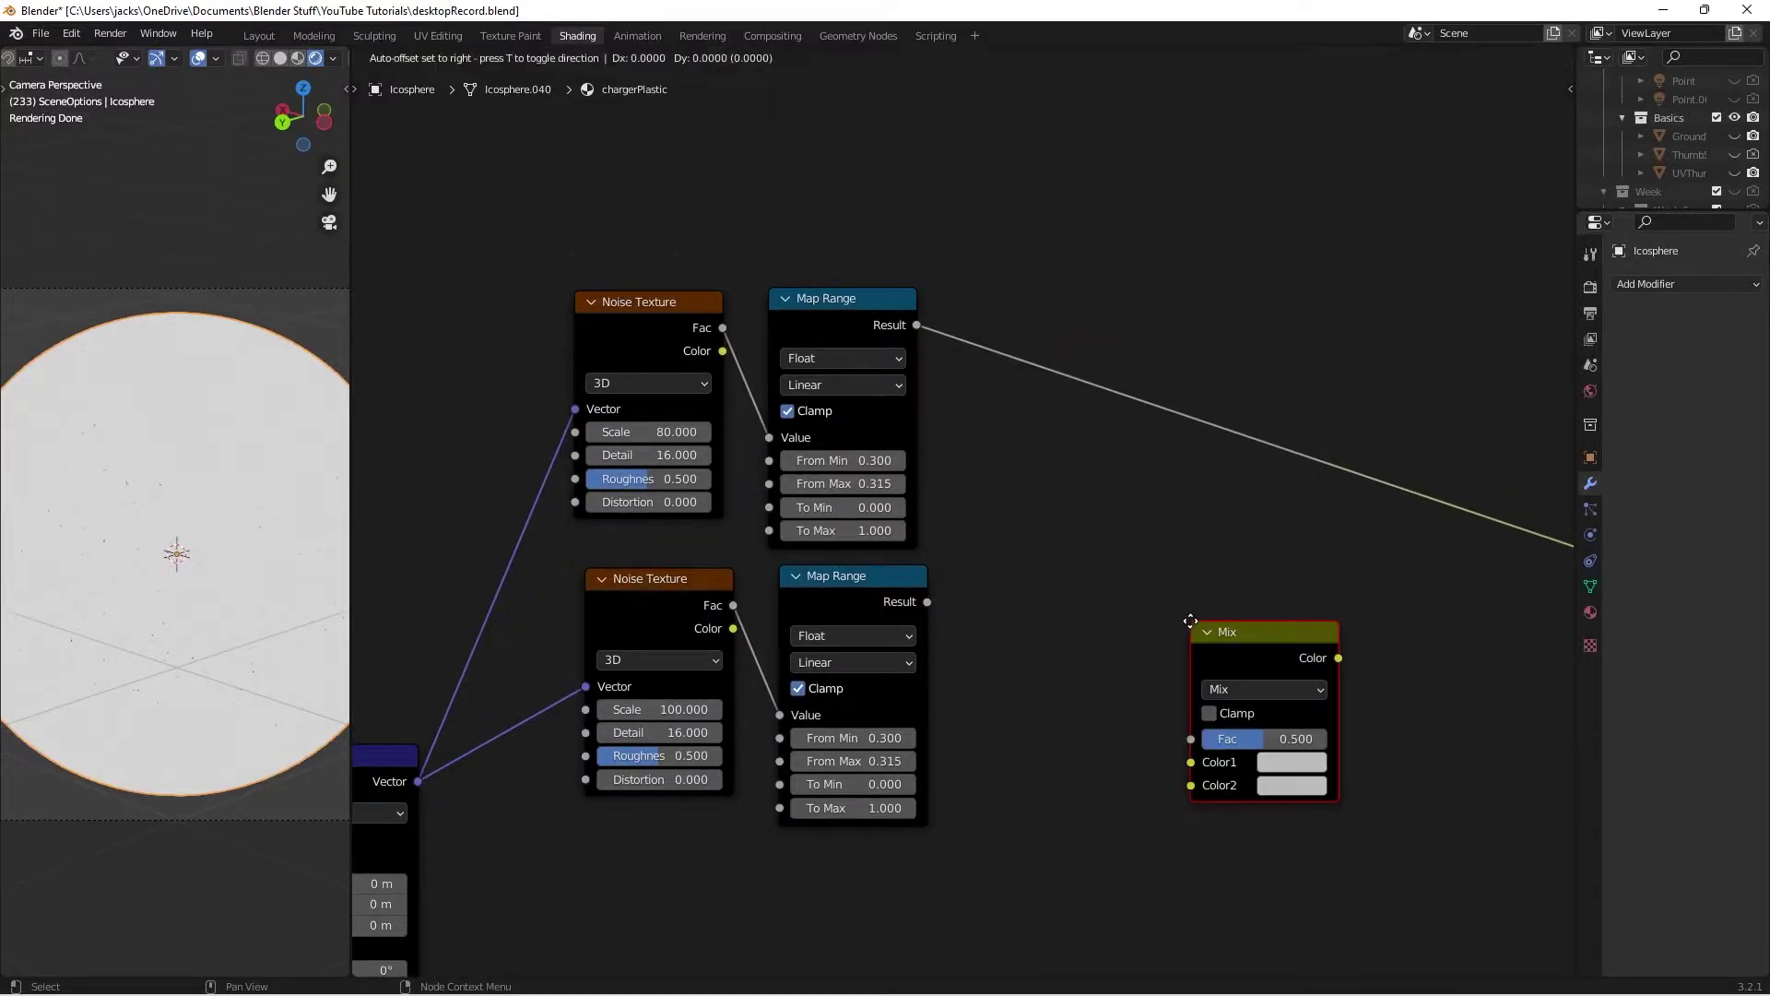
{"action": "left_click", "coordinate": [1037, 480]}
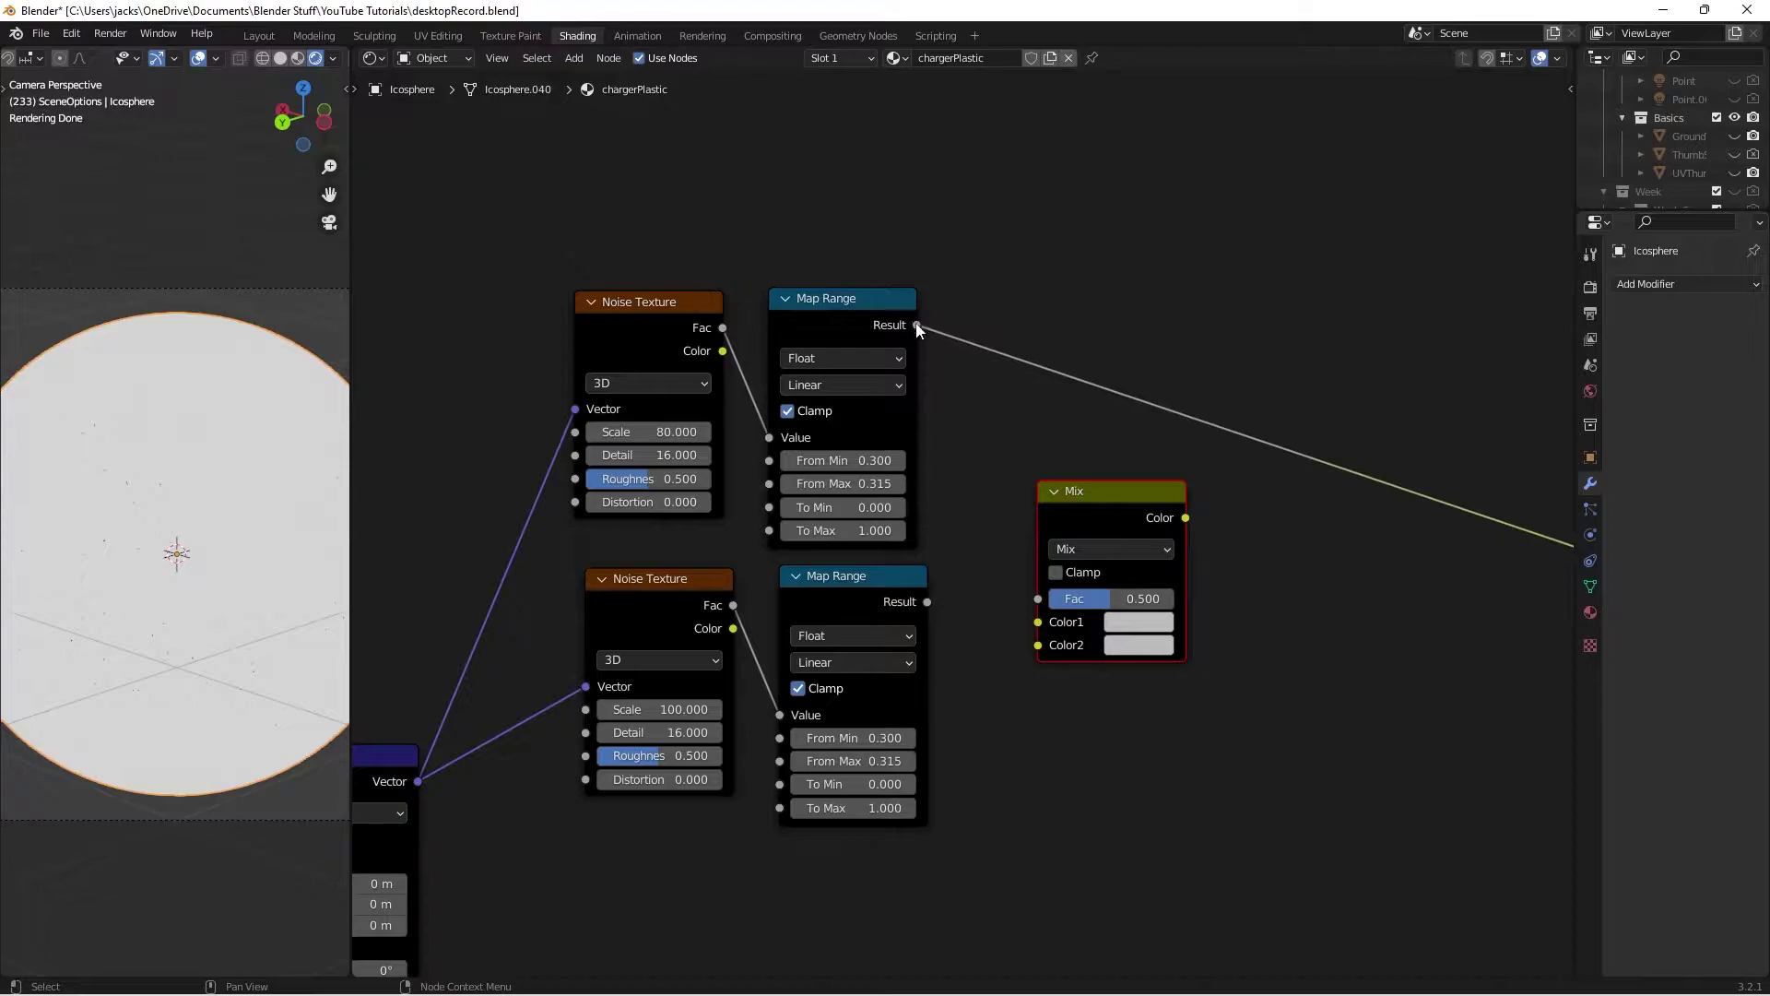
{"action": "left_click_drag", "start_coordinate": [916, 326], "coordinate": [1038, 622]}
{"action": "left_click_drag", "start_coordinate": [927, 601], "coordinate": [1053, 649]}
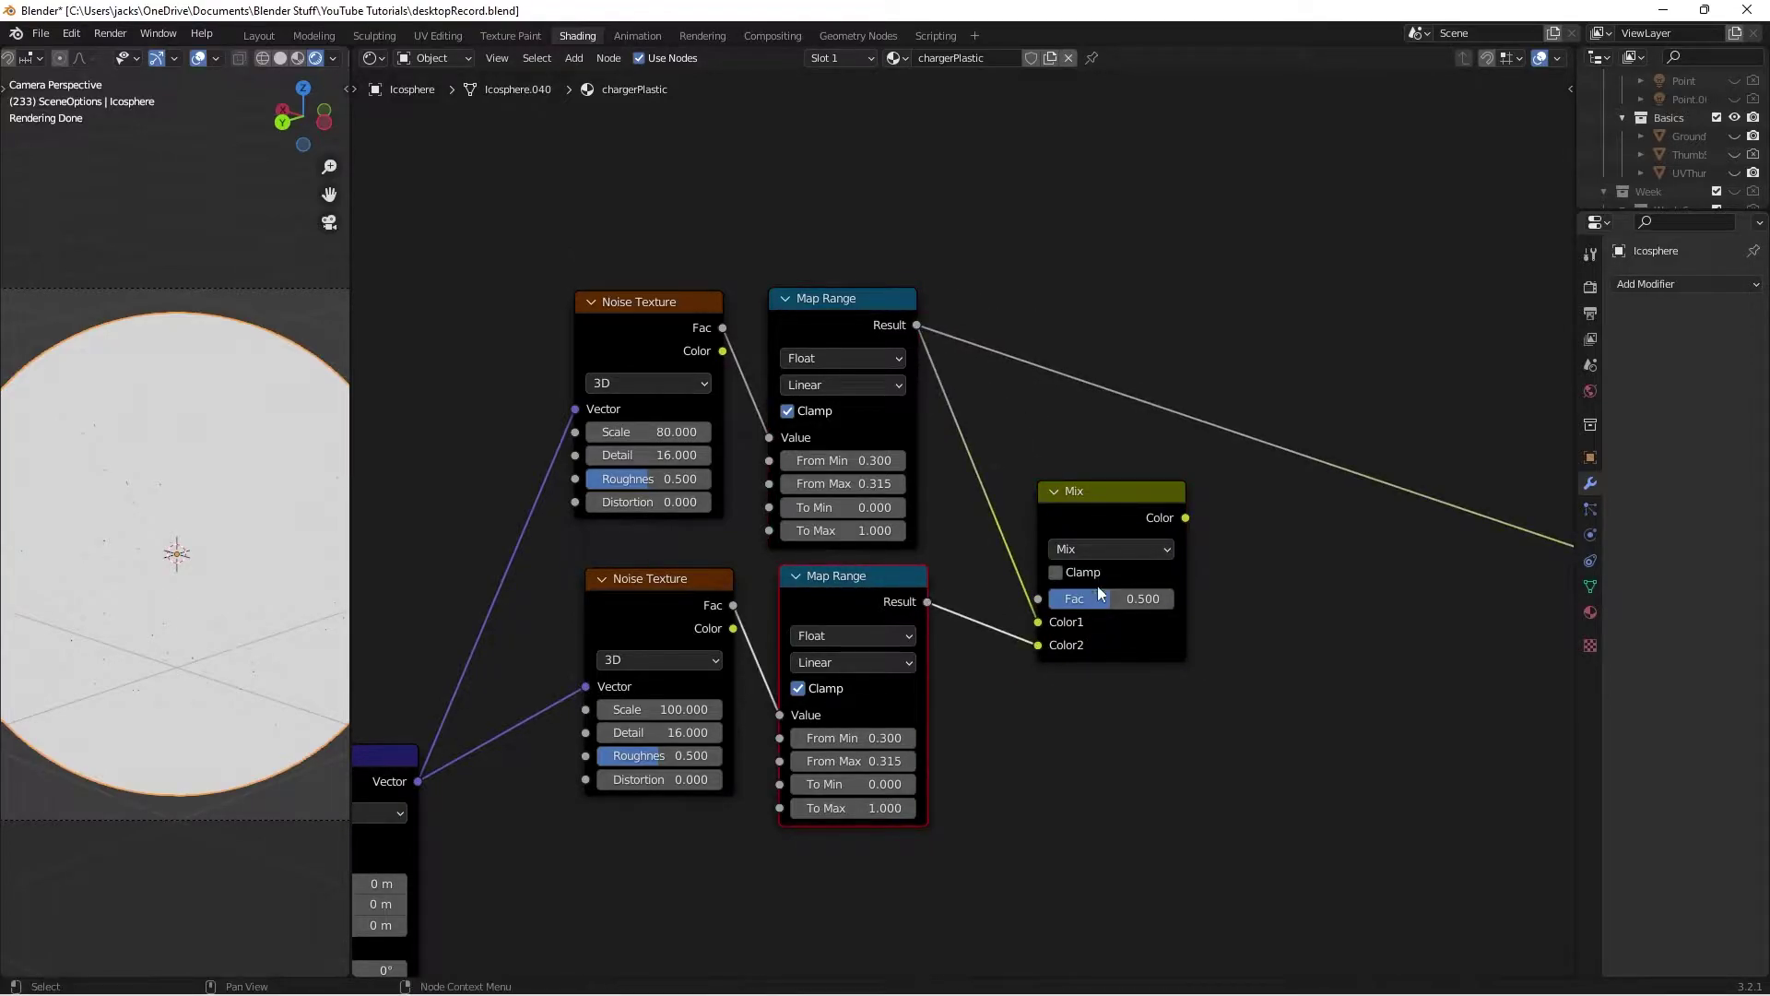
Step: Set the Mix node's blend mode to Multiply with Fac 1 and preview its Color output on the sphere
{"action": "left_click", "coordinate": [1095, 564]}
{"action": "left_click", "coordinate": [1098, 548]}
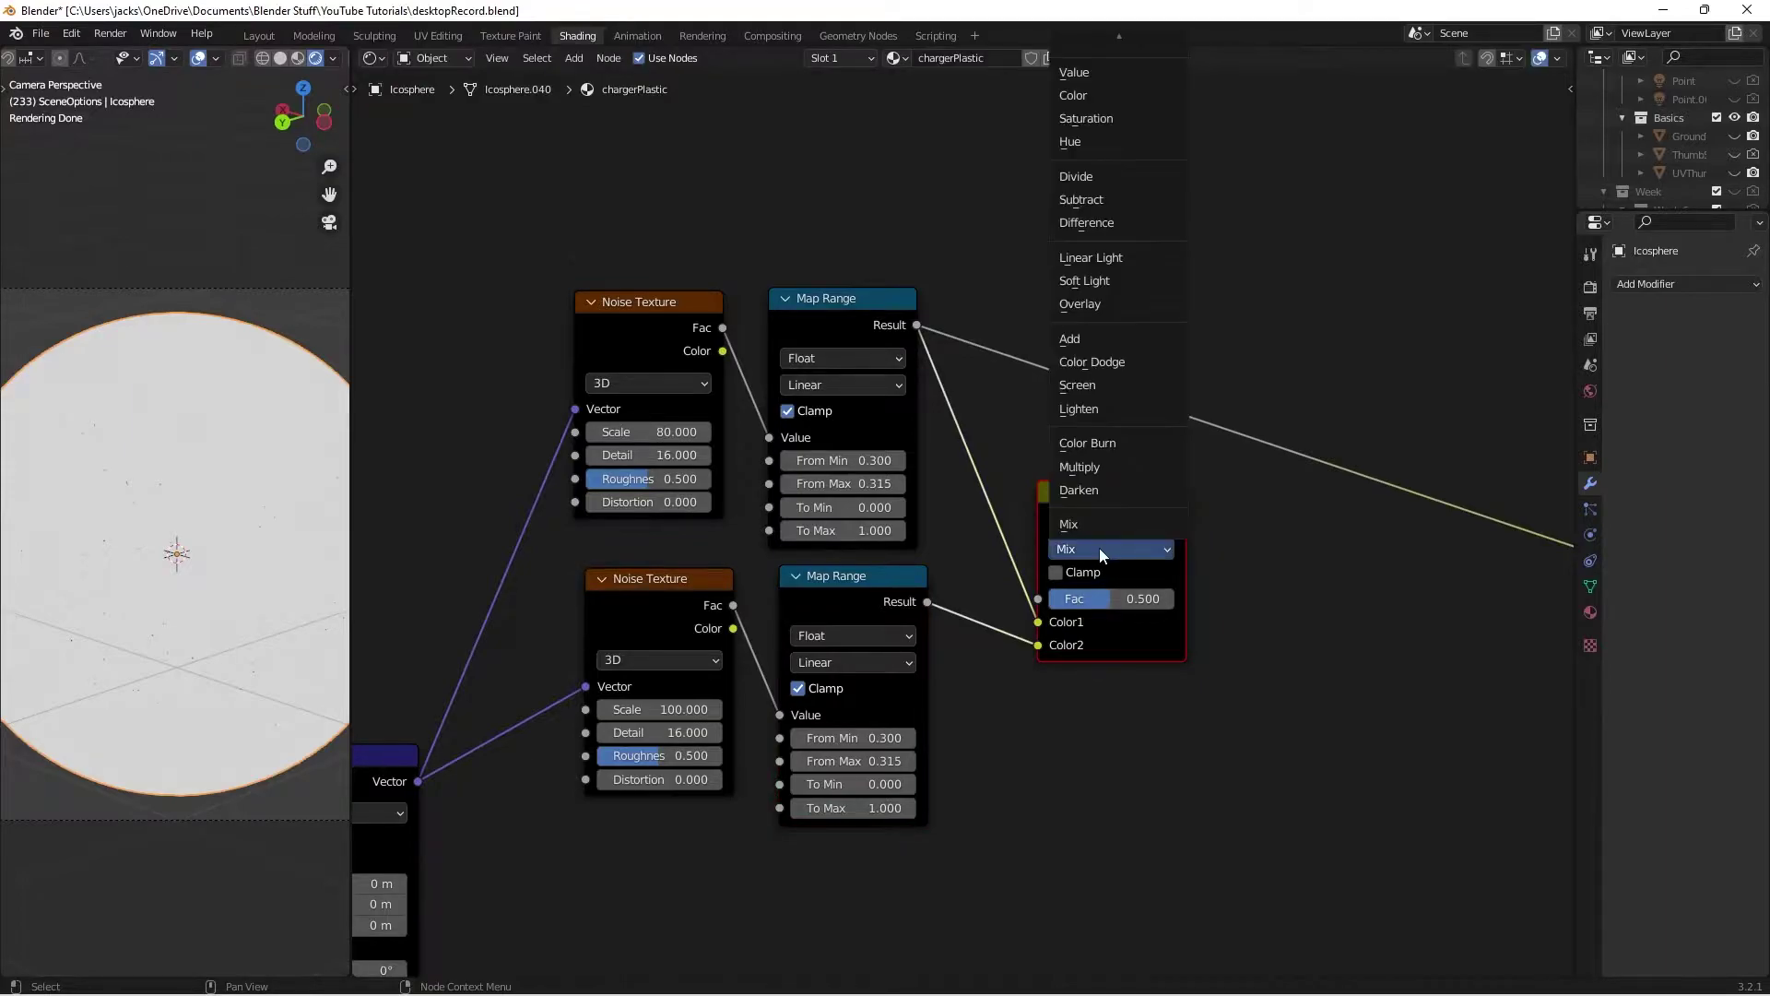
{"action": "left_click", "coordinate": [1097, 466]}
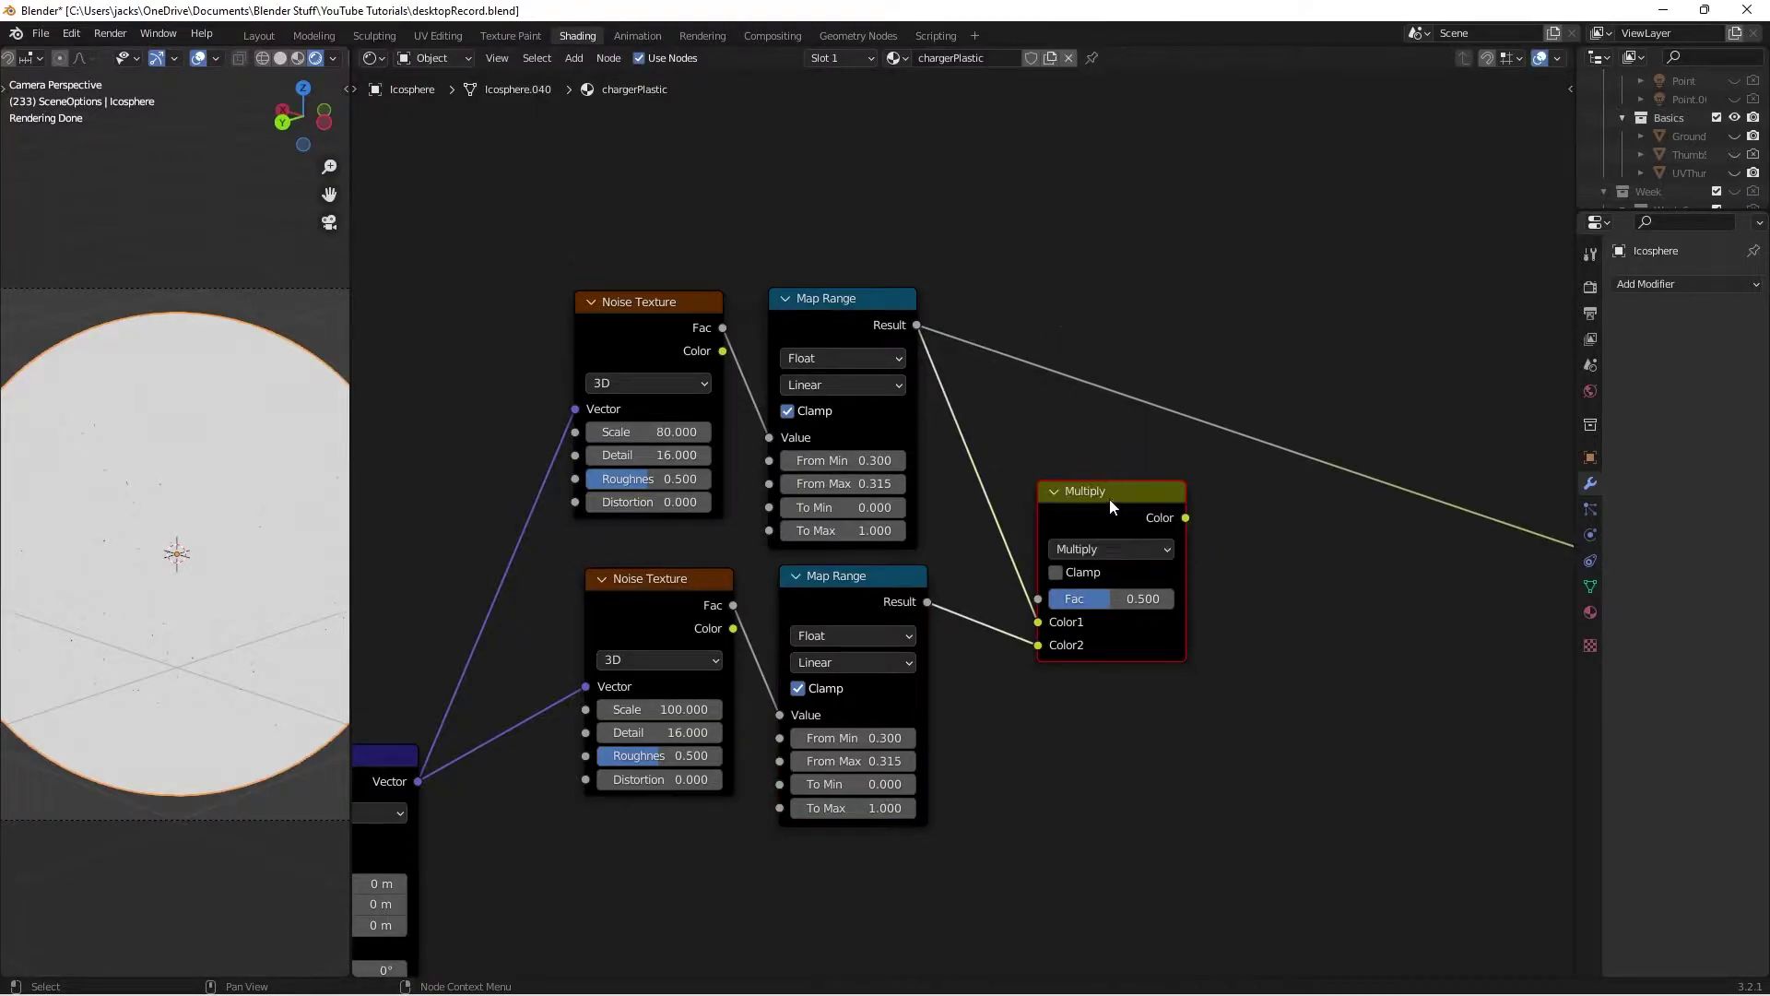
{"action": "left_click_drag", "start_coordinate": [1144, 598], "coordinate": [1185, 599]}
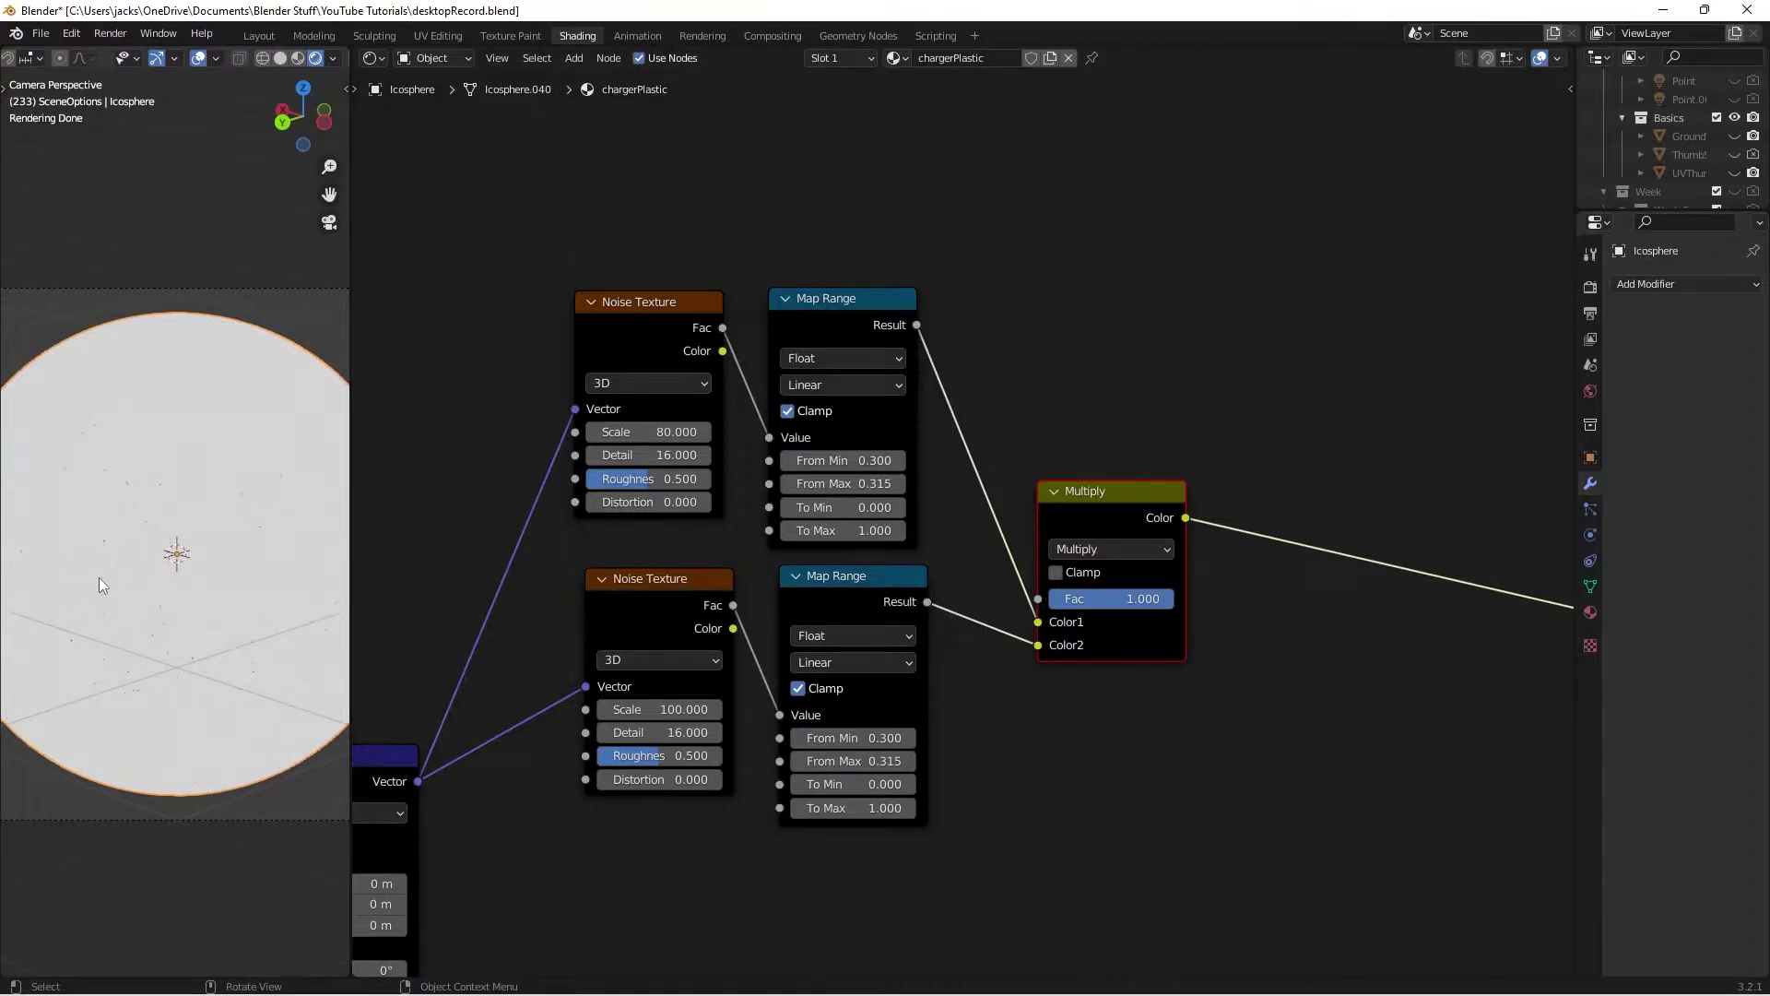
Step: Save the file and move the Multiply node slightly closer to the two Map Range nodes
{"action": "key", "text": "ctrl+s"}
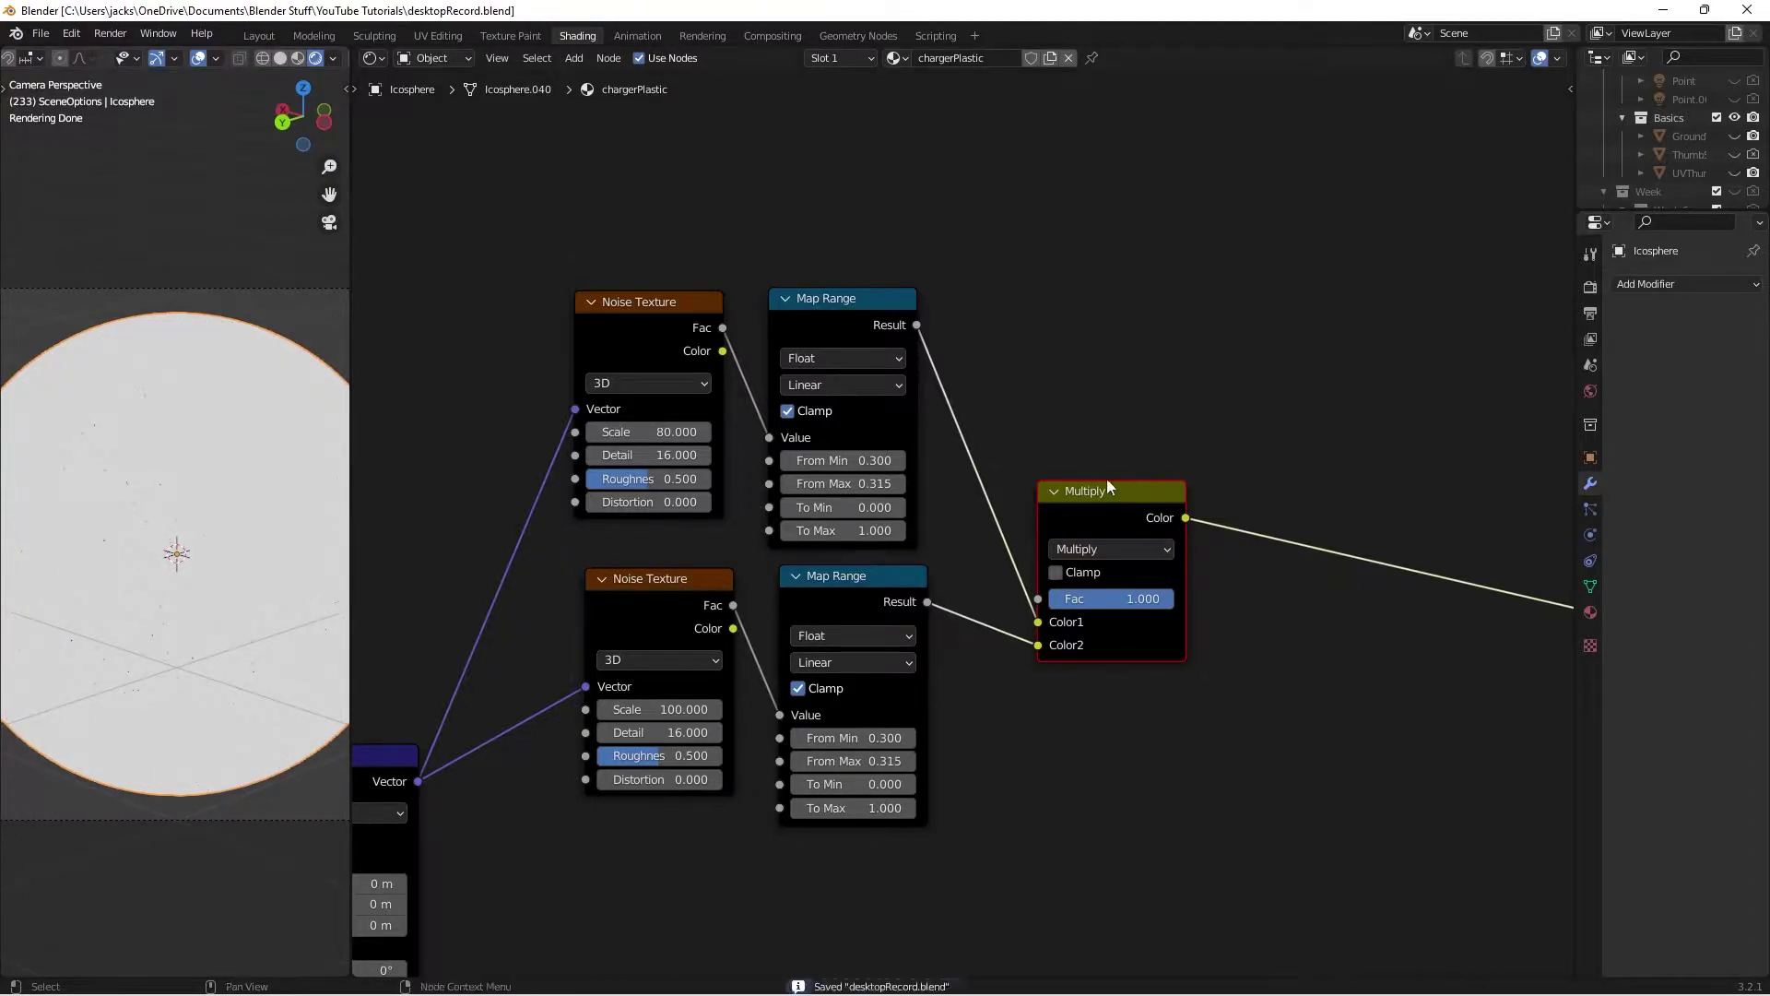
{"action": "left_click_drag", "start_coordinate": [1095, 506], "coordinate": [1075, 504]}
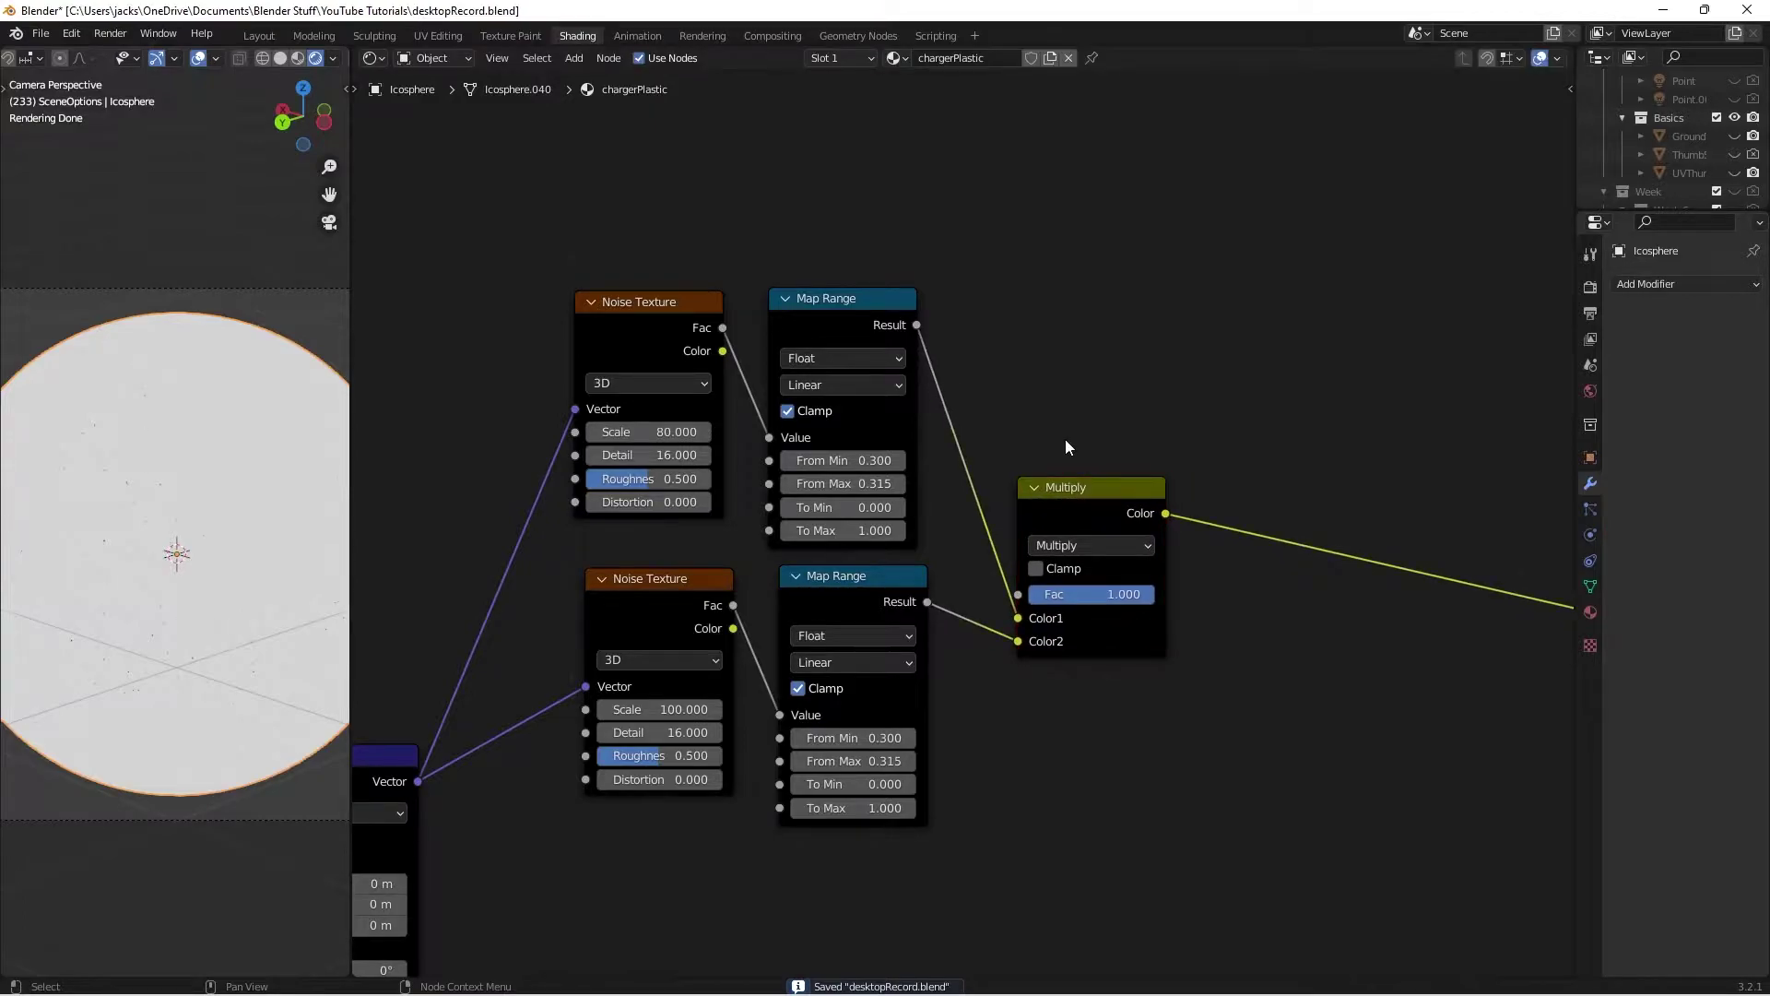
{"action": "middle_click_drag", "start_coordinate": [1211, 603], "coordinate": [1109, 547]}
{"action": "left_click_drag", "start_coordinate": [963, 434], "coordinate": [929, 432]}
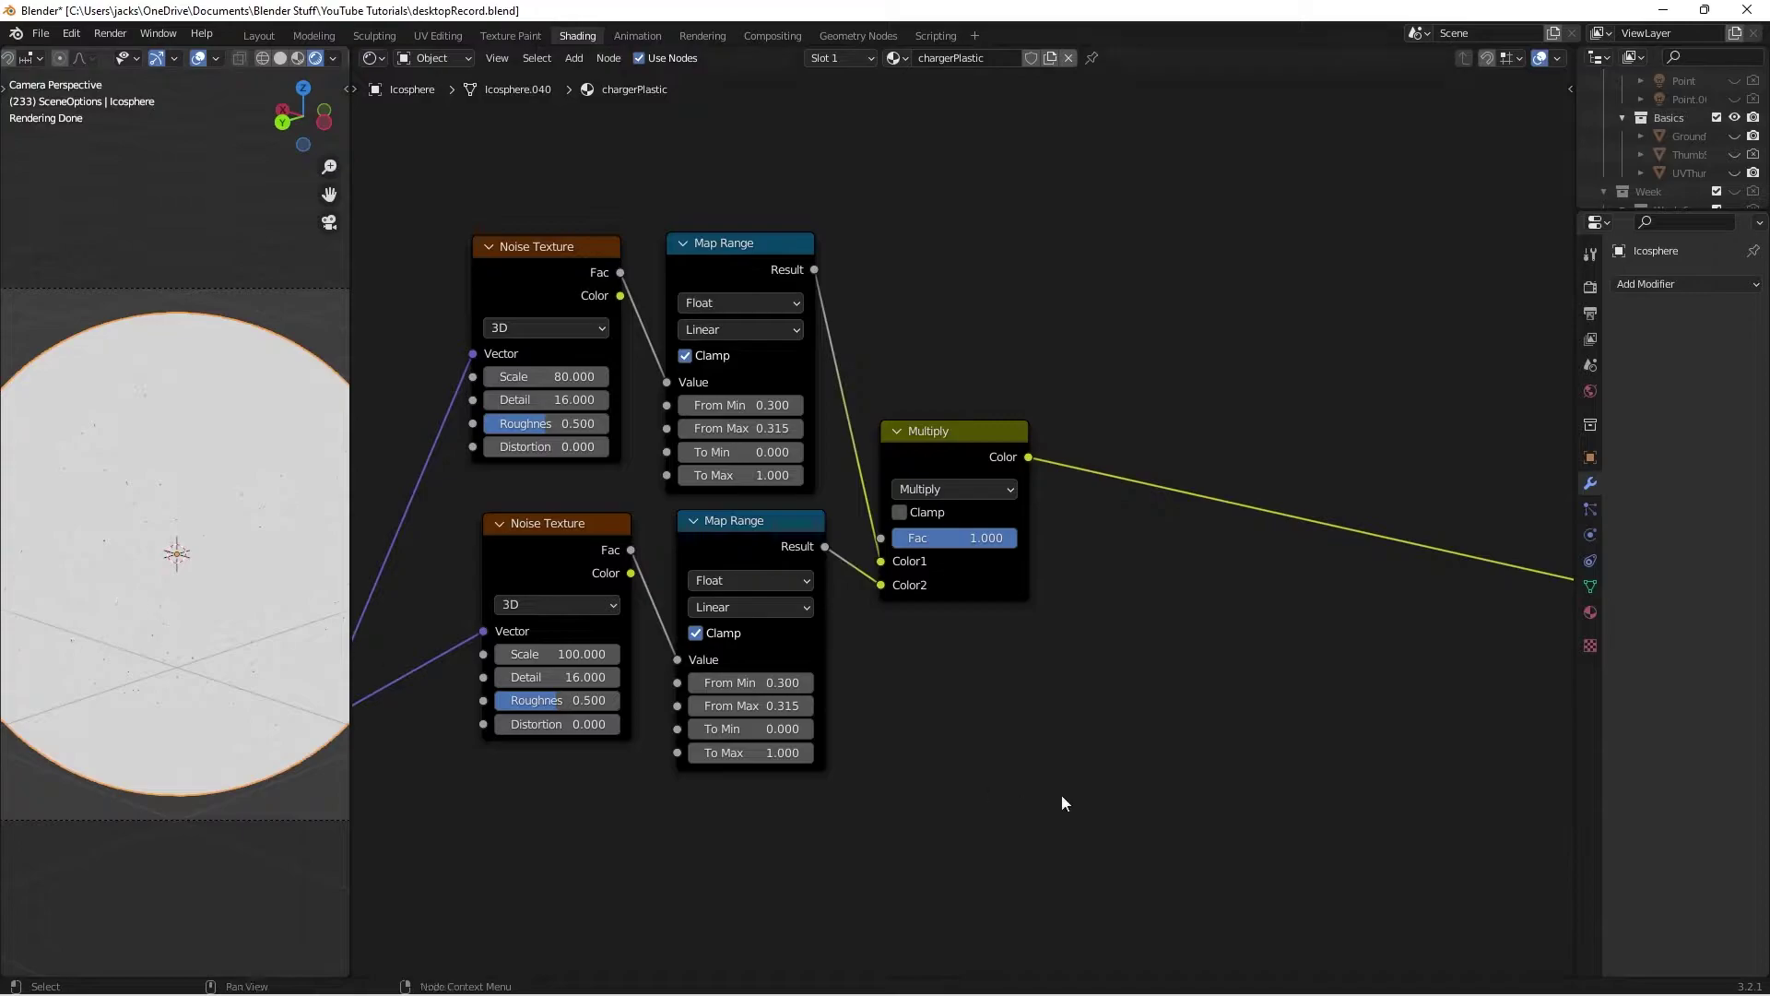
Step: Insert a Map Range node on the link leaving the Multiply node's Color output, placed just beside it
{"action": "middle_click_drag", "start_coordinate": [1060, 794], "coordinate": [1017, 765]}
{"action": "key", "text": "shift+a"}
{"action": "left_click", "coordinate": [1003, 703]}
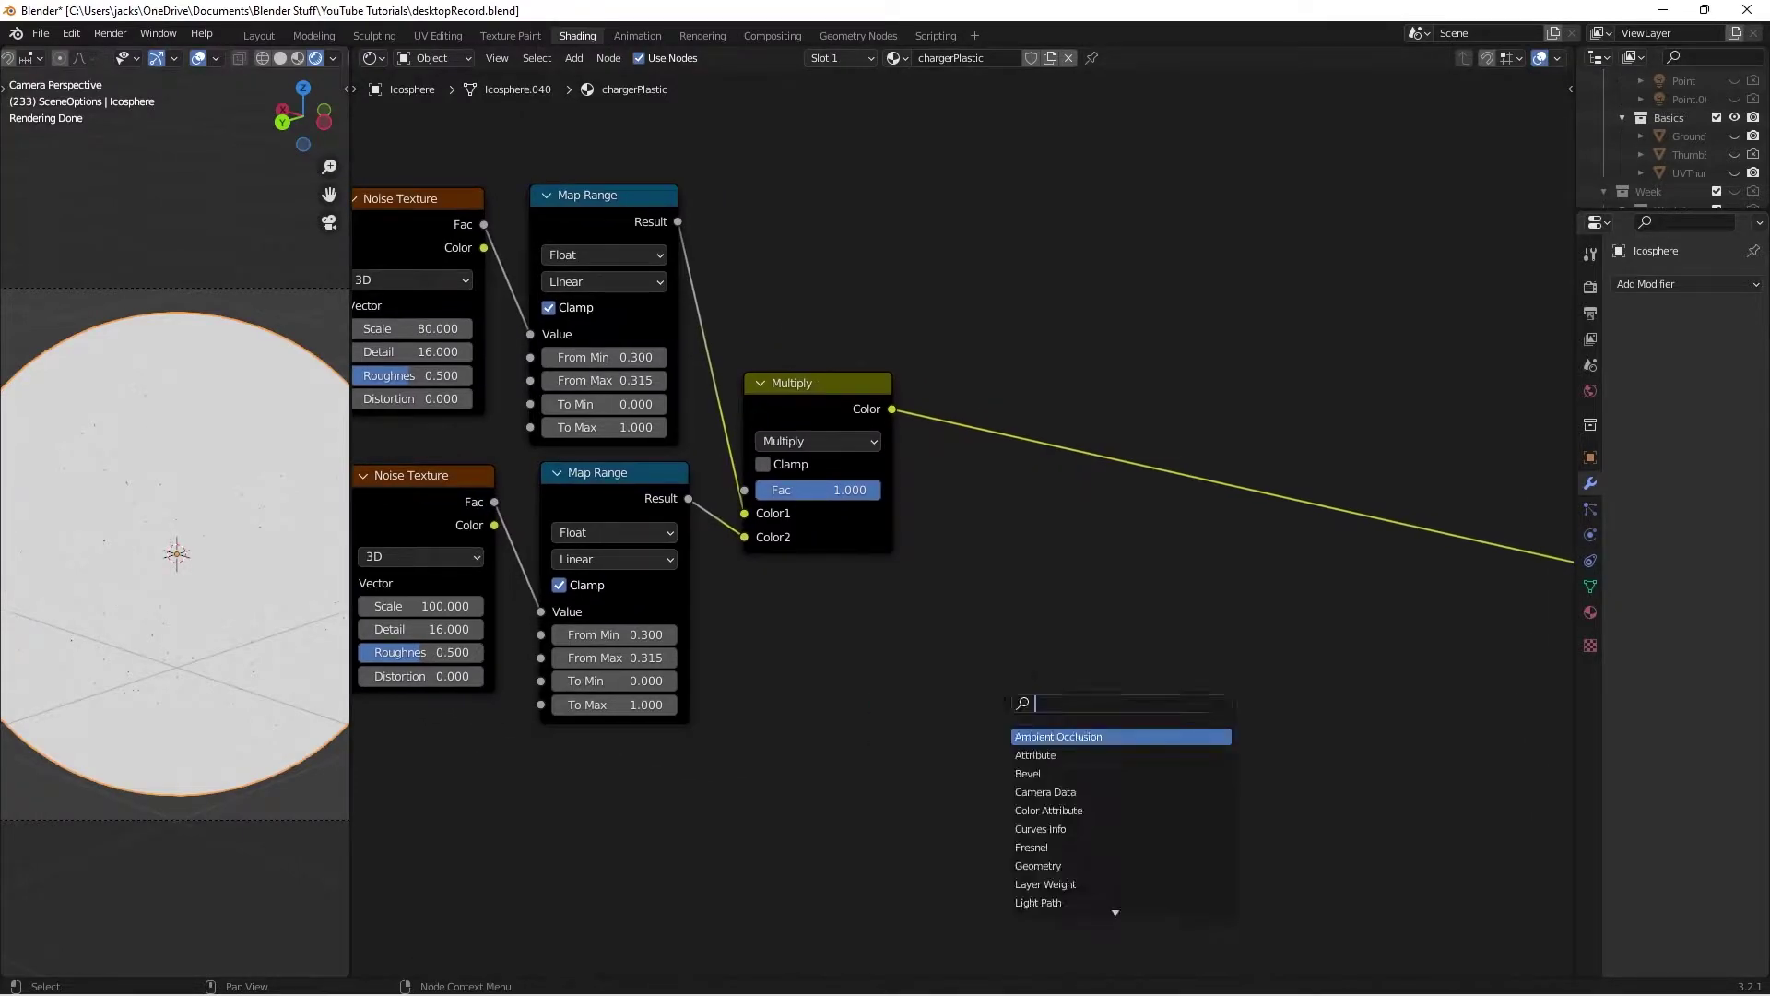
{"action": "type", "text": "map"}
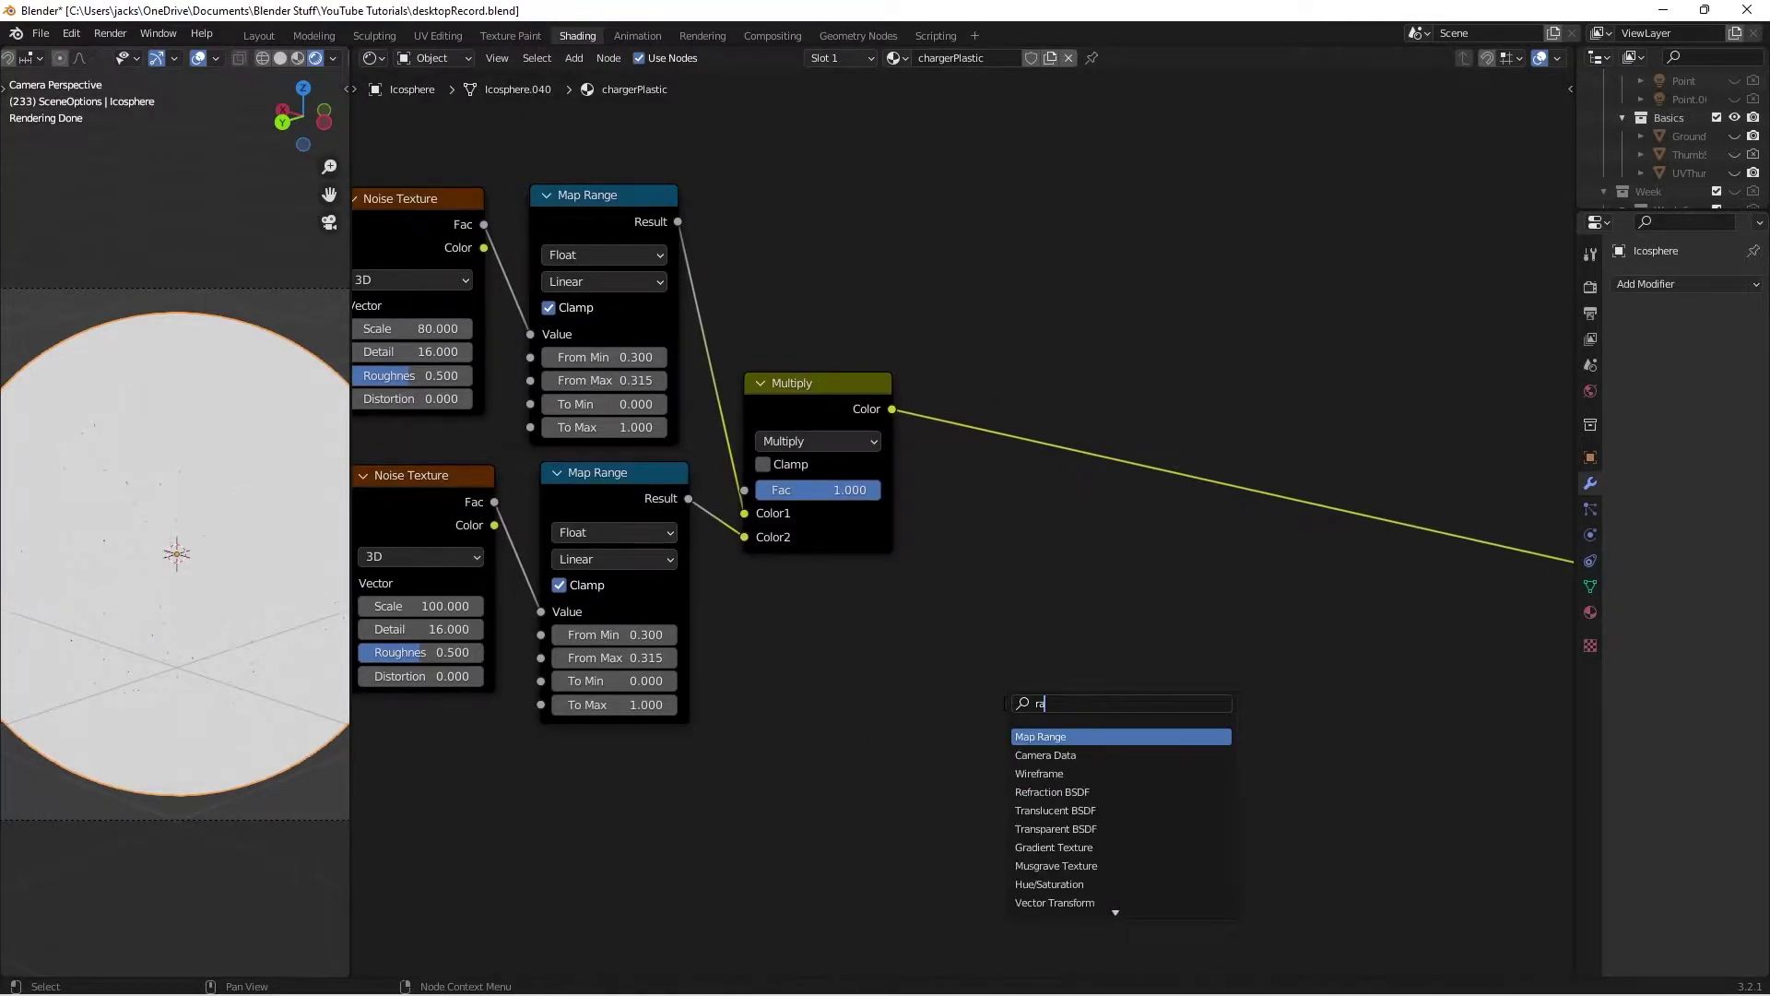
{"action": "key", "text": "Return"}
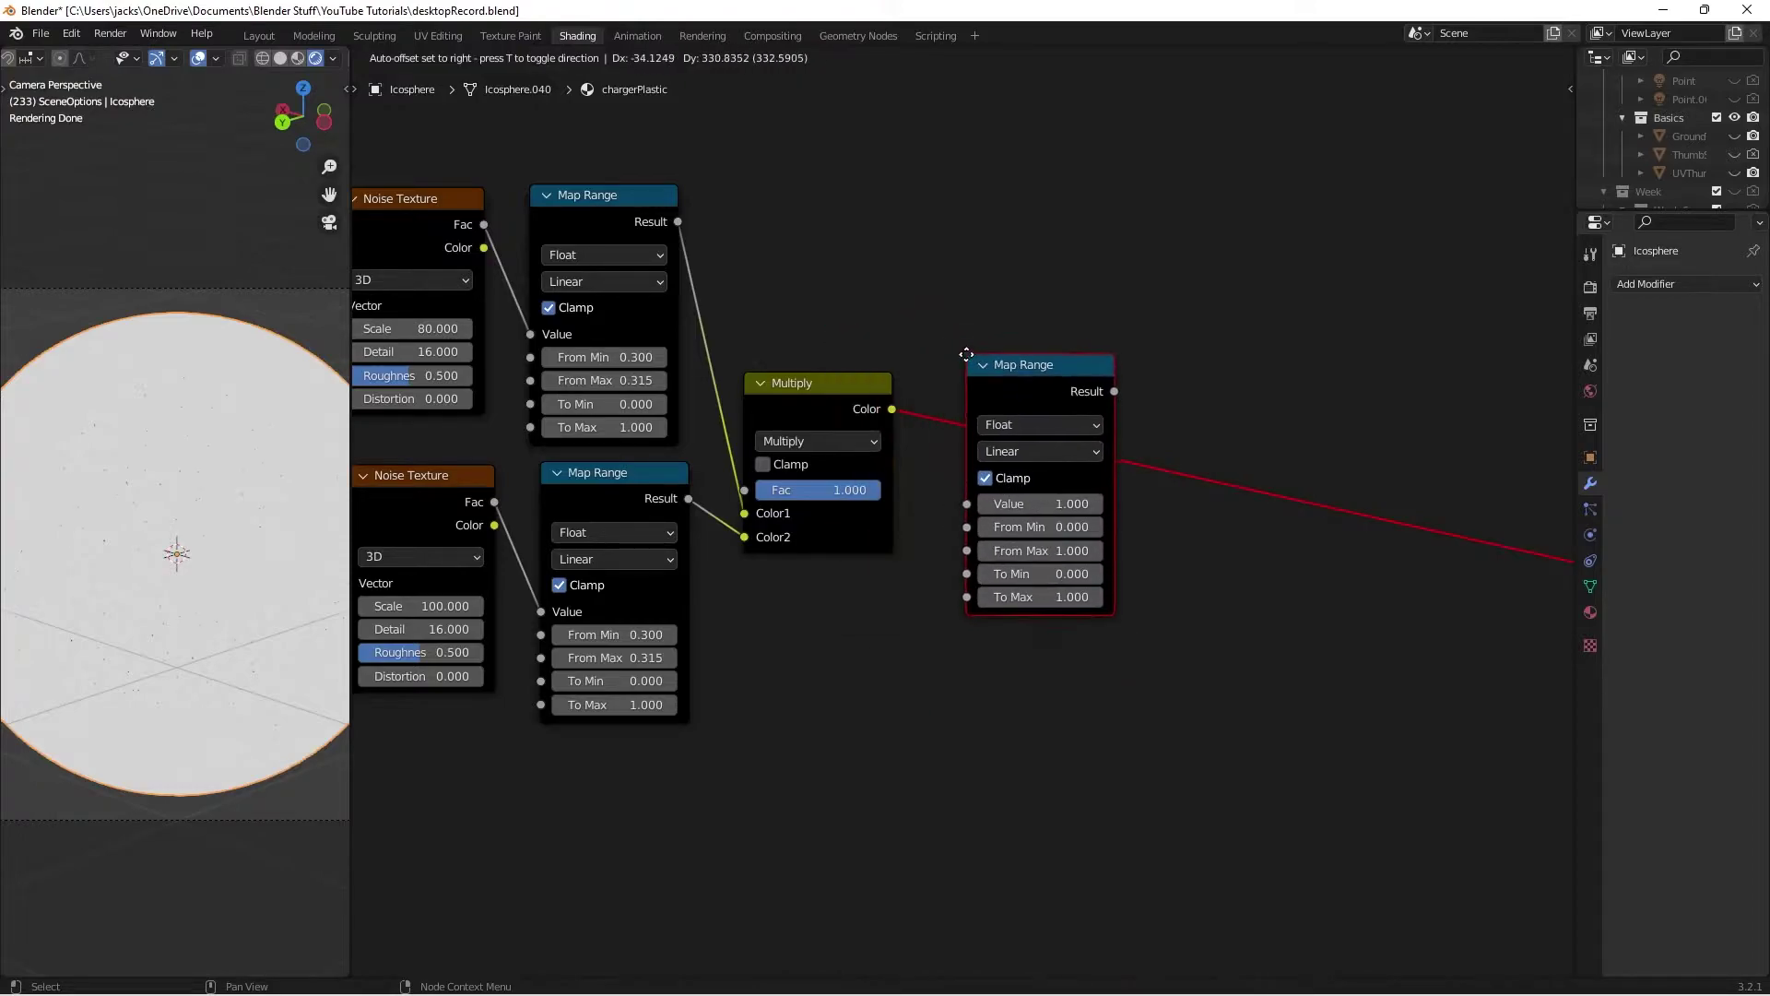
{"action": "left_click", "coordinate": [1003, 420]}
{"action": "left_click_drag", "start_coordinate": [1031, 423], "coordinate": [979, 437]}
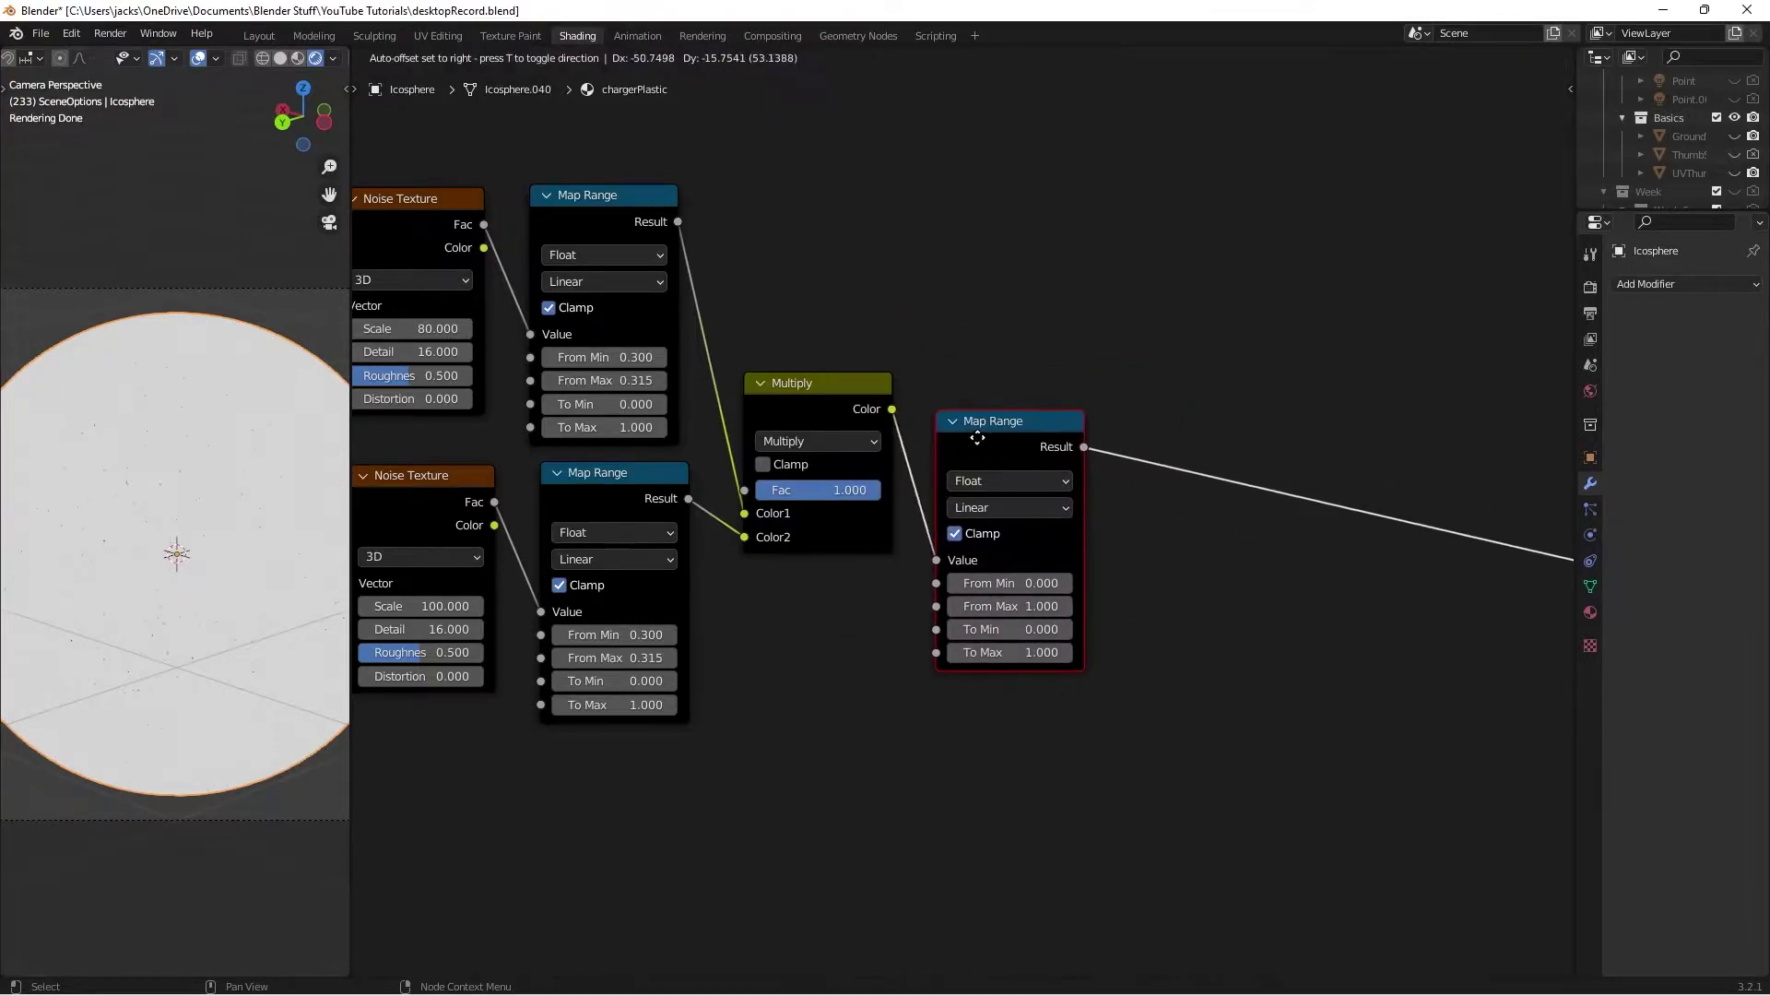
{"action": "left_click", "coordinate": [1122, 649]}
Step: Set the To Max of the Map Range after Multiply to 0.3 and save the file
{"action": "scroll", "coordinate": [1123, 648], "scroll_direction": "up", "scroll_amount": 3}
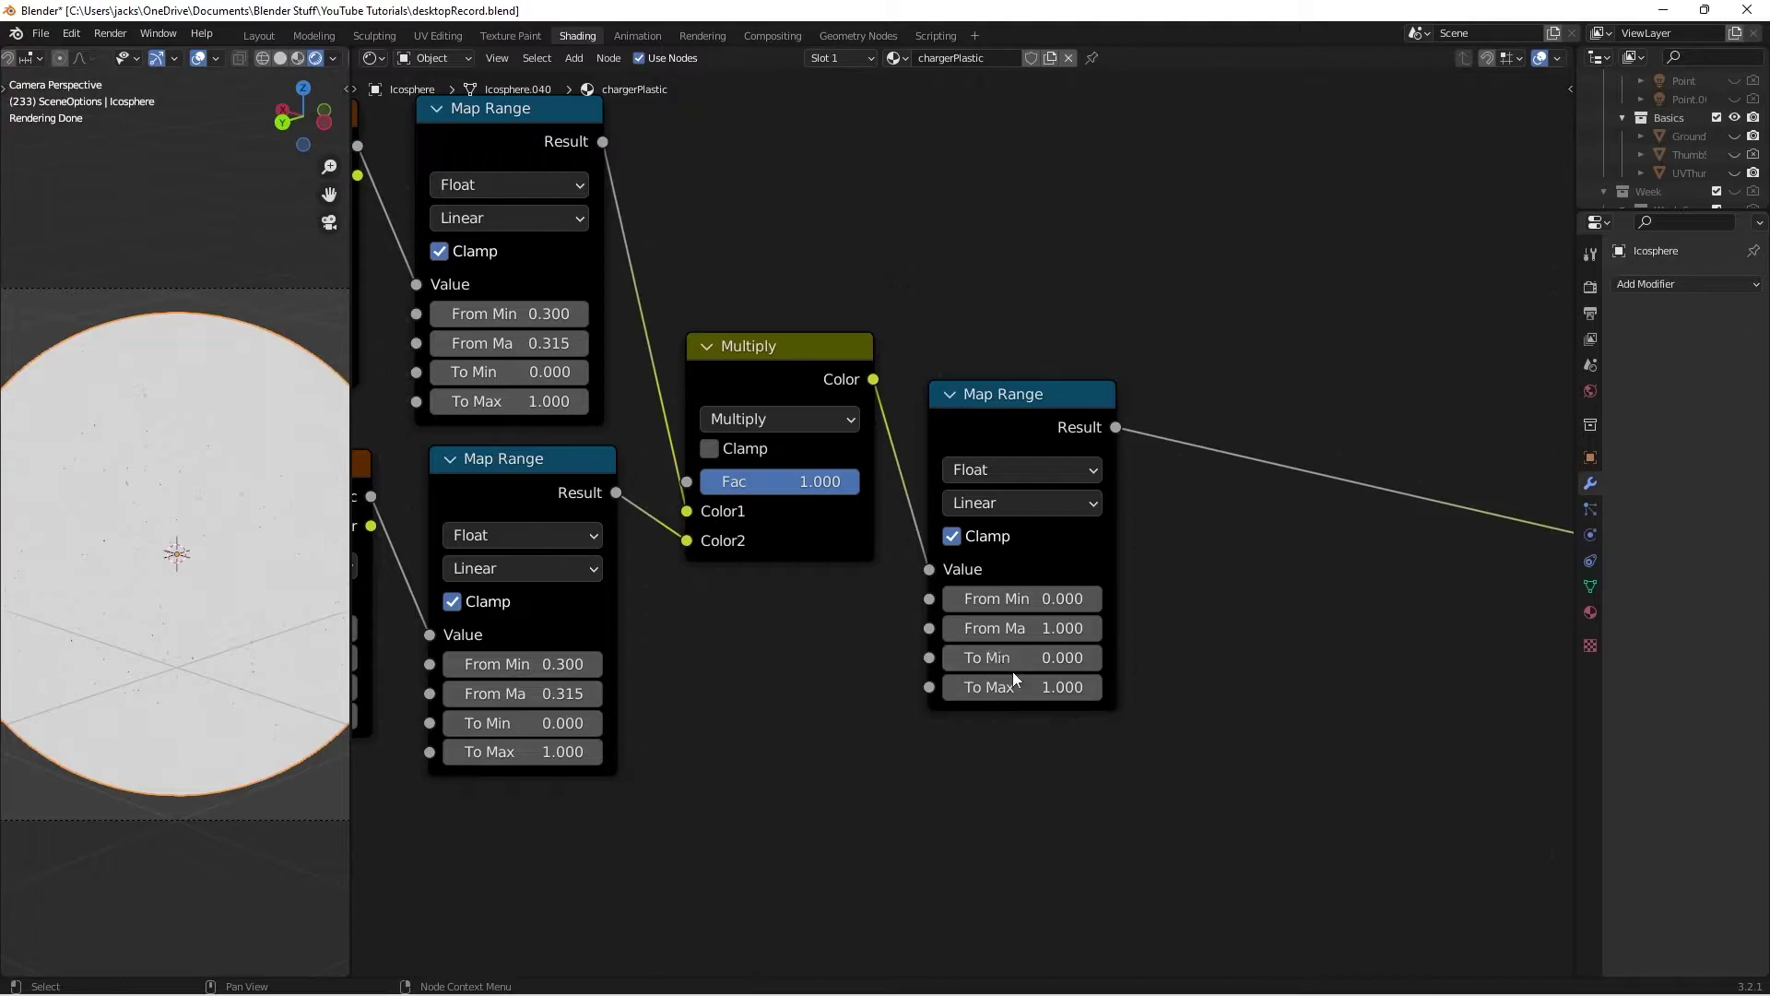
{"action": "left_click", "coordinate": [1013, 685]}
{"action": "type", "text": "."}
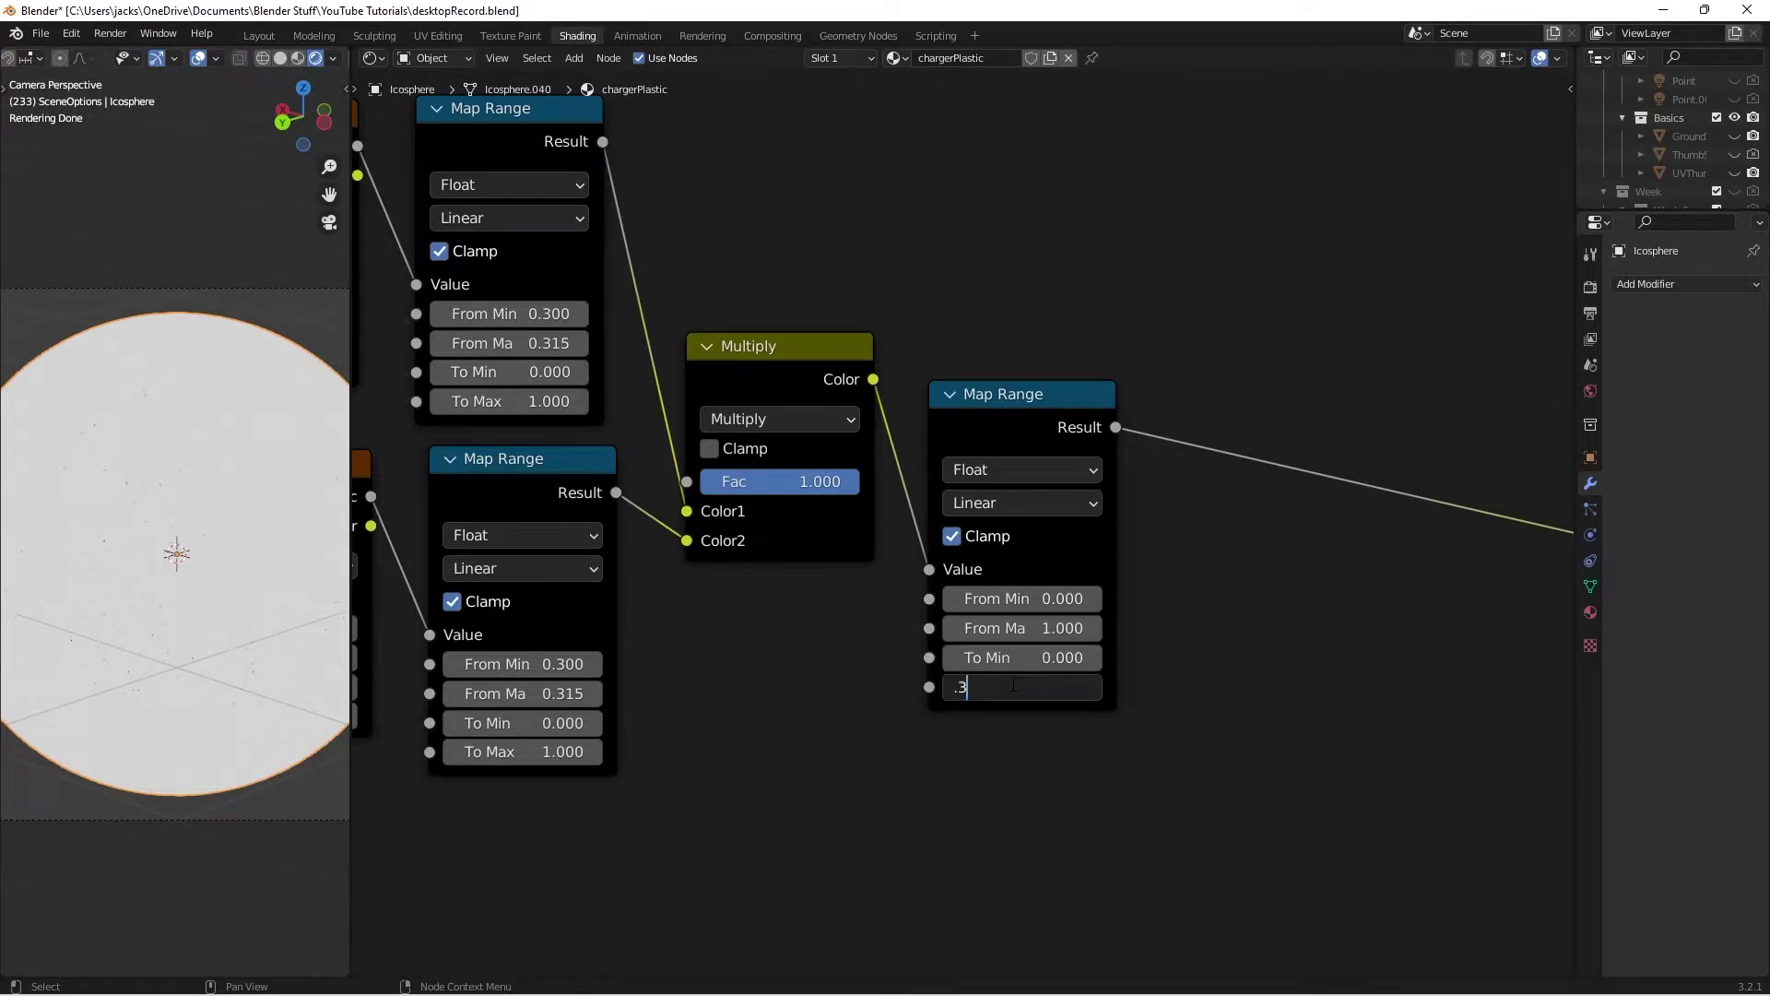
{"action": "type", "text": "3"}
{"action": "key", "text": "Return"}
{"action": "left_click", "coordinate": [999, 424]}
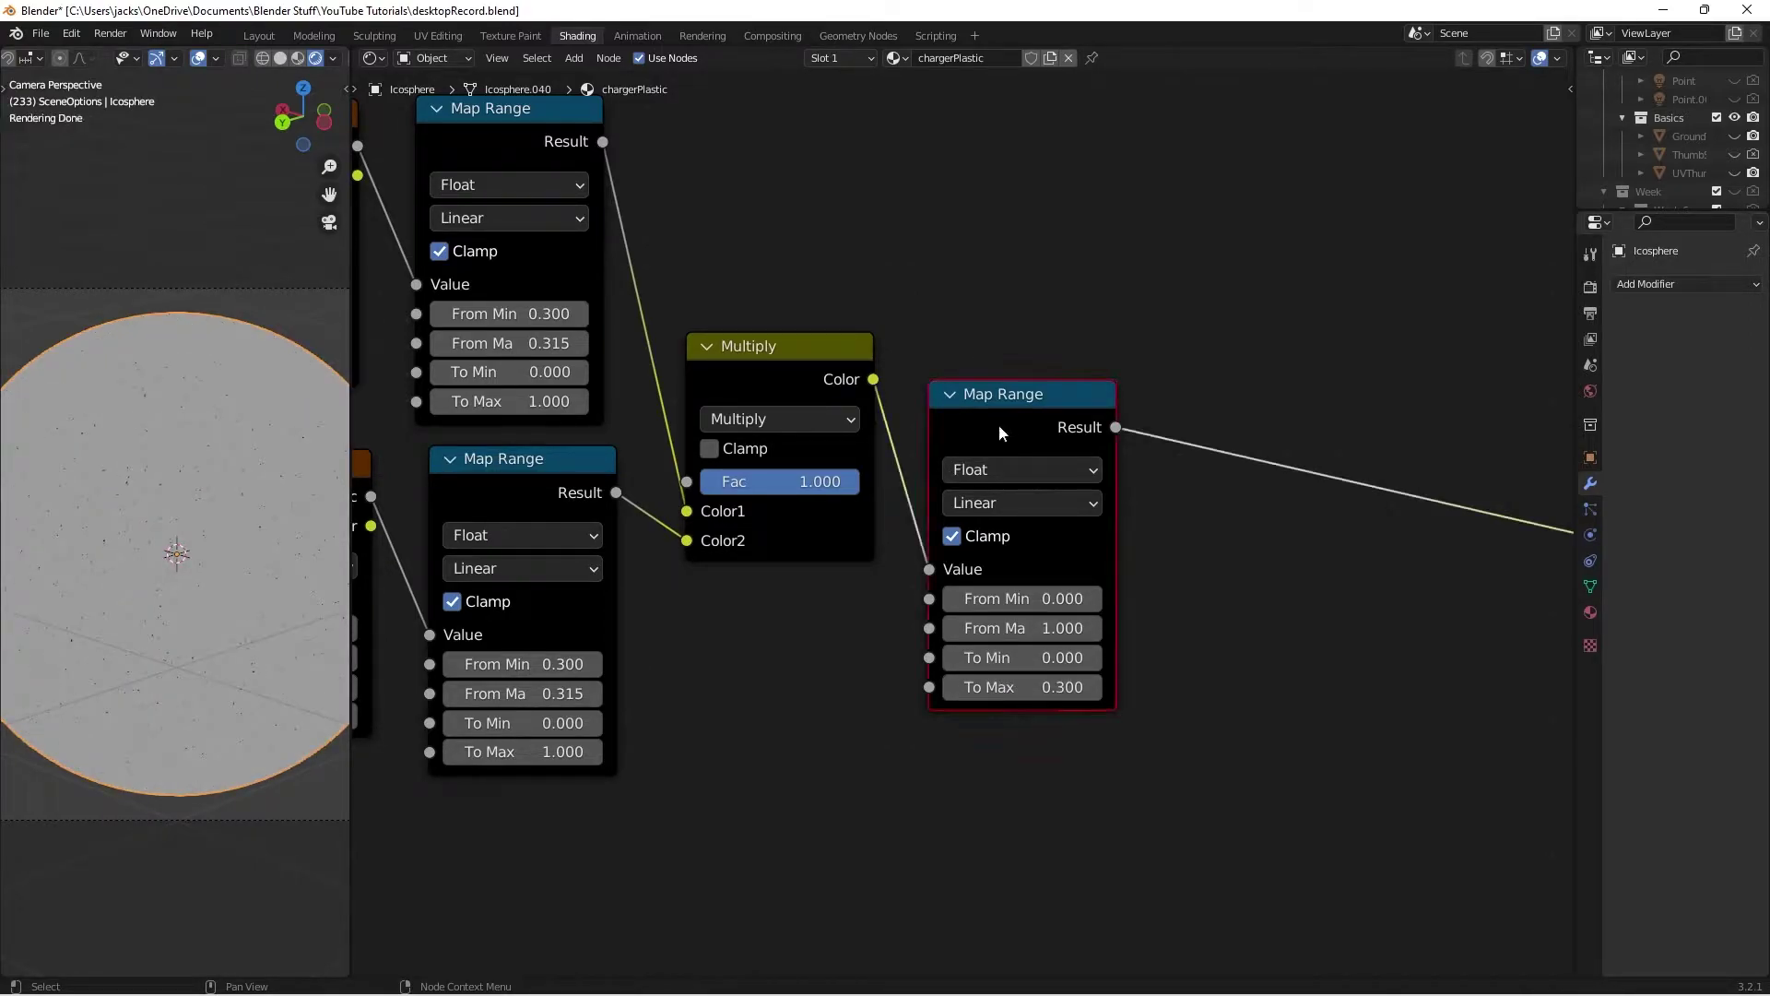
{"action": "scroll", "coordinate": [972, 323], "scroll_direction": "down", "scroll_amount": 4}
{"action": "key", "text": "ctrl+s"}
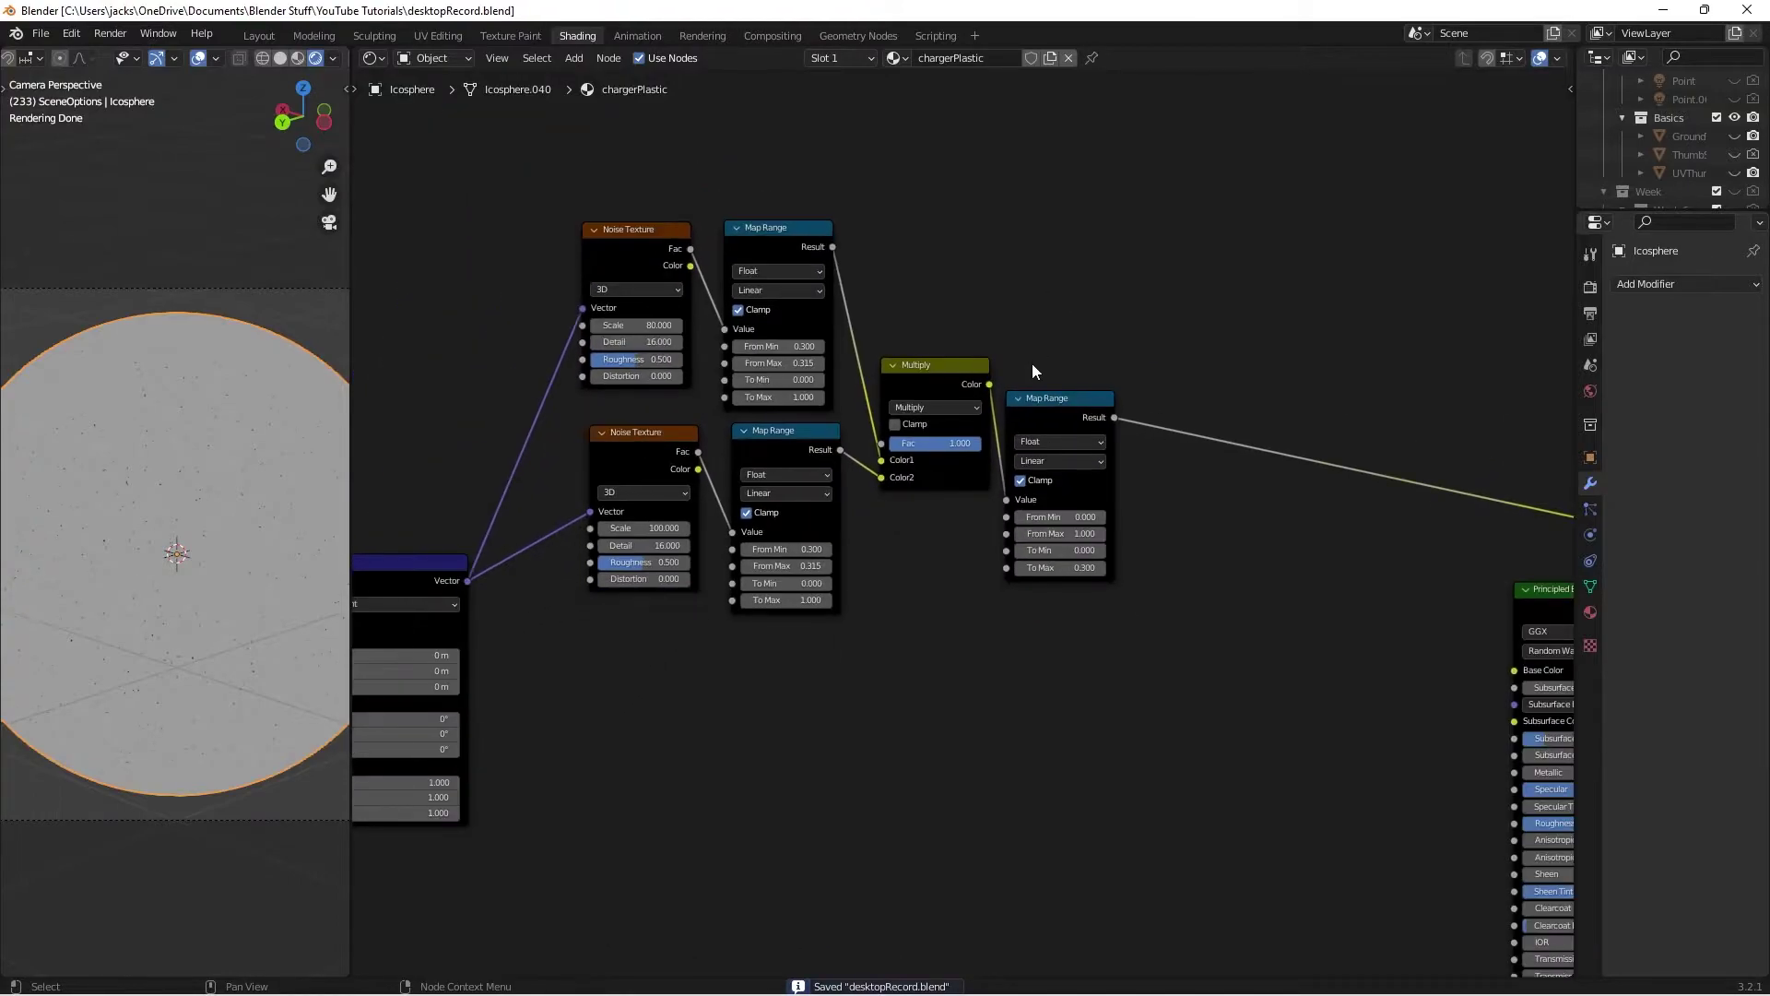
Step: Duplicate both Noise Texture and Map Range pairs with their Mapping links kept, placing the copies below the originals
{"action": "scroll", "coordinate": [922, 498], "scroll_direction": "down", "scroll_amount": 2}
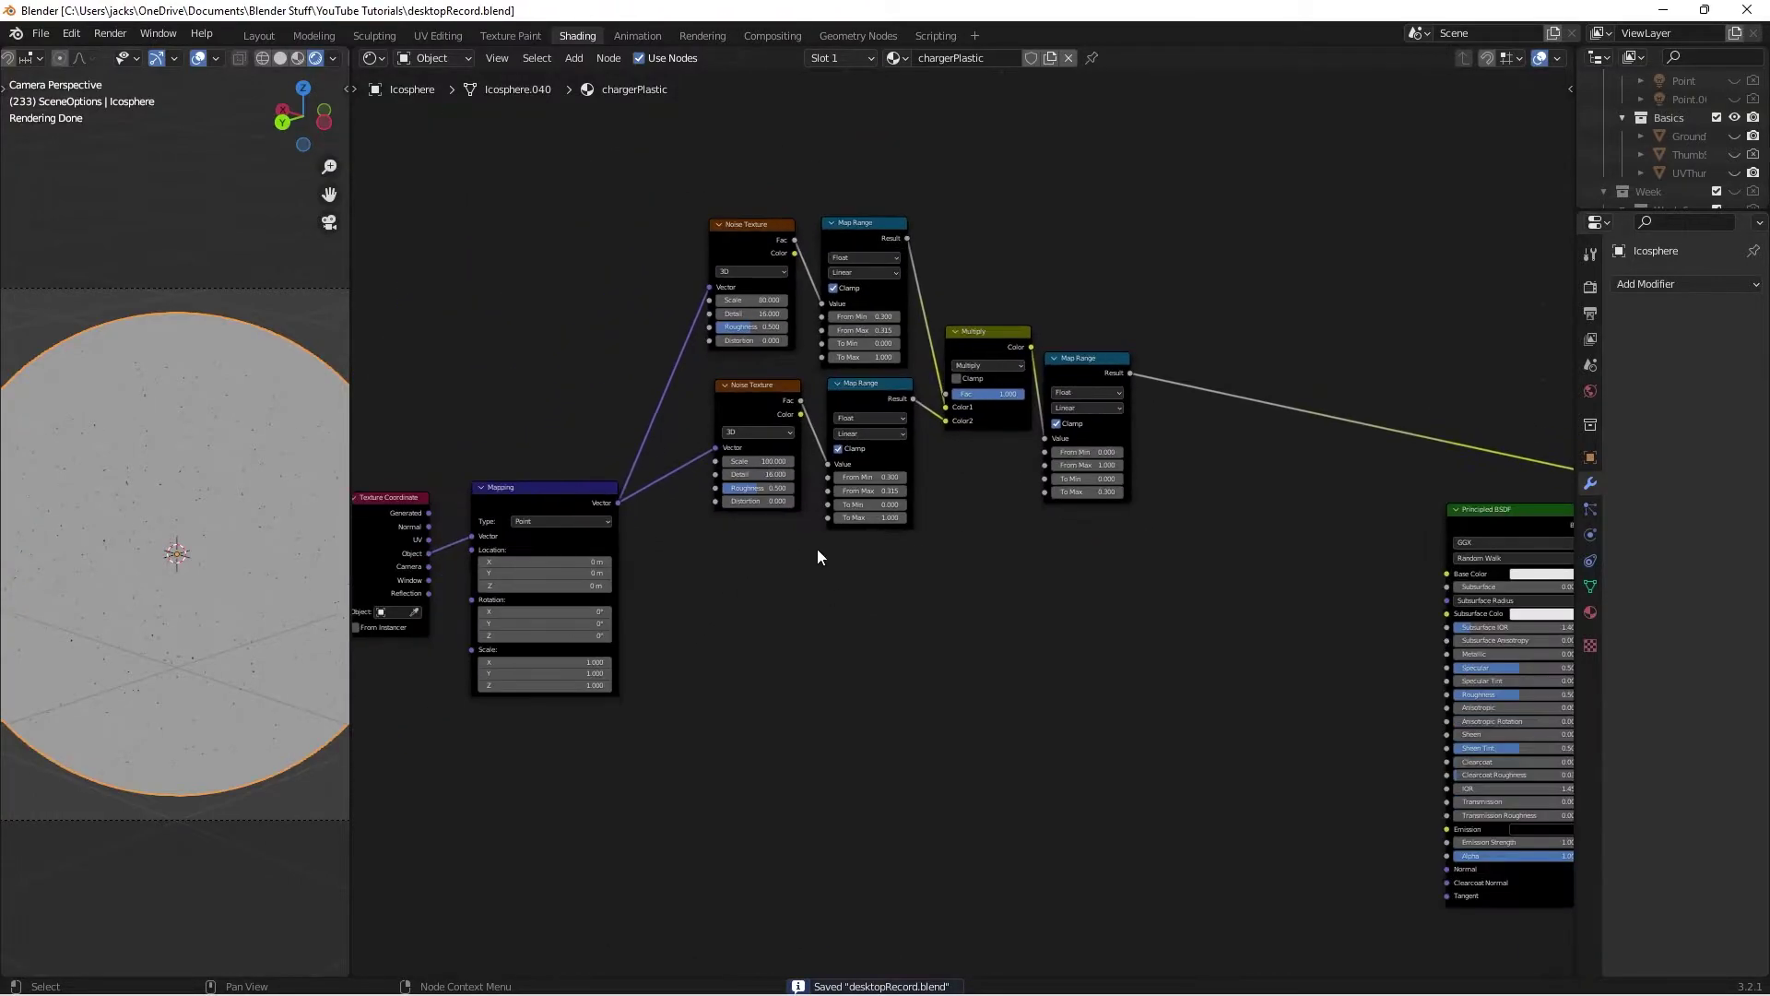
{"action": "left_click_drag", "start_coordinate": [734, 175], "coordinate": [887, 521]}
{"action": "key", "text": "shift+d"}
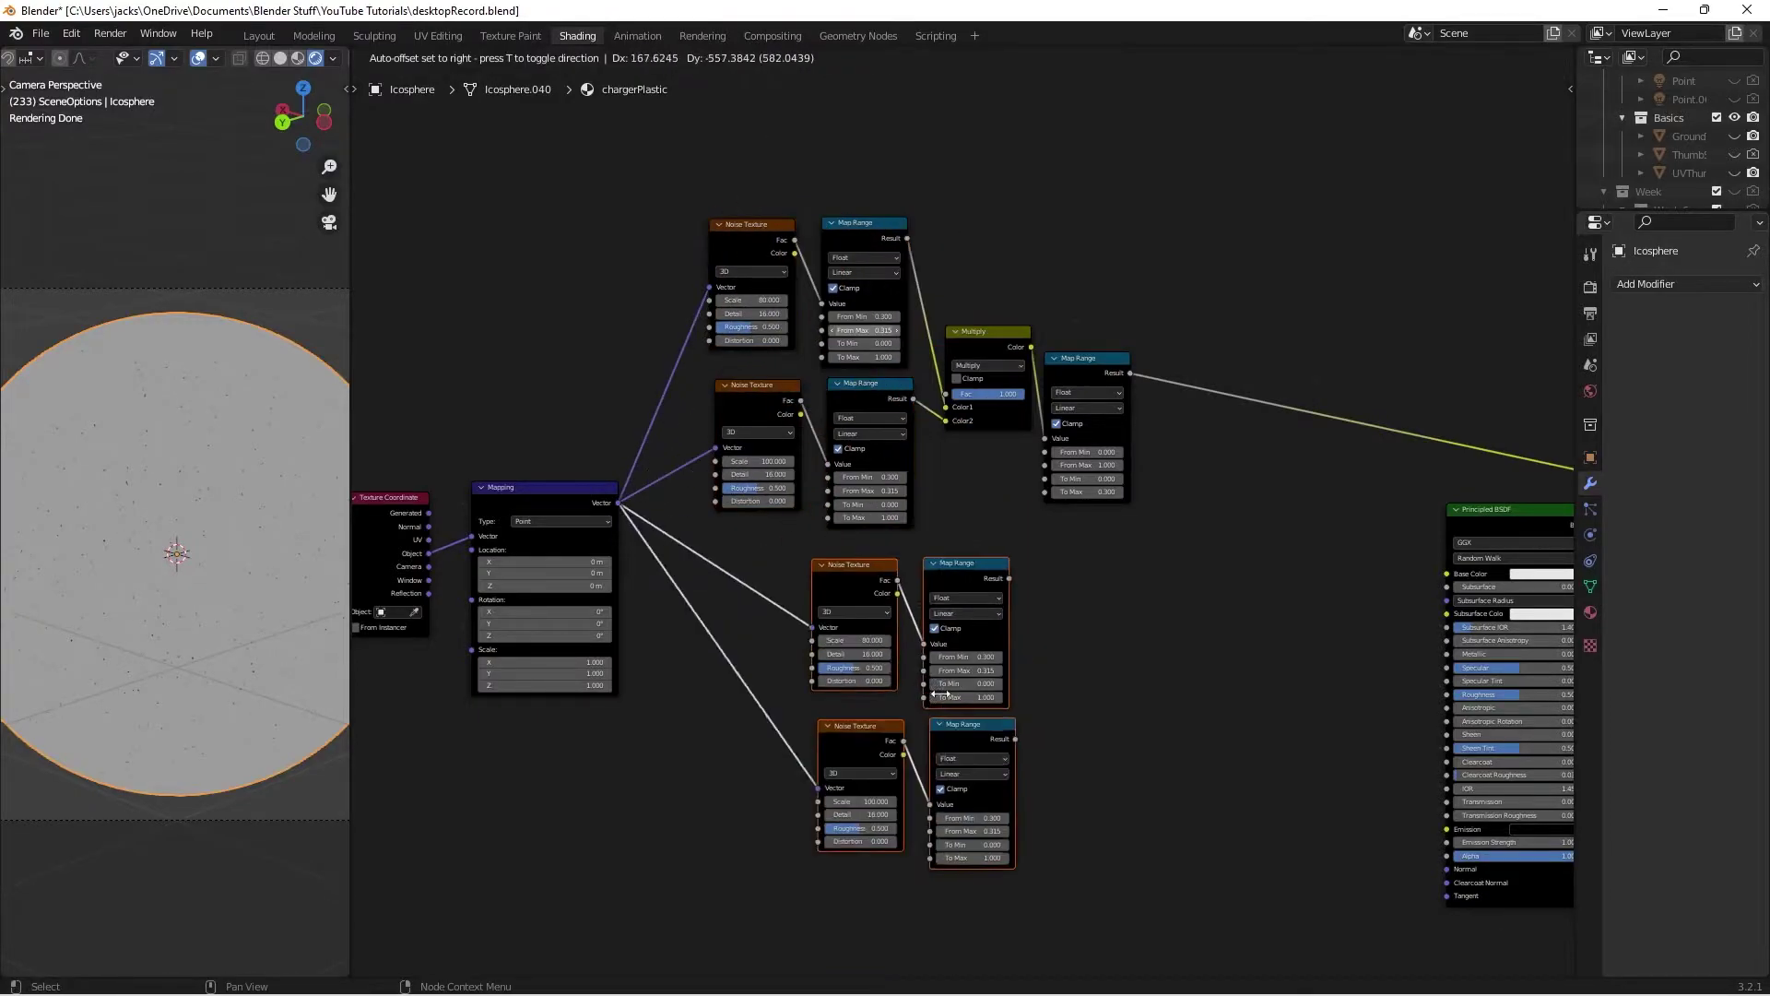
{"action": "left_click", "coordinate": [834, 717]}
{"action": "left_click", "coordinate": [948, 731]}
Step: Preview the upper duplicated Map Range on the sphere and set the Scale of its Noise Texture to 50
{"action": "scroll", "coordinate": [948, 732], "scroll_direction": "up", "scroll_amount": 3}
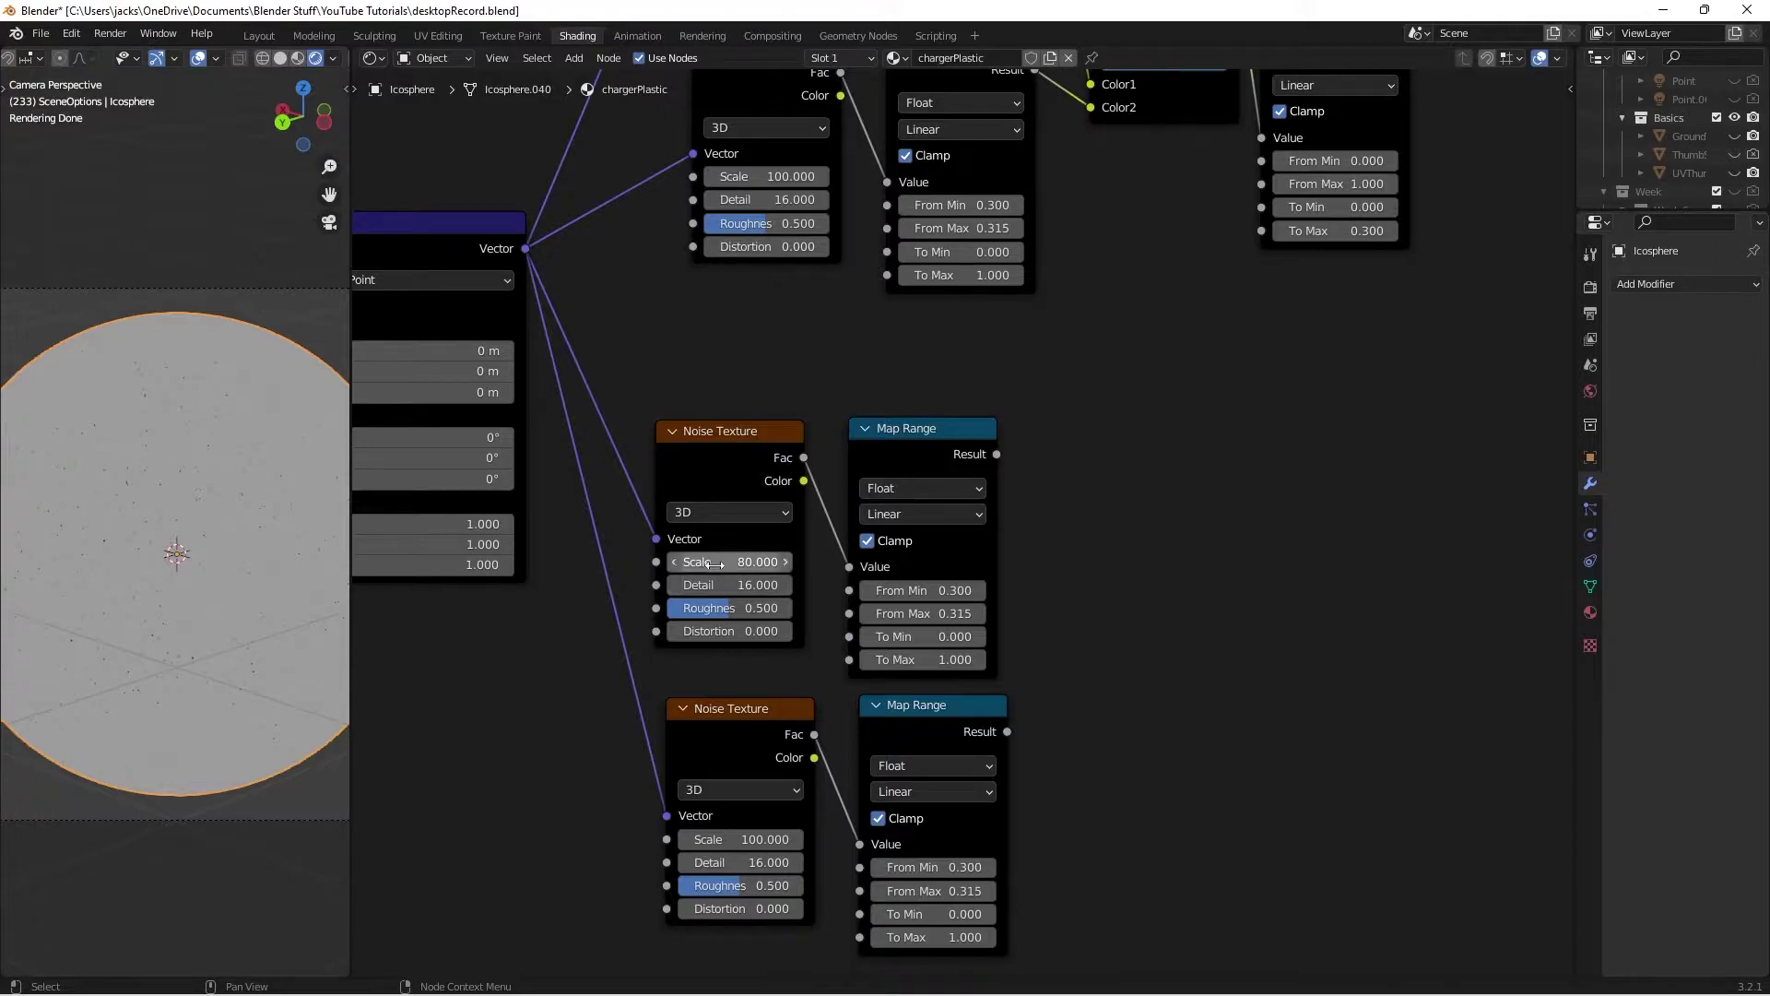
{"action": "left_click", "coordinate": [942, 441], "text": "ctrl+shift"}
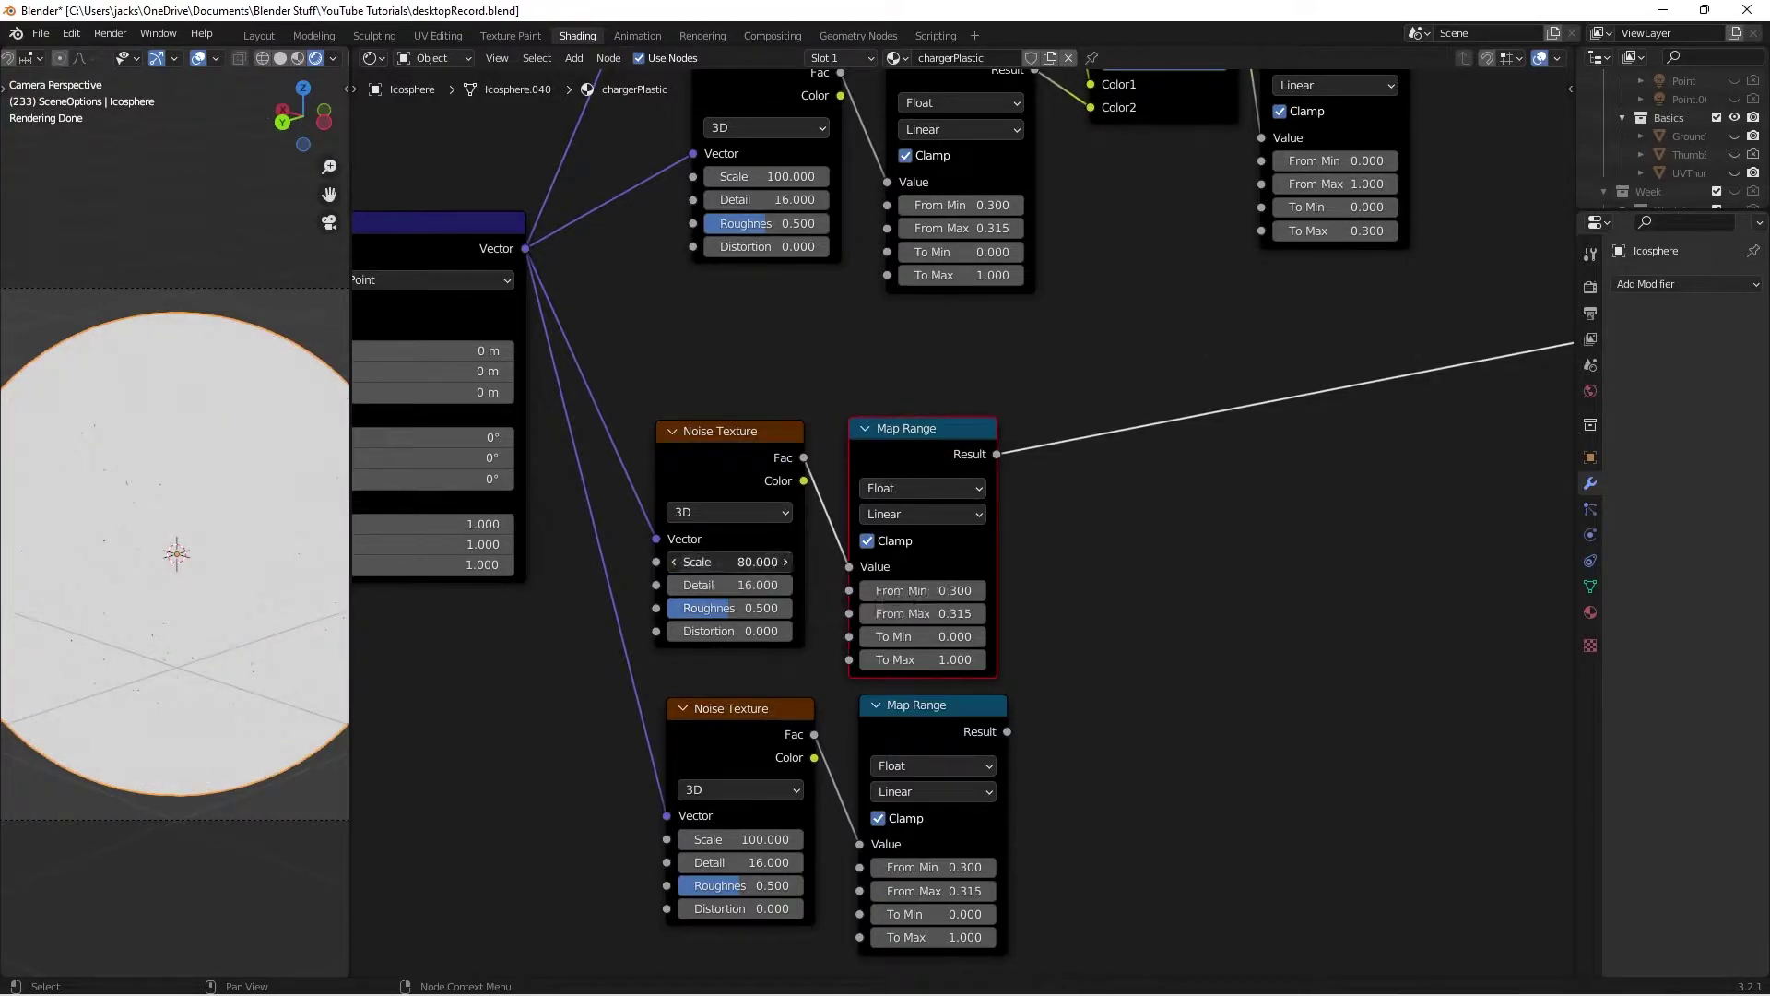
{"action": "left_click", "coordinate": [736, 561]}
{"action": "type", "text": "50"}
{"action": "key", "text": "Return"}
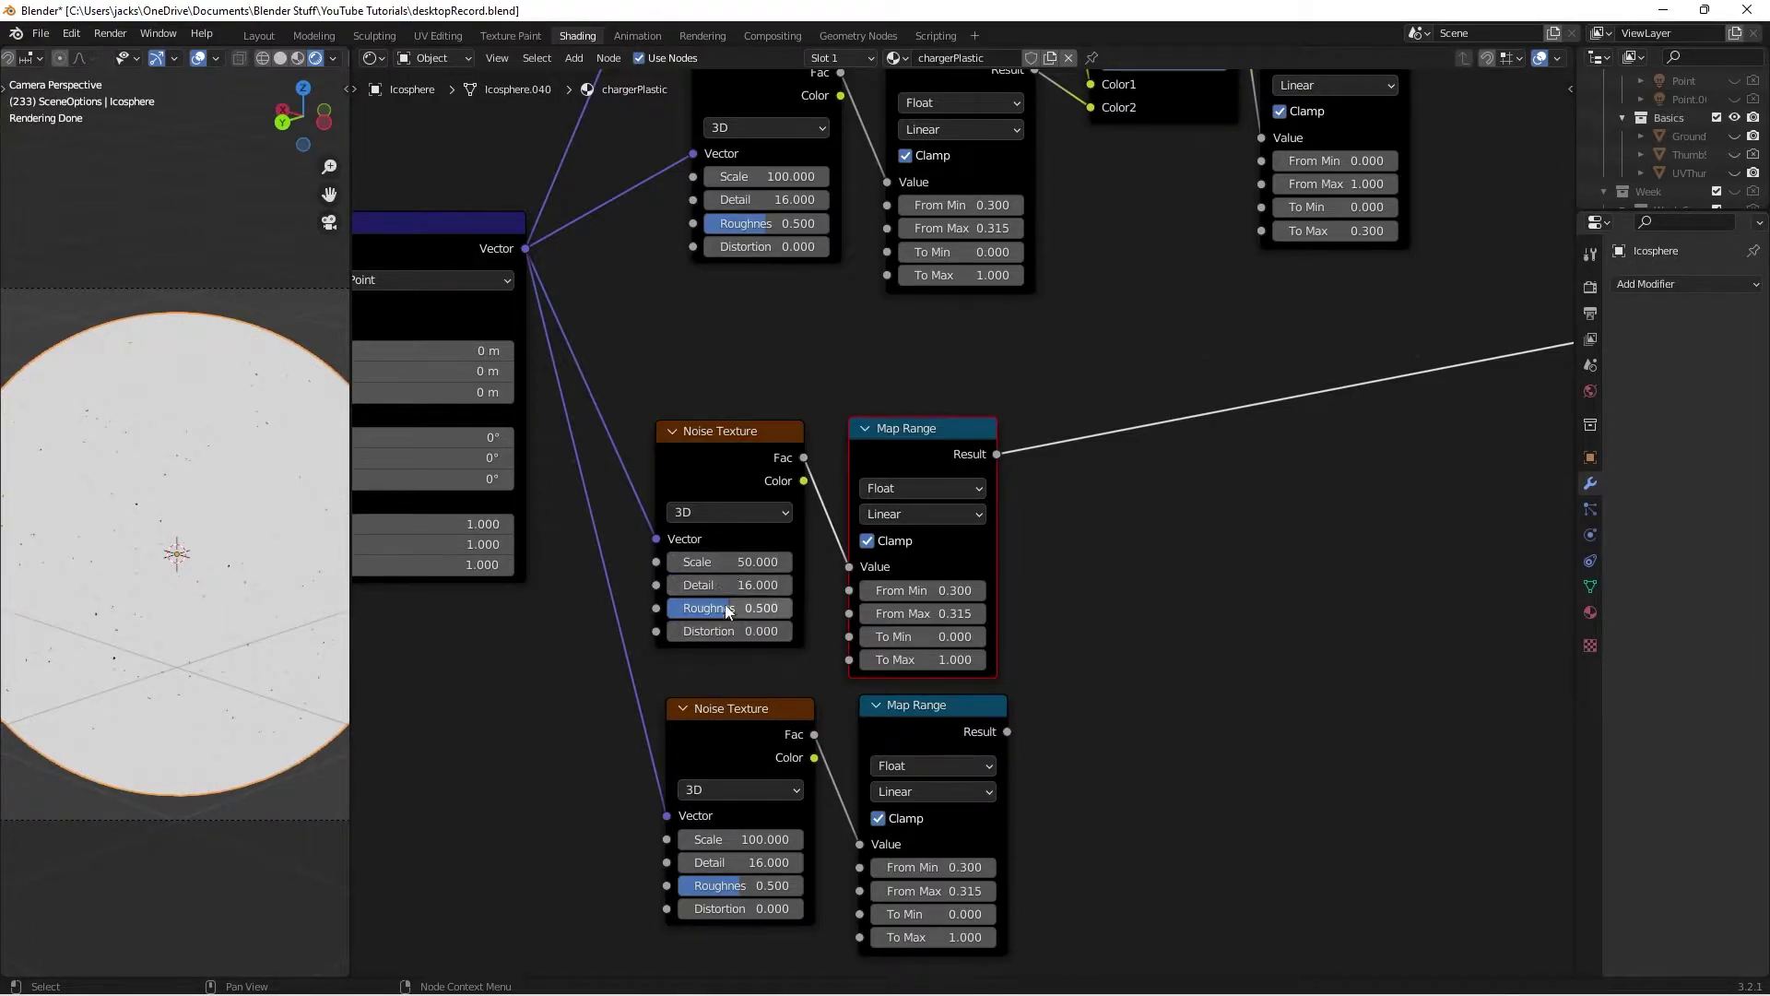
Step: Set the Scale of the lower duplicated Noise Texture to 75
{"action": "left_click", "coordinate": [738, 839]}
{"action": "type", "text": "75"}
{"action": "key", "text": "Return"}
Step: Set the upper duplicated Map Range's From Min to 0.65 and From Max to 0.7, and save the file
{"action": "left_click_drag", "start_coordinate": [897, 448], "coordinate": [912, 448]}
{"action": "scroll", "coordinate": [982, 498], "scroll_direction": "up", "scroll_amount": 2}
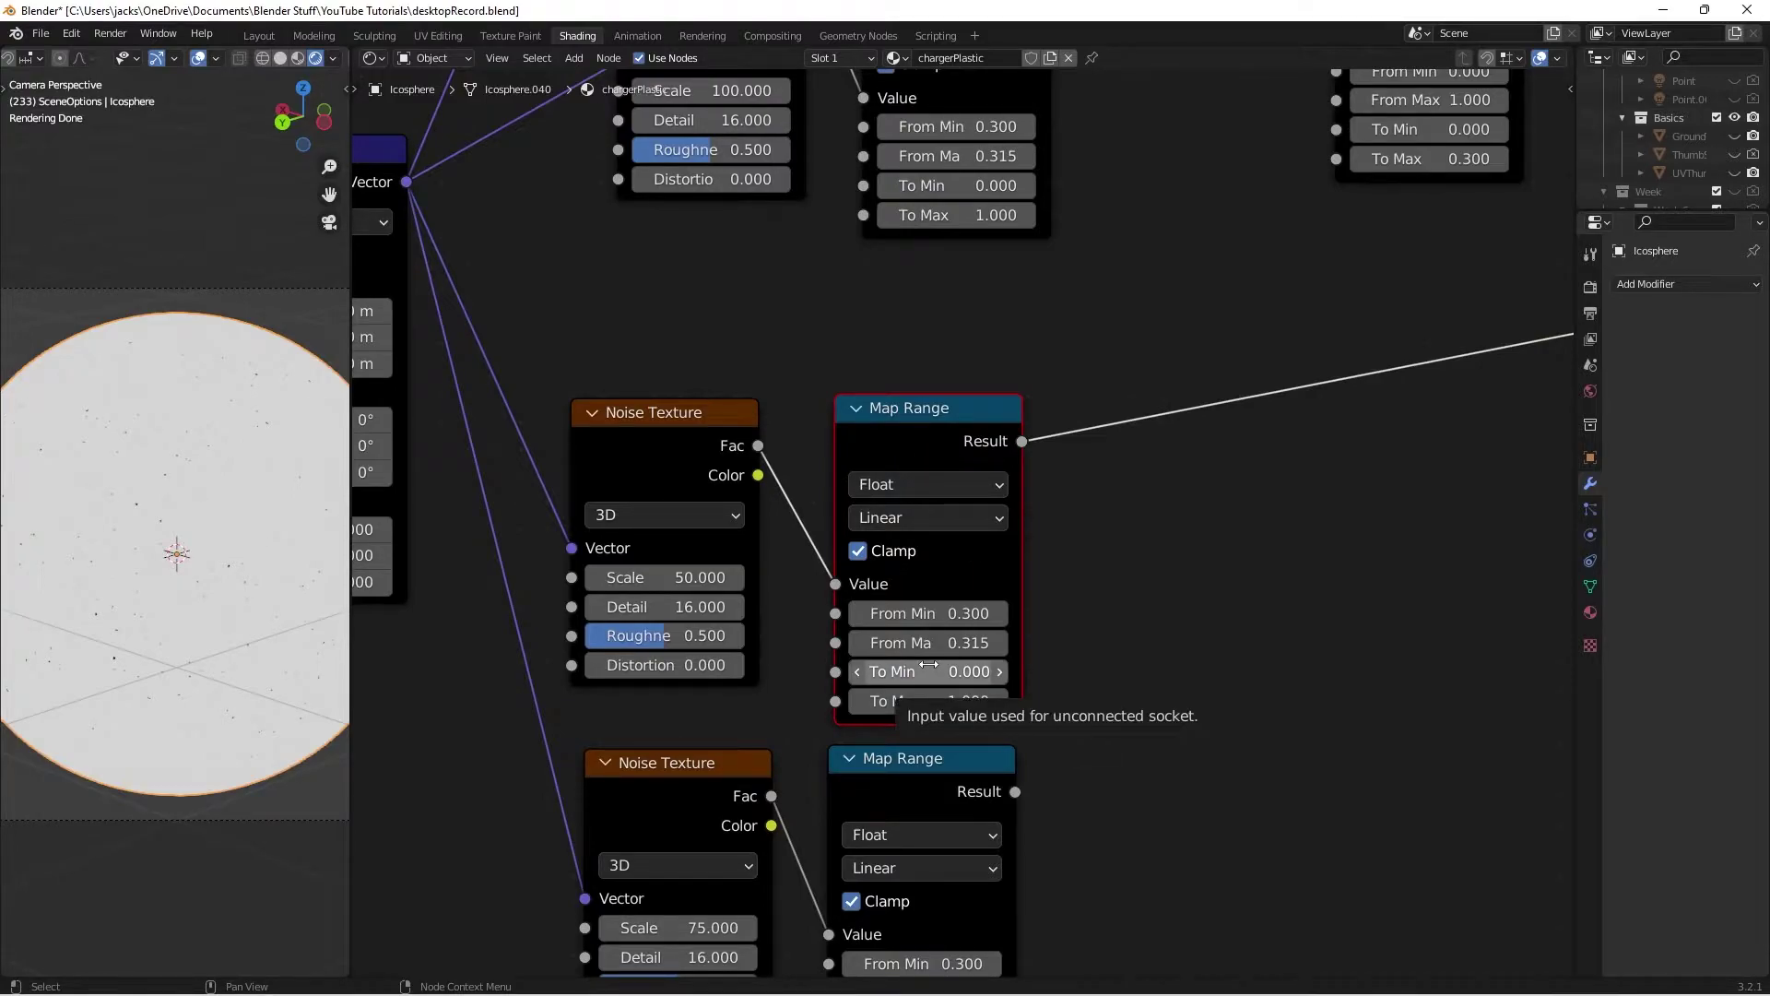
{"action": "left_click", "coordinate": [903, 613]}
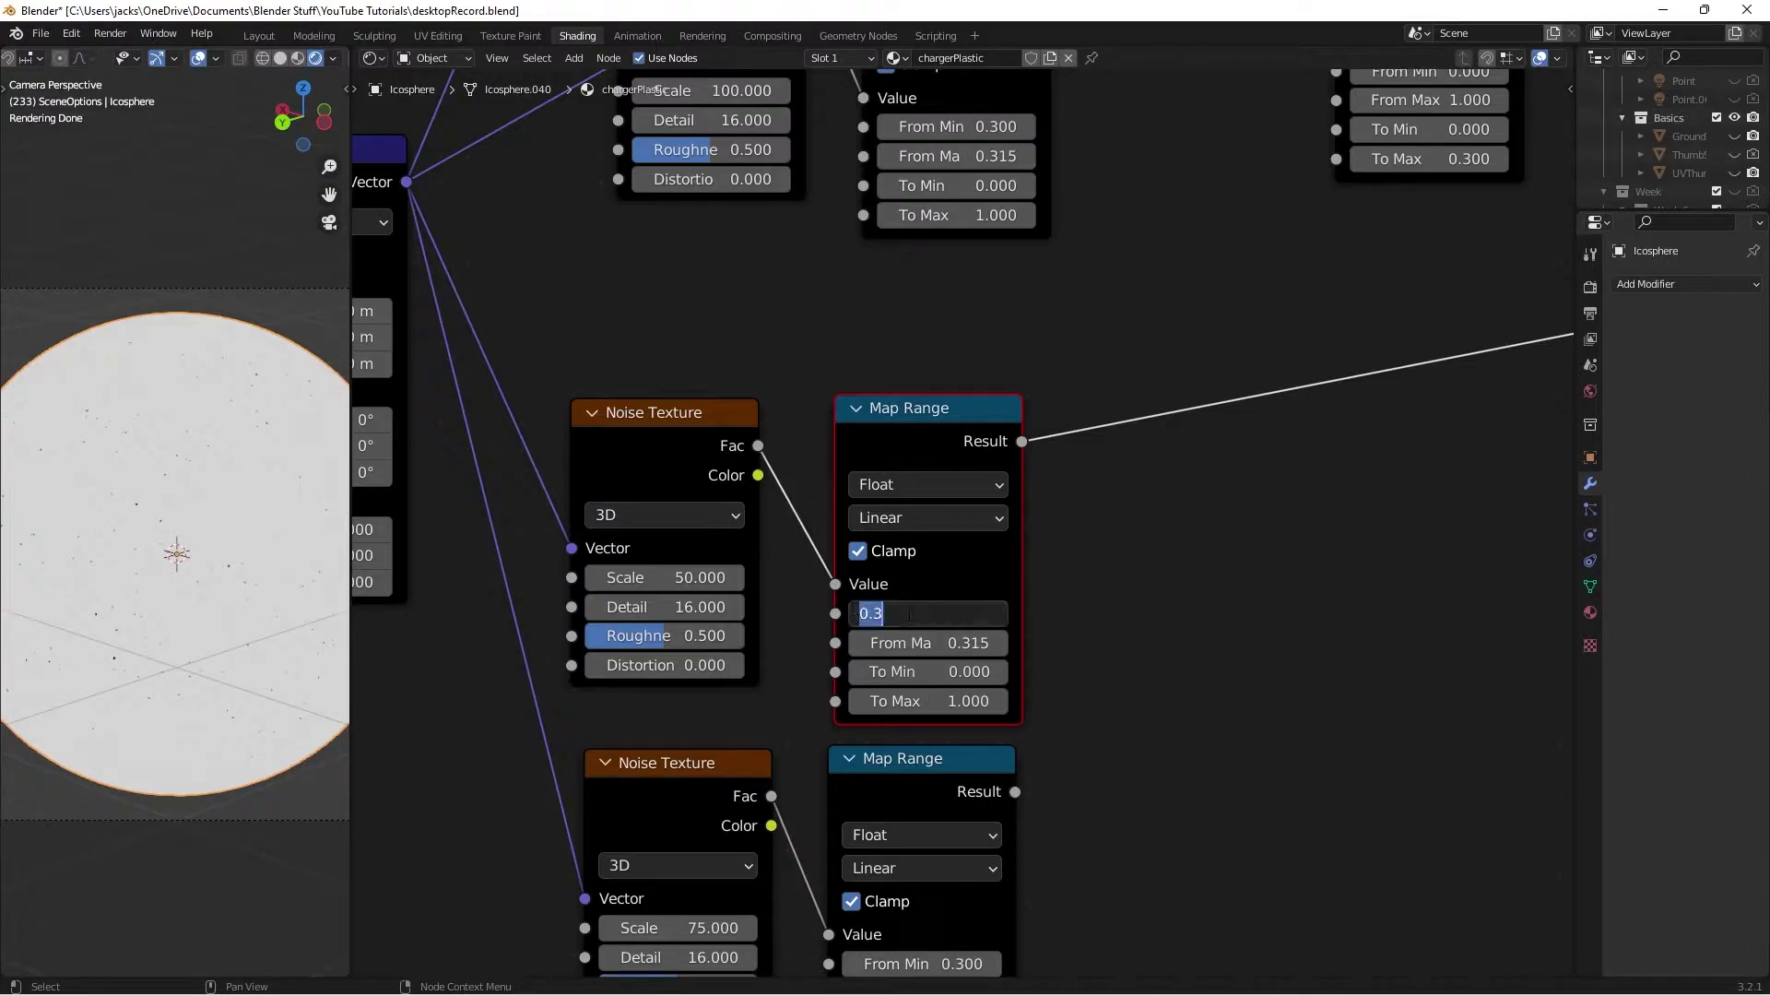
{"action": "type", "text": "0.65"}
{"action": "key", "text": "Return"}
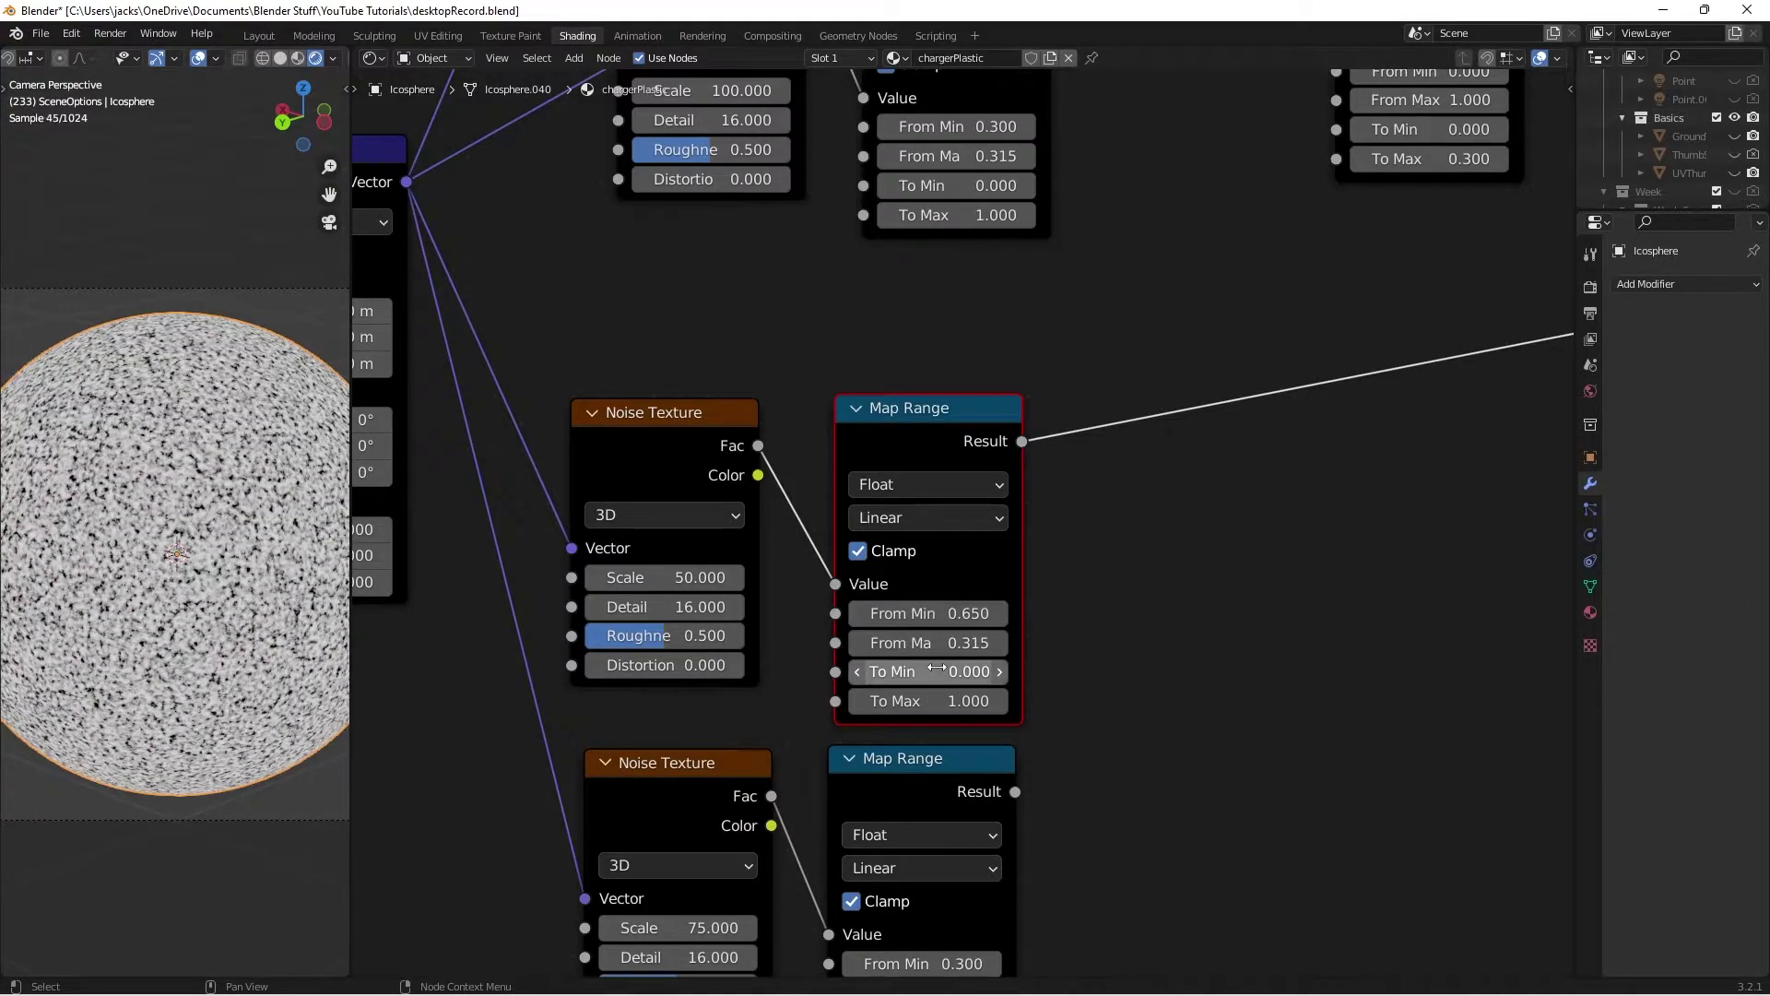
{"action": "left_click", "coordinate": [919, 645]}
{"action": "type", "text": "0.7"}
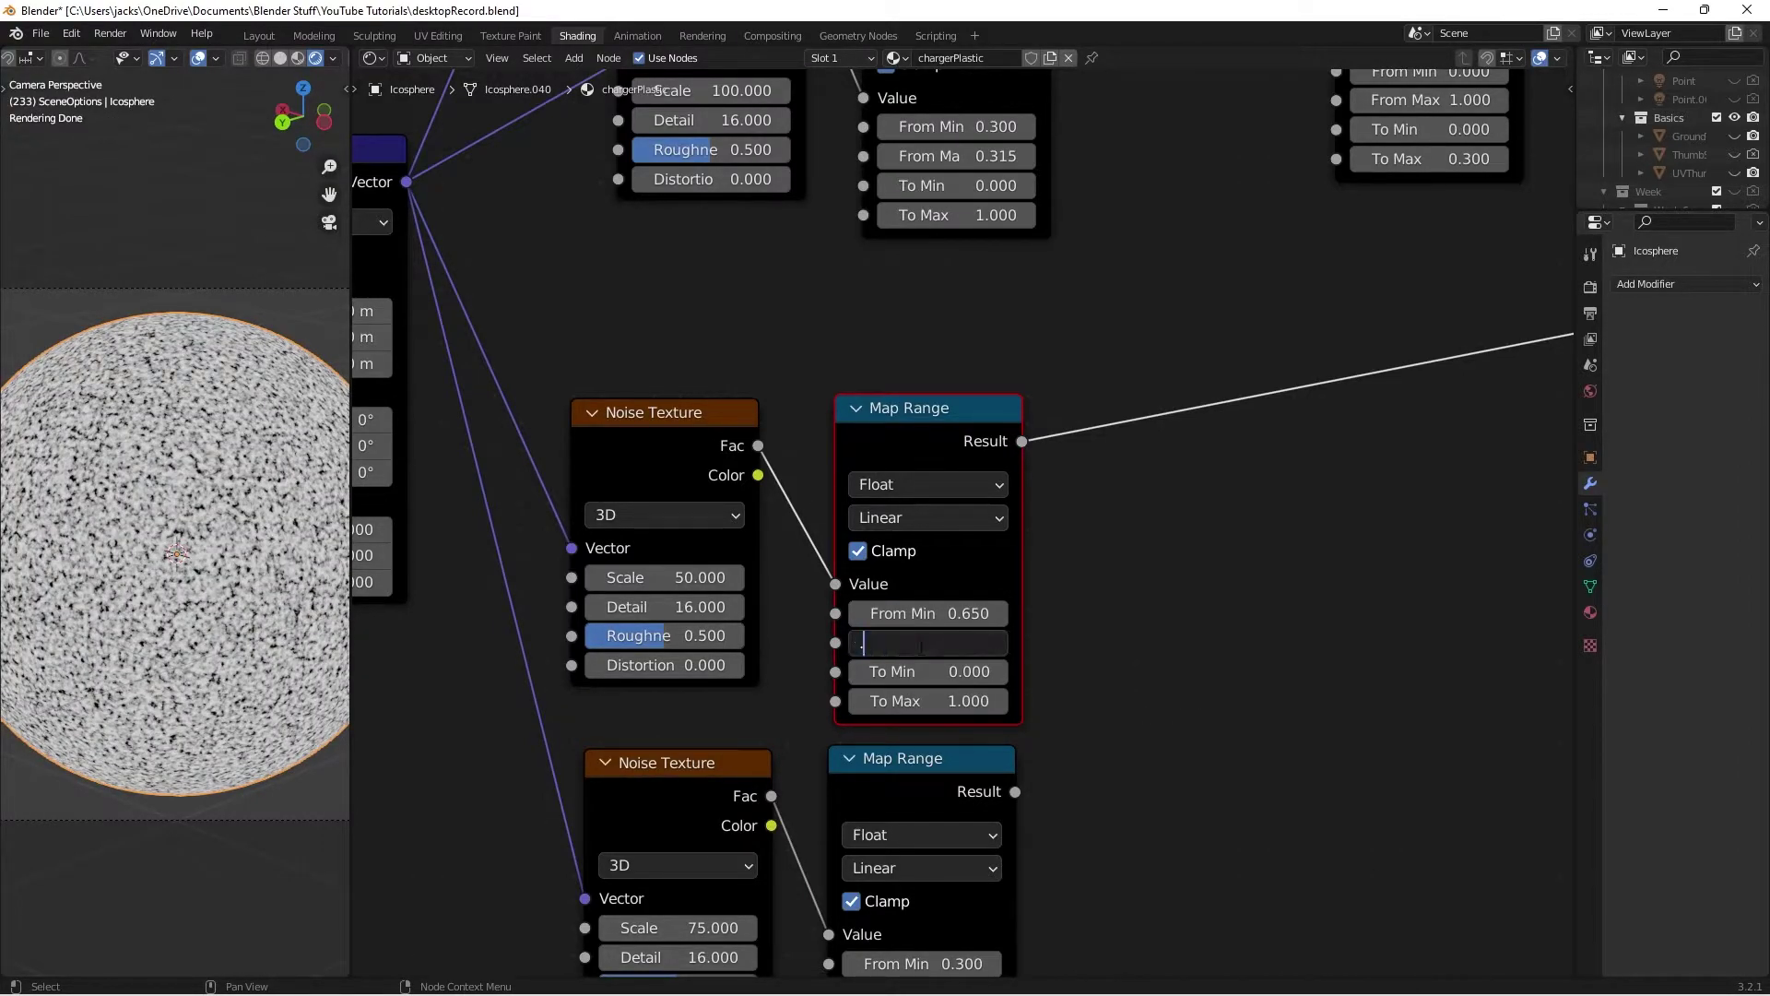
{"action": "key", "text": "Return"}
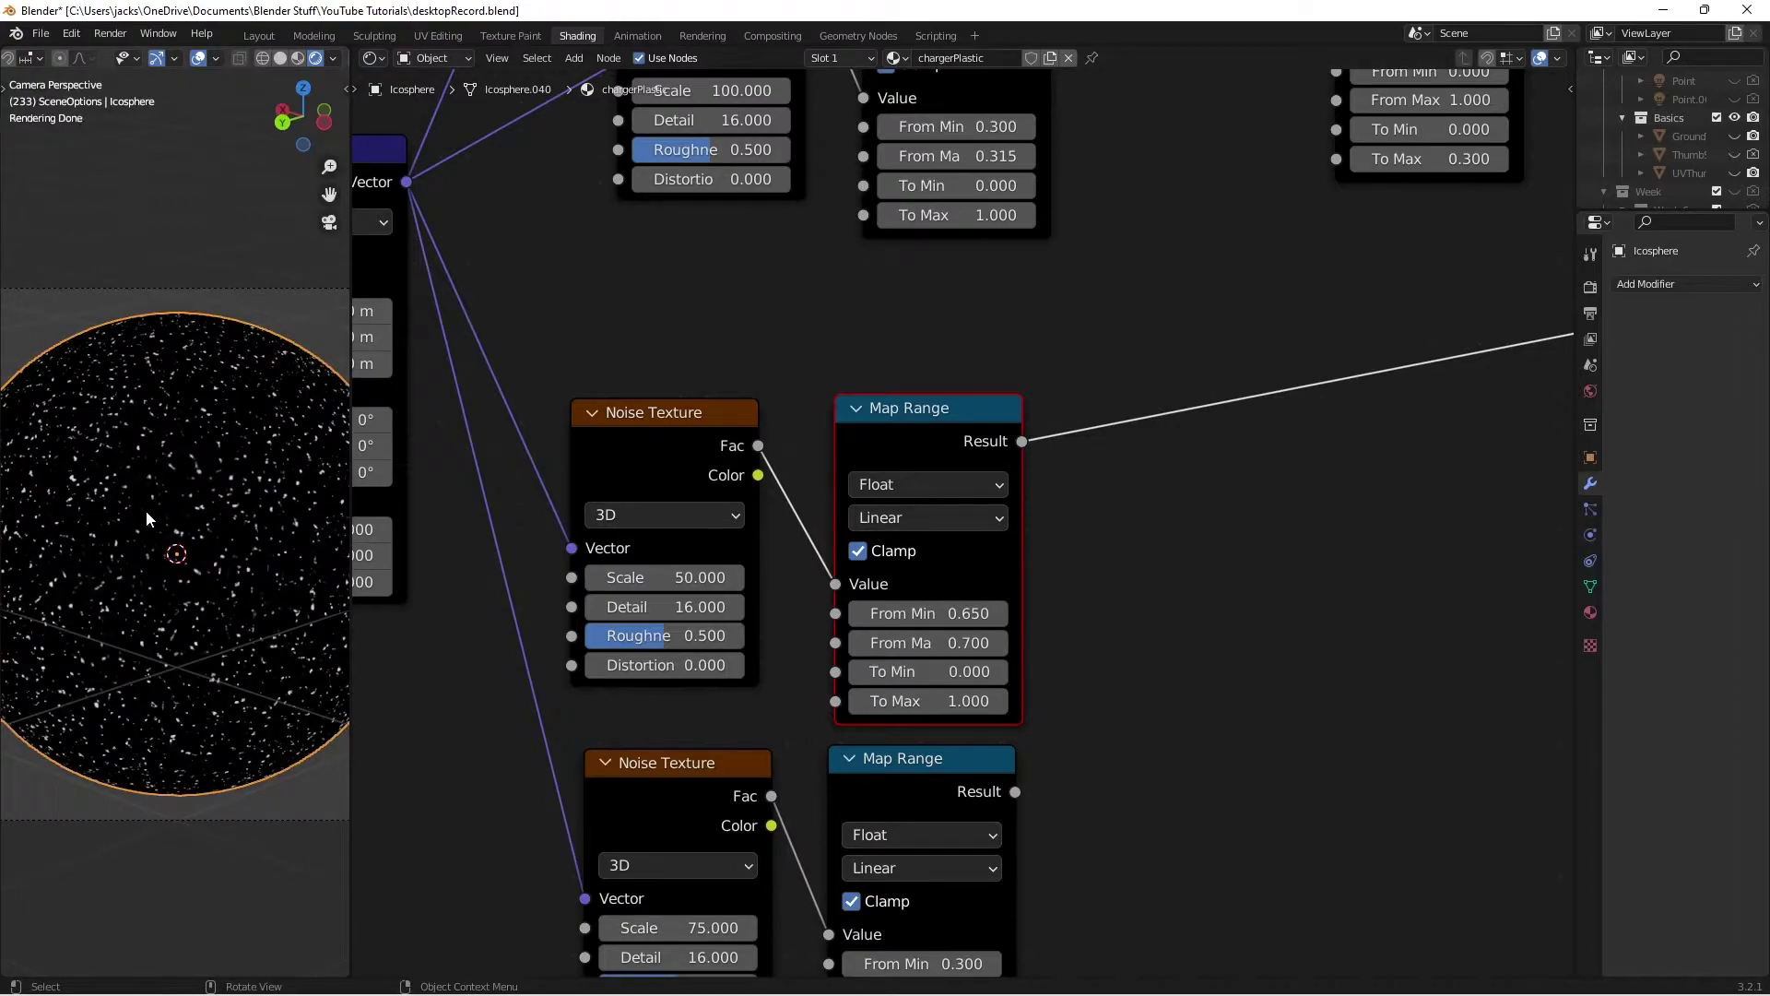
{"action": "key", "text": "ctrl+s"}
Step: Nudge the upper duplicated Map Range slightly closer to its Noise Texture and set its To Max to 0.25
{"action": "key", "text": "g"}
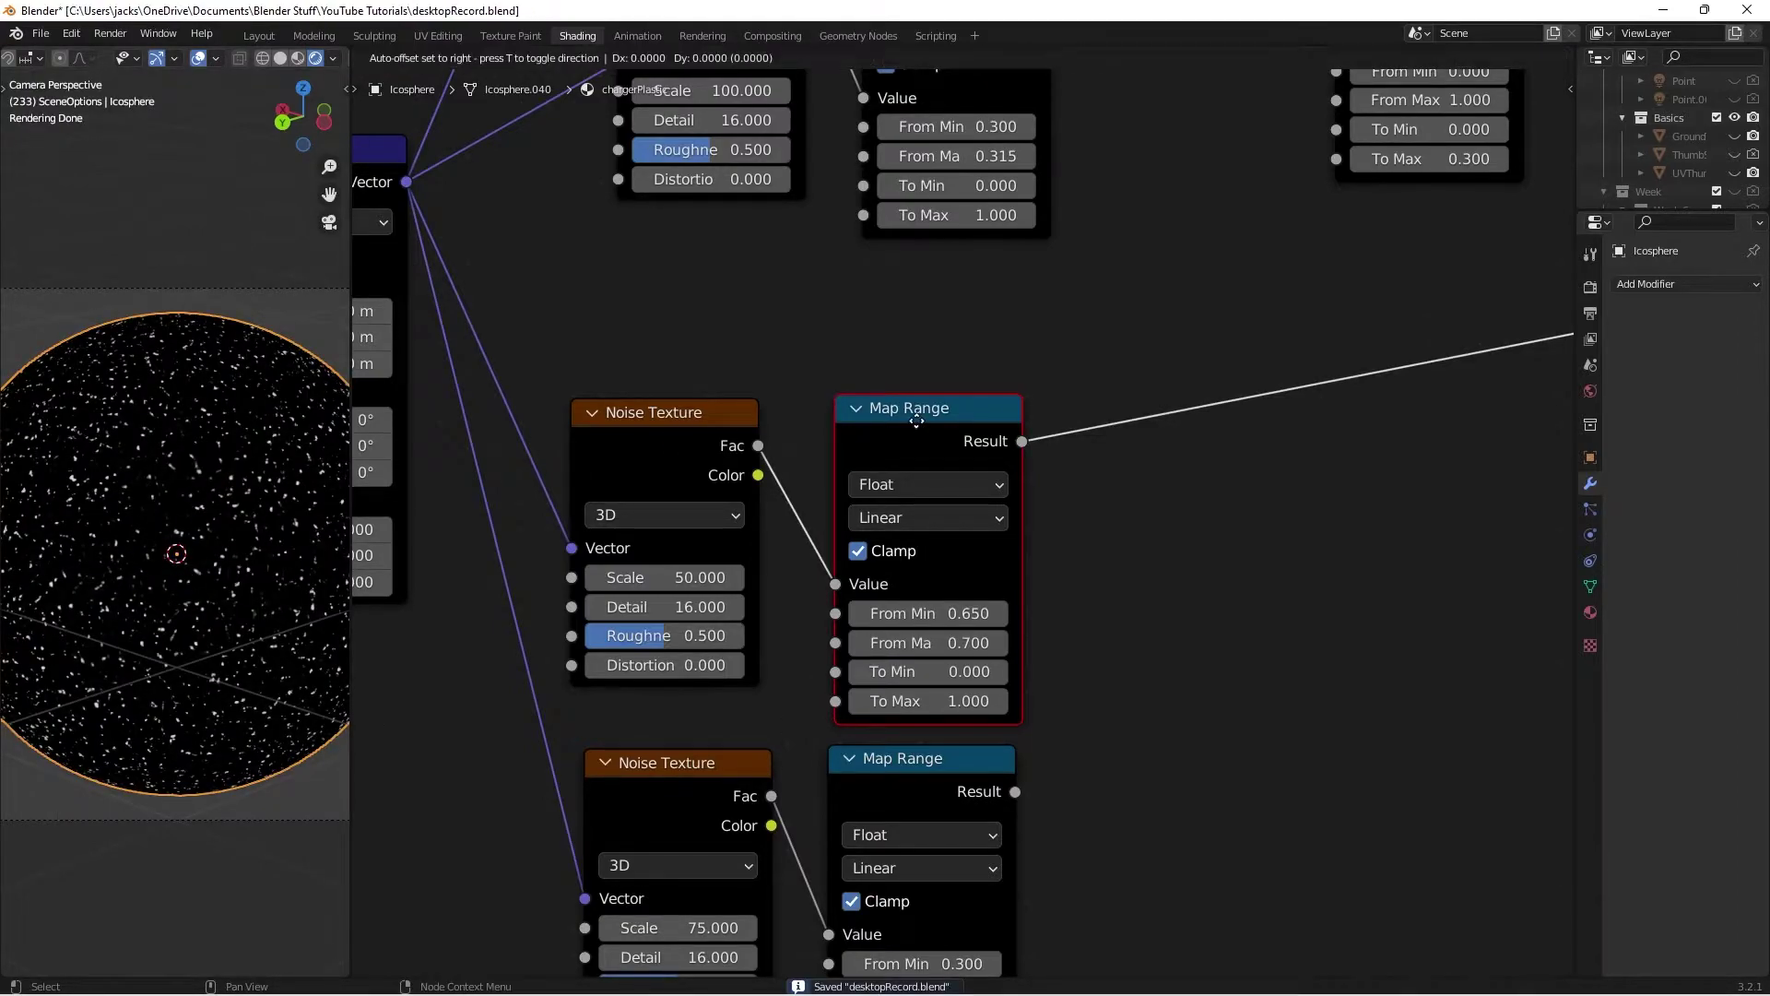
{"action": "left_click", "coordinate": [904, 421]}
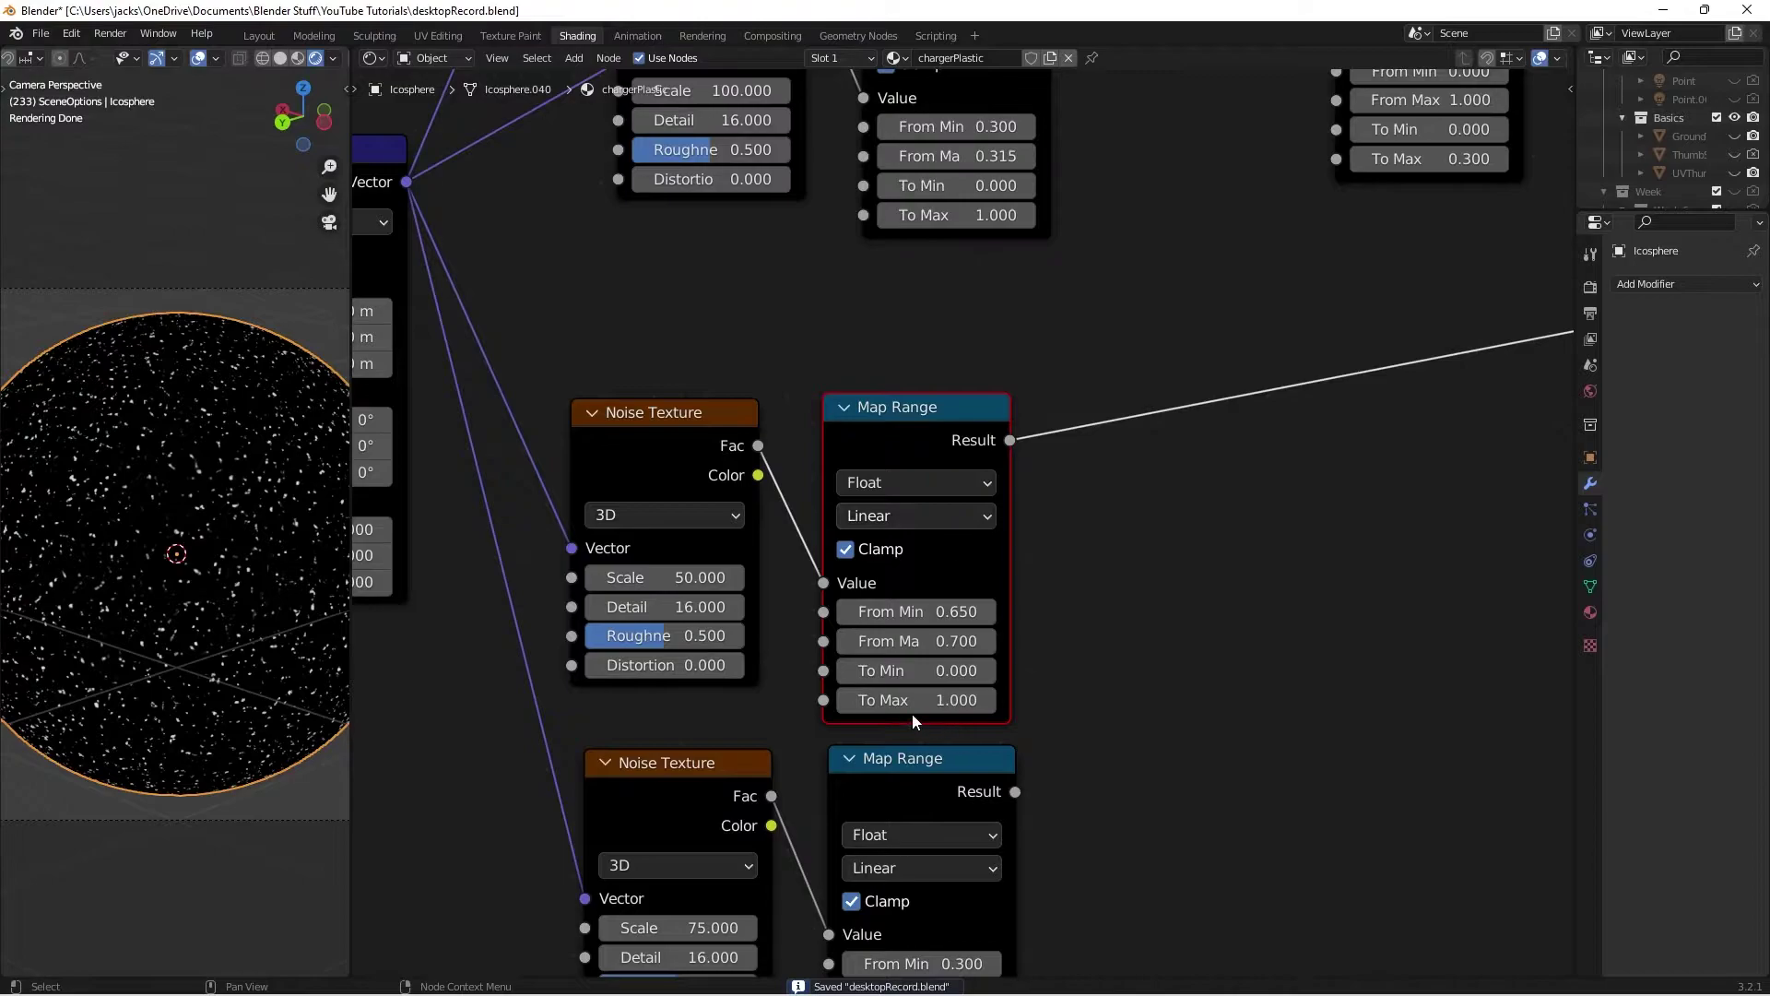
{"action": "left_click", "coordinate": [905, 704]}
{"action": "key", "text": "Return"}
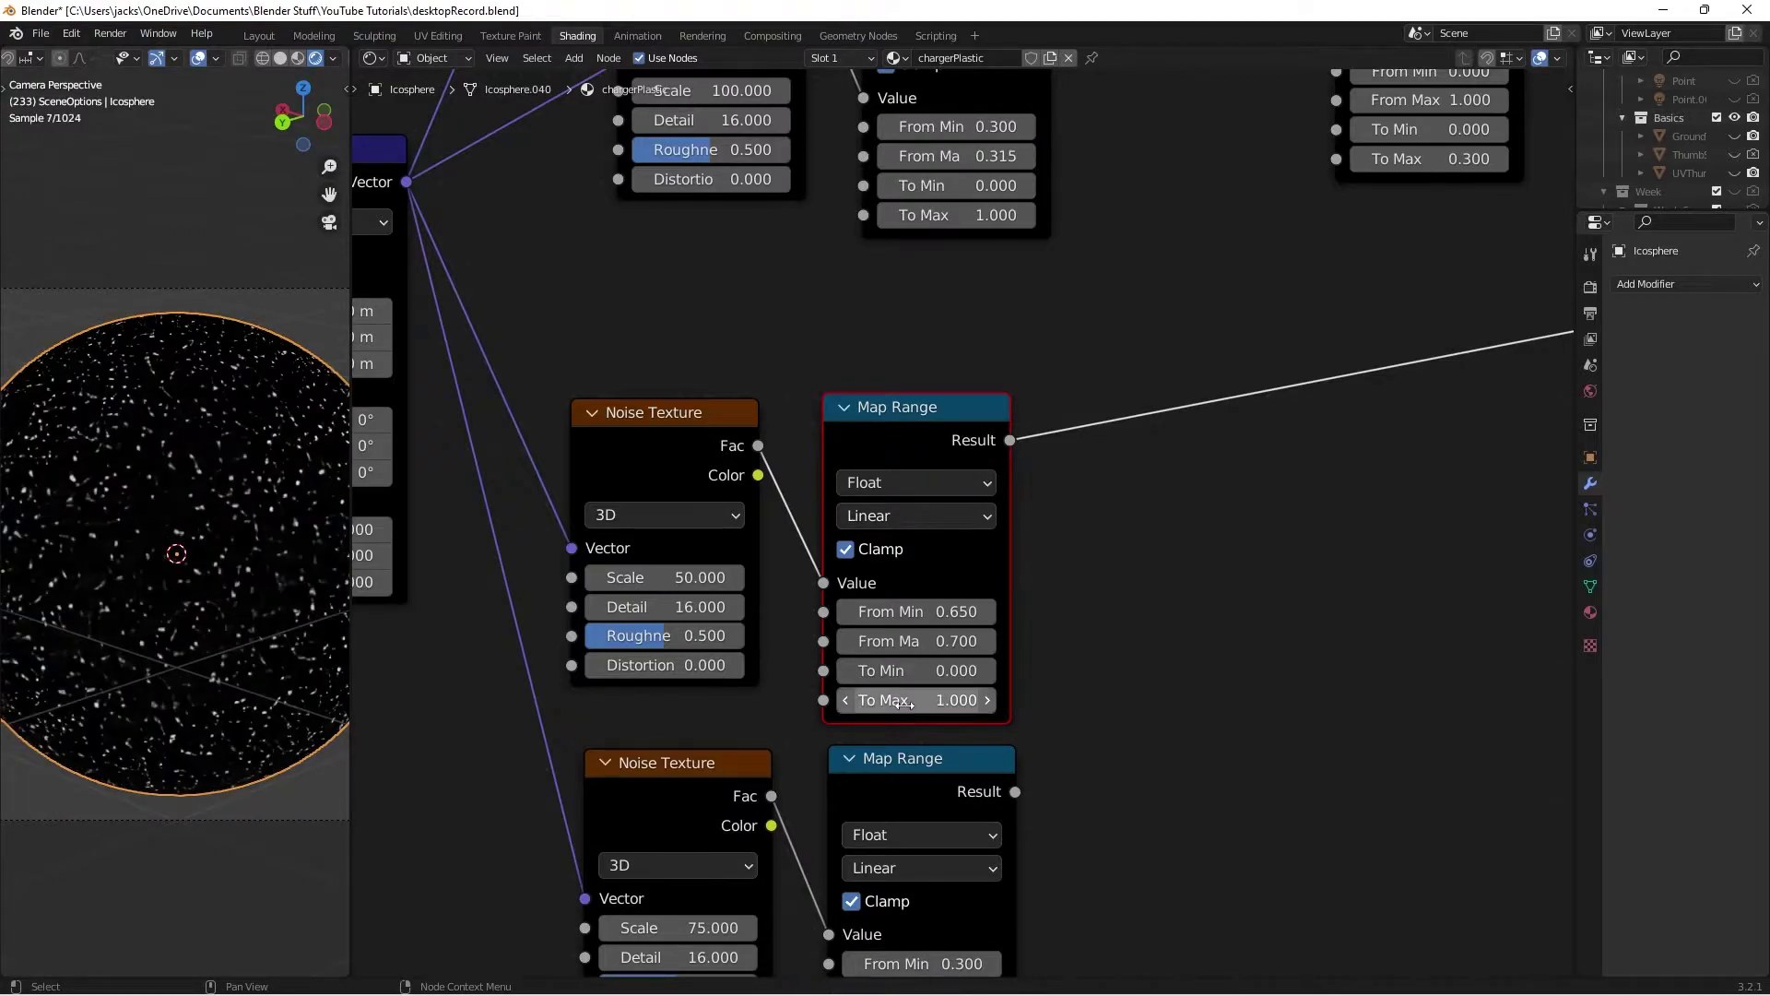
{"action": "left_click", "coordinate": [901, 702]}
{"action": "type", "text": ".25"}
{"action": "key", "text": "Return"}
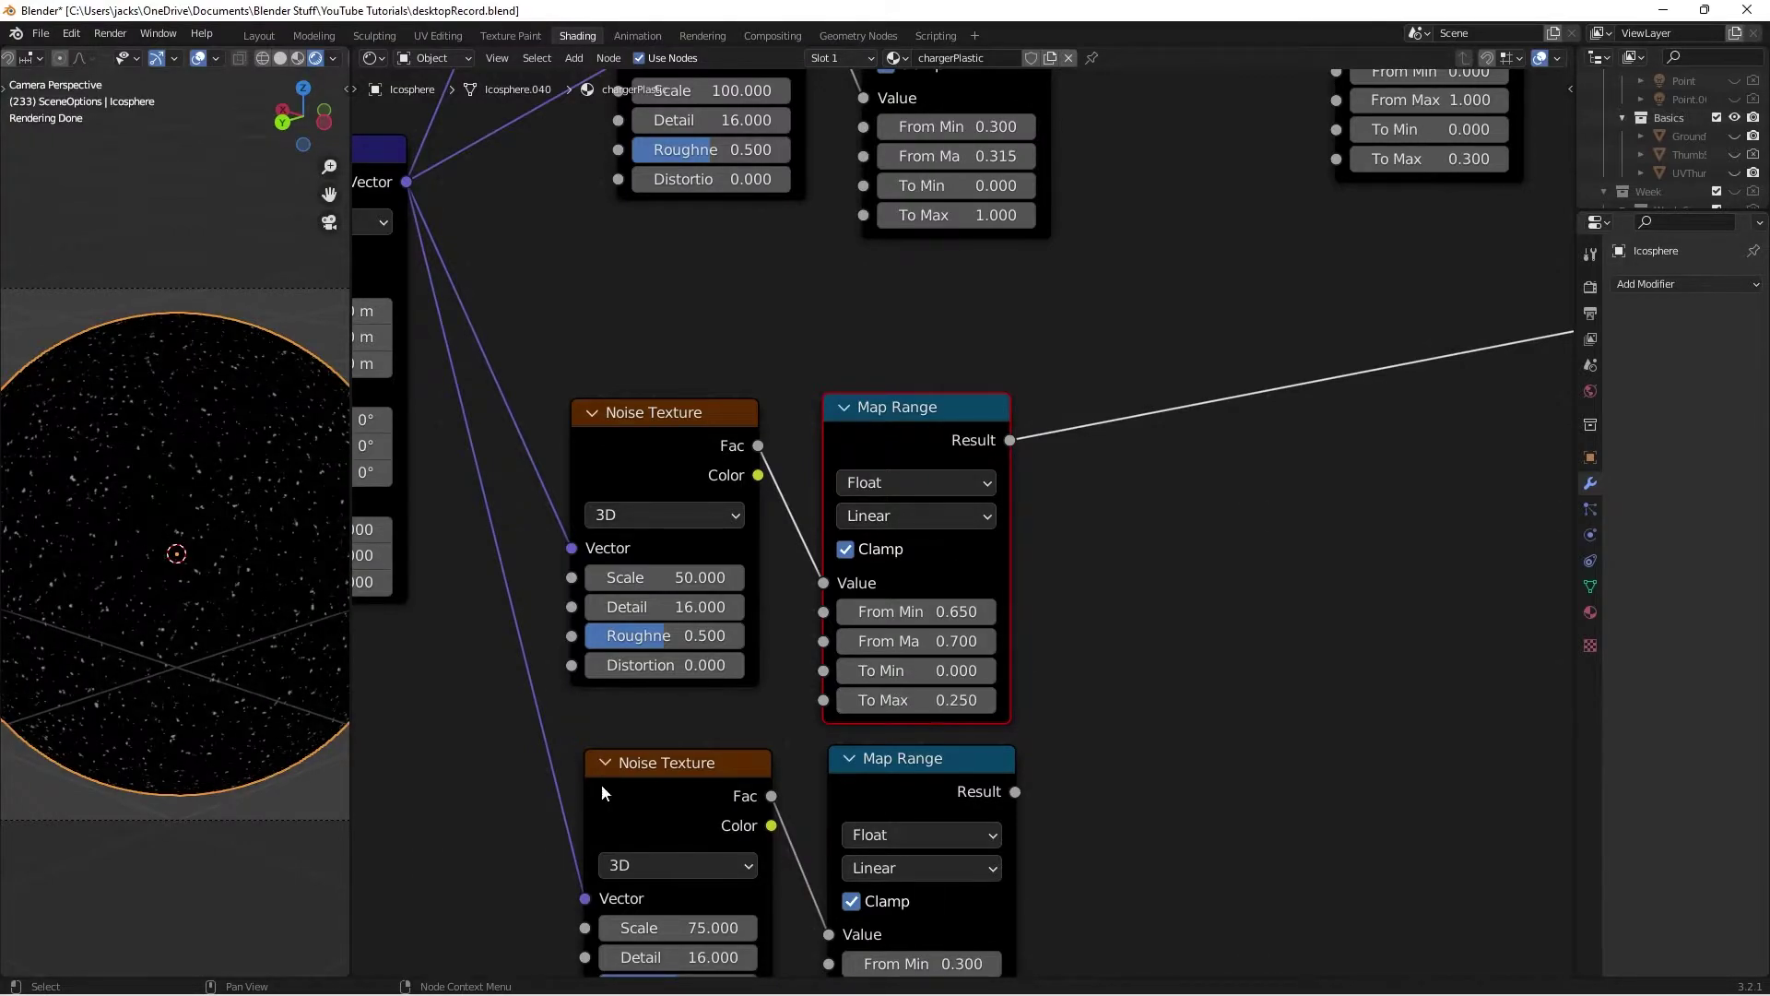
Step: Save the file and shift the upper duplicated Map Range a little nearer to its Noise Texture
{"action": "key", "text": "ctrl+s"}
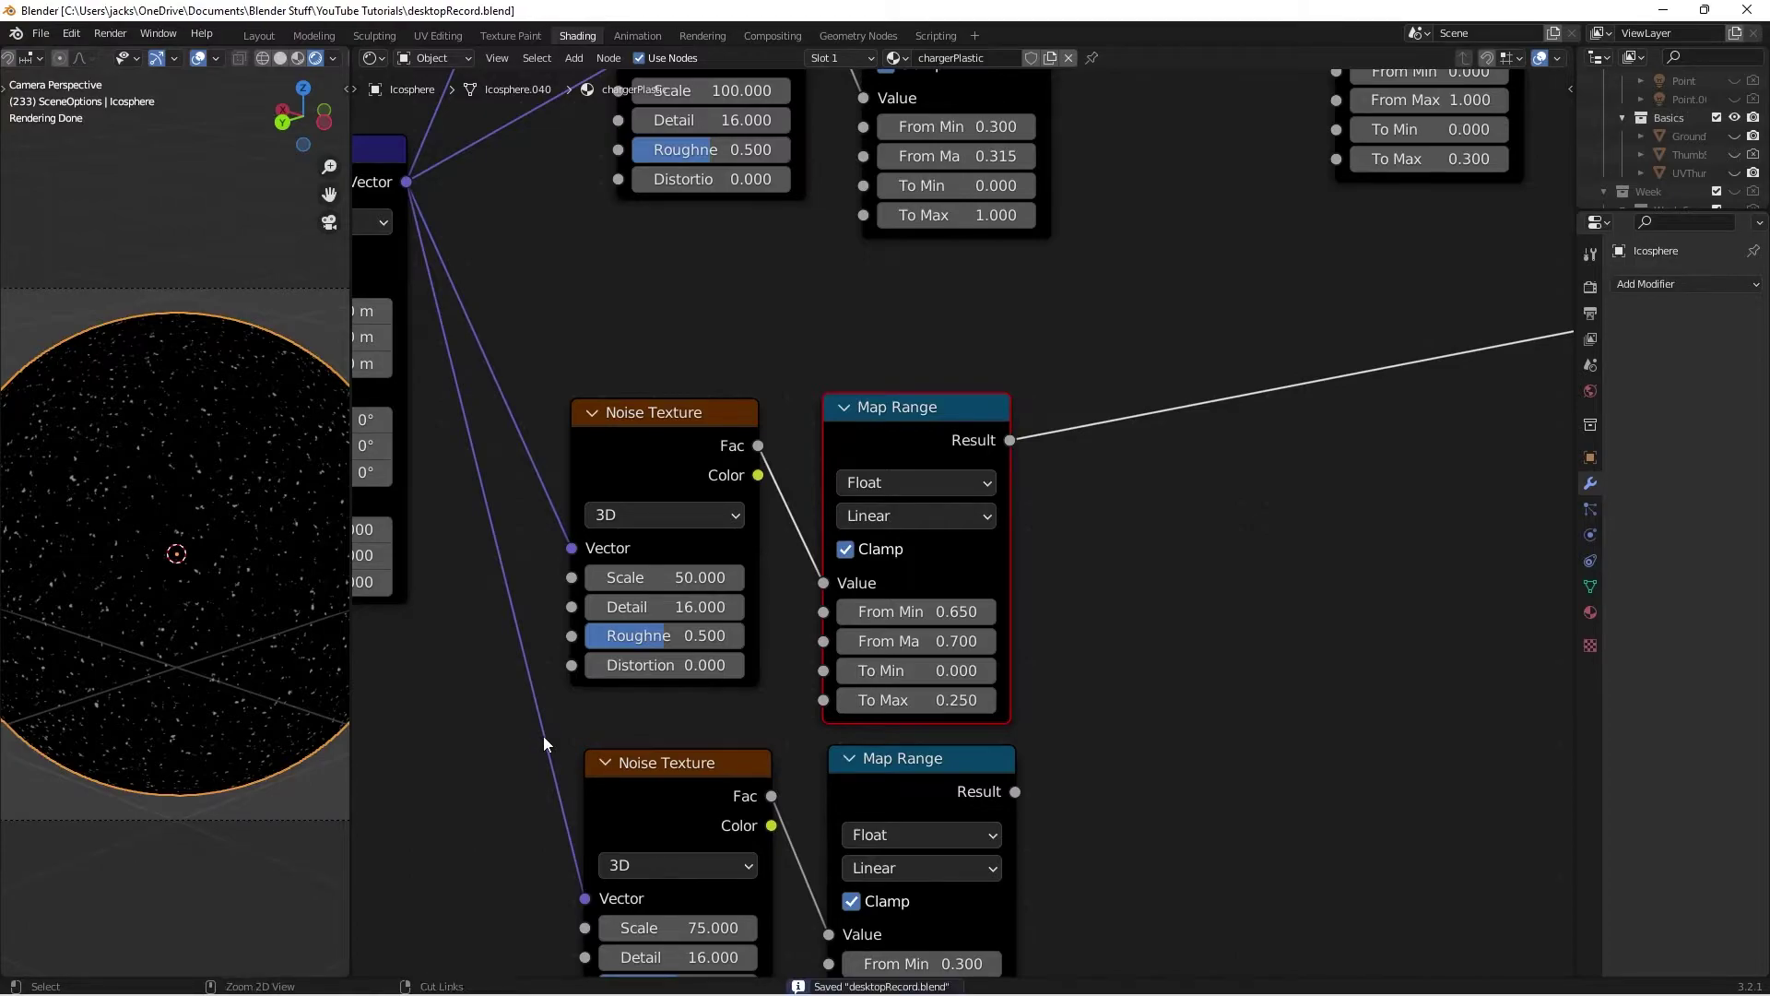
{"action": "left_click", "coordinate": [1267, 590]}
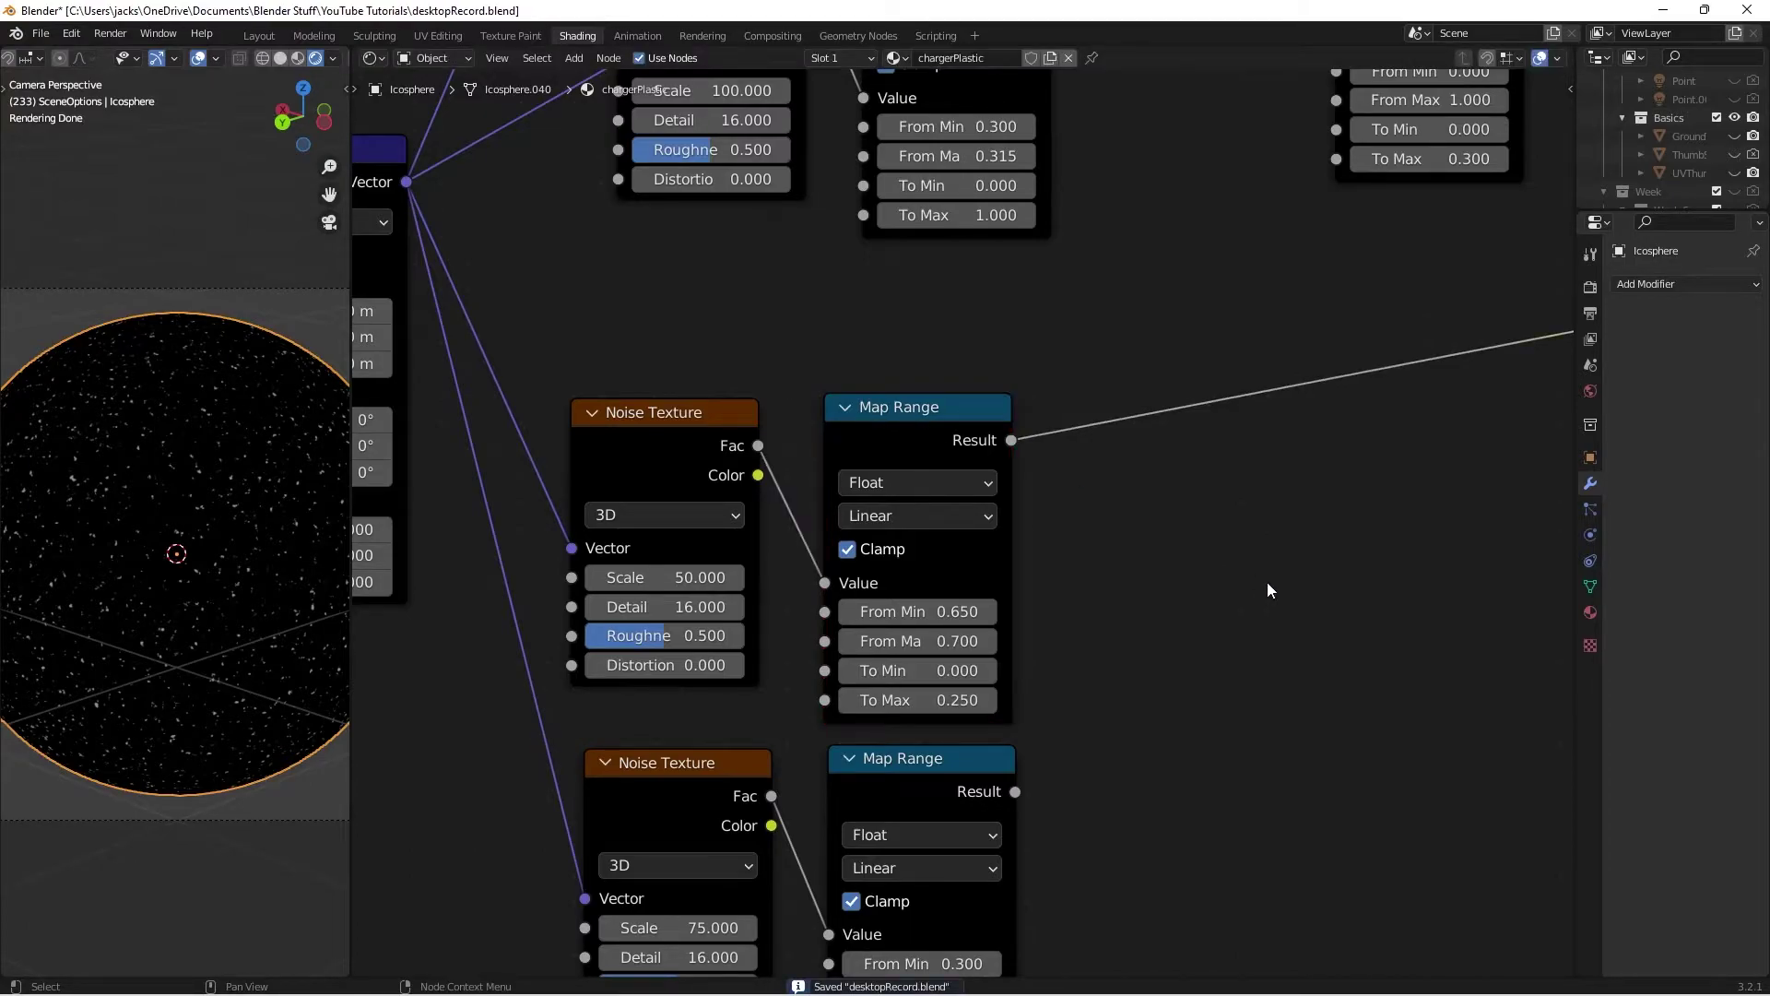
{"action": "left_click_drag", "start_coordinate": [873, 411], "coordinate": [857, 410]}
{"action": "left_click", "coordinate": [882, 350]}
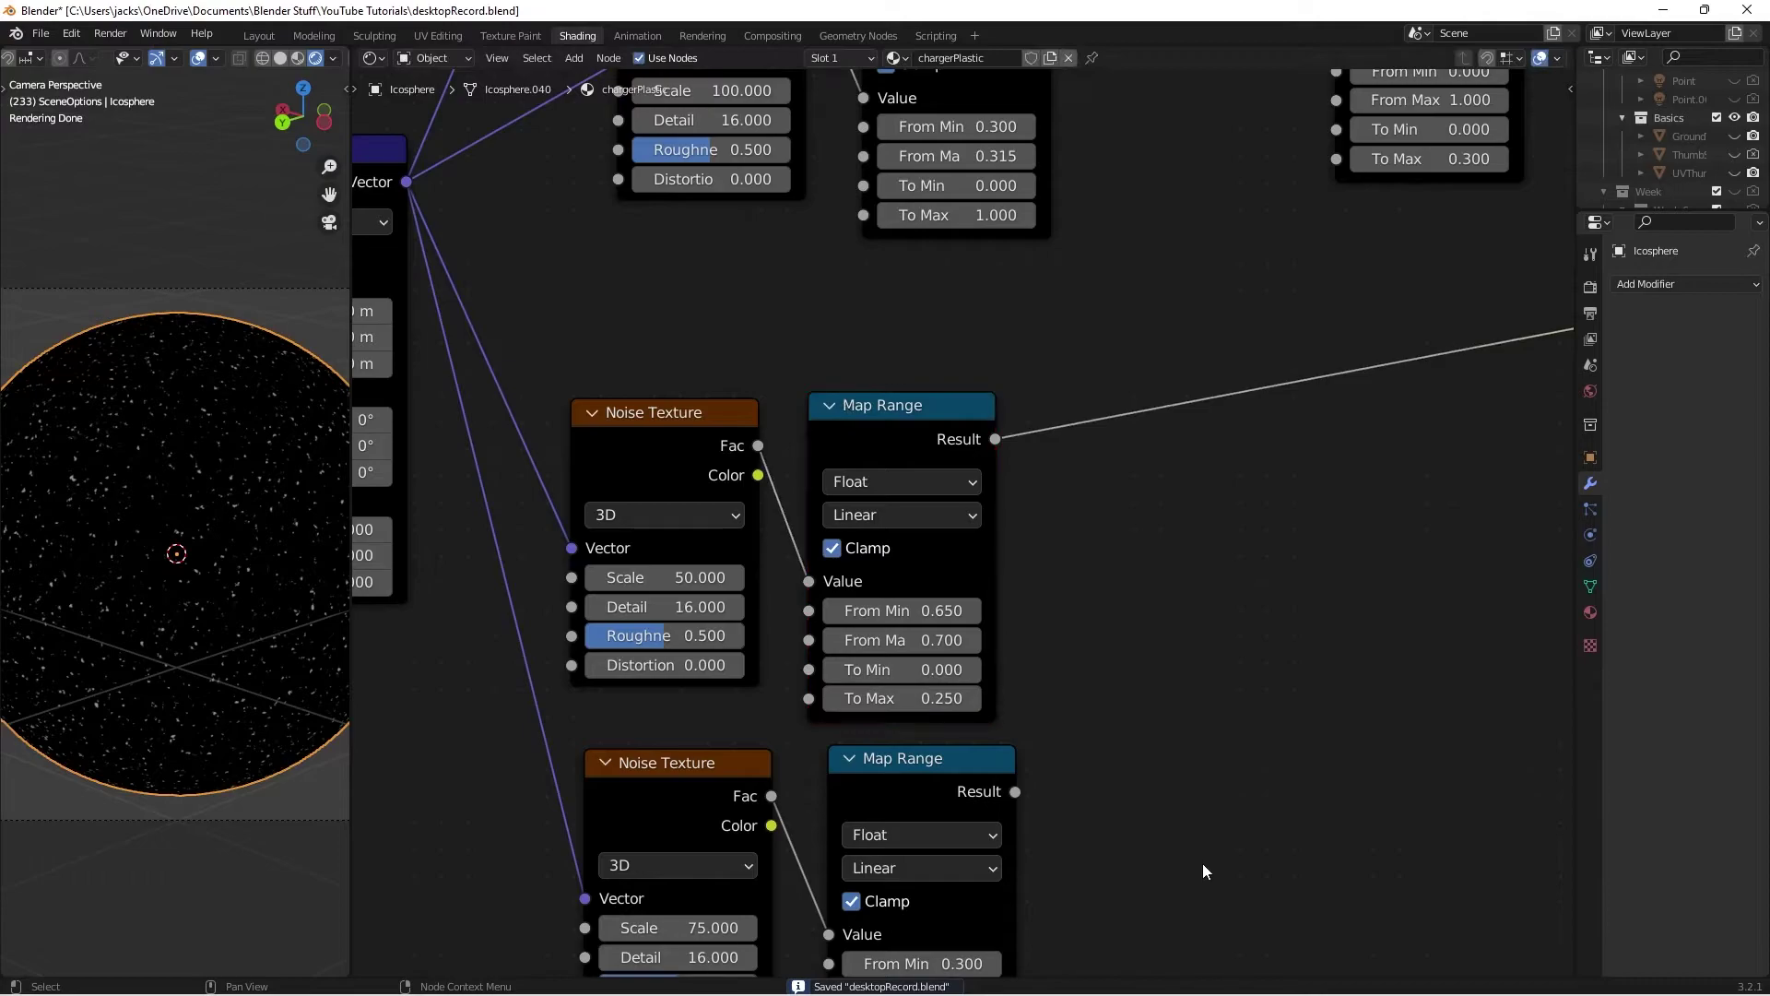
Step: Move the lower duplicated Map Range closer to its Noise Texture
{"action": "middle_click_drag", "start_coordinate": [1203, 864], "coordinate": [1227, 750]}
{"action": "left_click_drag", "start_coordinate": [929, 667], "coordinate": [905, 664]}
{"action": "left_click", "coordinate": [1164, 691]}
{"action": "middle_click_drag", "start_coordinate": [1174, 693], "coordinate": [1181, 683]}
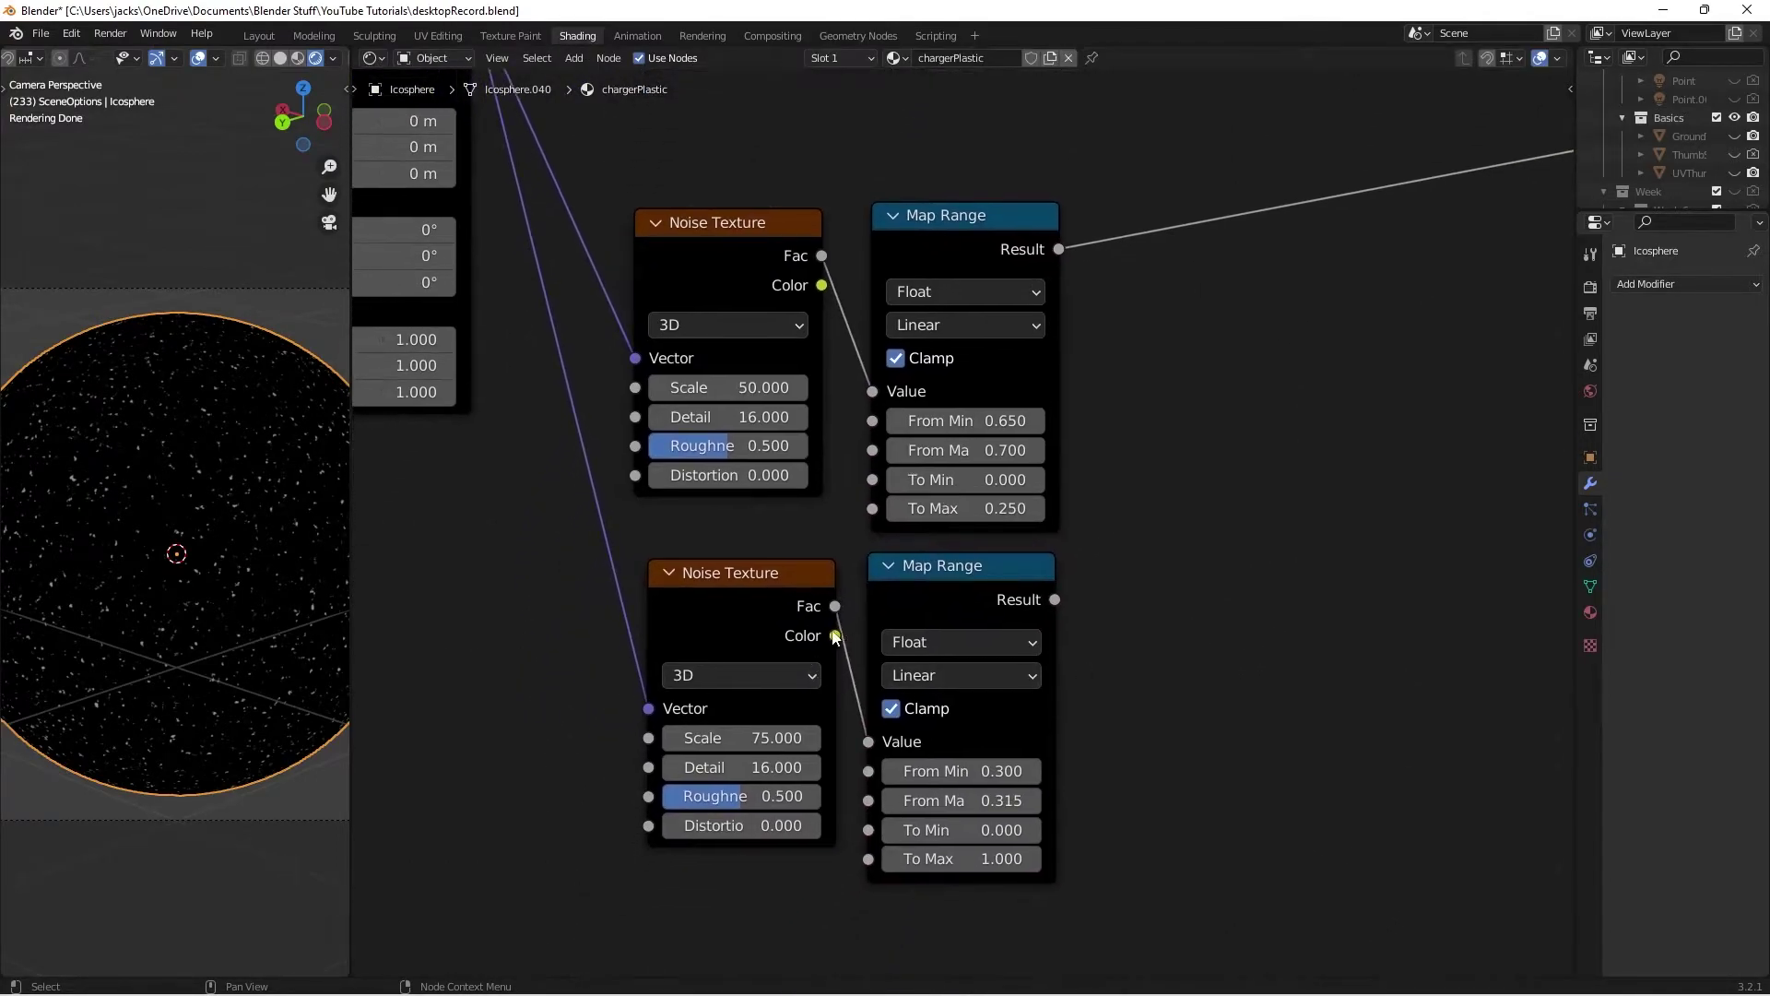
Step: Set the lower duplicated Map Range's From Min to 0 and From Max to 1
{"action": "left_click_drag", "start_coordinate": [935, 587], "coordinate": [936, 585]}
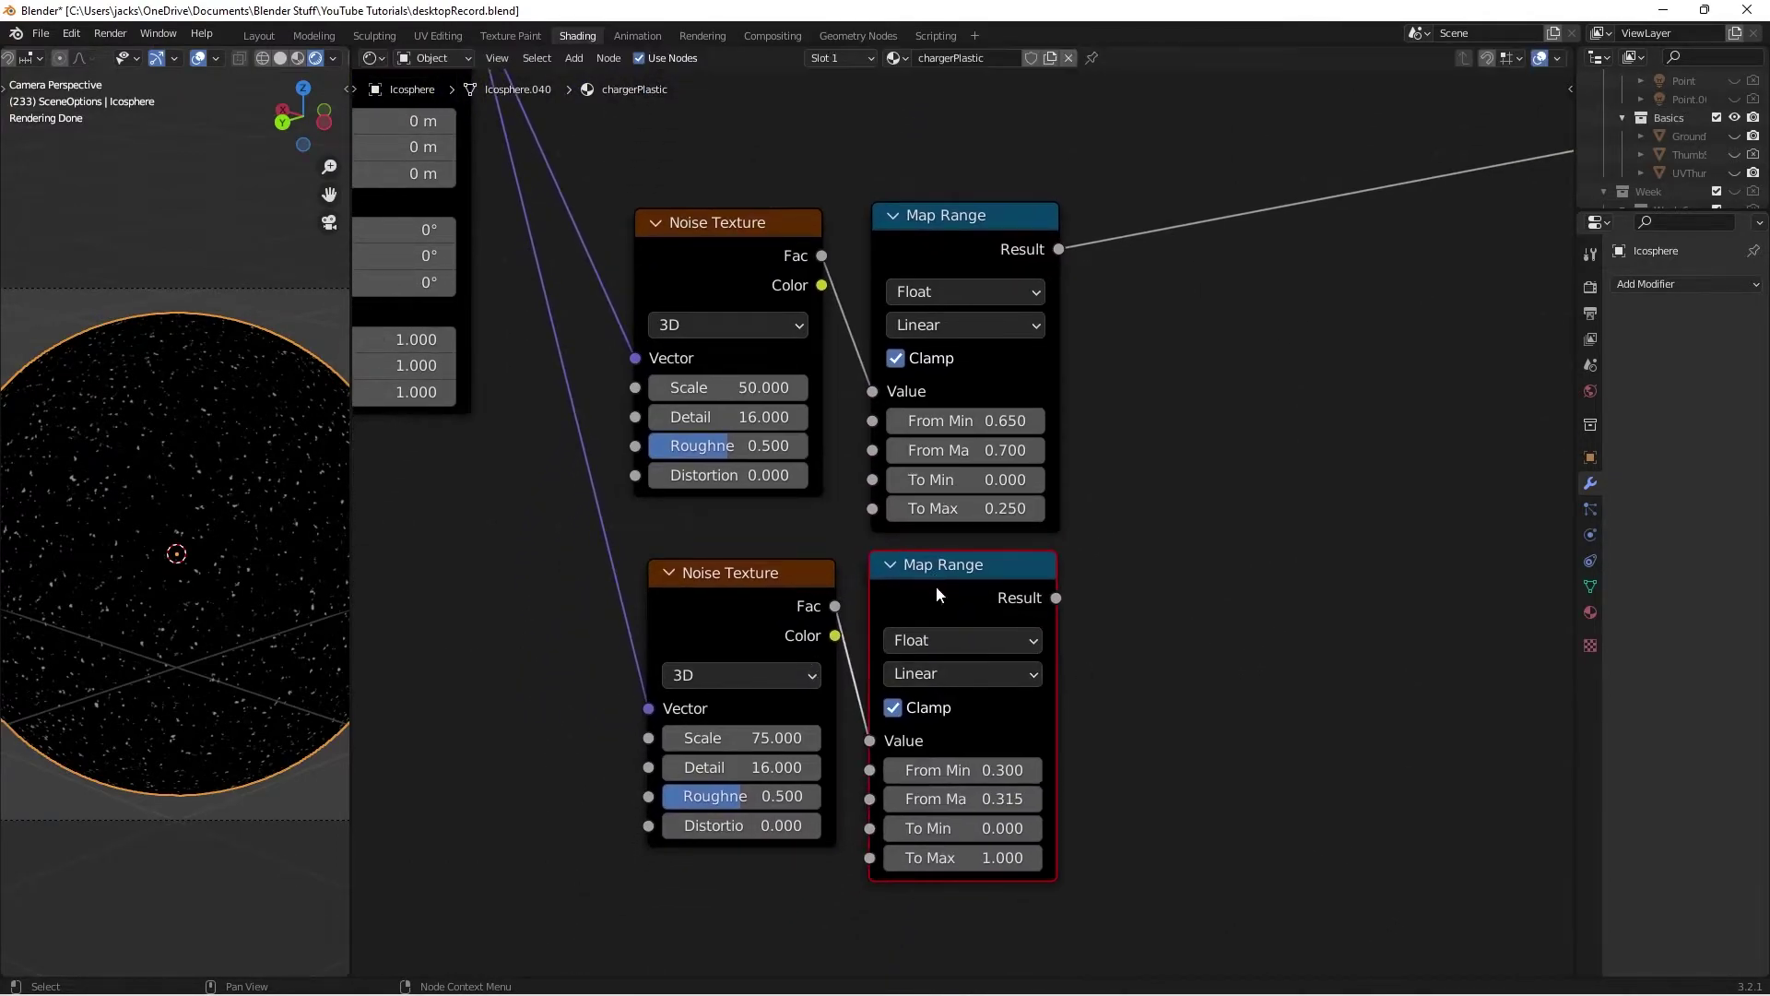
{"action": "left_click", "coordinate": [968, 777]}
{"action": "type", "text": "0"}
{"action": "key", "text": "Return"}
{"action": "left_click", "coordinate": [986, 789]}
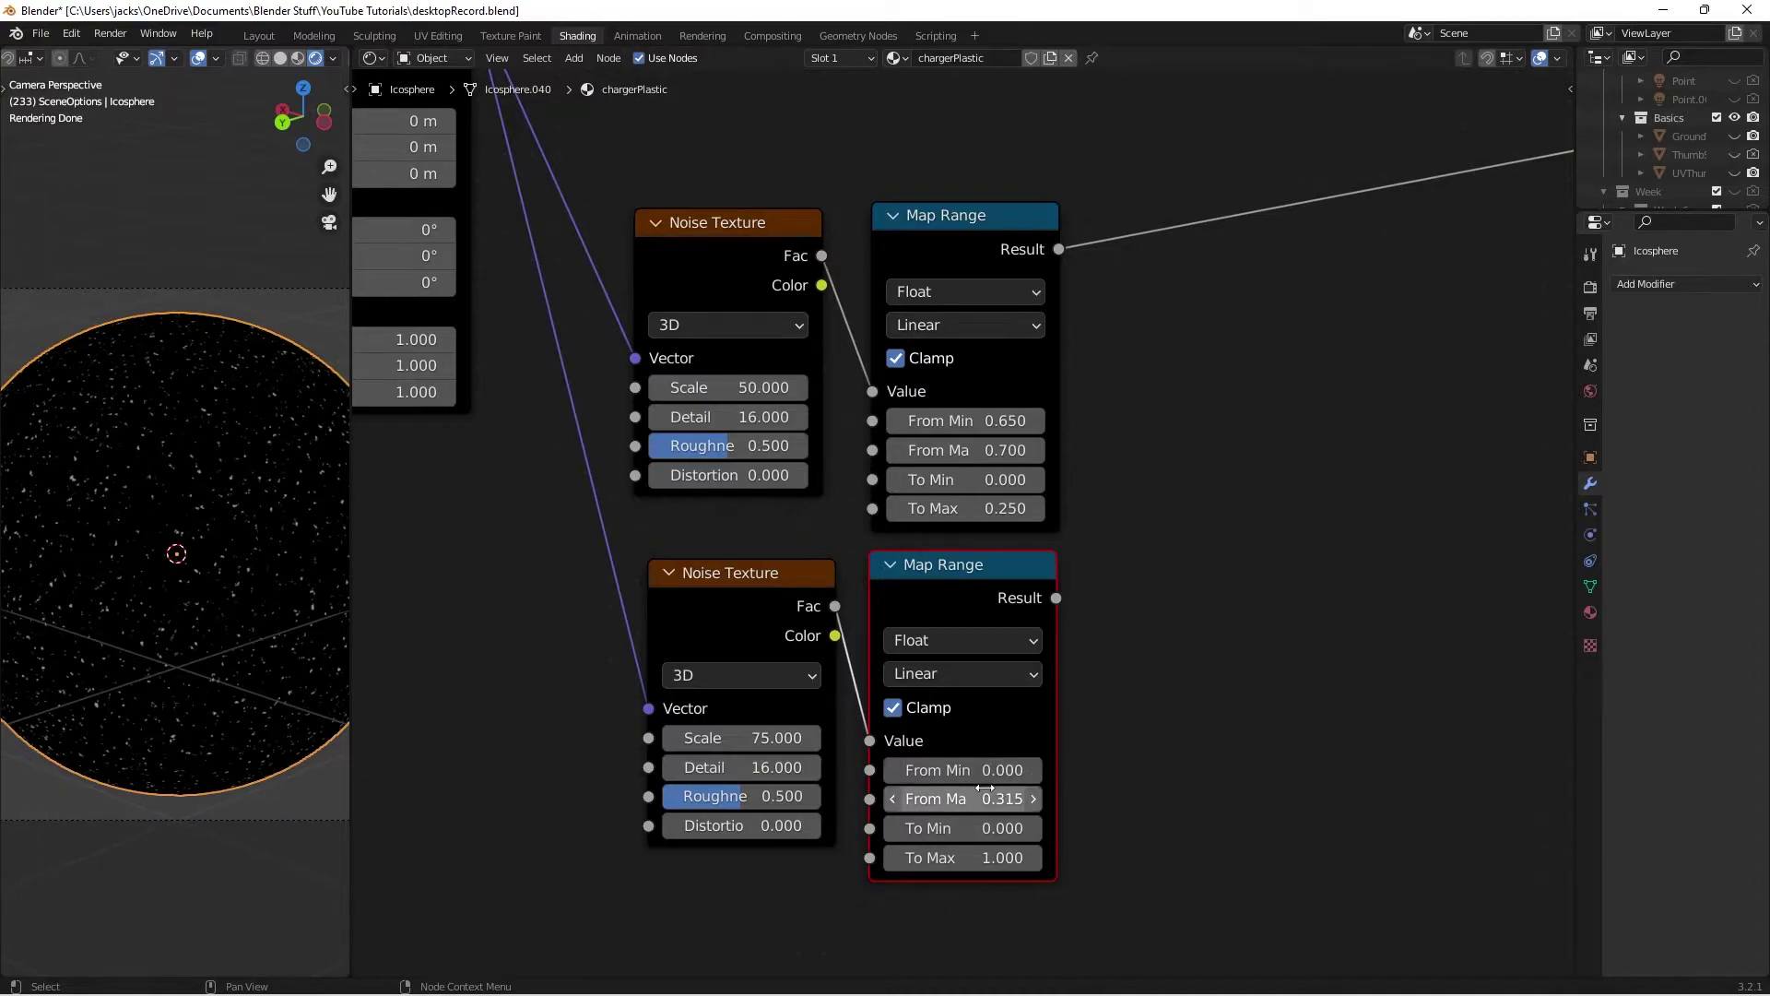
{"action": "type", "text": "1"}
{"action": "key", "text": "Return"}
Step: Preview the lower duplicated Map Range on the sphere, set its To Max to 0.25, and save the file
{"action": "left_click", "coordinate": [964, 606], "text": "ctrl+shift"}
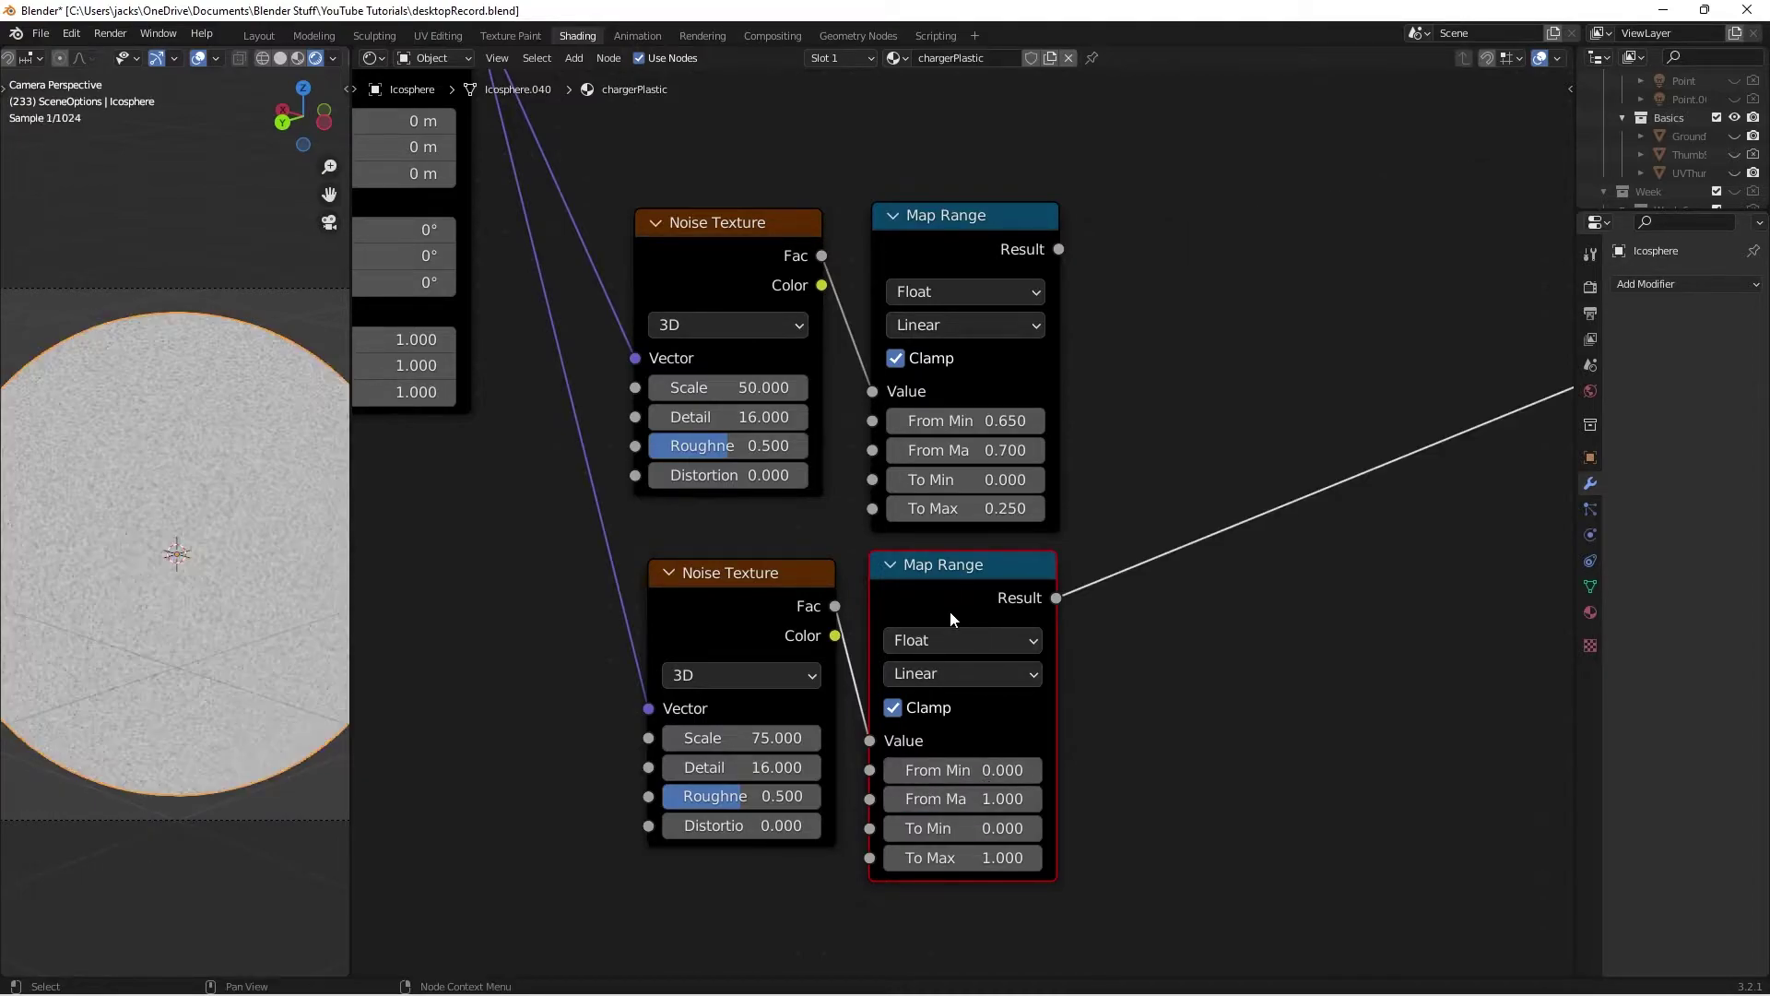
{"action": "middle_click_drag", "start_coordinate": [1182, 749], "coordinate": [1179, 723]}
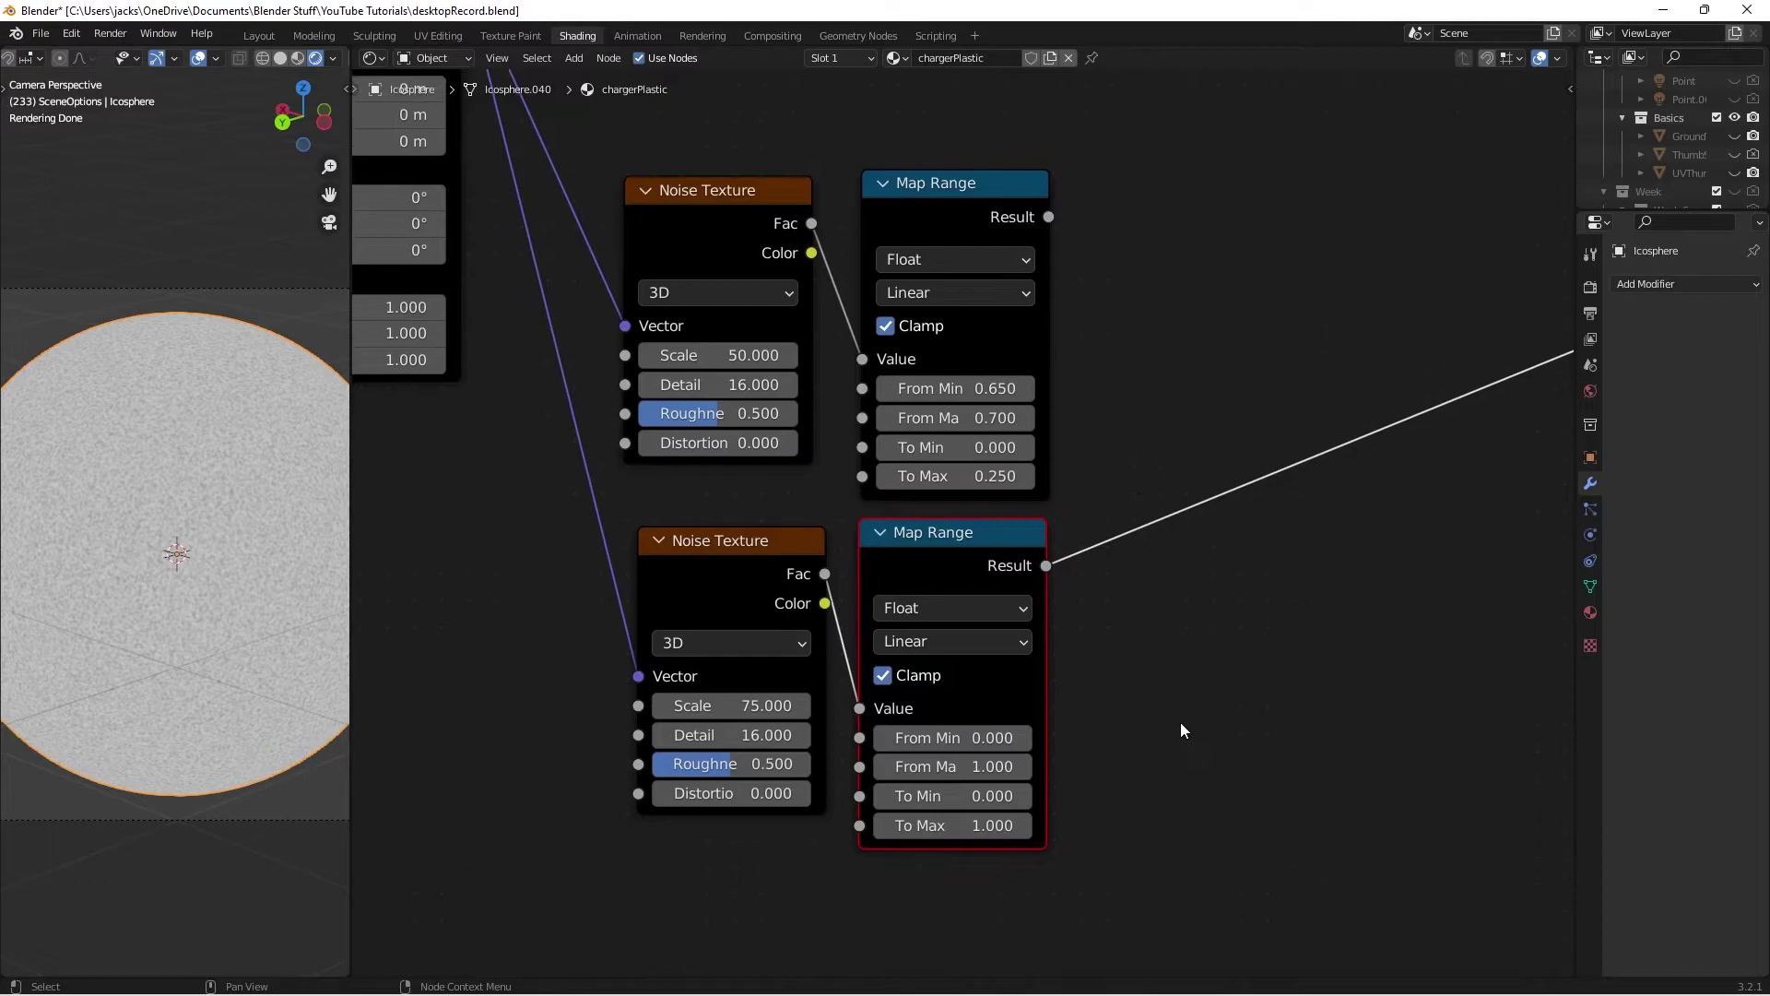
{"action": "left_click", "coordinate": [949, 825]}
{"action": "type", "text": ".2"}
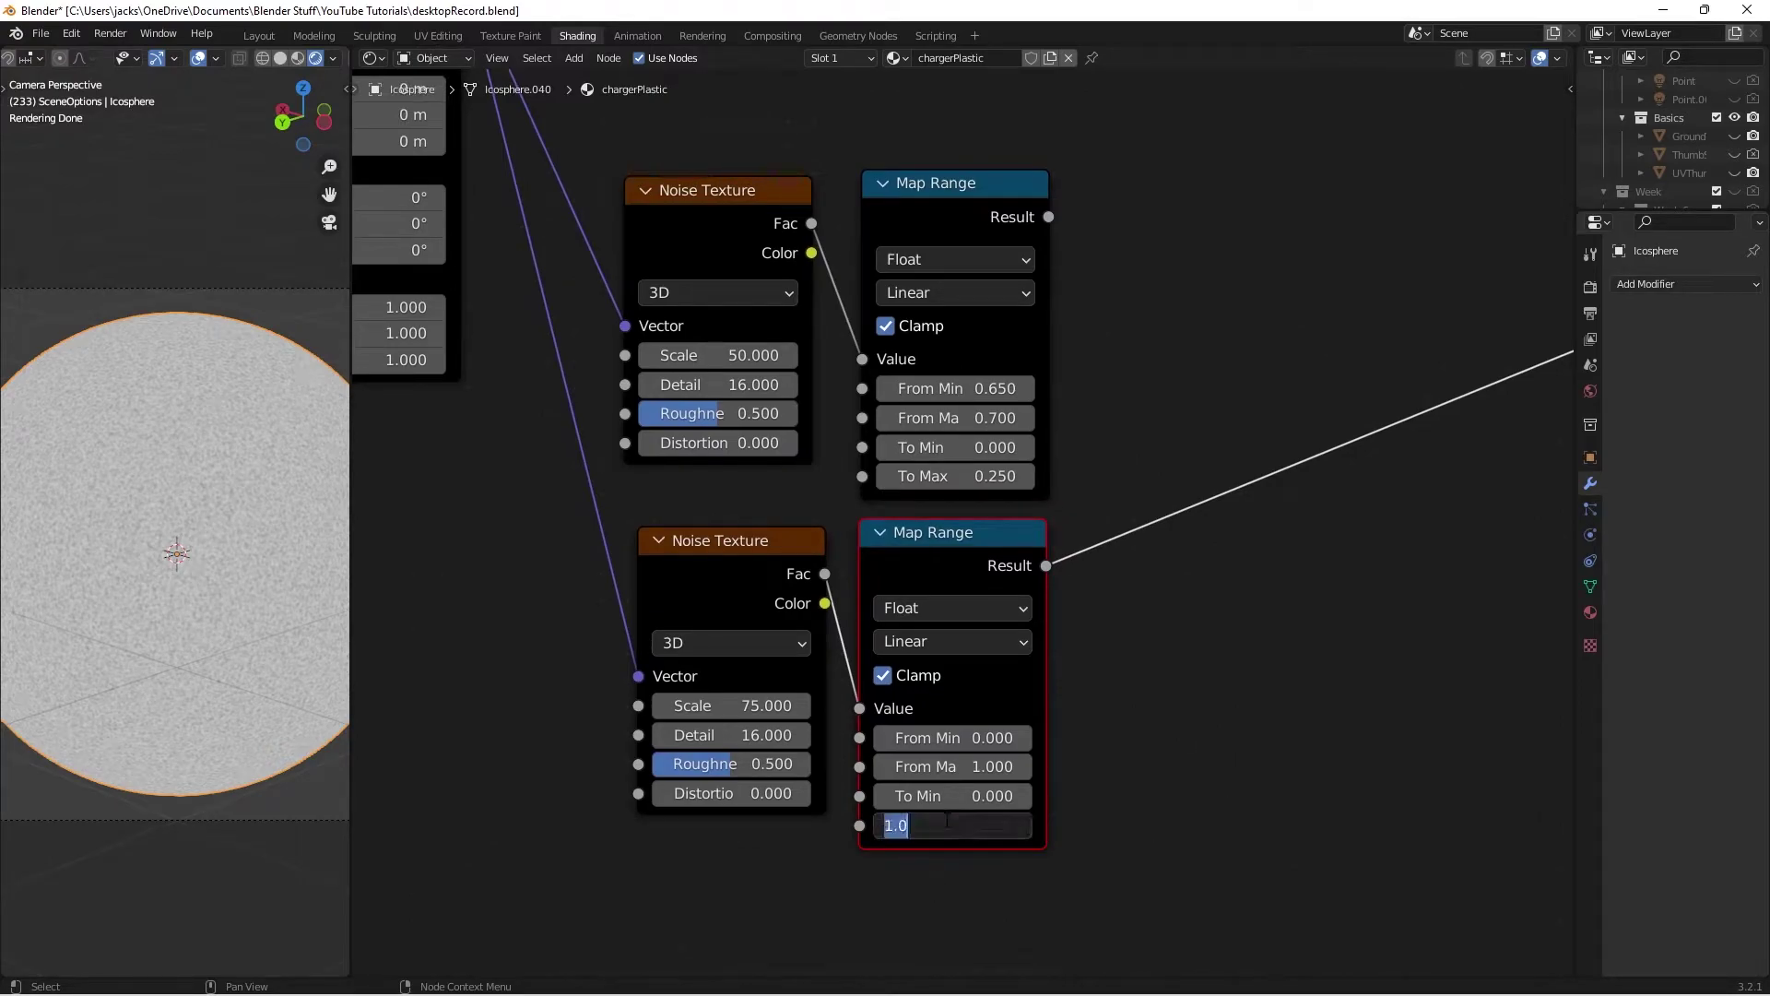
{"action": "type", "text": "5"}
{"action": "key", "text": "Return"}
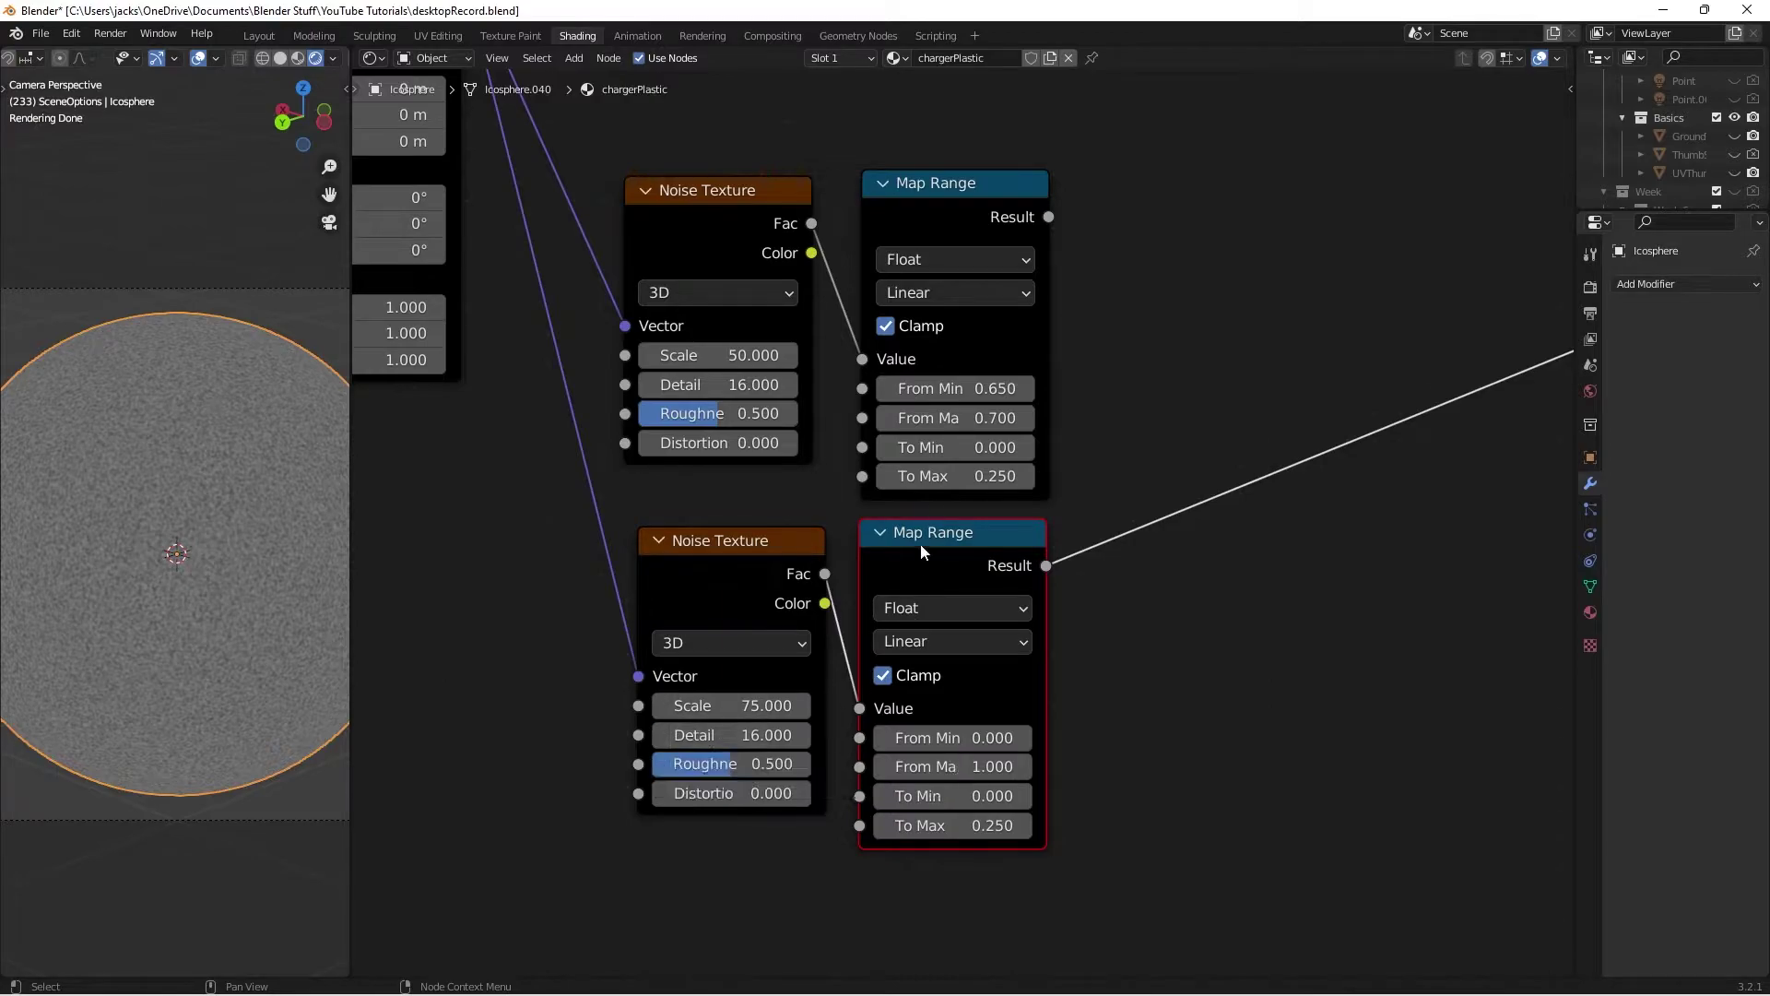
{"action": "key", "text": "ctrl+s"}
Step: Add a Mix node on the link between the lower duplicated Map Range and the Viewer
{"action": "scroll", "coordinate": [1264, 424], "scroll_direction": "down", "scroll_amount": 1}
{"action": "middle_click_drag", "start_coordinate": [1267, 405], "coordinate": [1165, 451]}
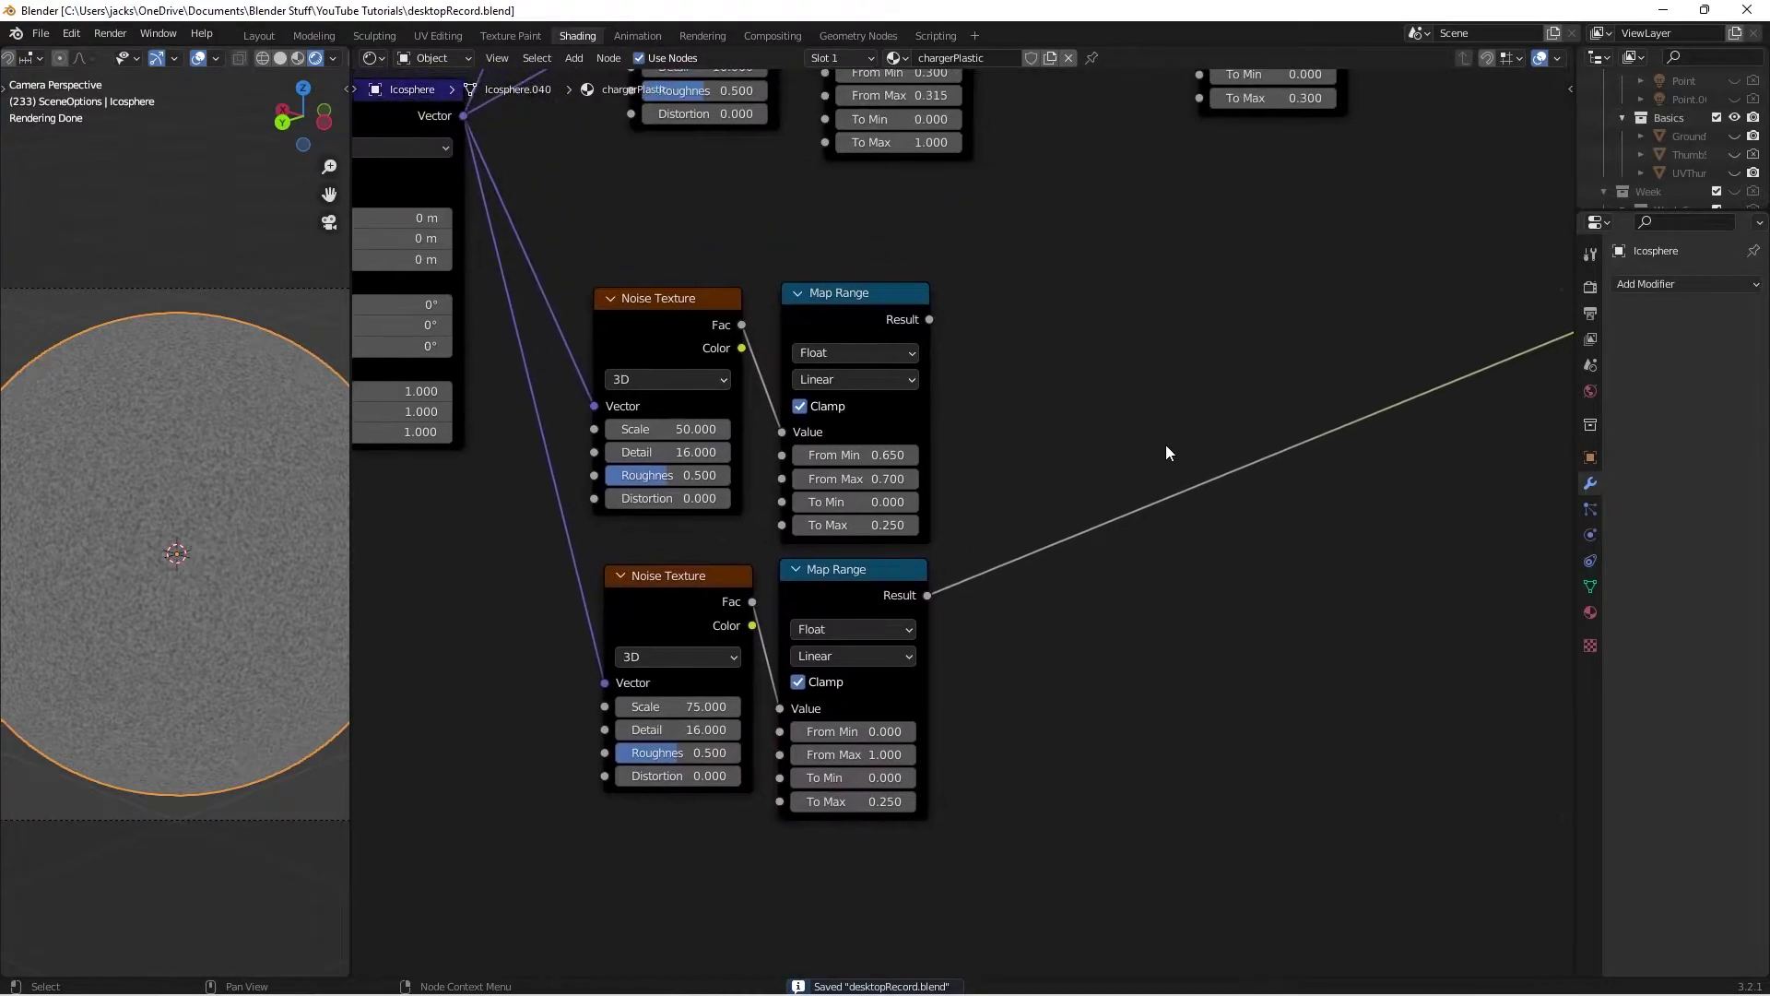
{"action": "key", "text": "shift+a"}
{"action": "left_click", "coordinate": [1165, 445]}
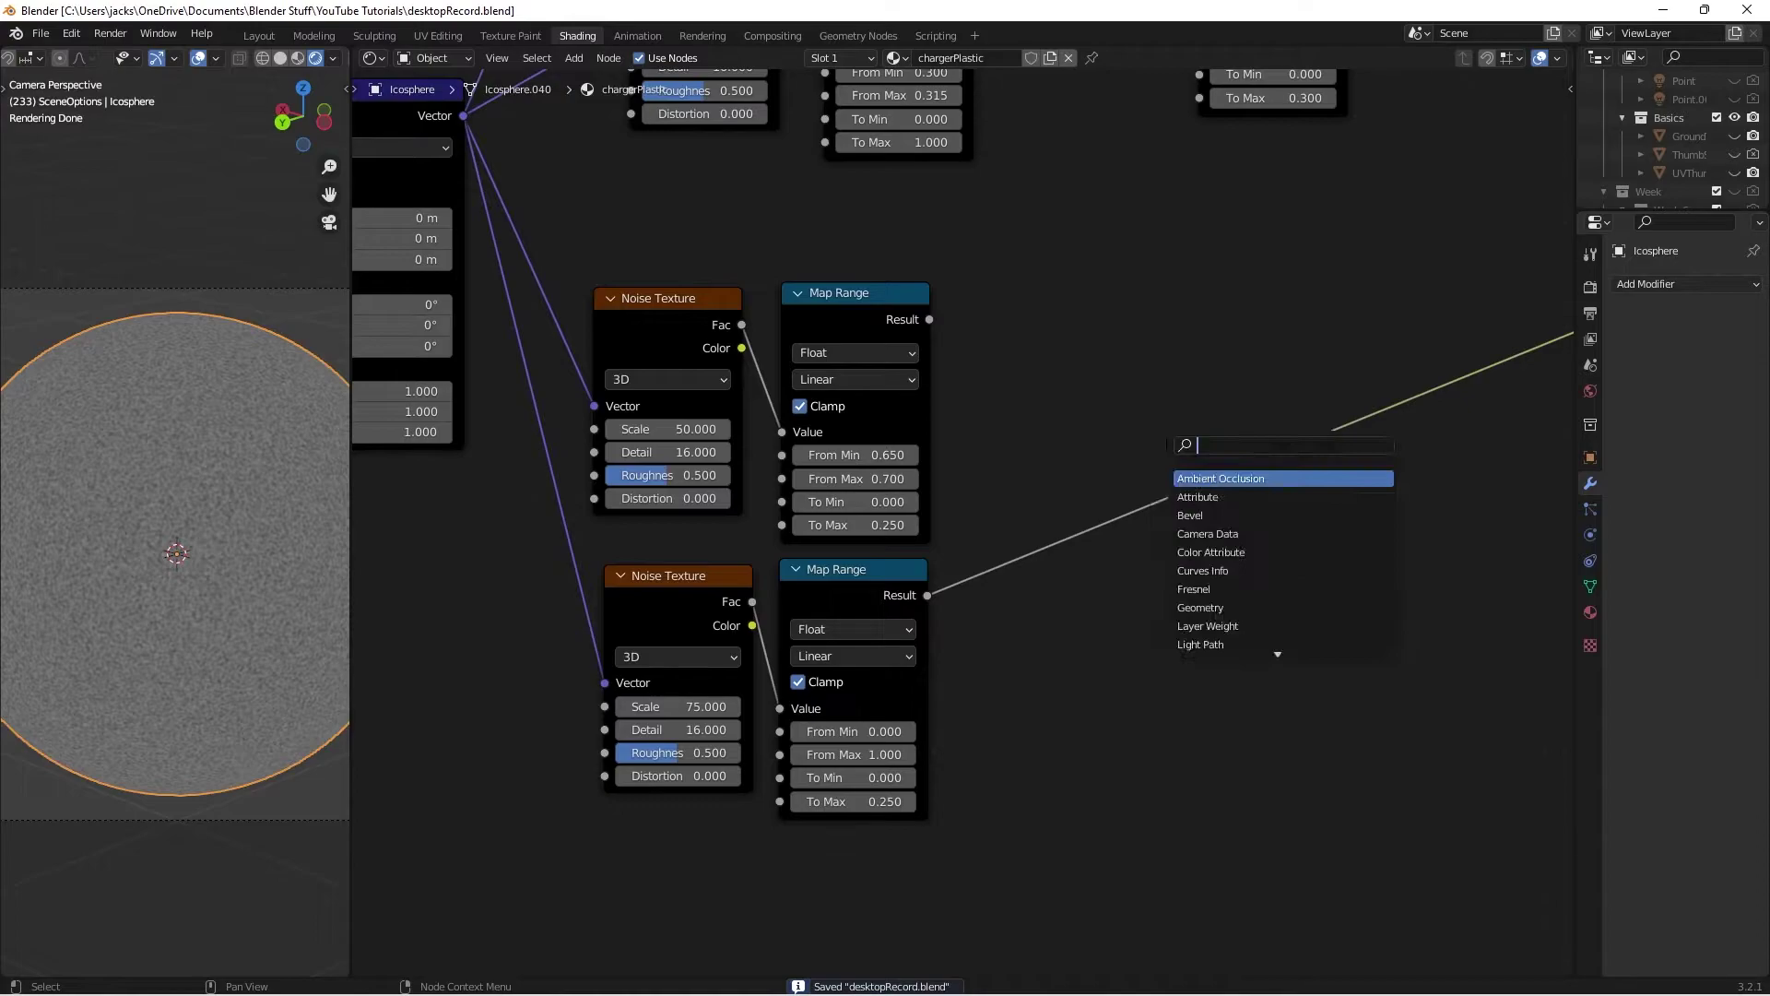
{"action": "type", "text": "mix"}
{"action": "key", "text": "Return"}
{"action": "left_click", "coordinate": [1113, 415]}
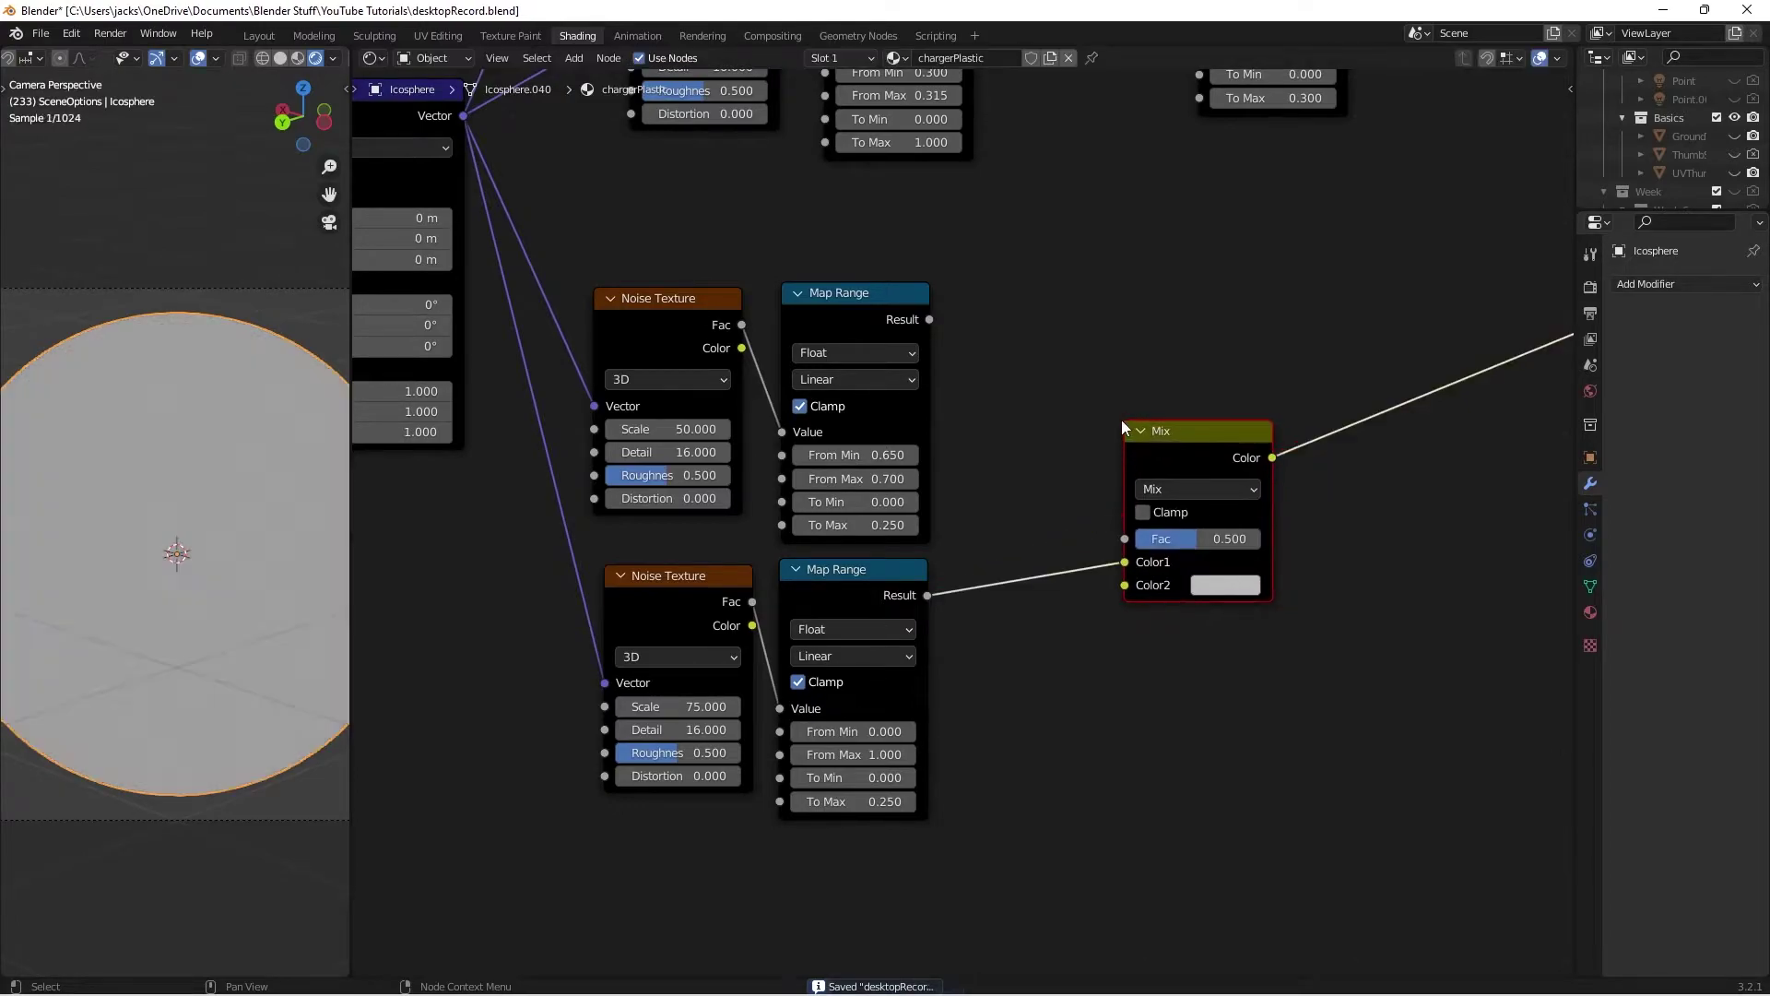
Step: Feed the upper duplicated Map Range into the Mix node's Color1, with the lower one in Color2, and tidy the node's position
{"action": "left_click_drag", "start_coordinate": [929, 319], "coordinate": [1114, 559]}
{"action": "left_click_drag", "start_coordinate": [1165, 439], "coordinate": [1124, 428]}
{"action": "left_click", "coordinate": [1116, 383]}
{"action": "middle_click_drag", "start_coordinate": [1163, 345], "coordinate": [1056, 351]}
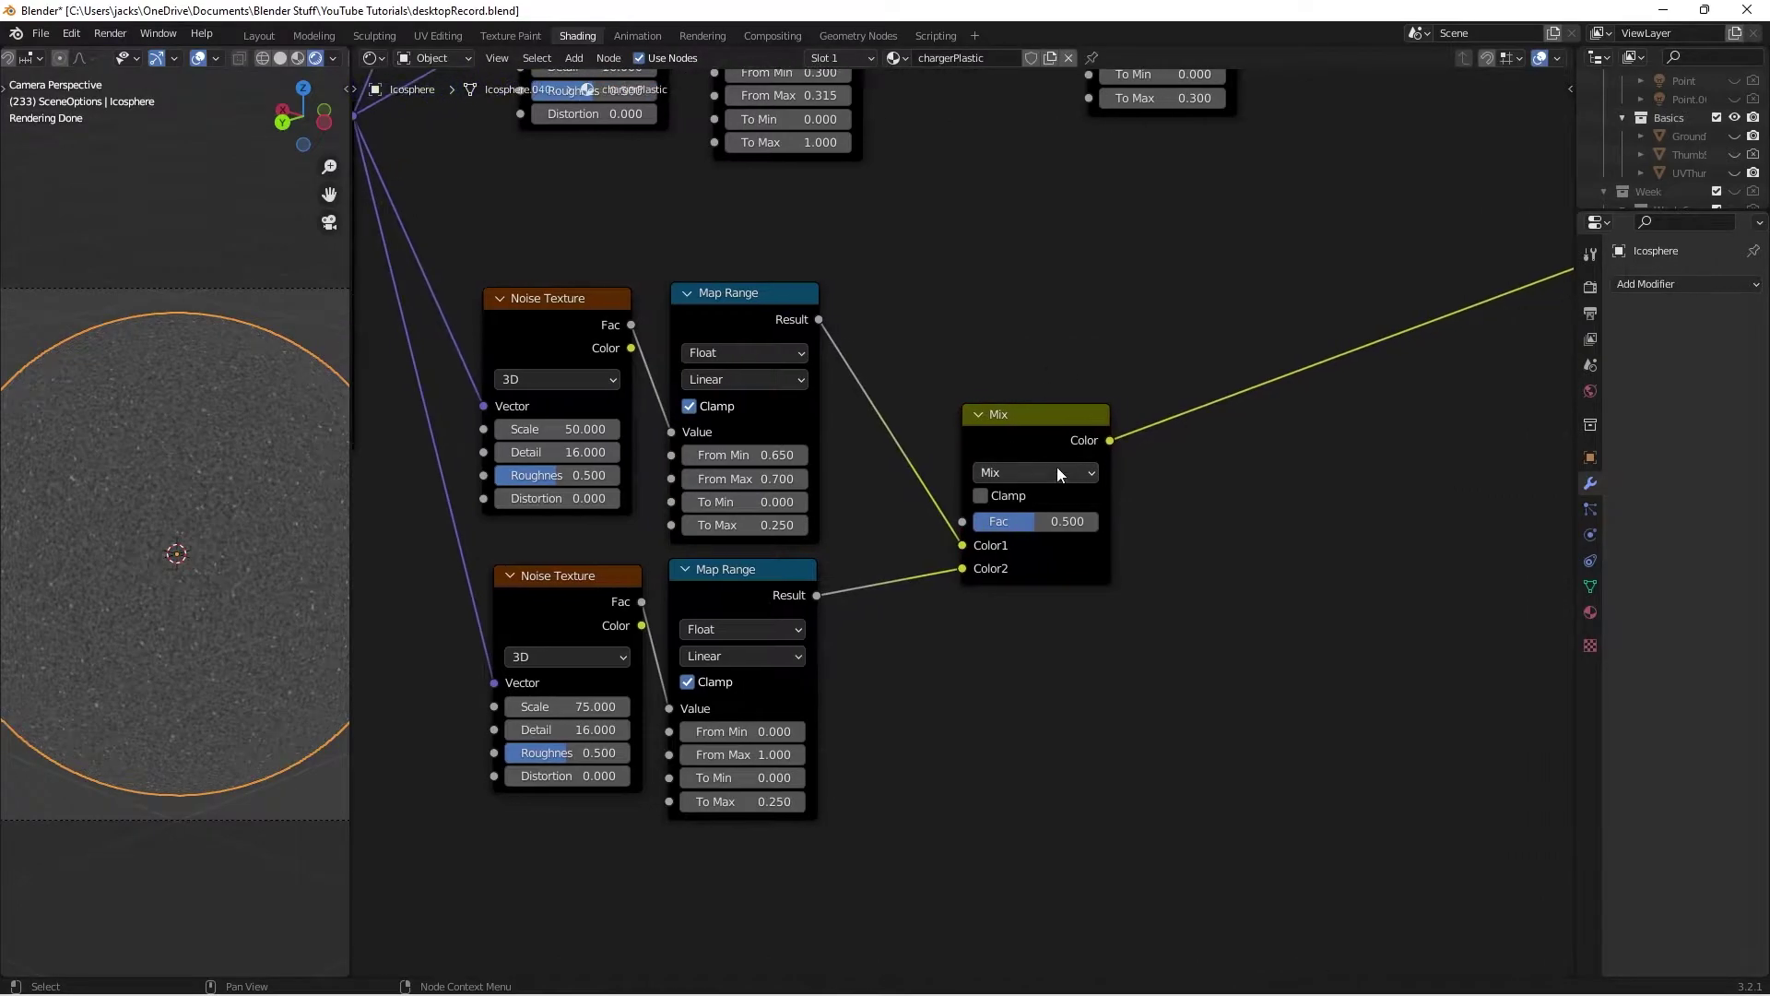
Step: Change the Mix node's blend mode to Add with a Fac of 1, and move it closer to the Map Range nodes
{"action": "left_click", "coordinate": [1058, 473]}
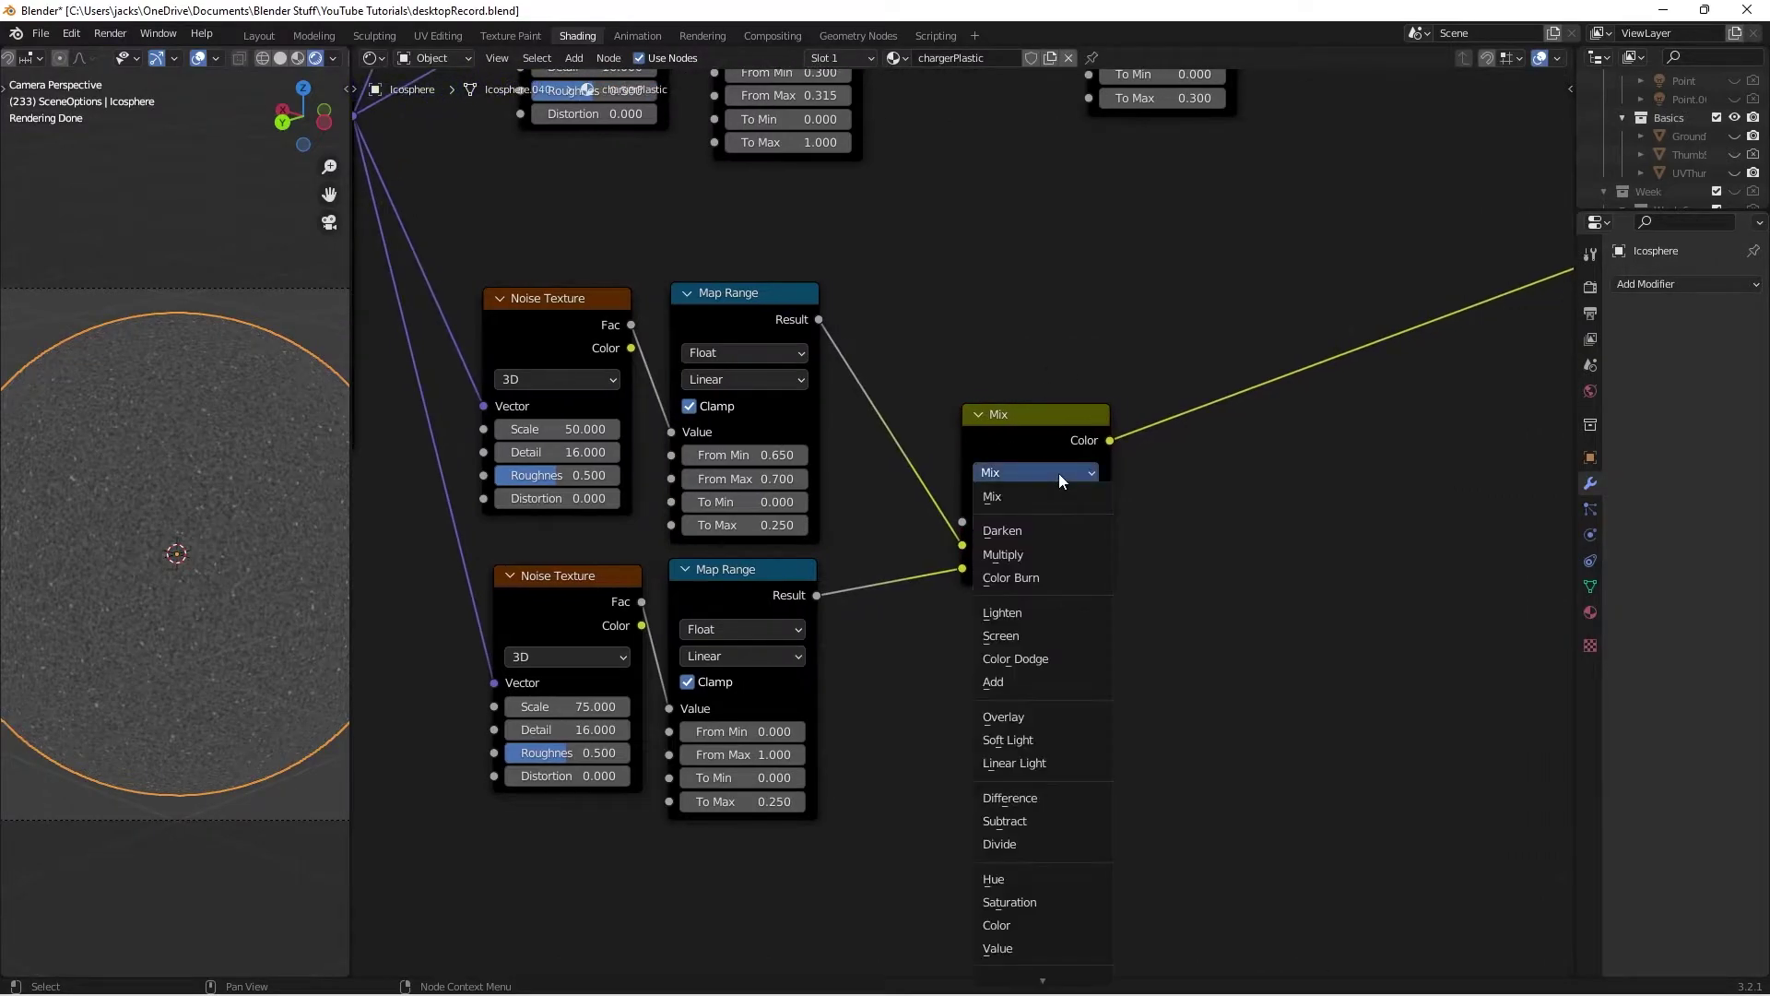
{"action": "left_click", "coordinate": [1023, 682]}
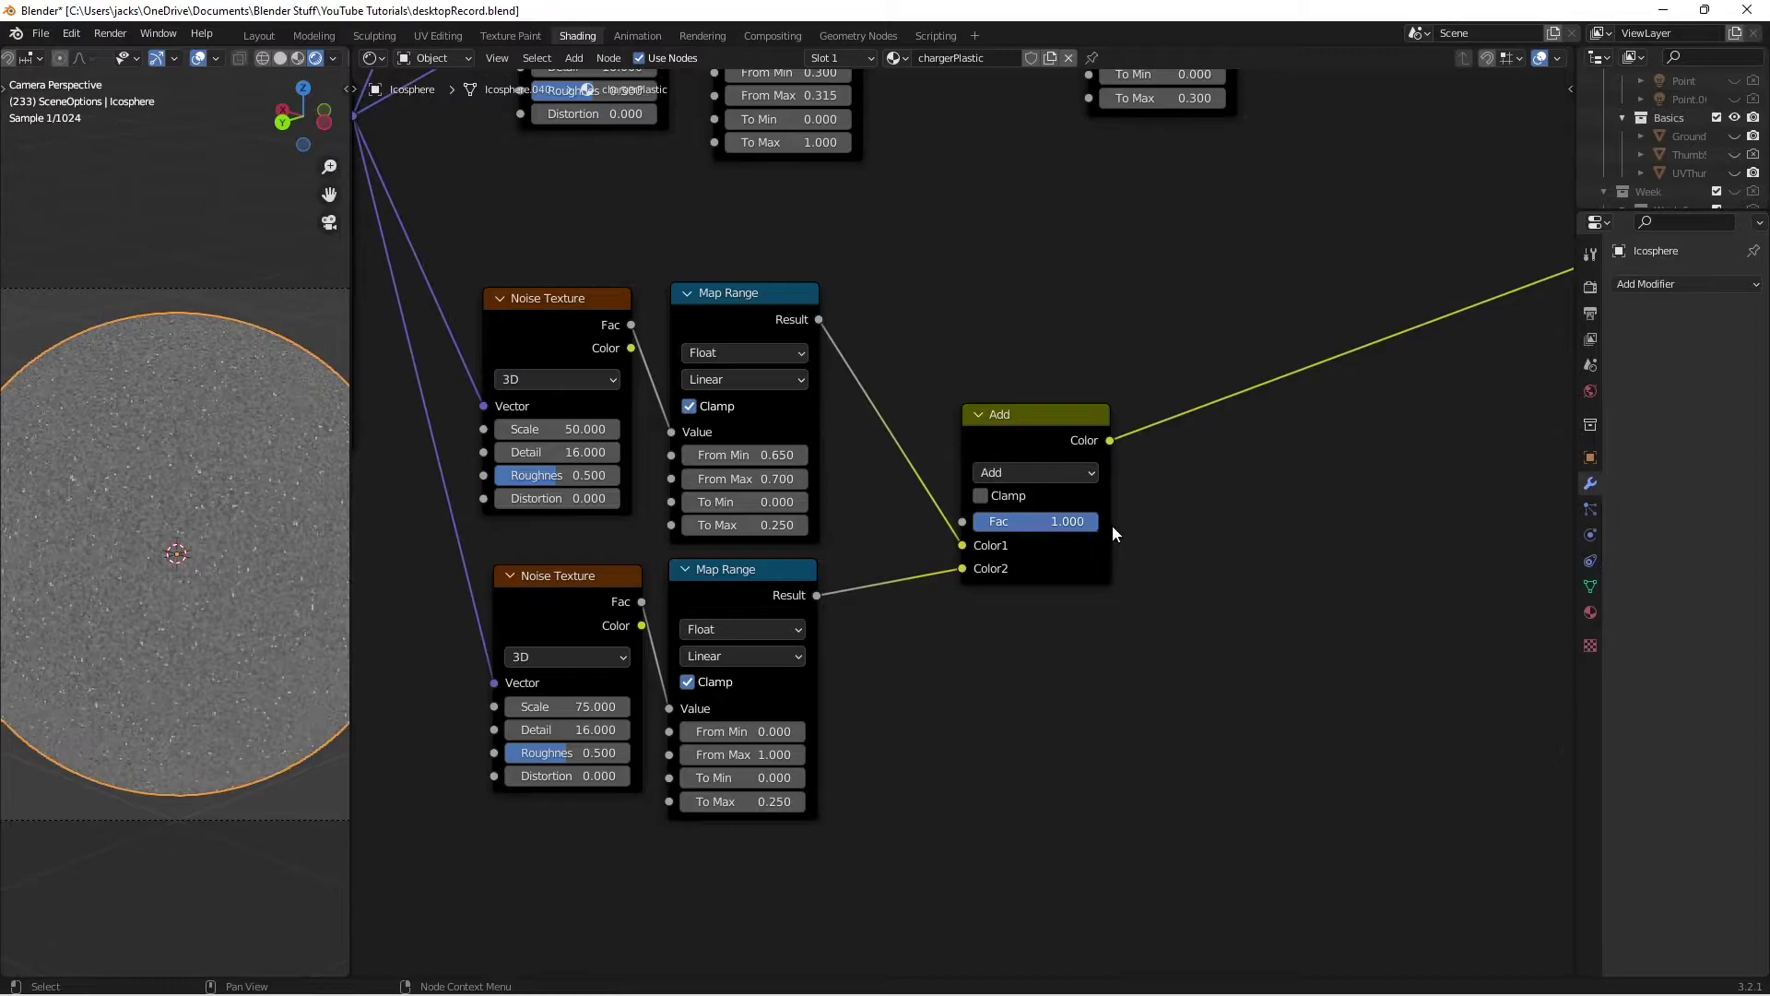
{"action": "left_click_drag", "start_coordinate": [1045, 443], "coordinate": [985, 458]}
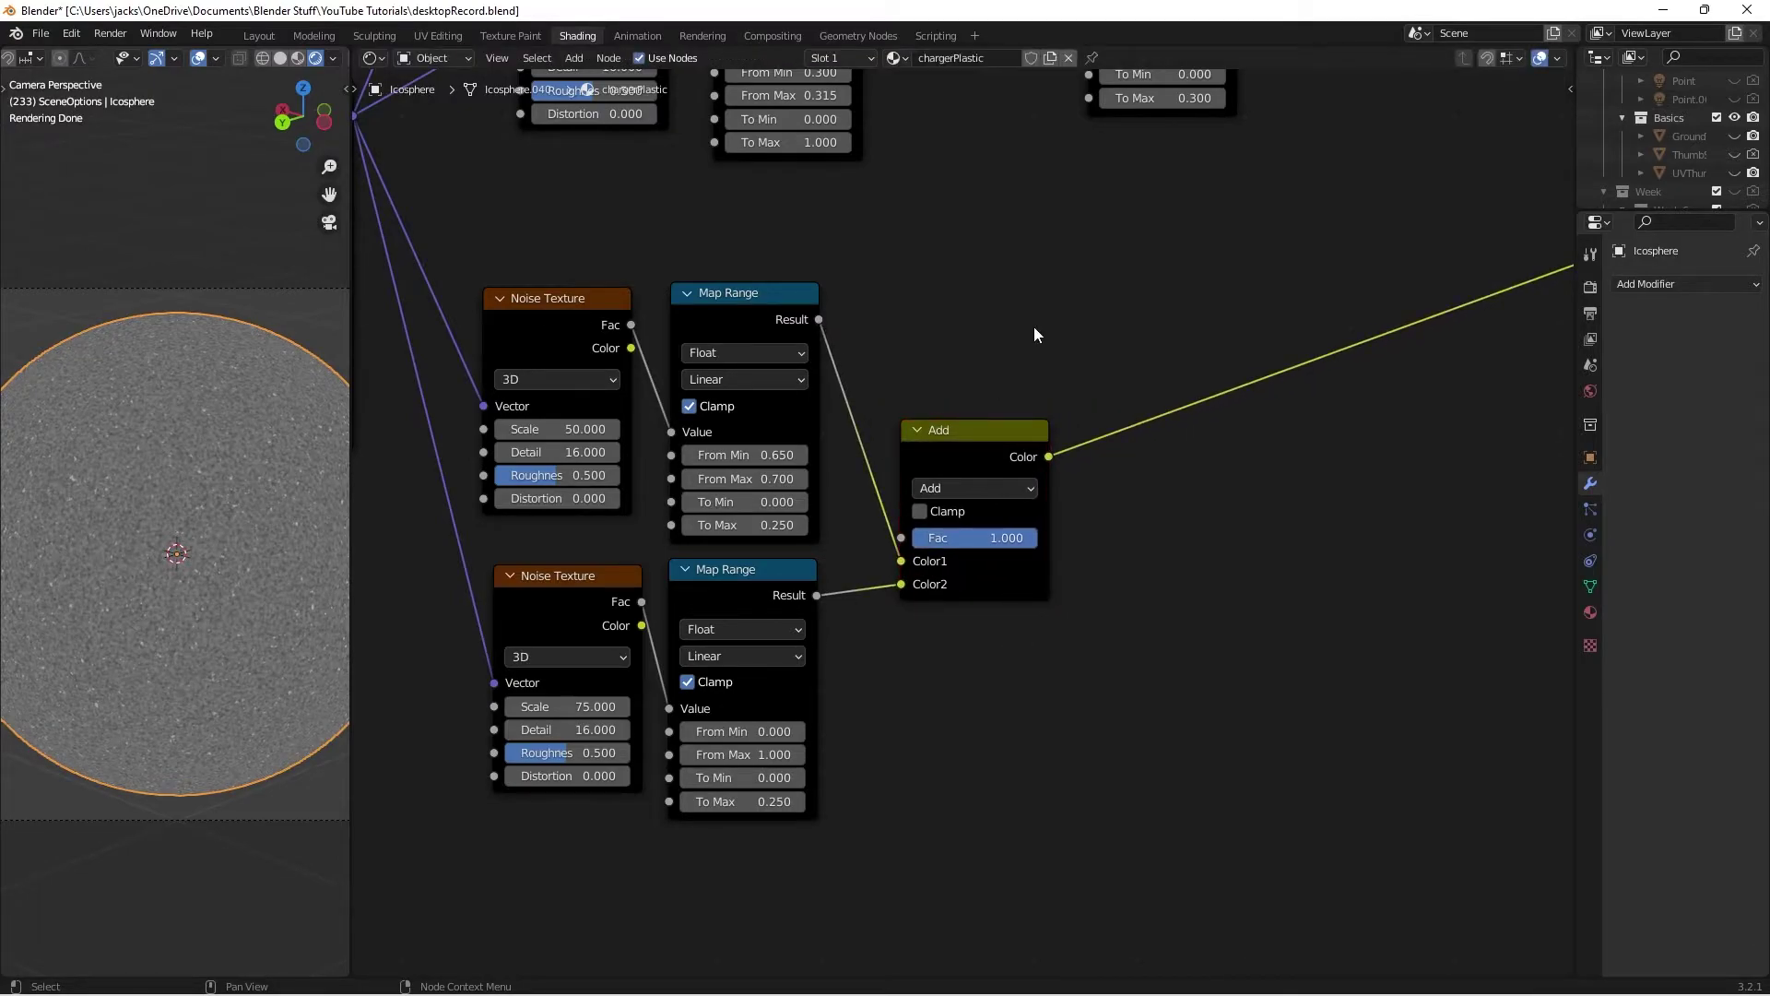
Step: Move the Map Range after the Multiply node slightly down and shift the Add node away from its inputs
{"action": "middle_click_drag", "start_coordinate": [1168, 145], "coordinate": [900, 332]}
{"action": "scroll", "coordinate": [947, 372], "scroll_direction": "down", "scroll_amount": 3}
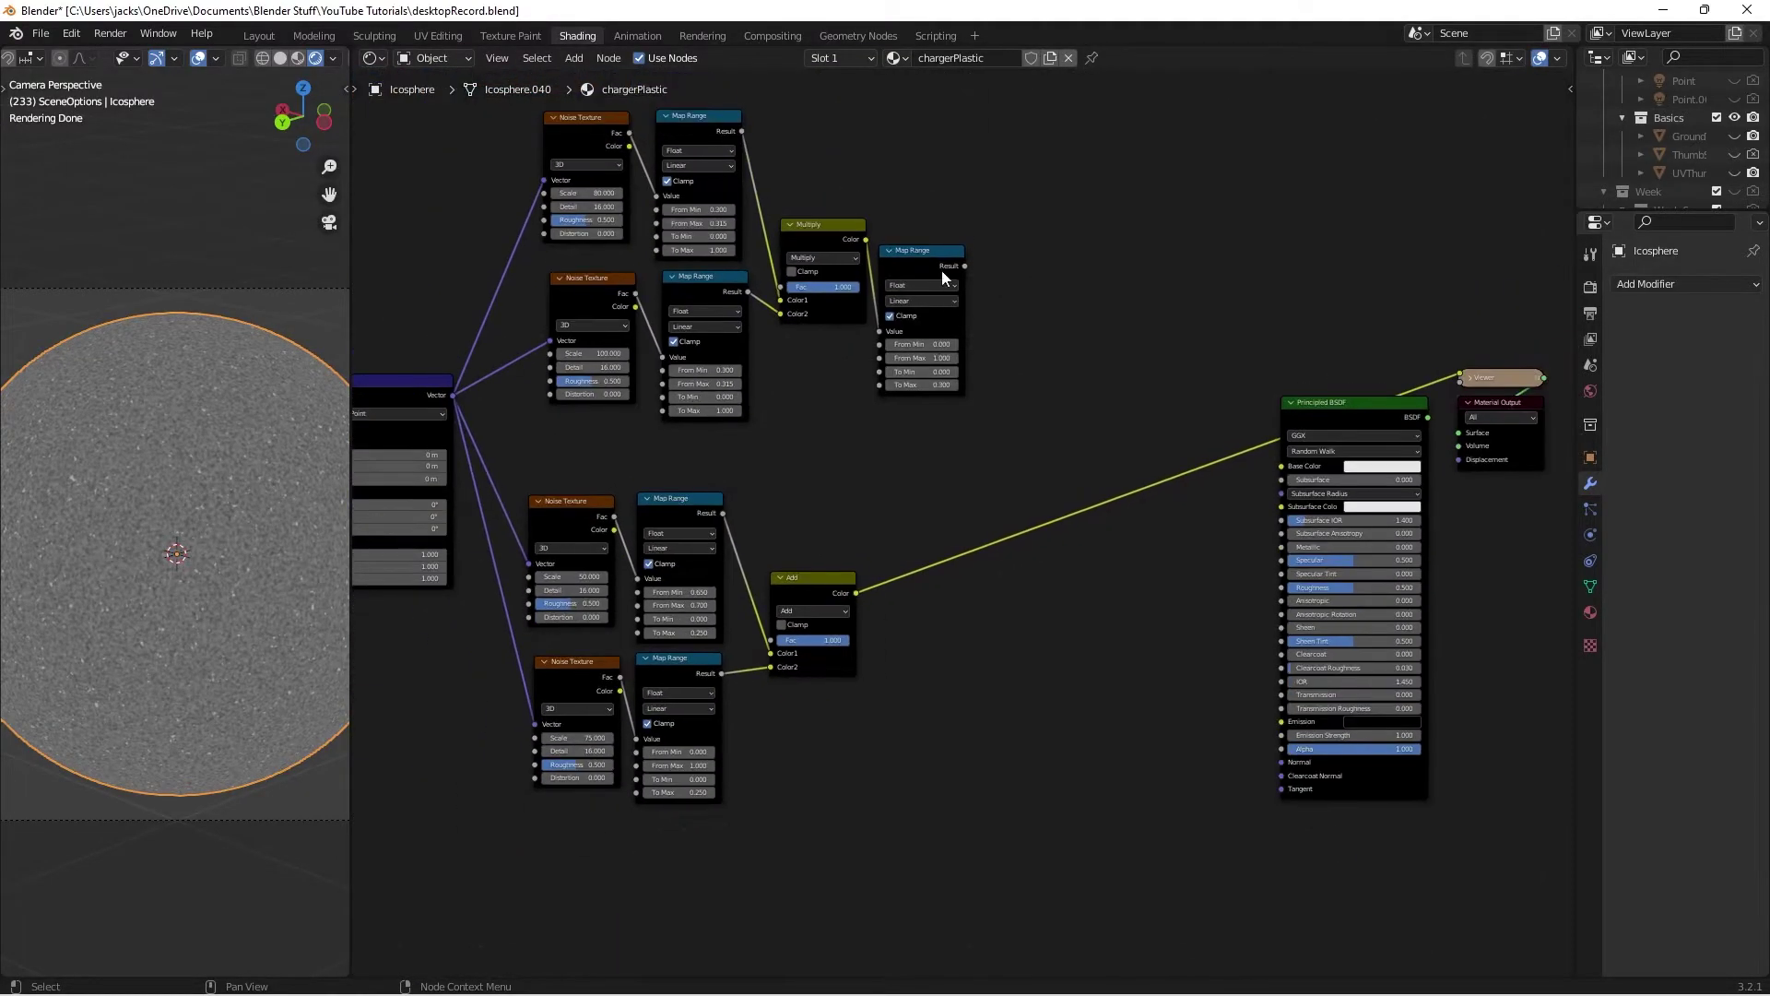
{"action": "left_click_drag", "start_coordinate": [943, 276], "coordinate": [955, 321]}
{"action": "left_click", "coordinate": [811, 583]}
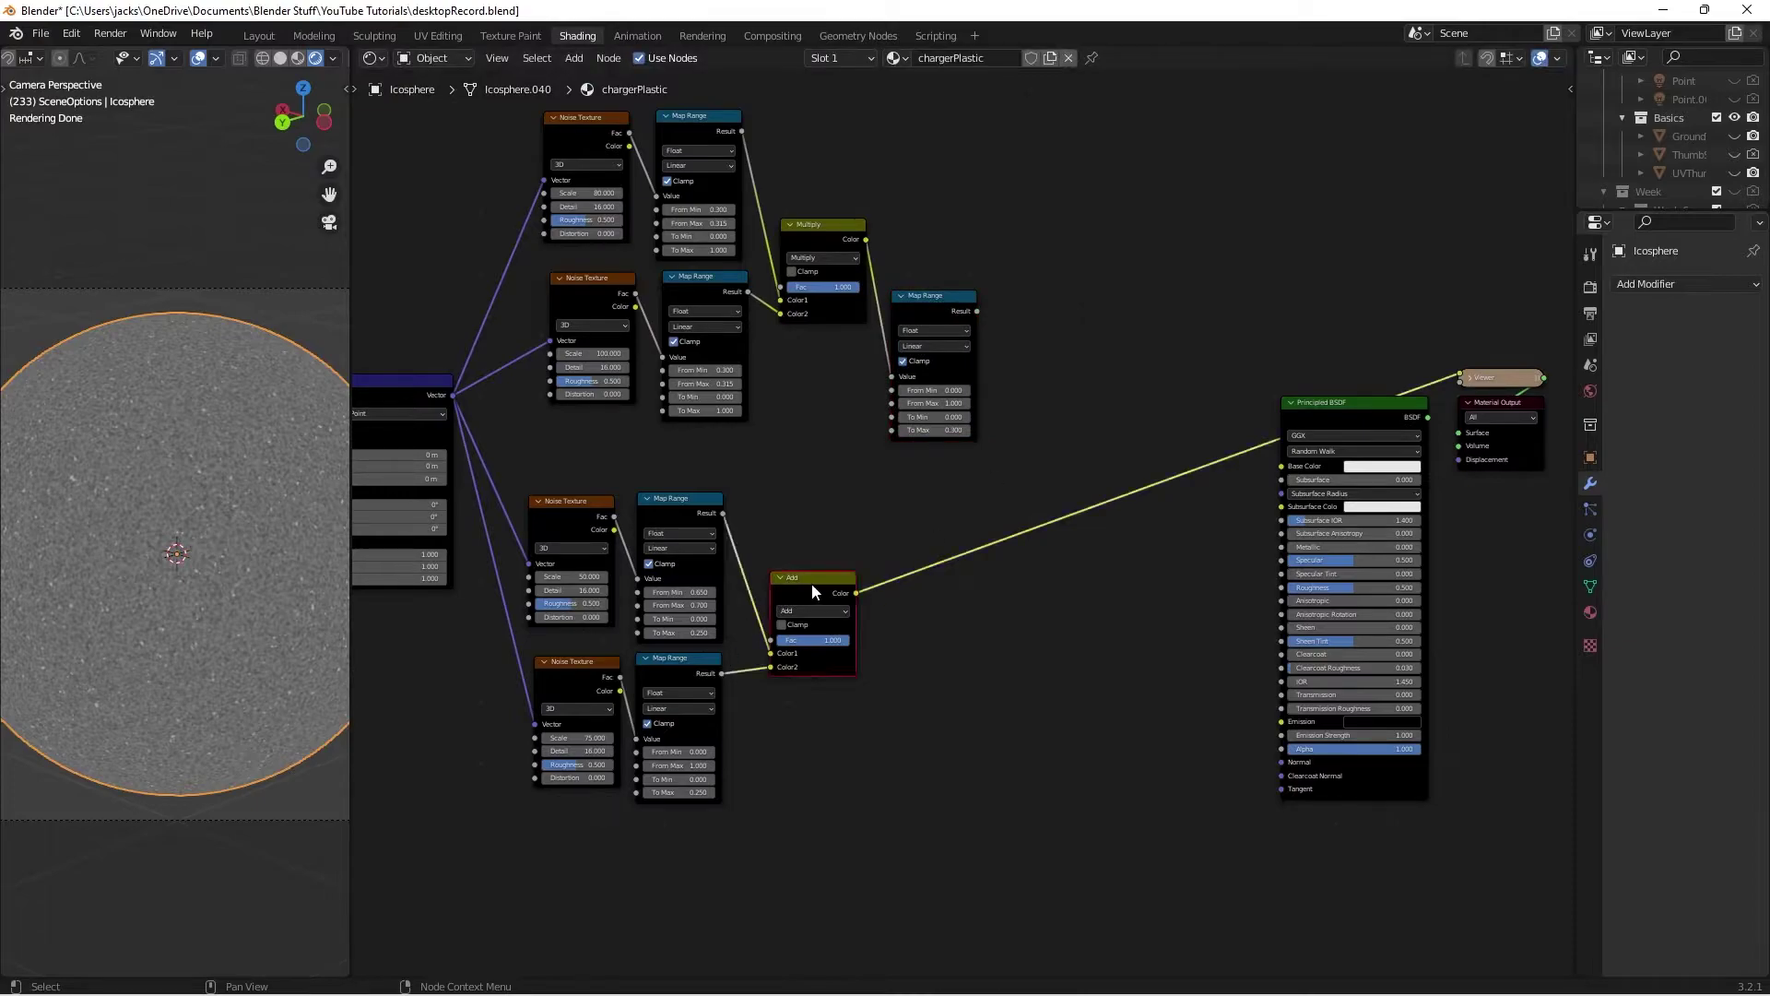
{"action": "left_click_drag", "start_coordinate": [812, 585], "coordinate": [841, 592]}
Step: Duplicate the Add node onto its output link and connect the Map Range after Multiply to the copy's Color1
{"action": "key", "text": "shift+d"}
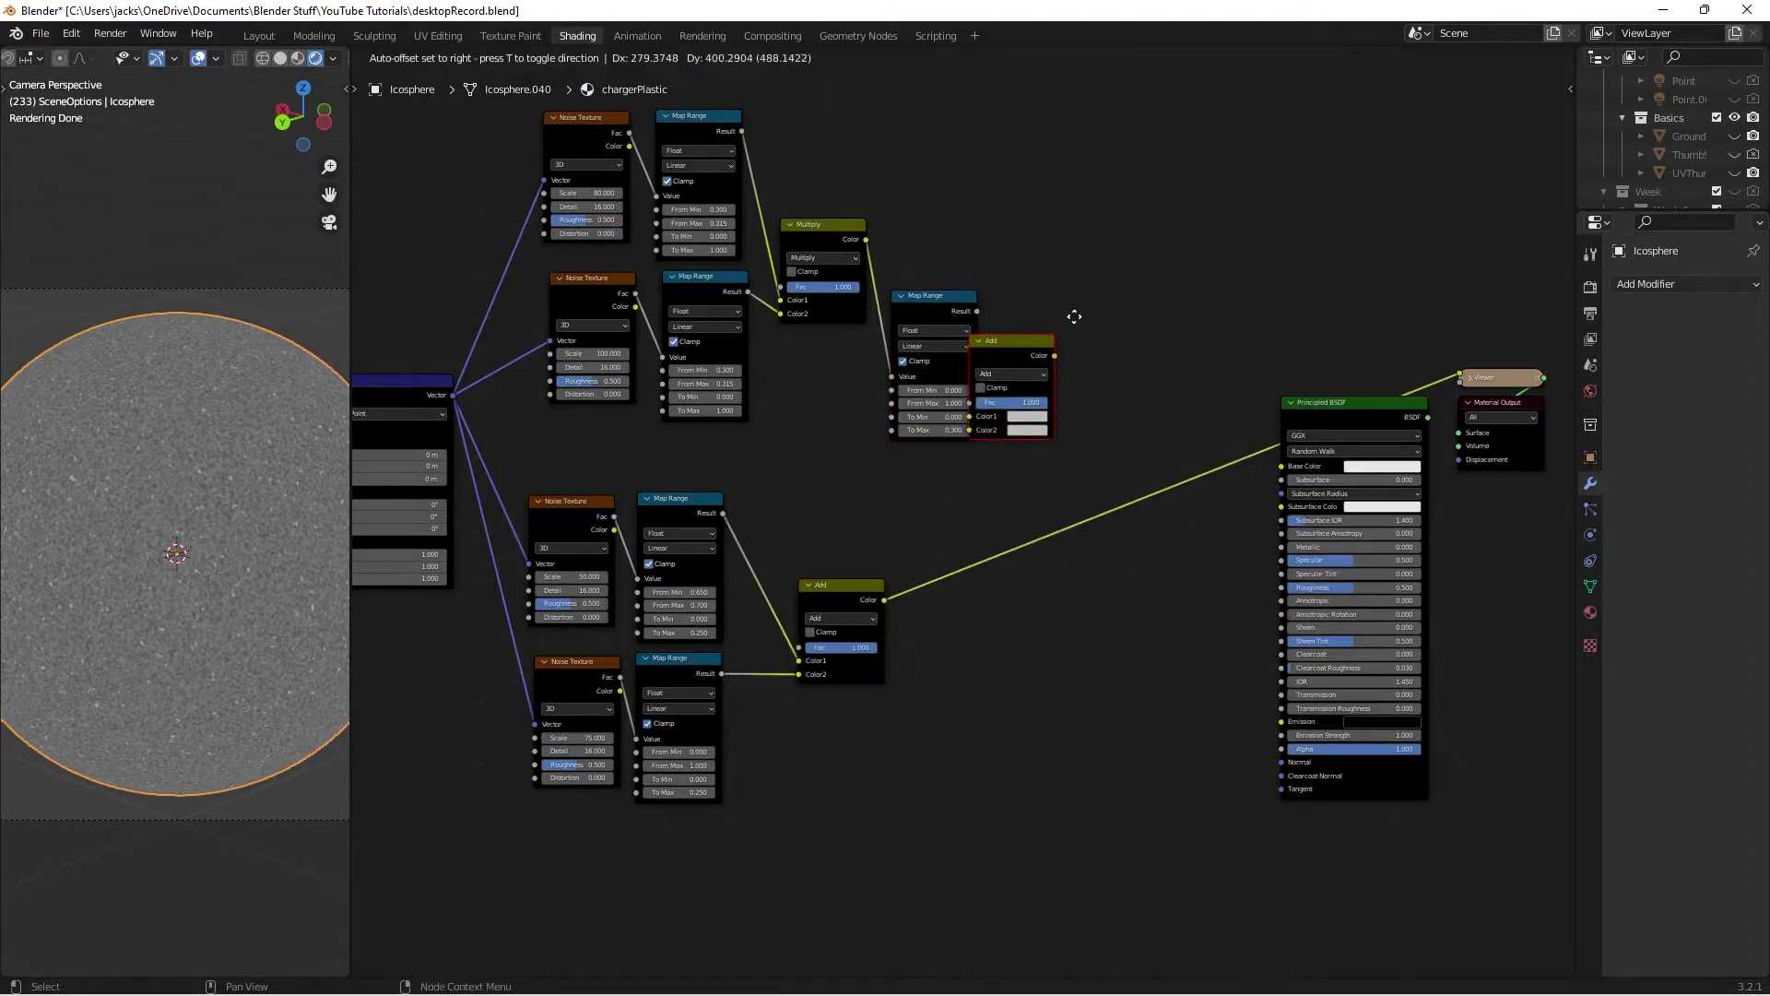
{"action": "left_click", "coordinate": [1070, 446]}
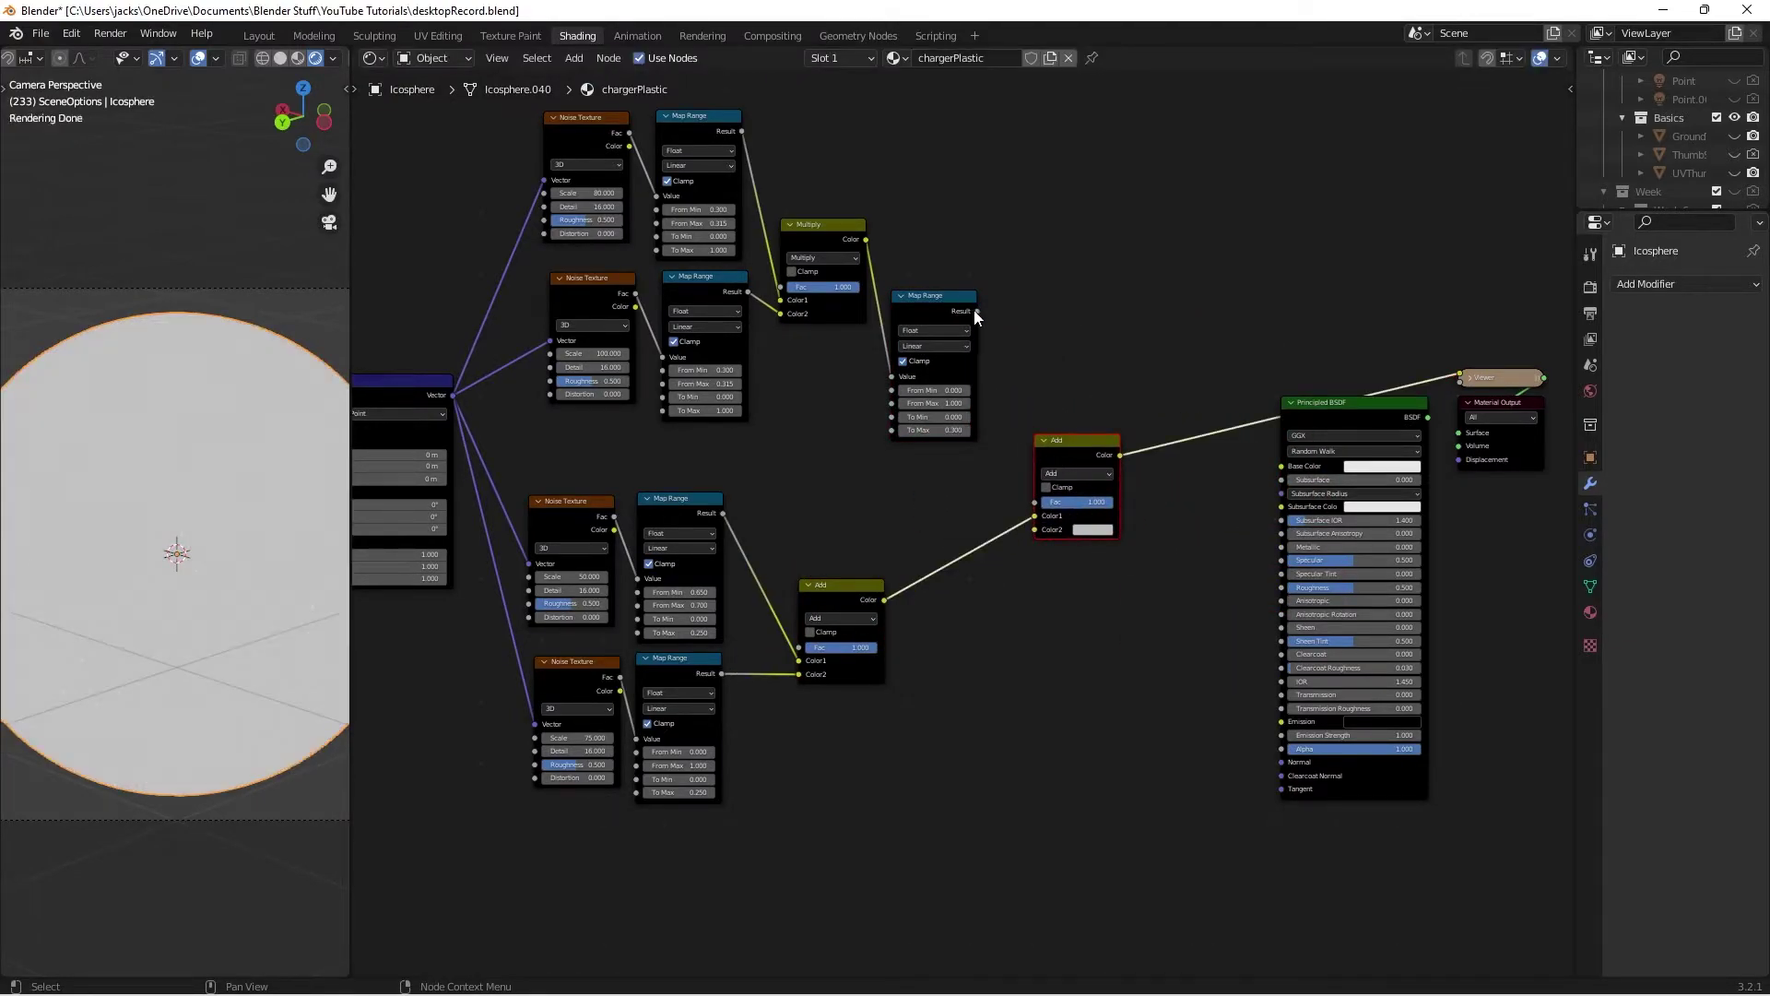
{"action": "left_click_drag", "start_coordinate": [976, 311], "coordinate": [1035, 516]}
{"action": "left_click_drag", "start_coordinate": [1068, 438], "coordinate": [1062, 453]}
{"action": "left_click", "coordinate": [973, 488]}
Step: Enable Clamp on the duplicated Add node, connect its Color to the Principled BSDF's Roughness, and save the file
{"action": "scroll", "coordinate": [141, 597], "scroll_direction": "up", "scroll_amount": 1}
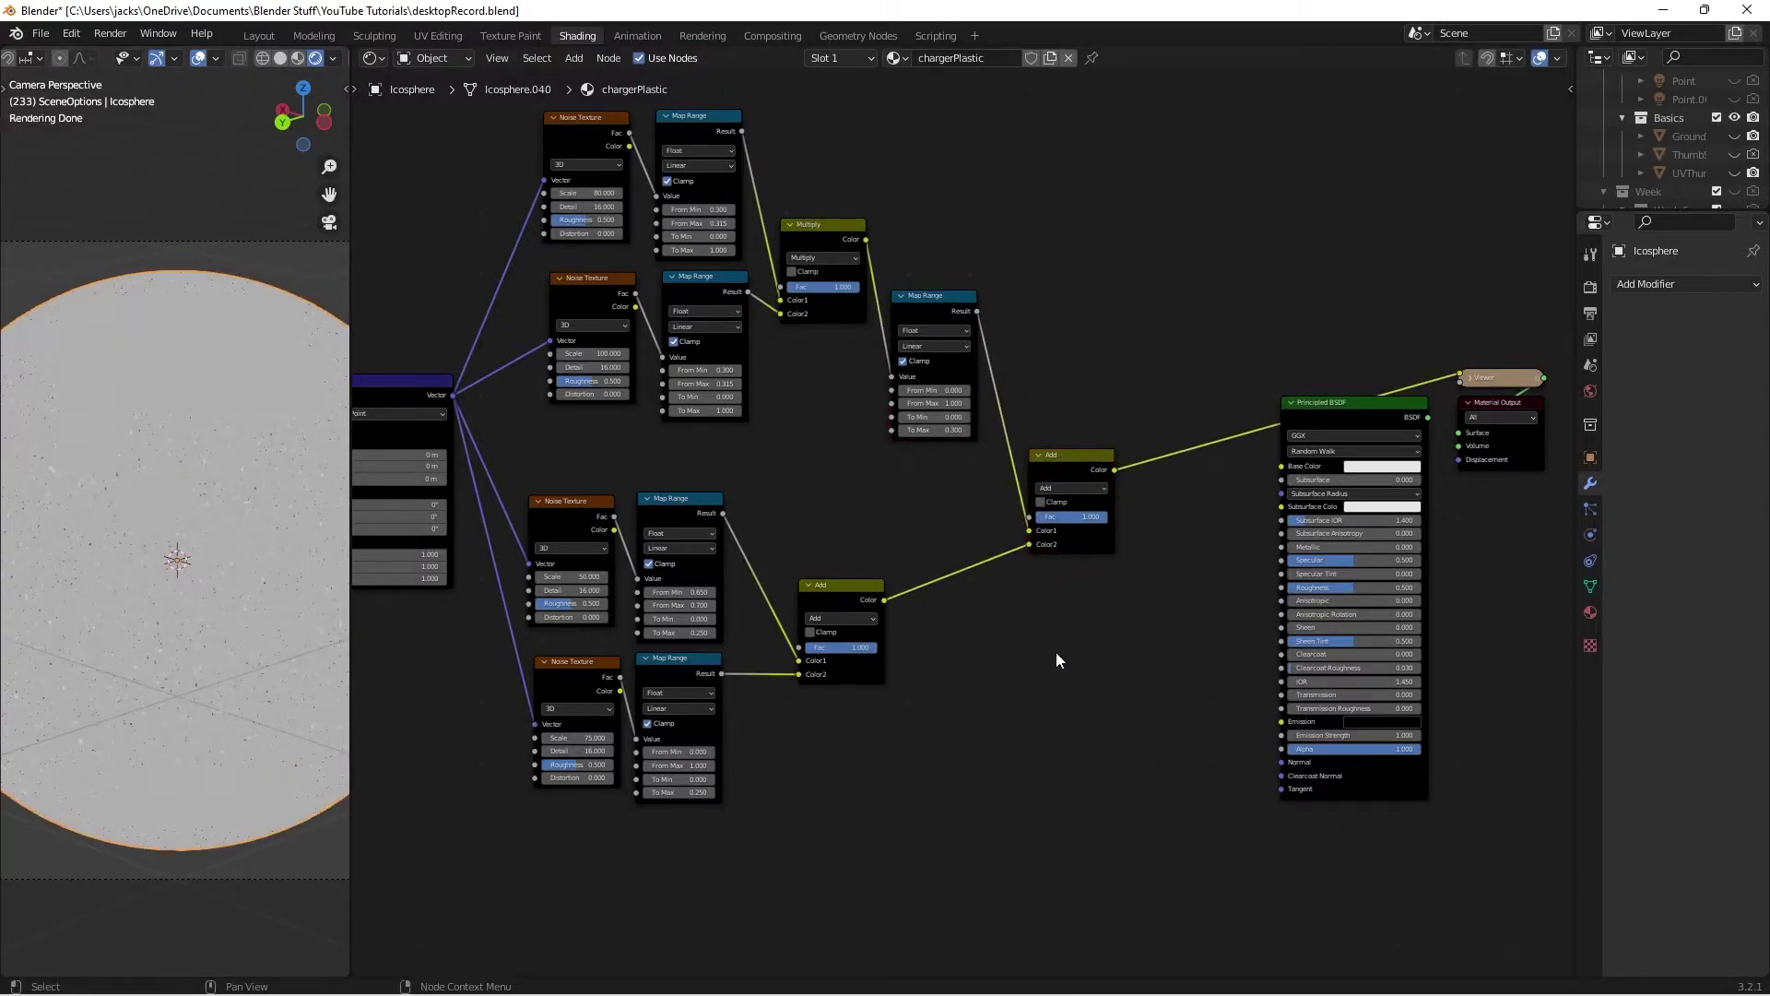
{"action": "left_click", "coordinate": [1057, 504]}
{"action": "middle_click_drag", "start_coordinate": [1044, 424], "coordinate": [1138, 506], "text": "ctrl"}
{"action": "left_click_drag", "start_coordinate": [1040, 458], "coordinate": [1318, 609]}
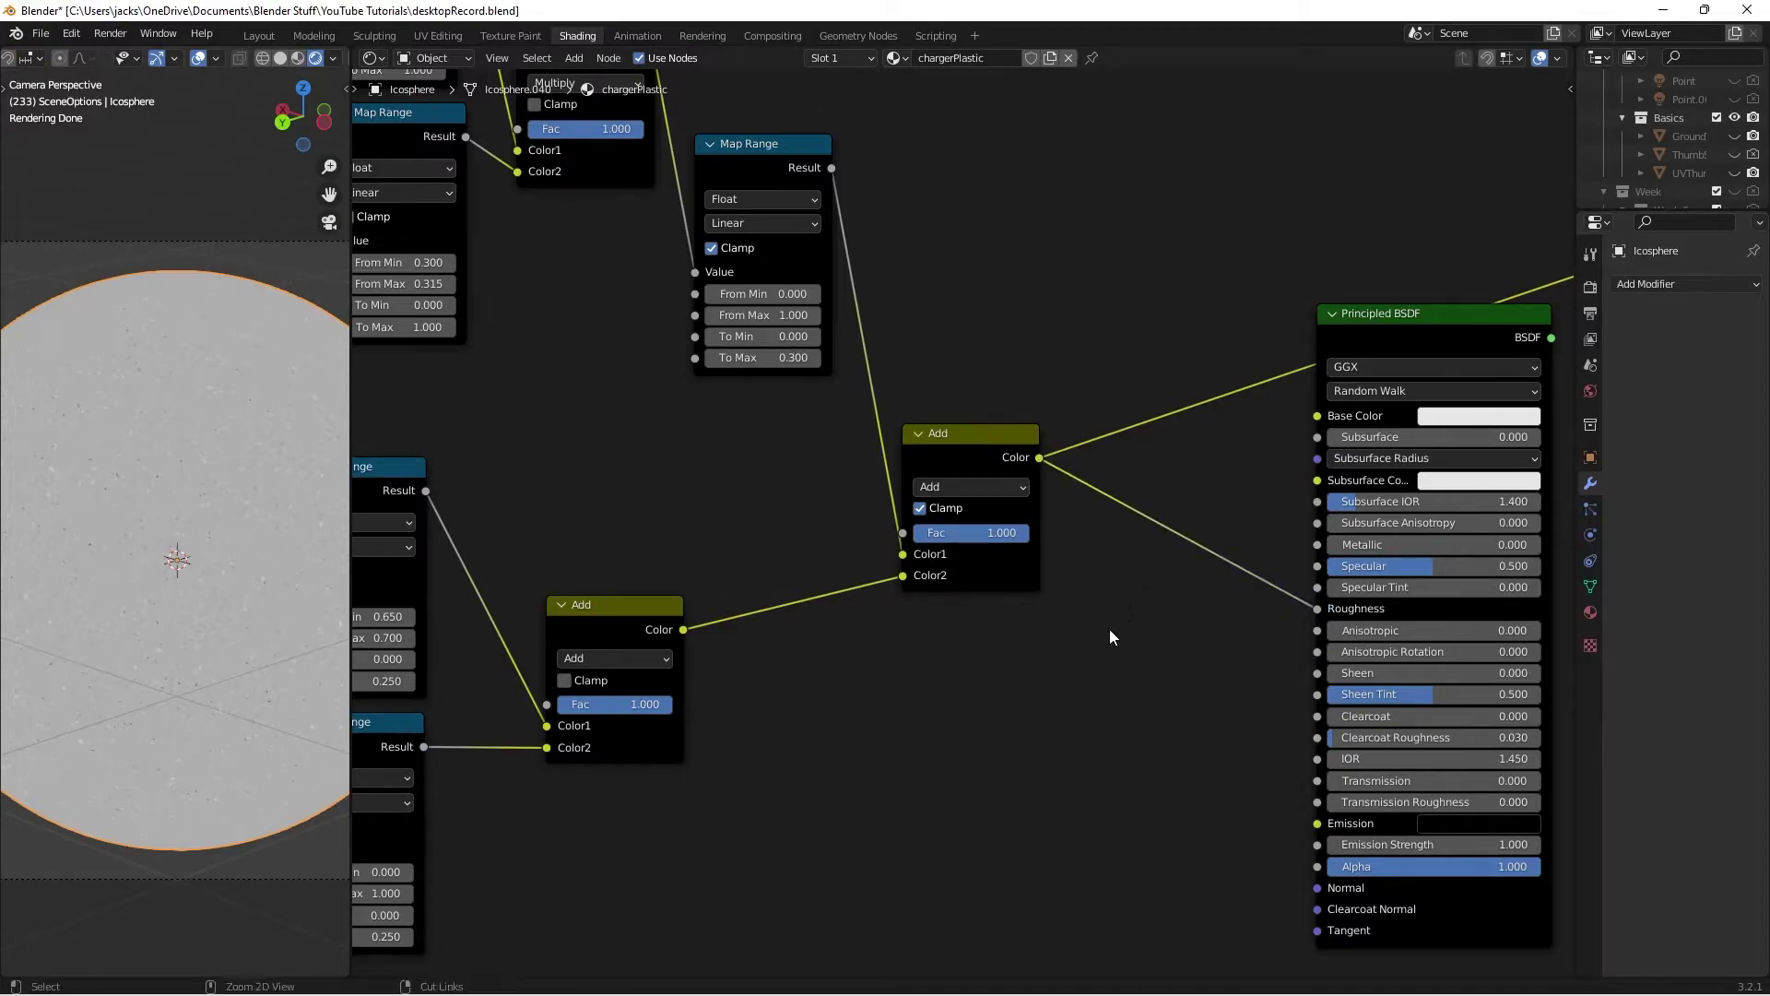
{"action": "key", "text": "ctrl+s"}
Step: Nudge the first Add node toward its inputs and place a Bump node below the clamped Add node
{"action": "scroll", "coordinate": [1104, 632], "scroll_direction": "down", "scroll_amount": 3}
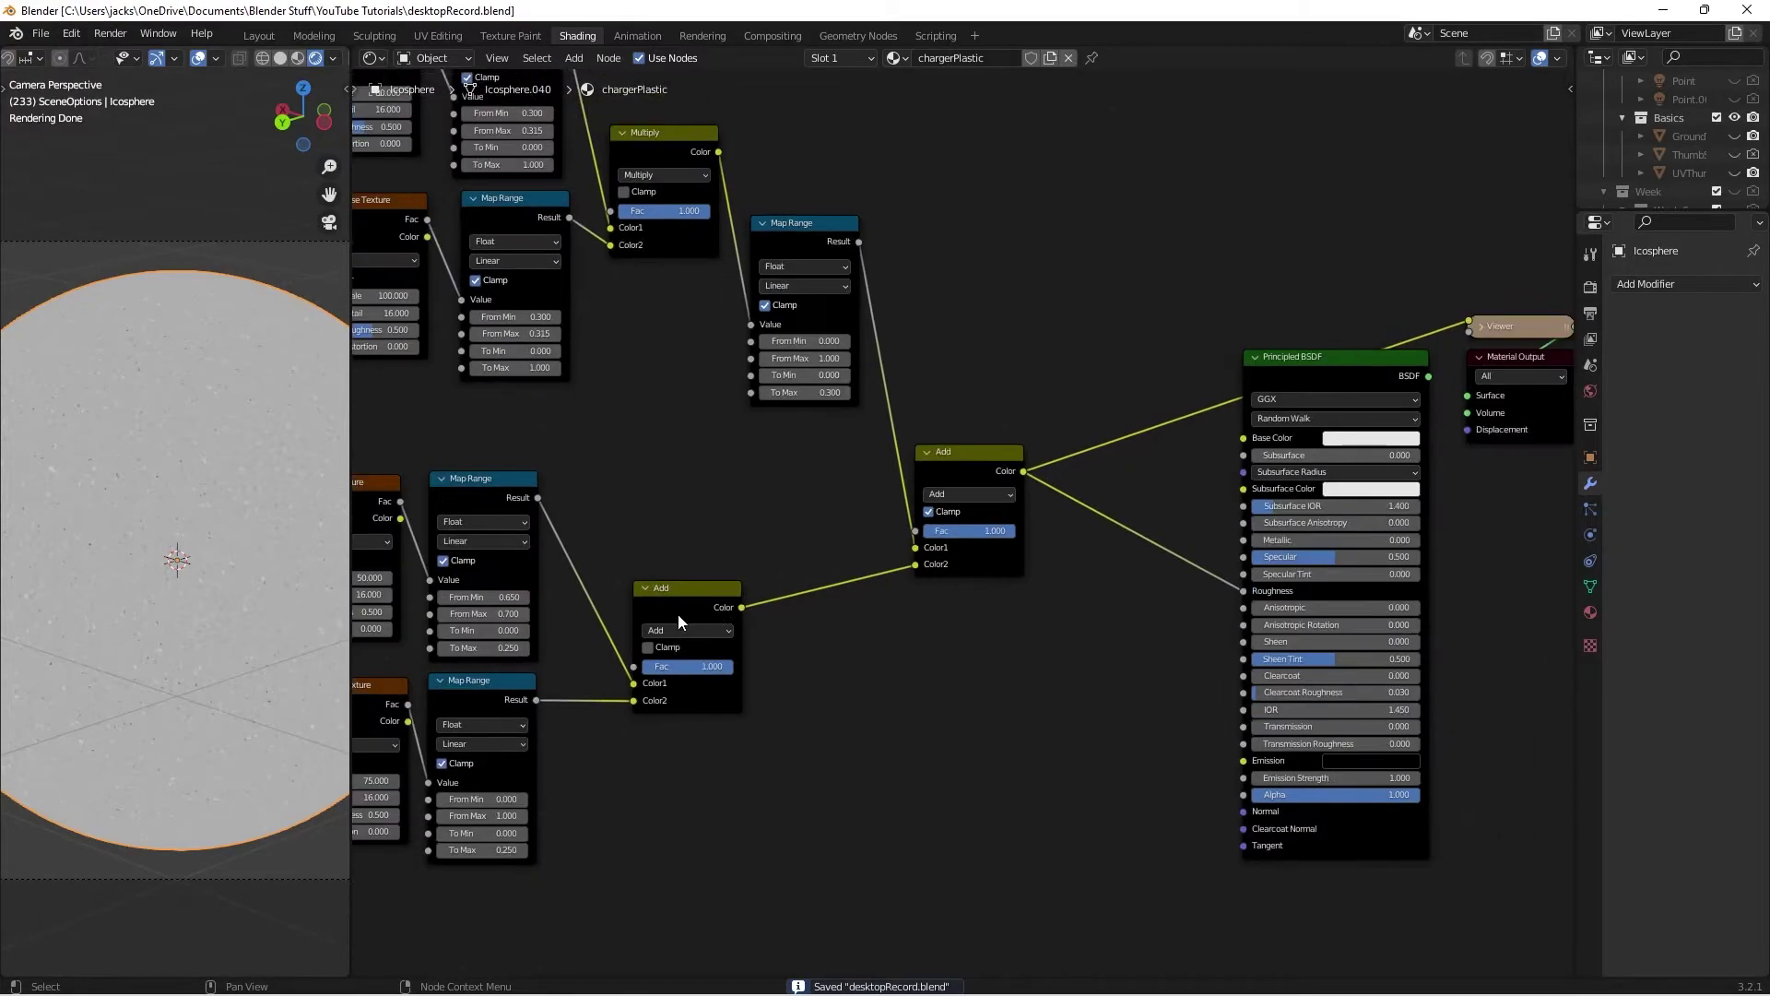
{"action": "mouse_move", "coordinate": [656, 611]}
{"action": "left_mouse_down"}
{"action": "mouse_move", "coordinate": [652, 589]}
{"action": "mouse_move", "coordinate": [632, 616]}
{"action": "left_mouse_up"}
{"action": "scroll", "coordinate": [845, 738], "scroll_direction": "up", "scroll_amount": 2}
{"action": "left_click", "coordinate": [845, 738]}
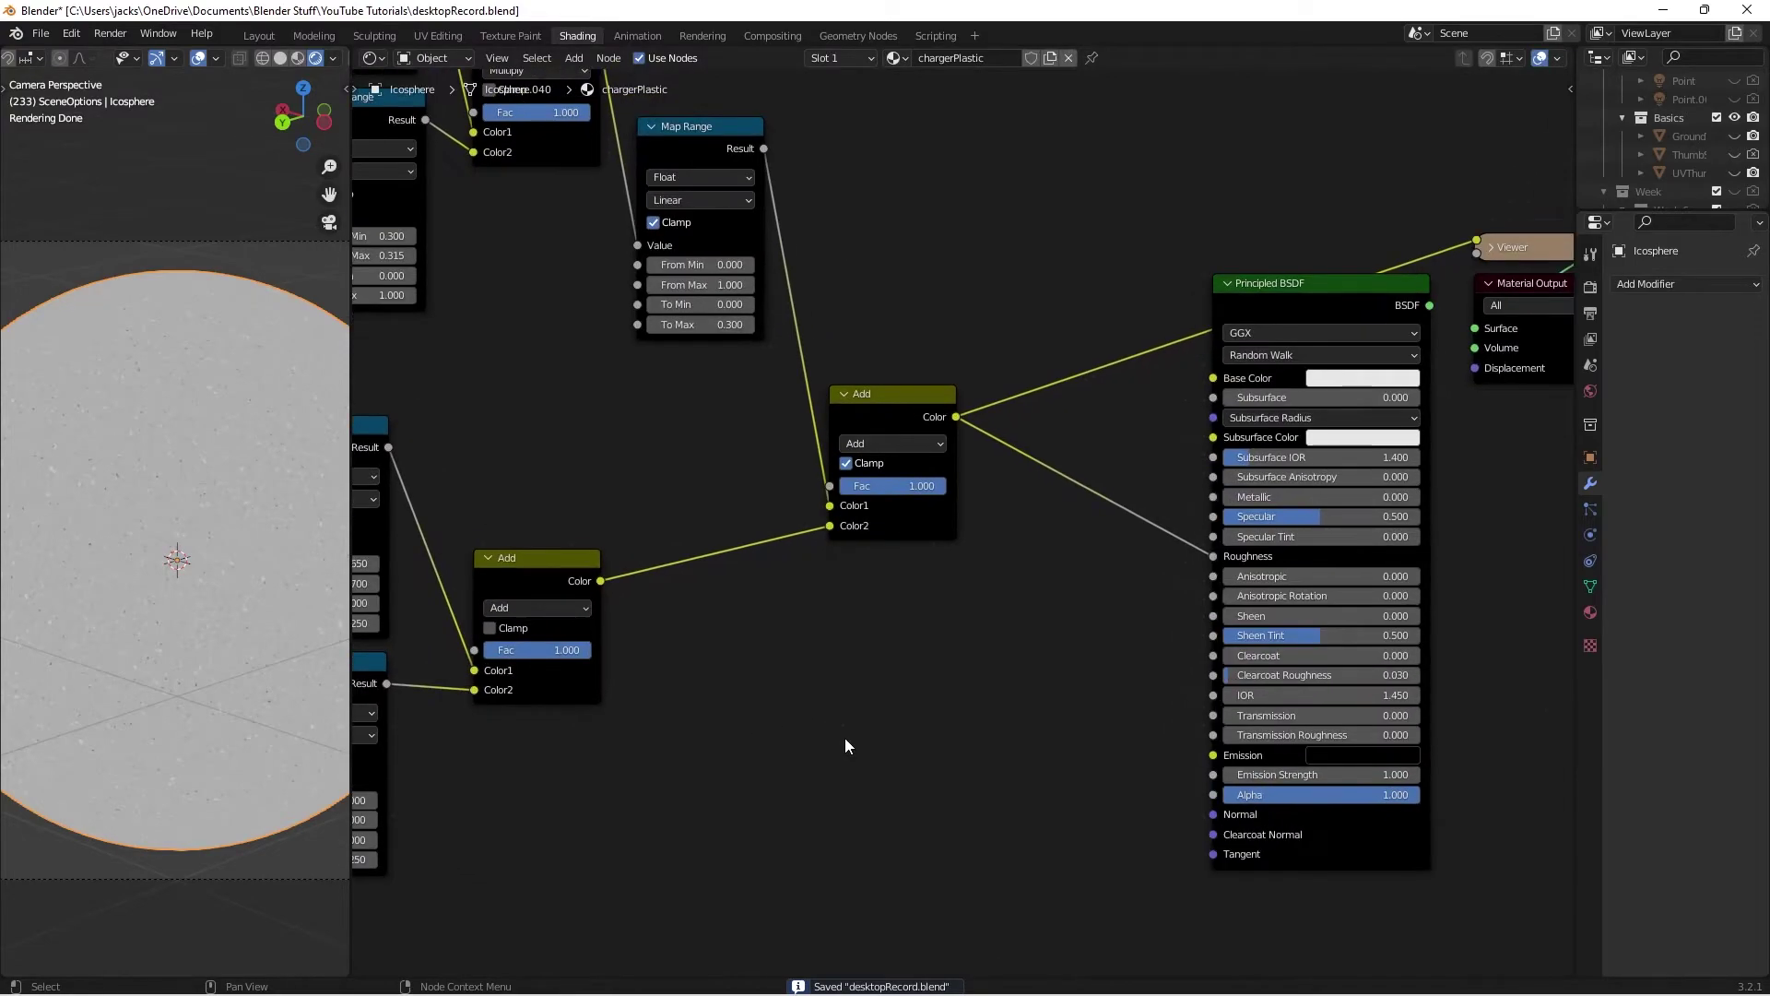
{"action": "key", "text": "shift+a"}
{"action": "left_click", "coordinate": [844, 738]}
{"action": "type", "text": "bump"}
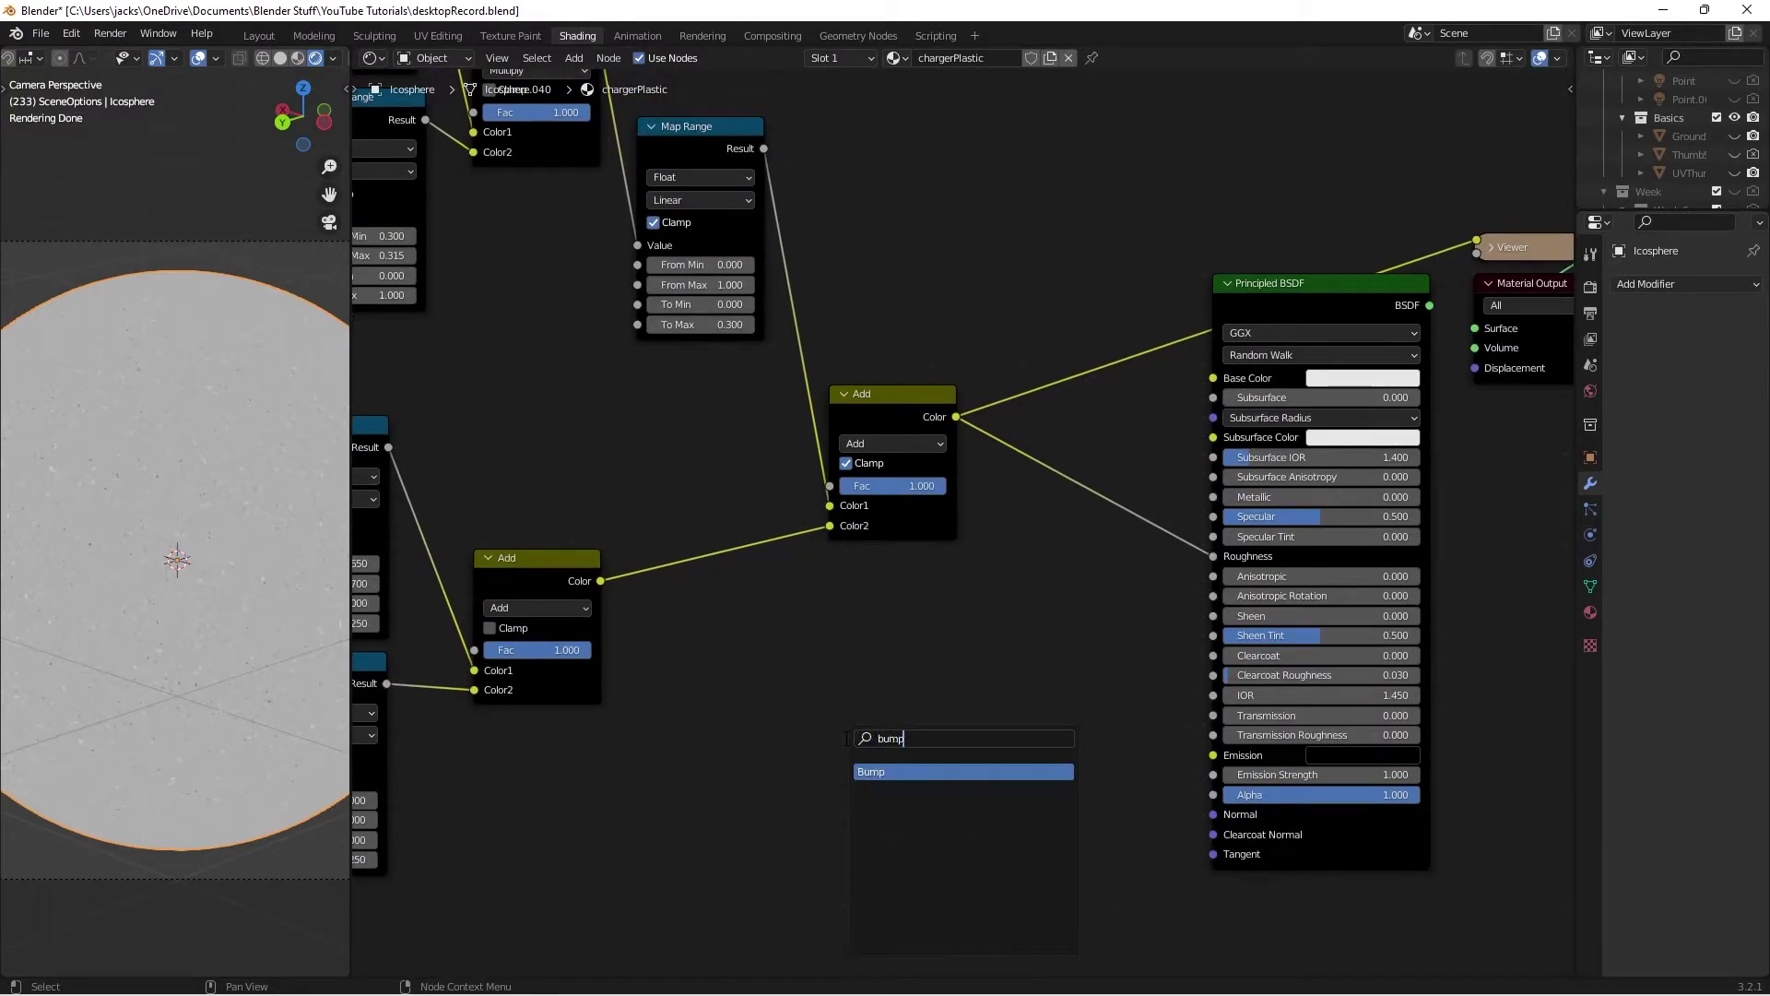
{"action": "key", "text": "Return"}
{"action": "left_click", "coordinate": [925, 723]}
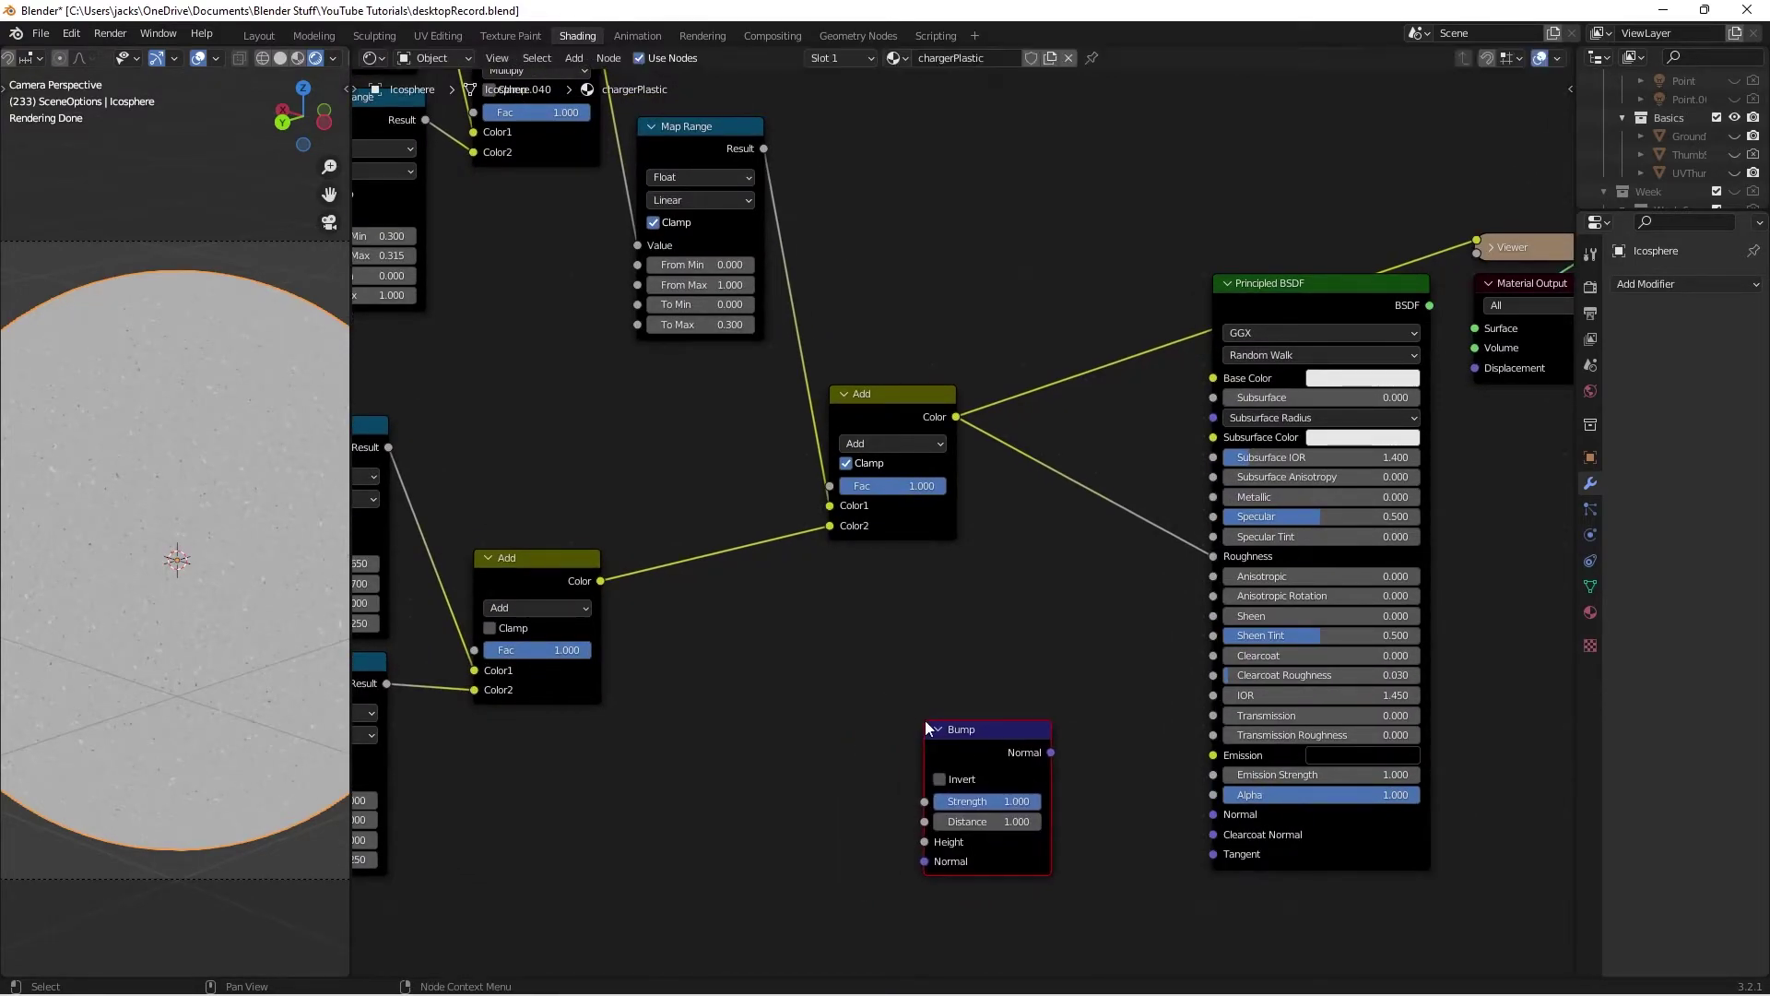
Step: Connect the first Add node's Color to the Bump node's Height and set the Bump Strength to 0.001
{"action": "left_click", "coordinate": [586, 590]}
{"action": "left_click_drag", "start_coordinate": [600, 581], "coordinate": [925, 842]}
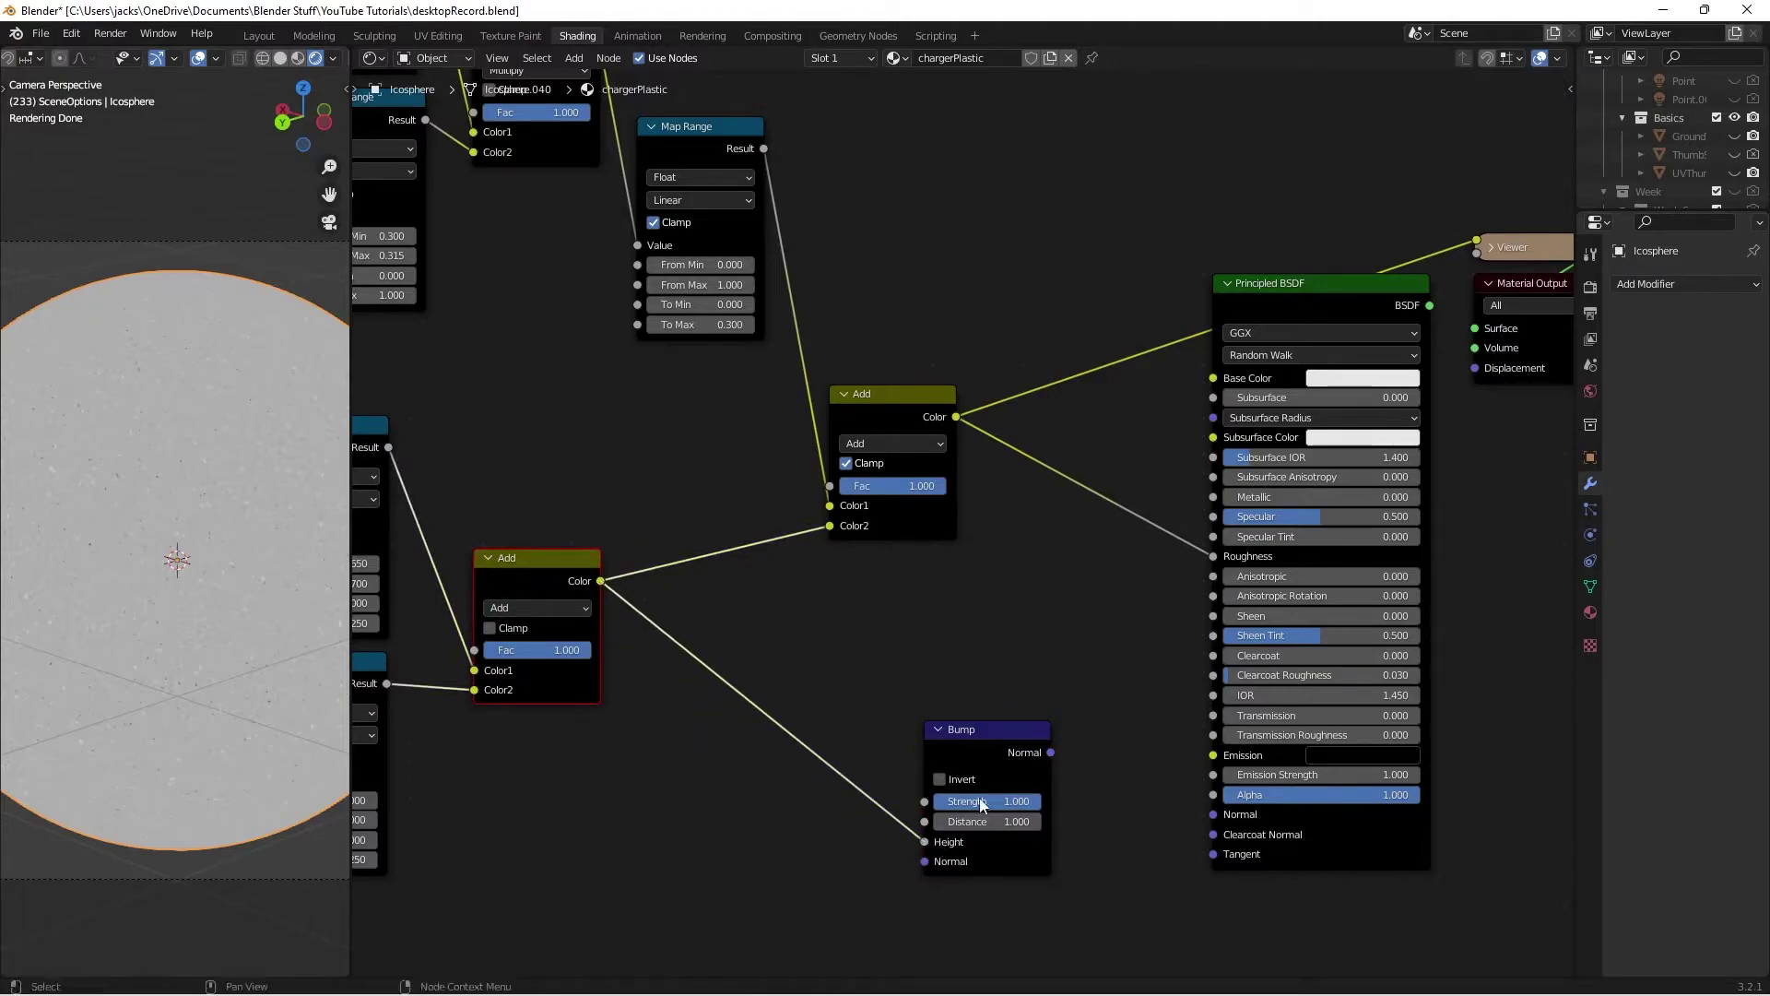
{"action": "left_click", "coordinate": [982, 802]}
{"action": "type", "text": ".001"}
{"action": "key", "text": "Return"}
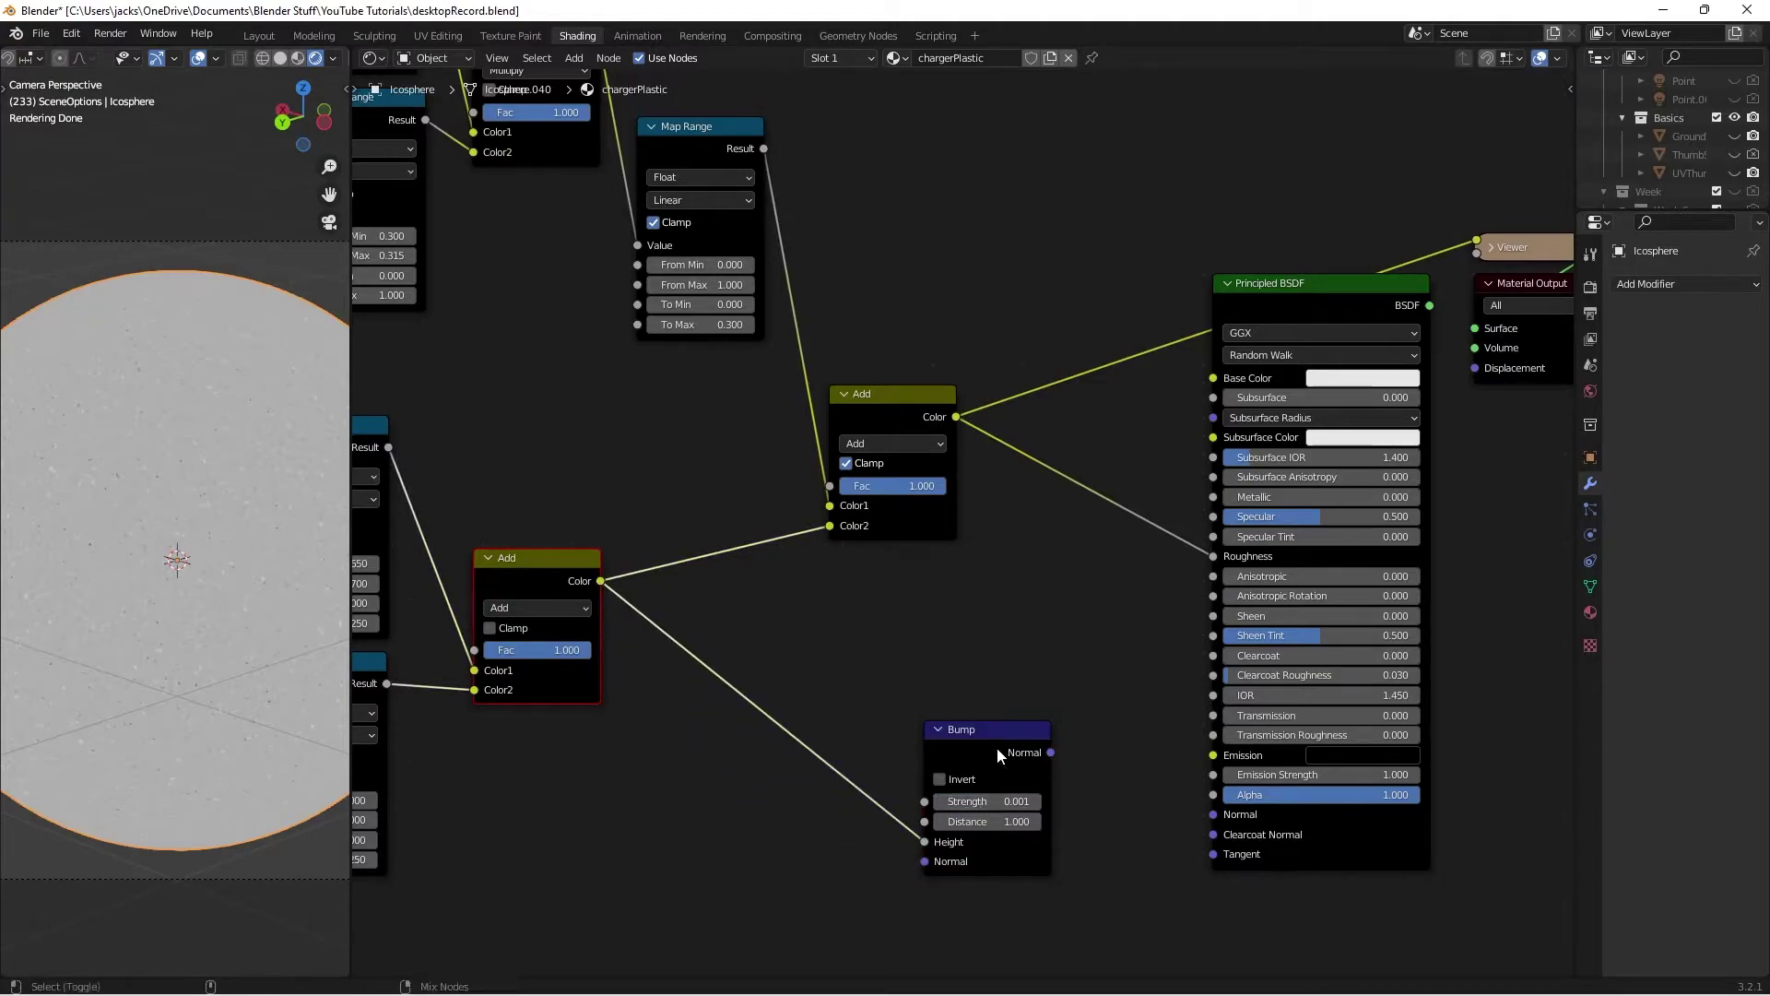
Step: Preview the Bump node on the sphere, try a Strength of 0.01, and set it back to 0.001
{"action": "left_click", "coordinate": [1000, 758], "text": "ctrl+shift"}
{"action": "left_click", "coordinate": [963, 801]}
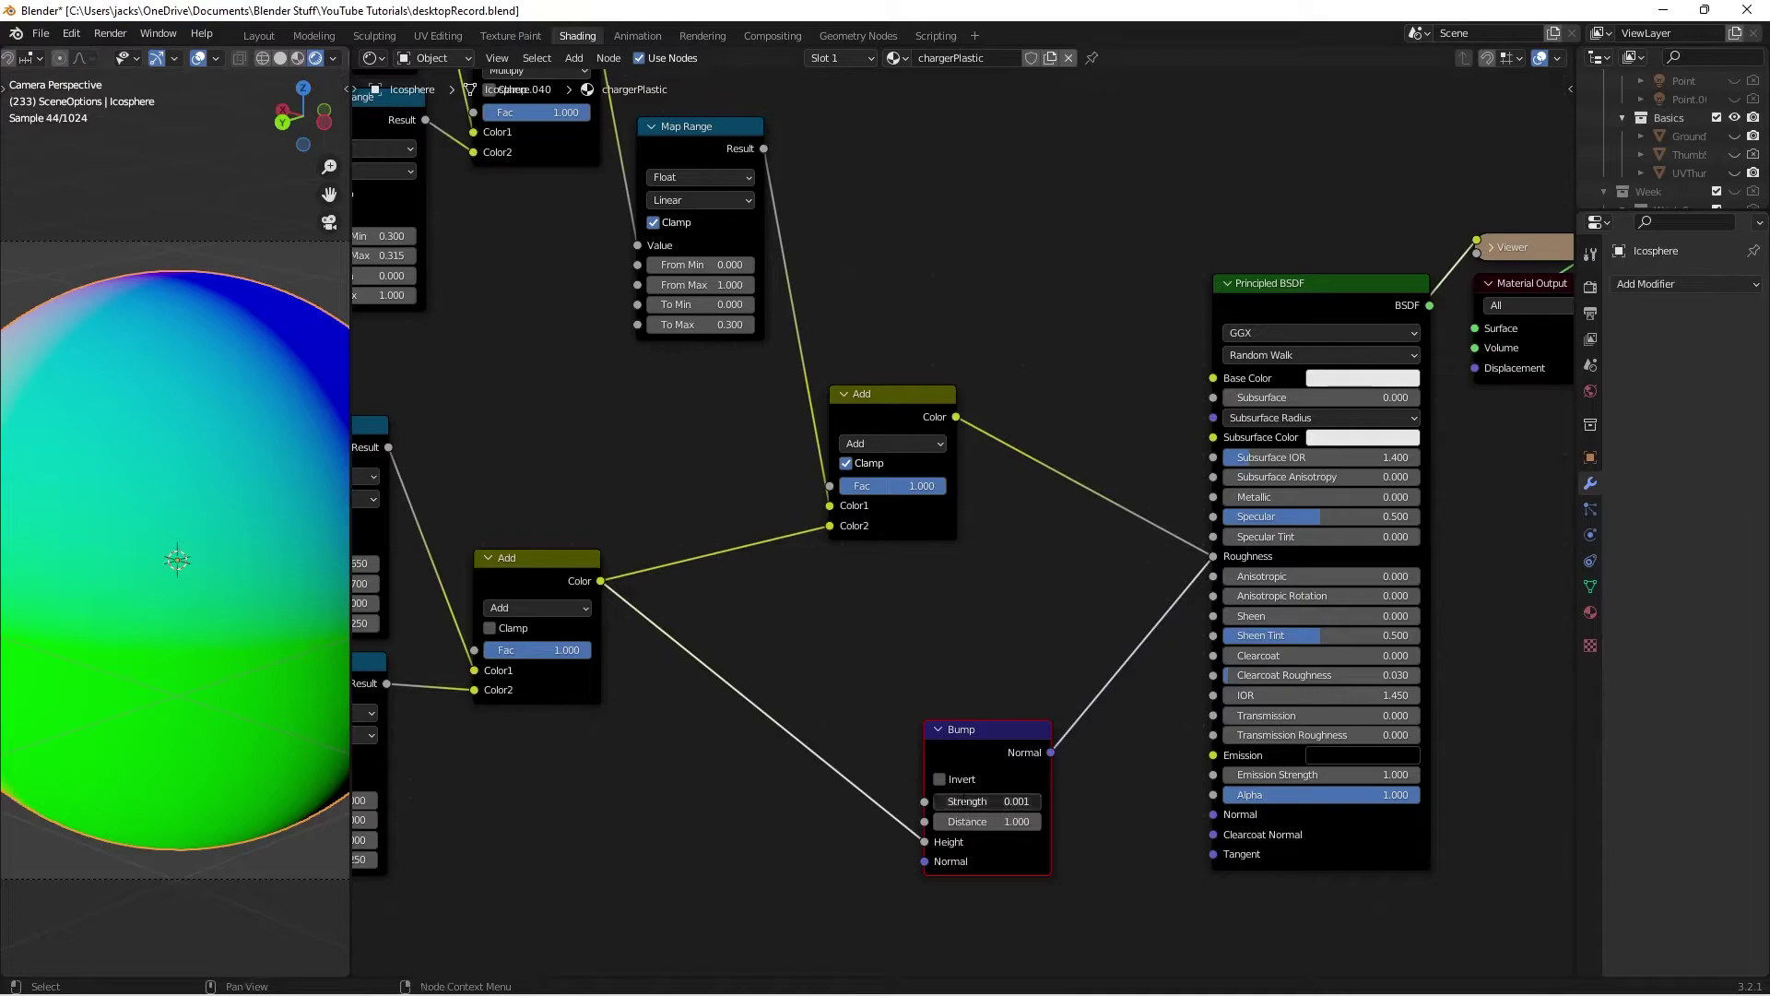
{"action": "type", "text": ".01"}
{"action": "key", "text": "Return"}
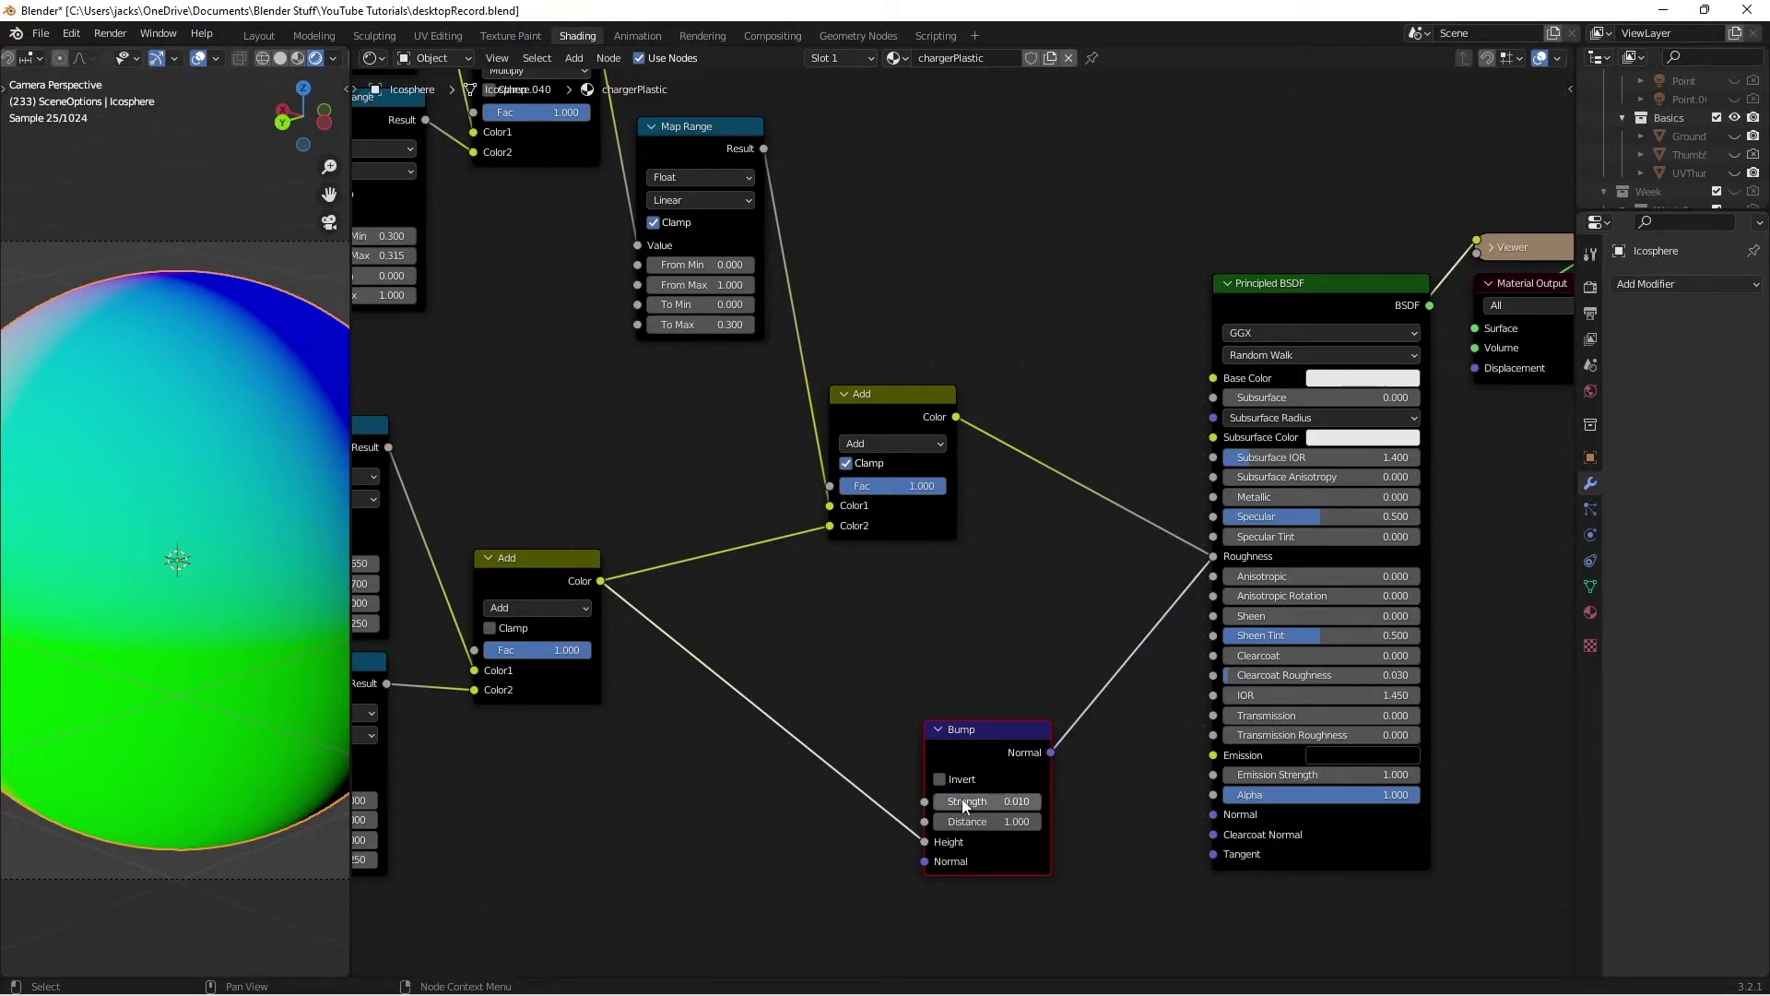
{"action": "left_click", "coordinate": [979, 803]}
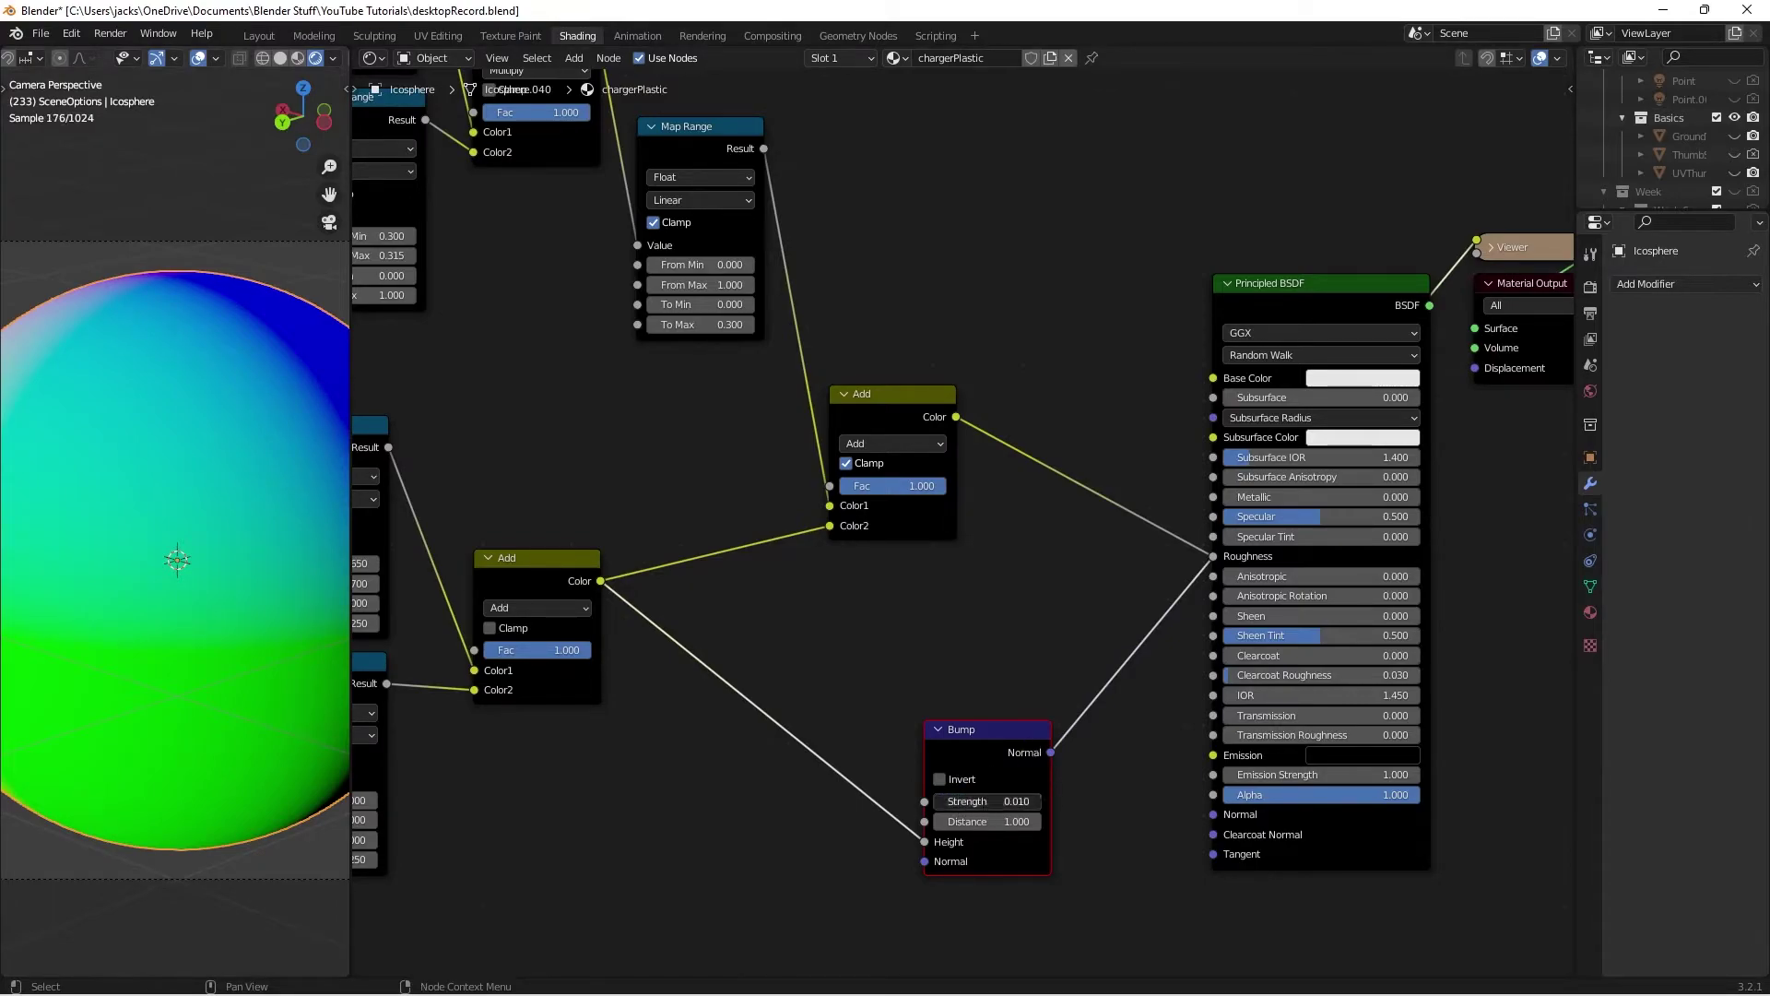
{"action": "type", "text": "."}
{"action": "key", "text": "Return"}
Step: Connect the Bump node's Normal output to the Principled BSDF's Normal input and preview the full shader on the sphere
{"action": "left_click_drag", "start_coordinate": [1052, 752], "coordinate": [1213, 814]}
{"action": "left_click", "coordinate": [1095, 611]}
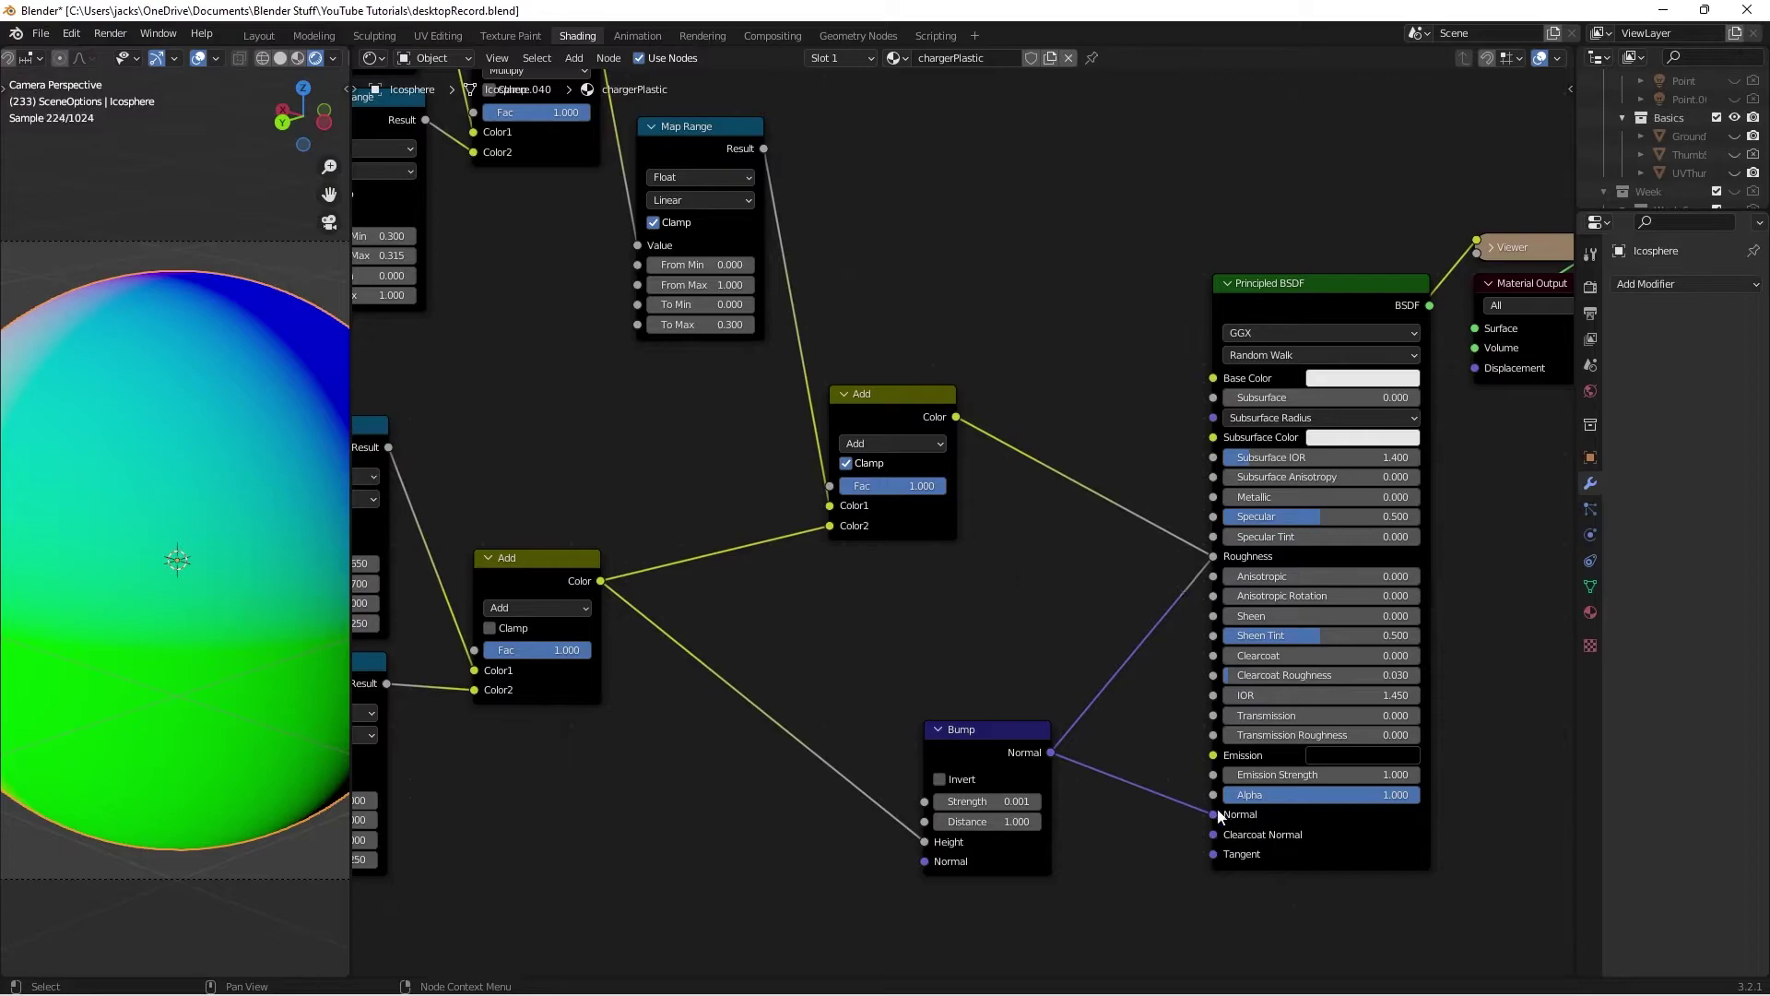
{"action": "left_click", "coordinate": [1318, 834], "text": "ctrl+shift"}
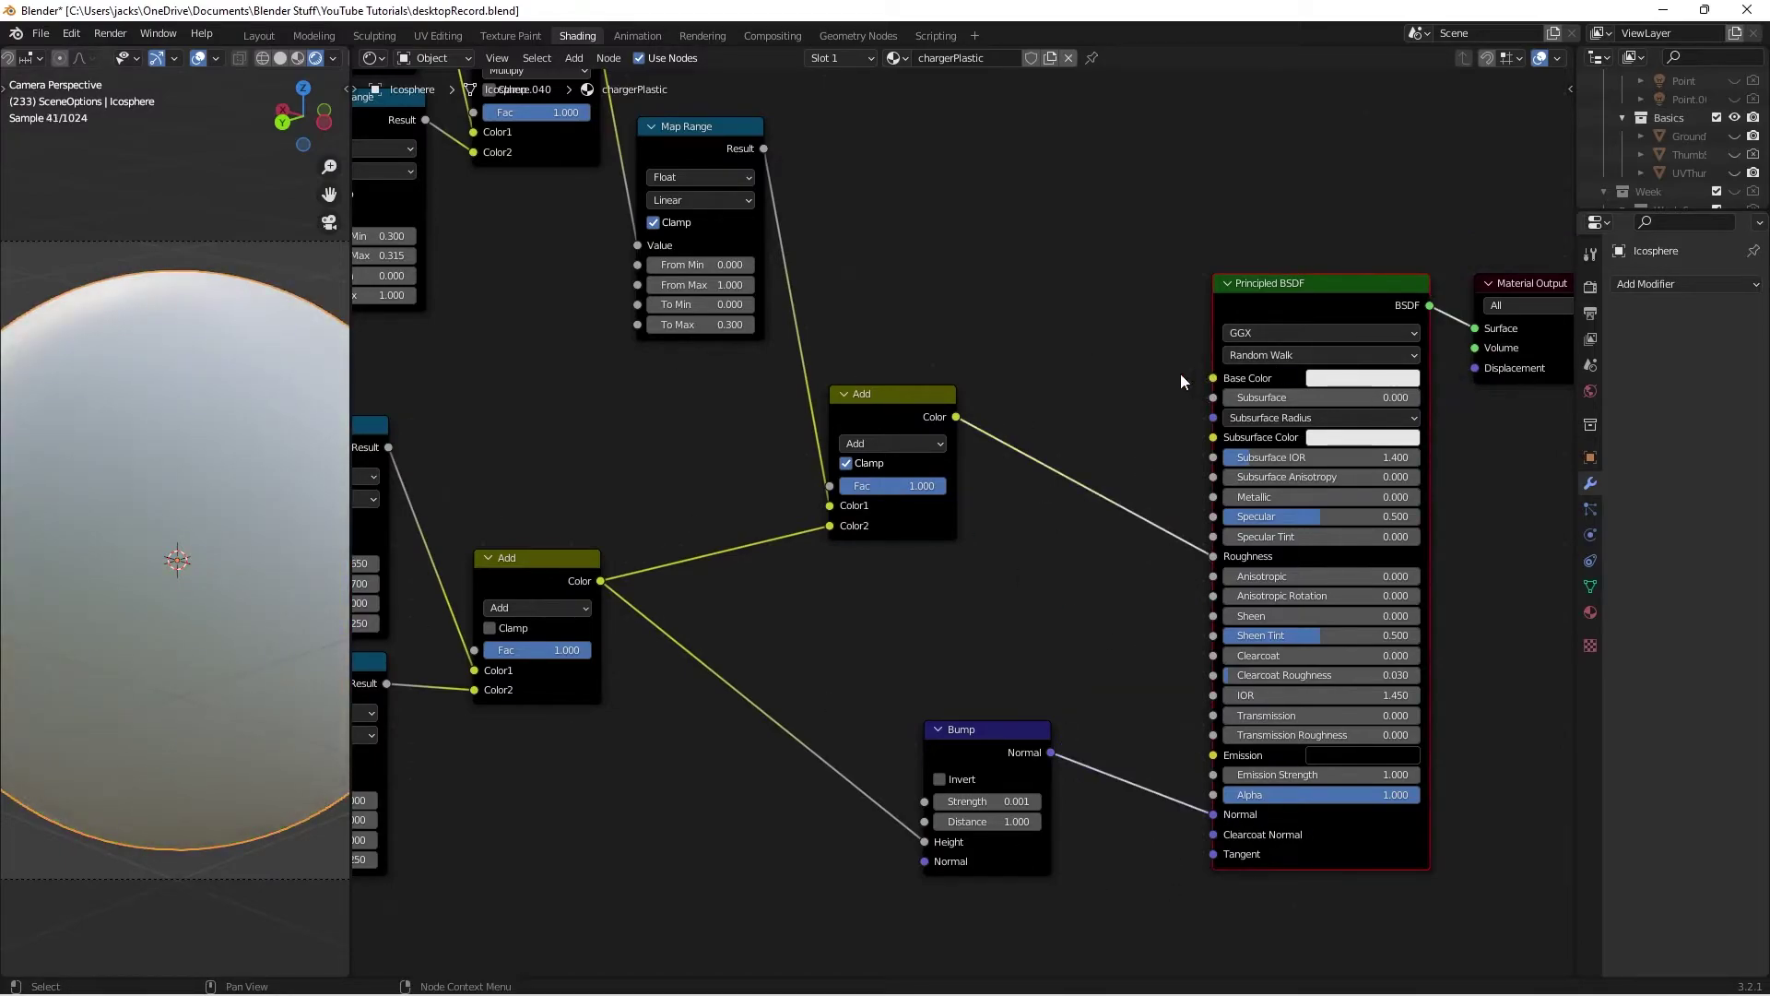
{"action": "scroll", "coordinate": [1087, 282], "scroll_direction": "down", "scroll_amount": 2}
{"action": "middle_click_drag", "start_coordinate": [1080, 277], "coordinate": [943, 438]}
{"action": "scroll", "coordinate": [941, 429], "scroll_direction": "up", "scroll_amount": 1}
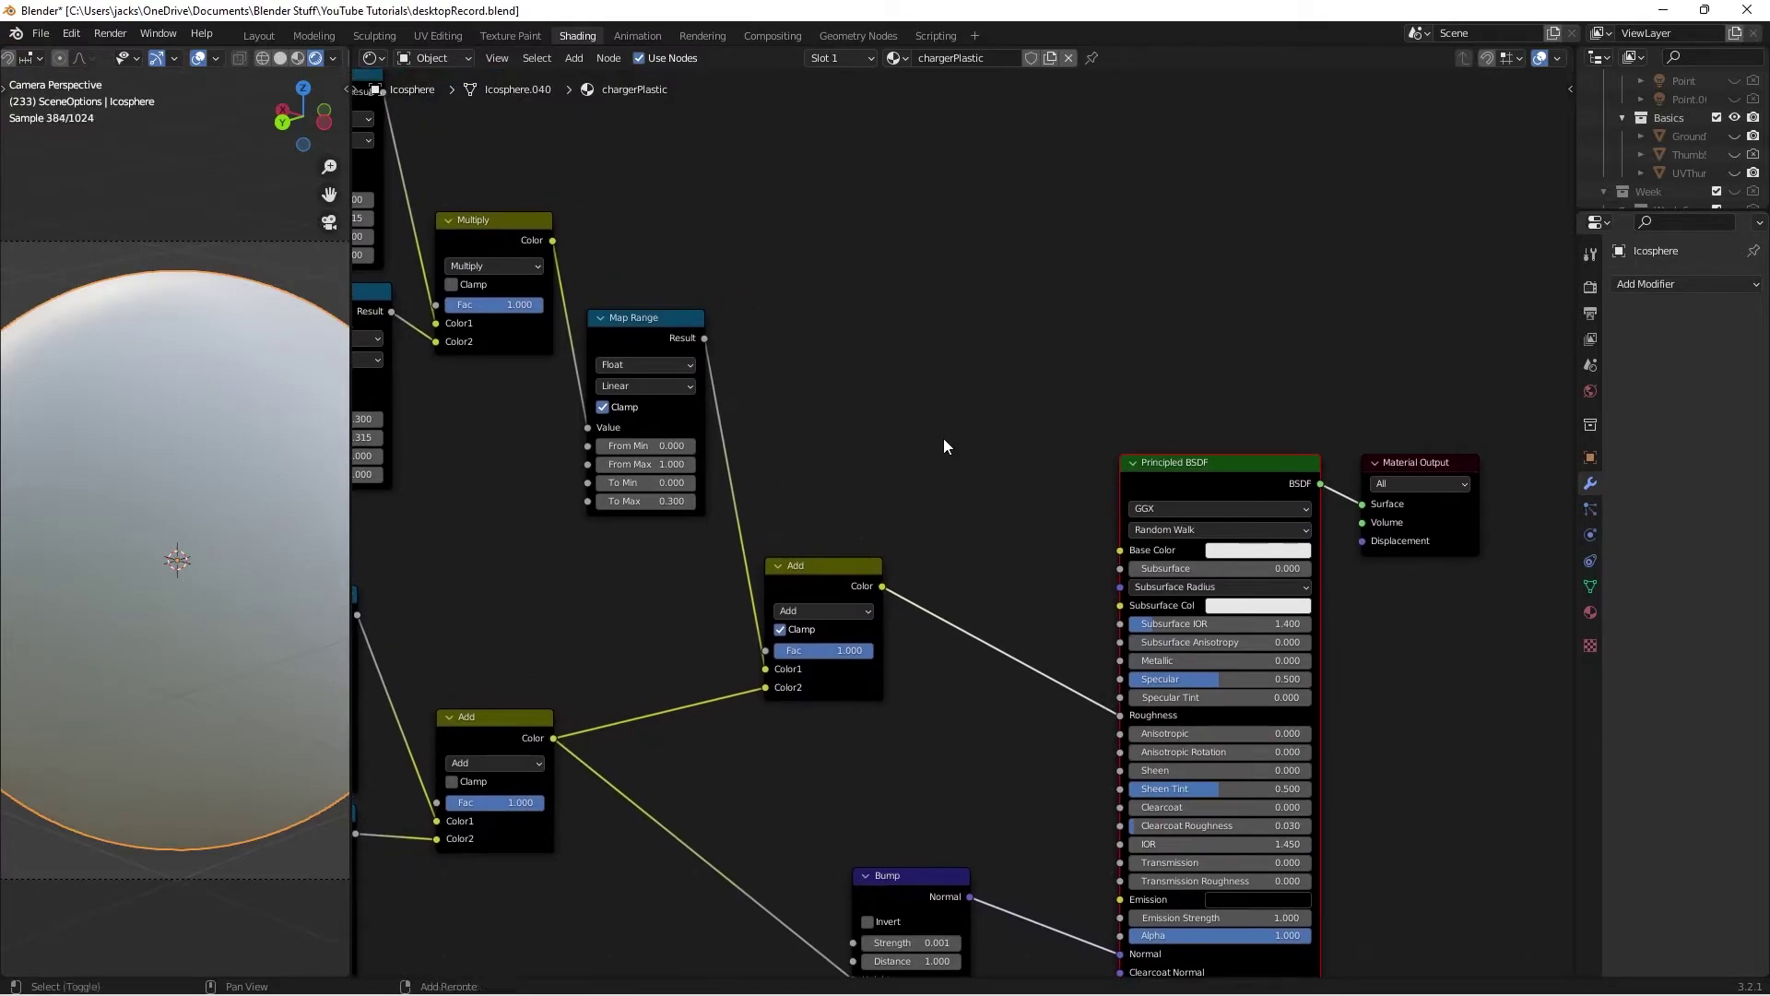
Step: Add a MixRGB node above the clamped Add node and connect the first Add node's Color to its Fac
{"action": "key", "text": "shift+a"}
{"action": "left_click", "coordinate": [943, 439]}
{"action": "type", "text": "mix"}
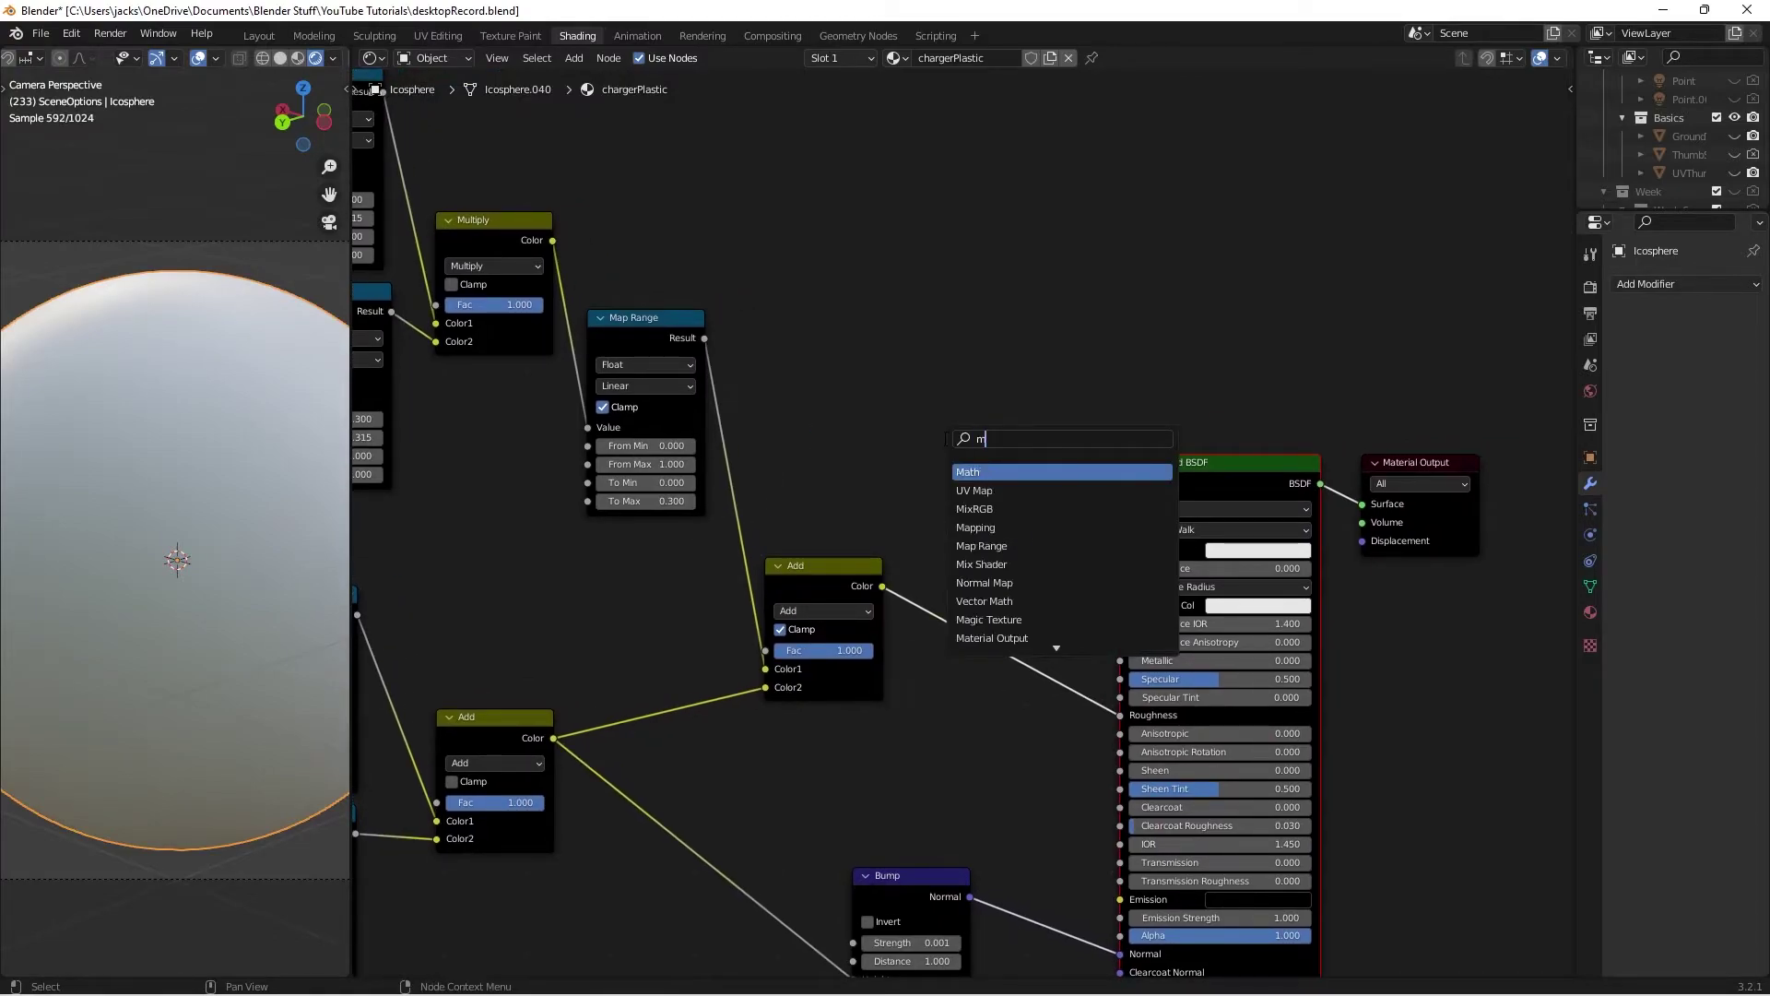
{"action": "key", "text": "Return"}
{"action": "left_click", "coordinate": [930, 365]}
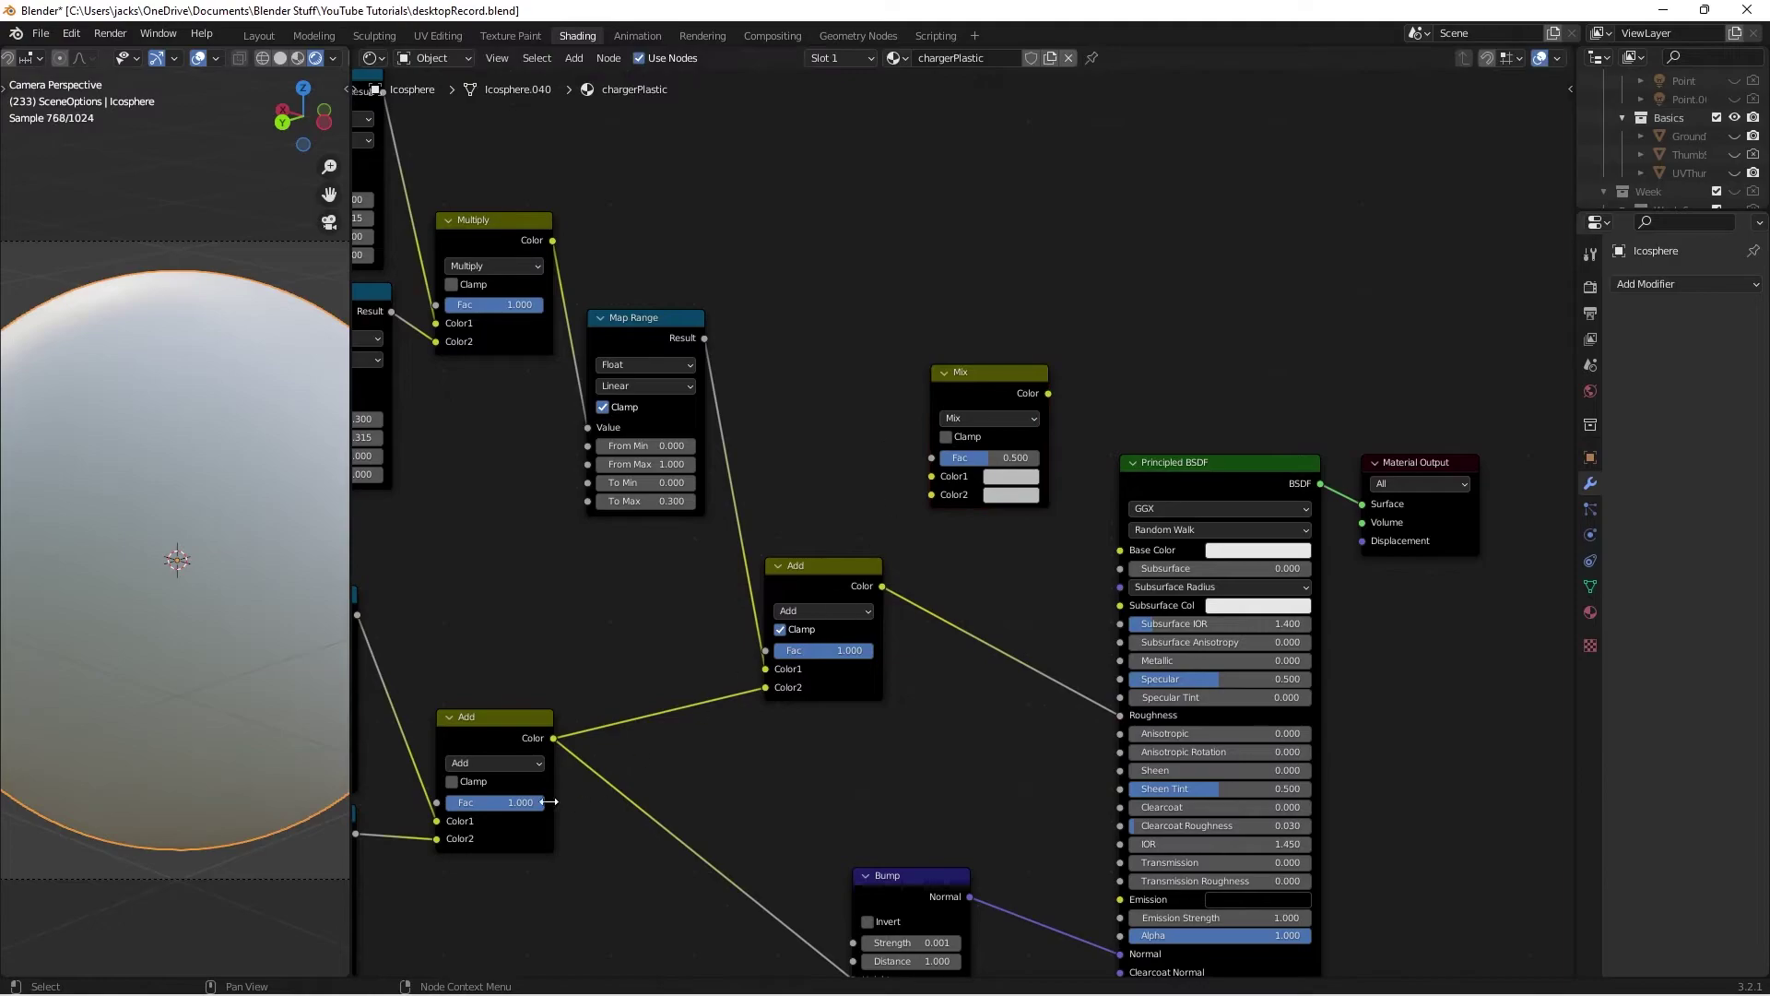
{"action": "left_click_drag", "start_coordinate": [551, 738], "coordinate": [935, 467]}
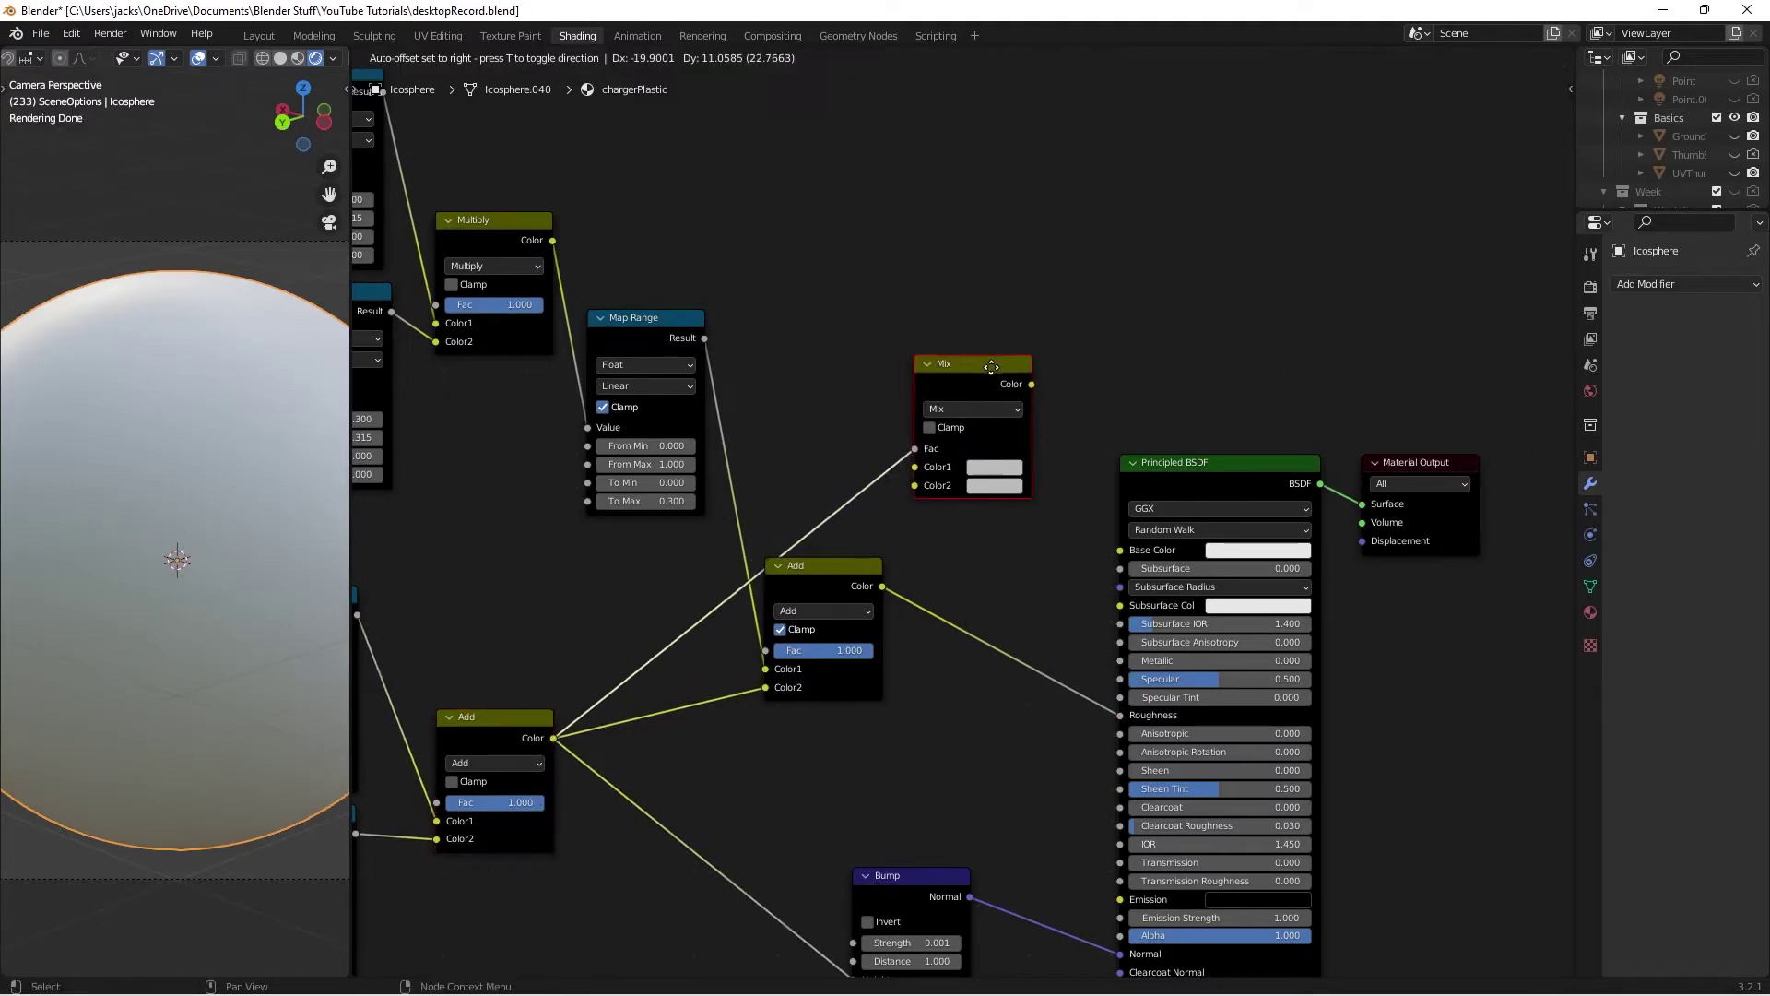
Step: Set the Mix node's Color1 to hex 121213
{"action": "scroll", "coordinate": [1114, 427], "scroll_direction": "up", "scroll_amount": 2}
{"action": "left_click", "coordinate": [966, 532]}
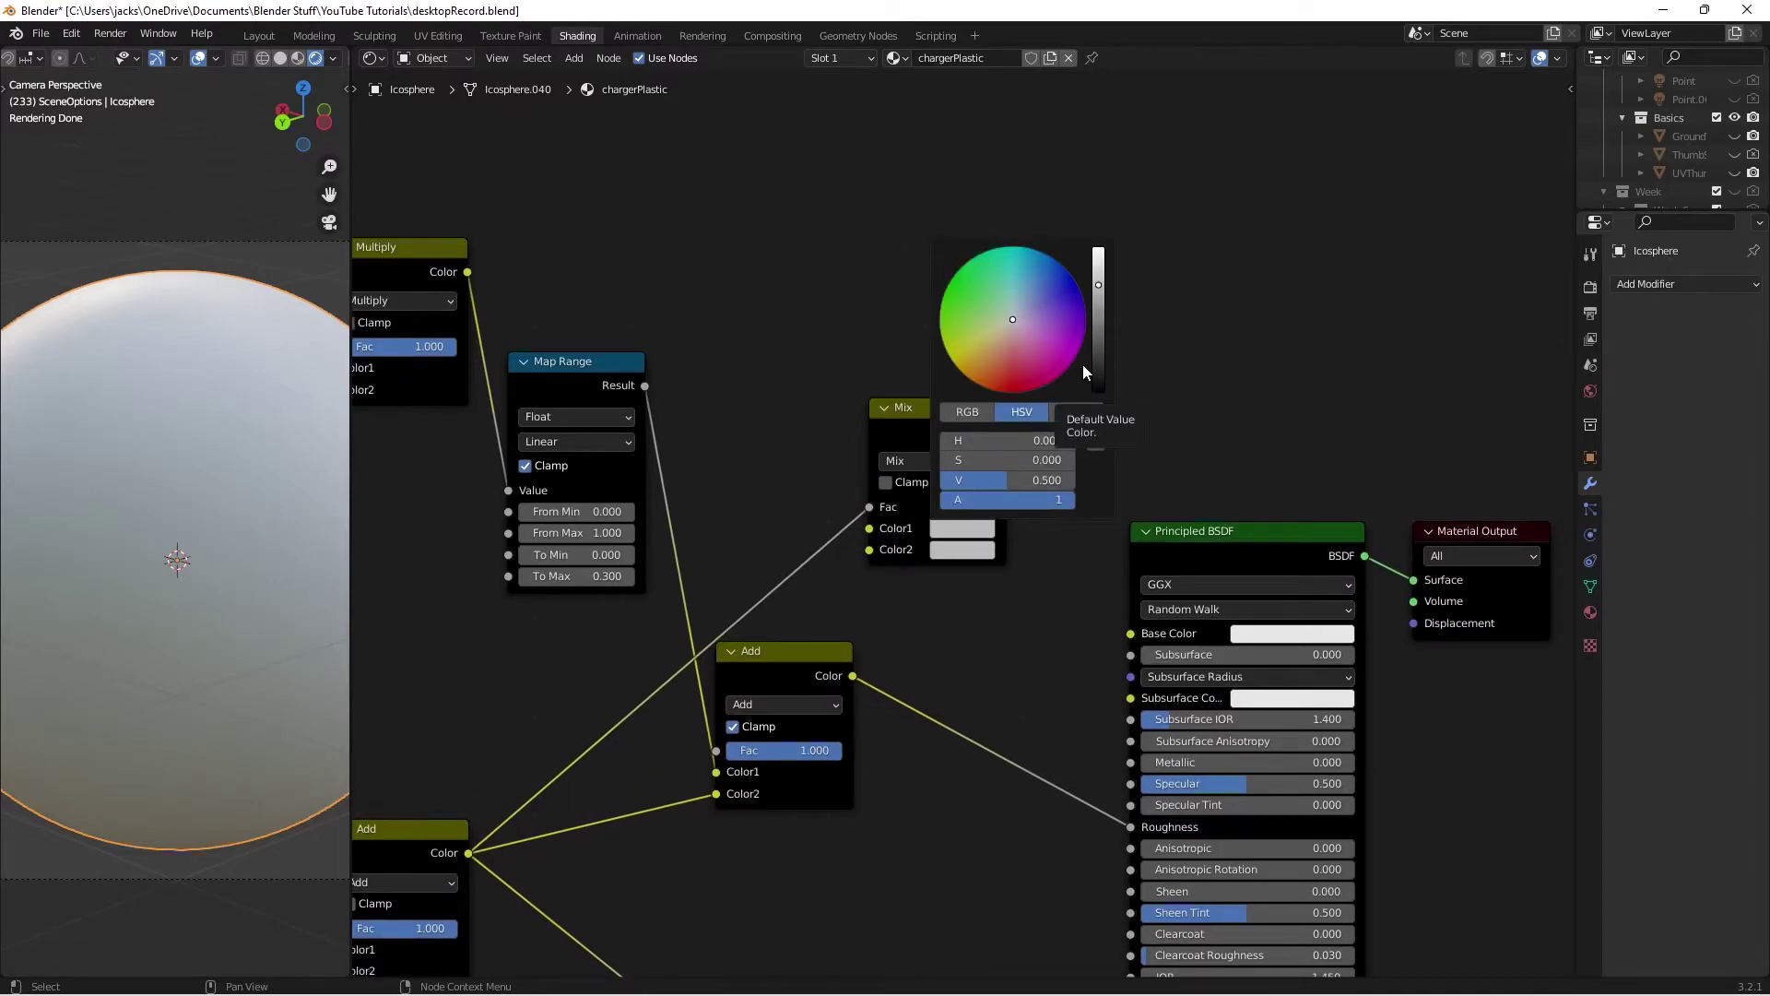
{"action": "left_click", "coordinate": [1076, 412]}
{"action": "left_click", "coordinate": [1014, 440]}
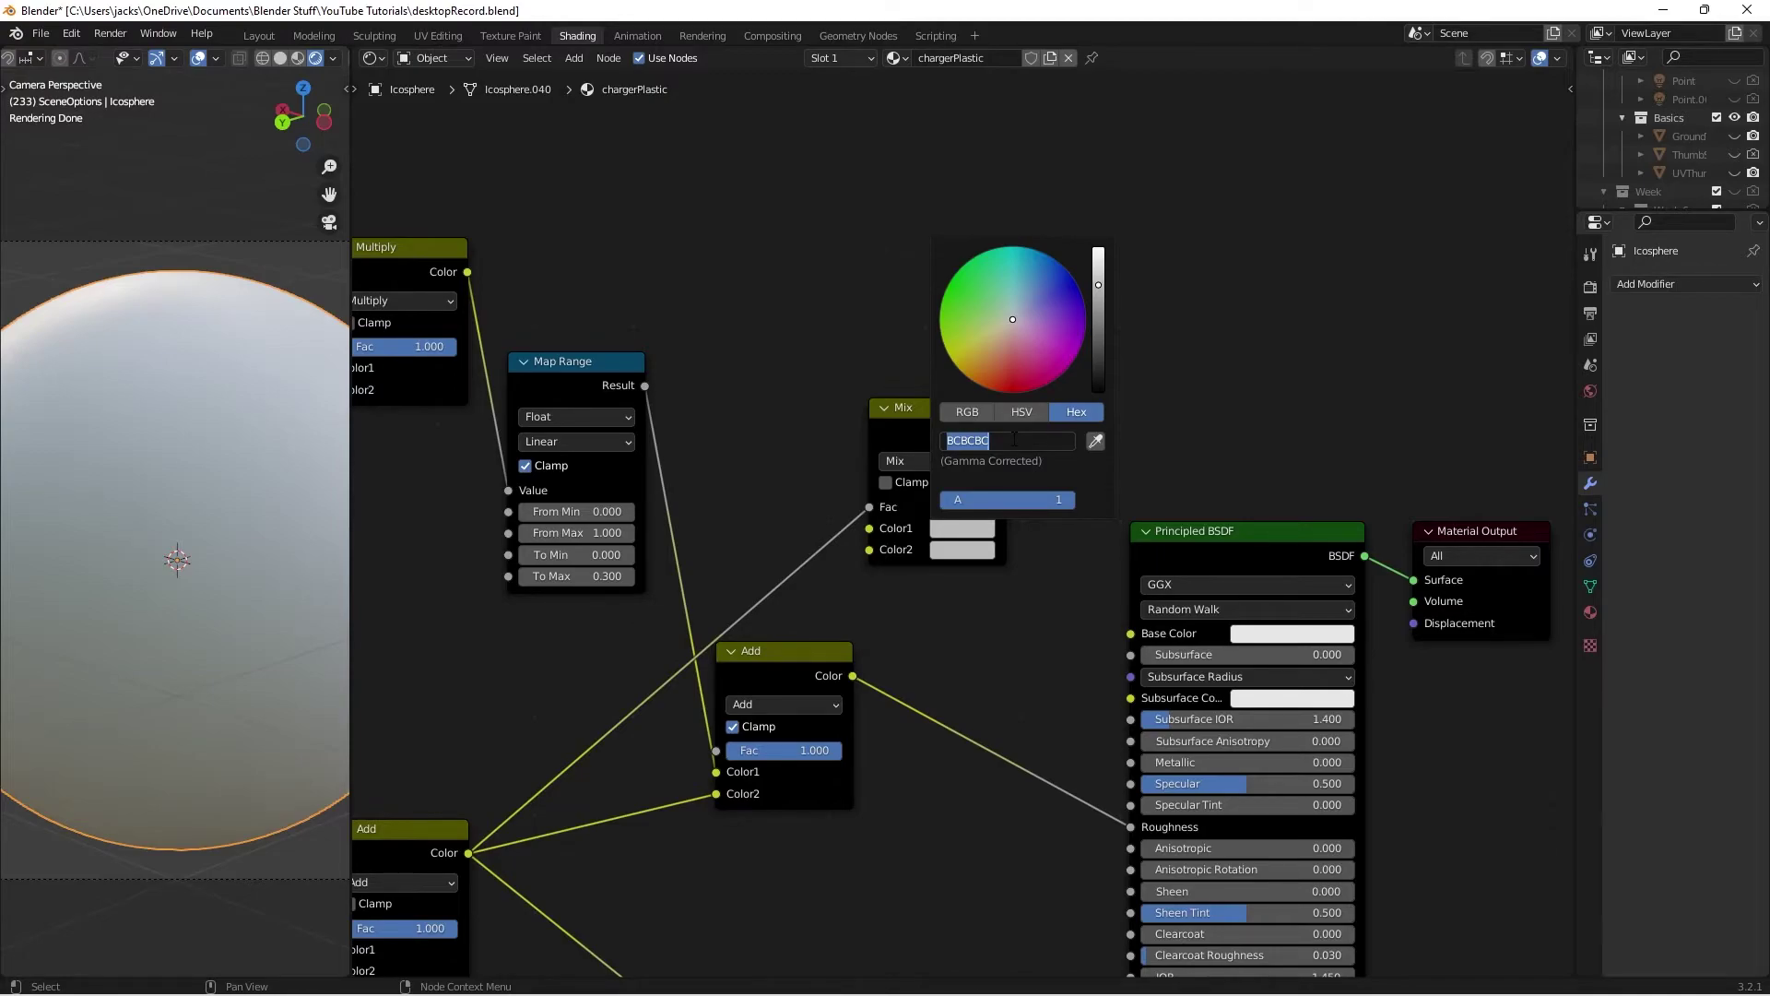
{"action": "type", "text": "121213"}
{"action": "key", "text": "Return"}
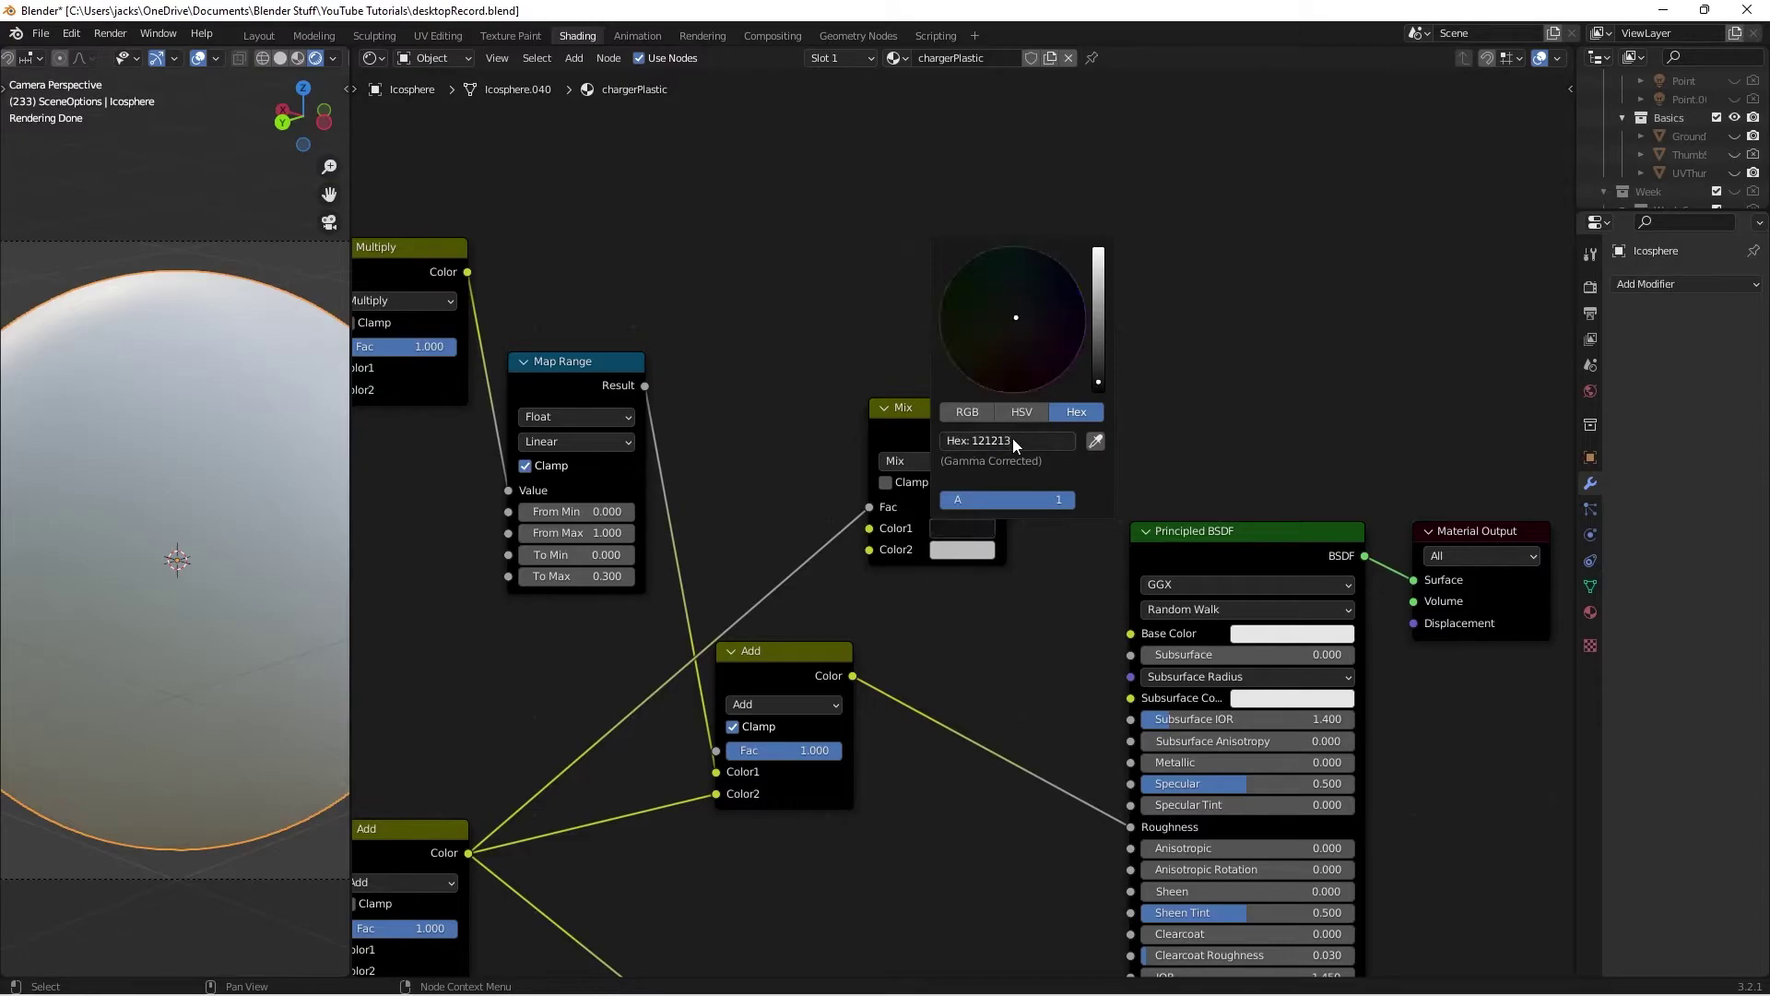
Step: Set the Mix node's Color2 to hex 3f3e3e
{"action": "left_click", "coordinate": [975, 551]}
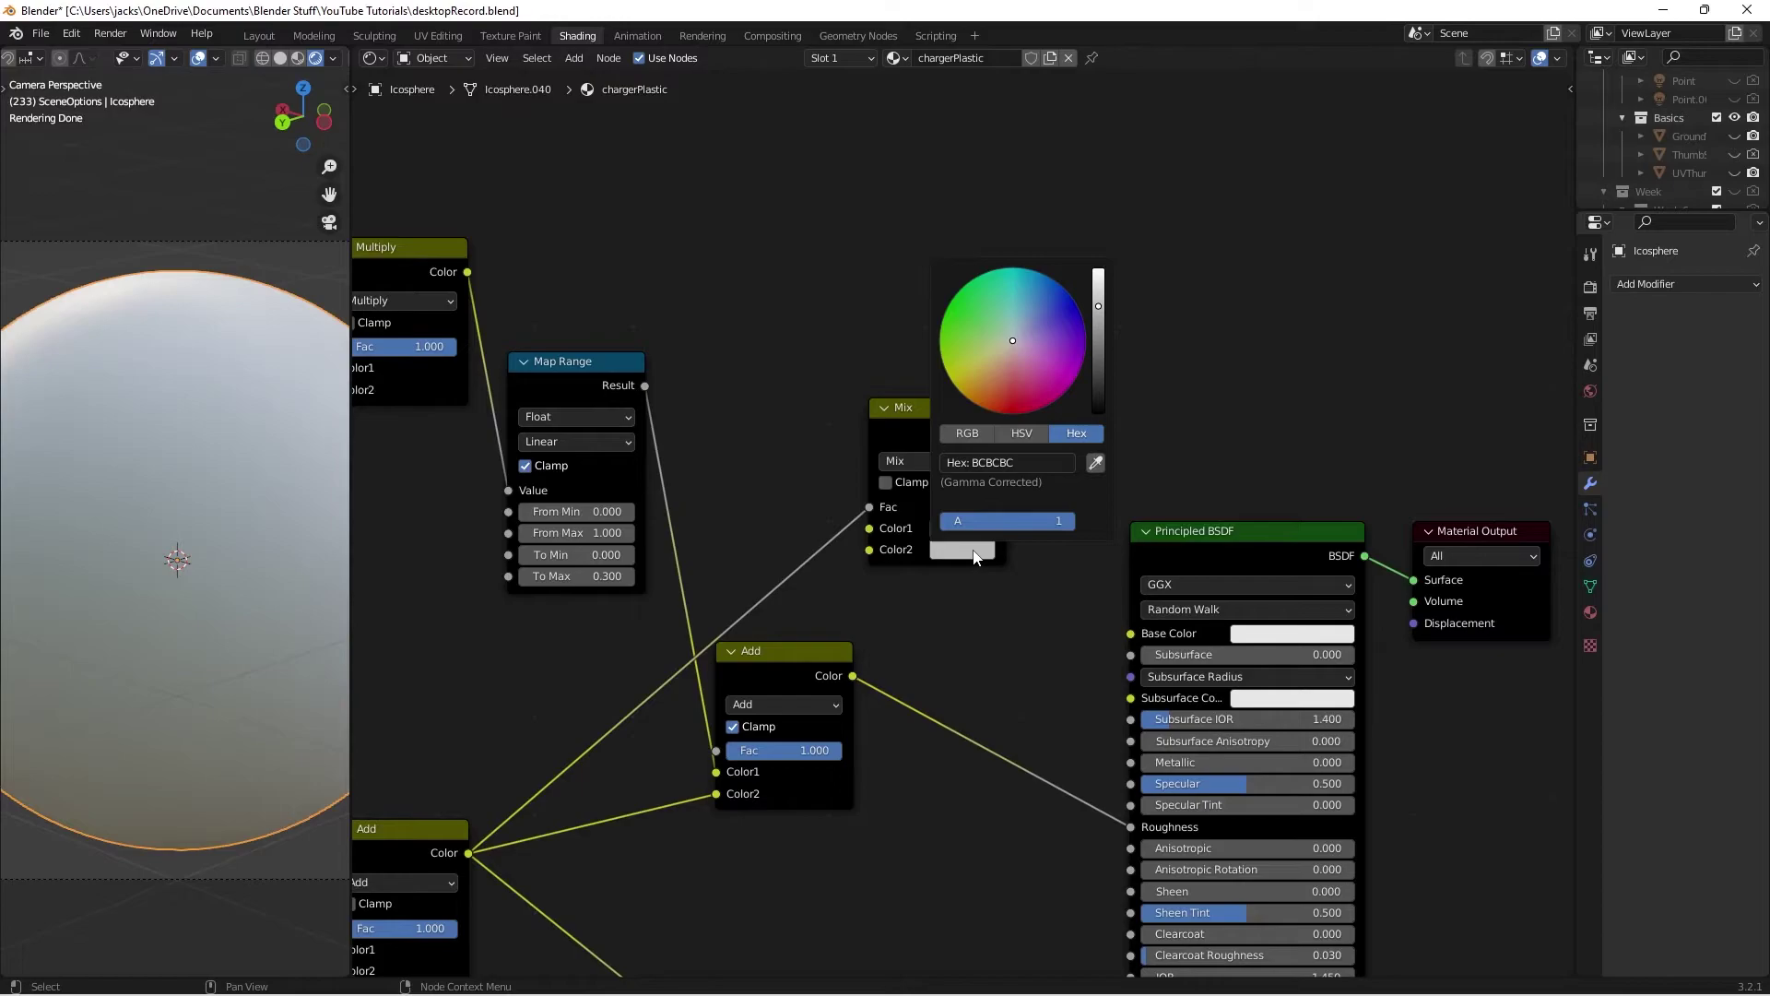
{"action": "left_click", "coordinate": [994, 463]}
{"action": "type", "text": "3f3e3e"}
{"action": "key", "text": "Return"}
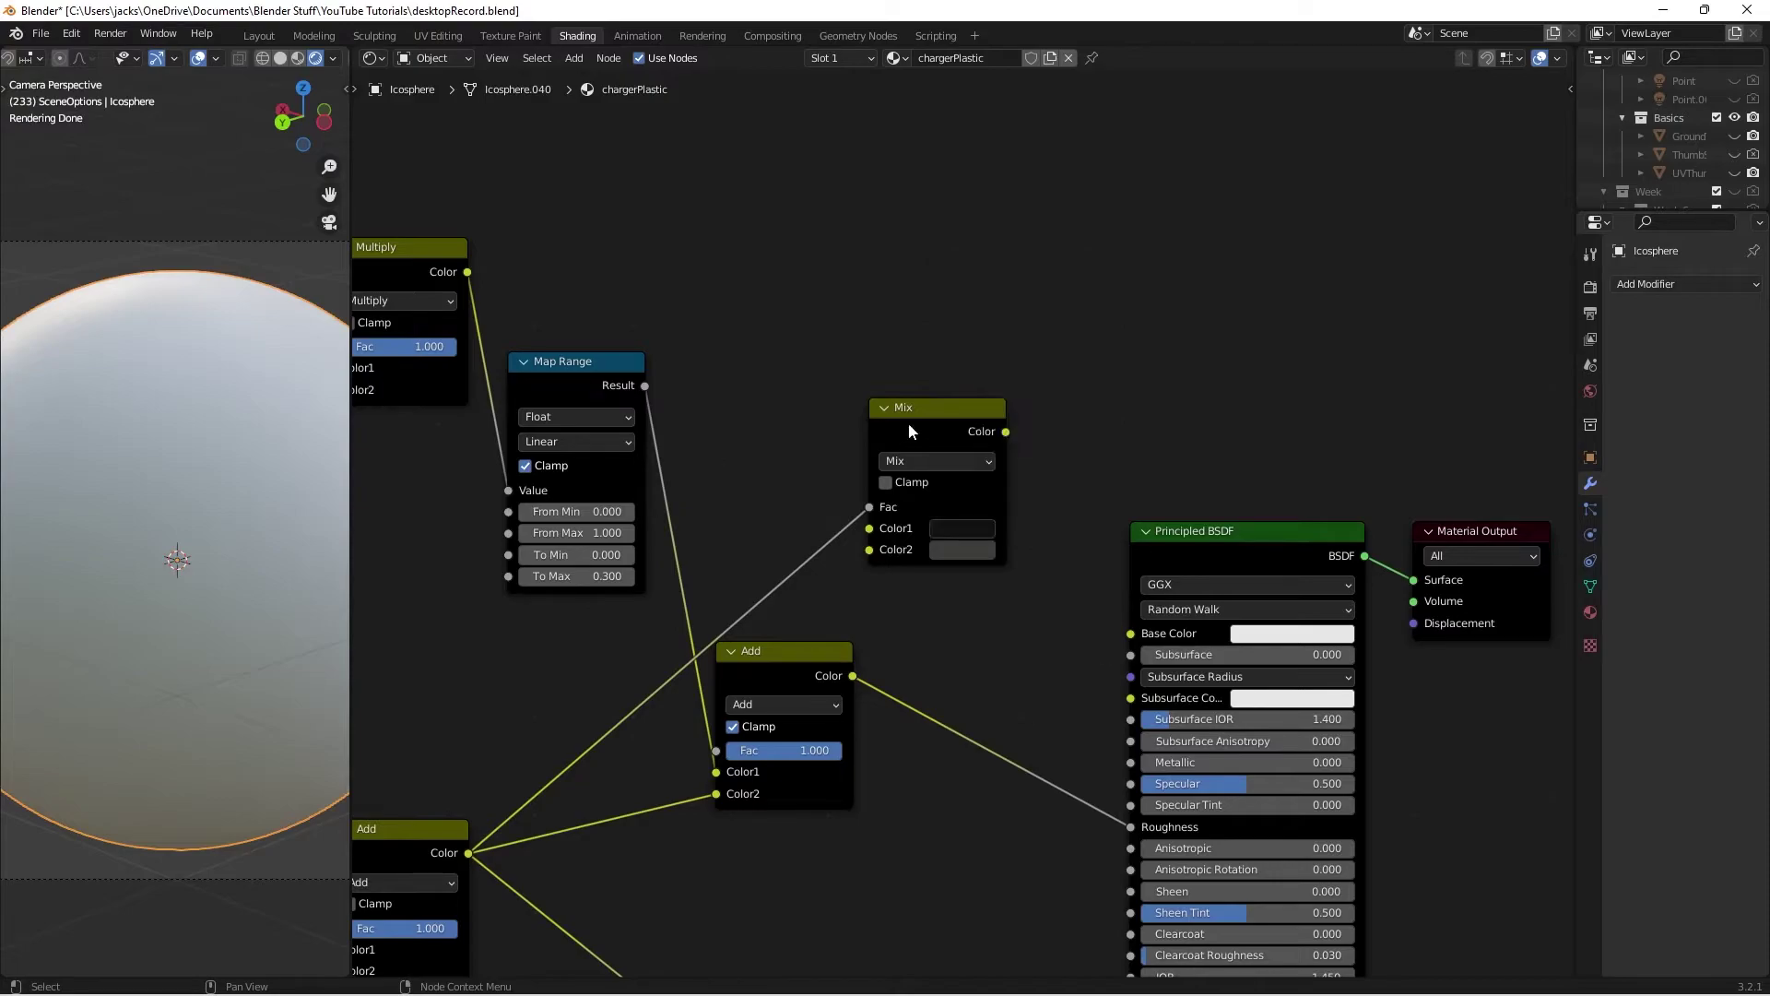
Step: Connect the Mix node's Color to the Principled BSDF's Base Color, check the sphere without its selection outline, and save the file
{"action": "left_click_drag", "start_coordinate": [892, 425], "coordinate": [875, 424]}
{"action": "left_click_drag", "start_coordinate": [999, 428], "coordinate": [1146, 638]}
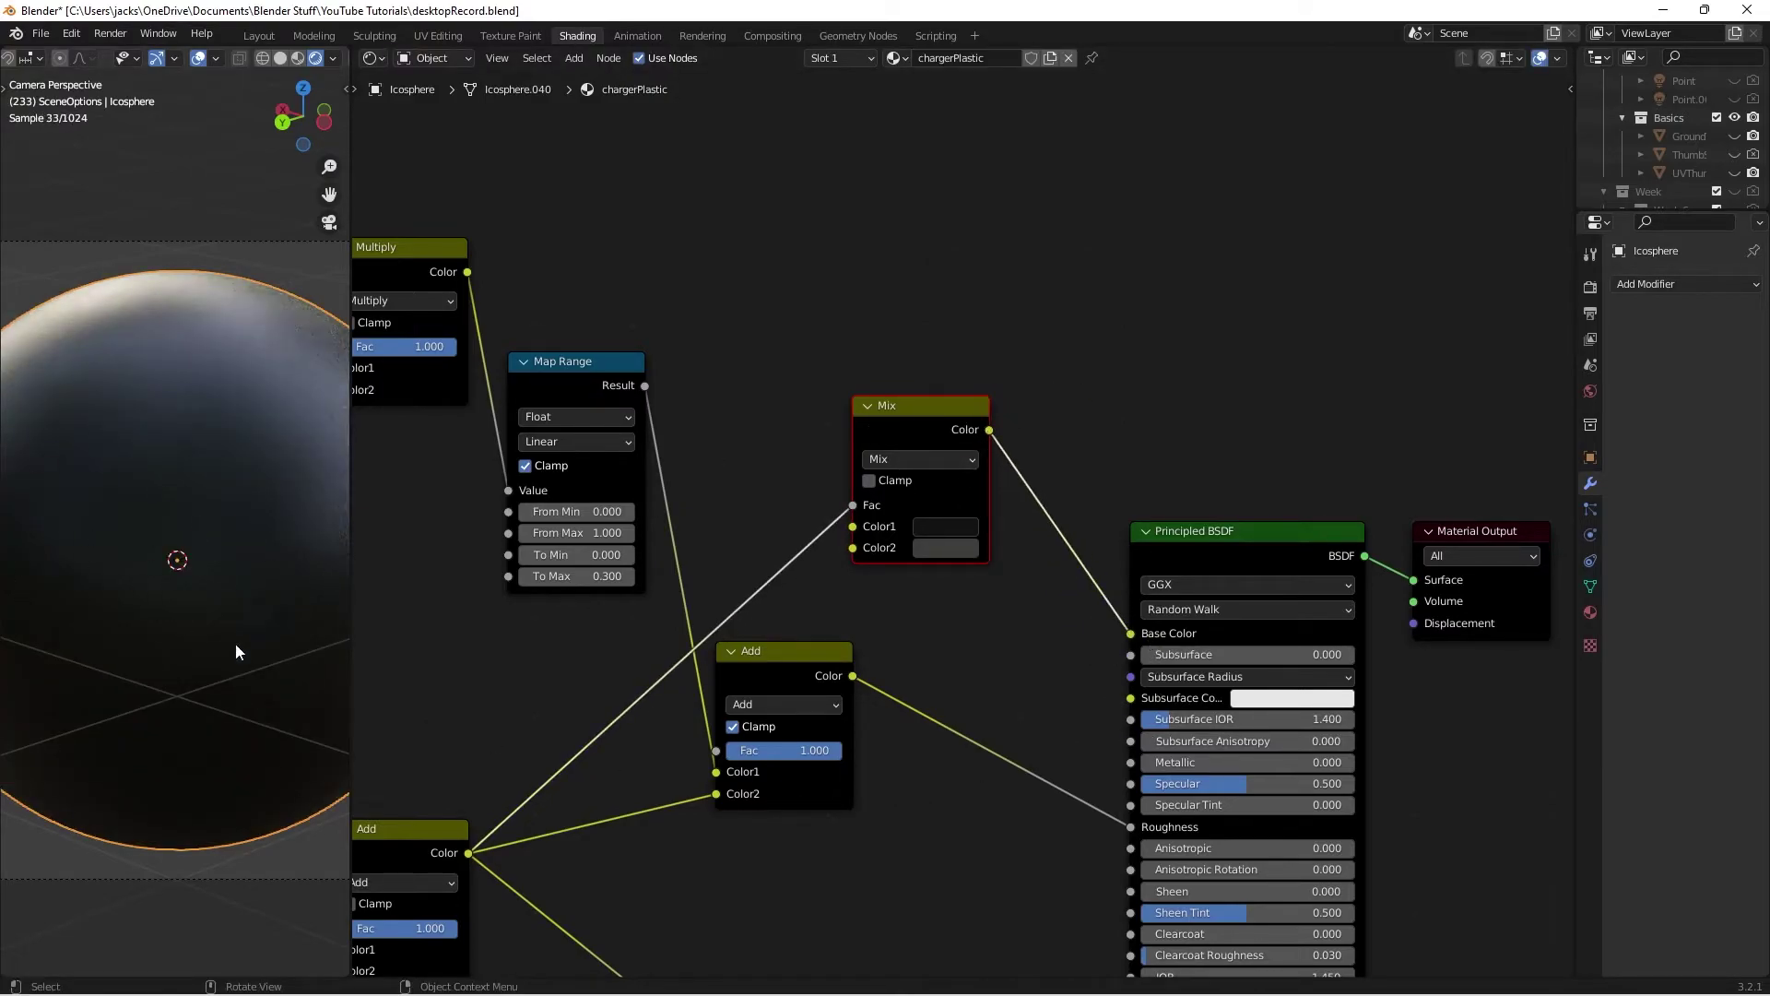
{"action": "left_click", "coordinate": [223, 883]}
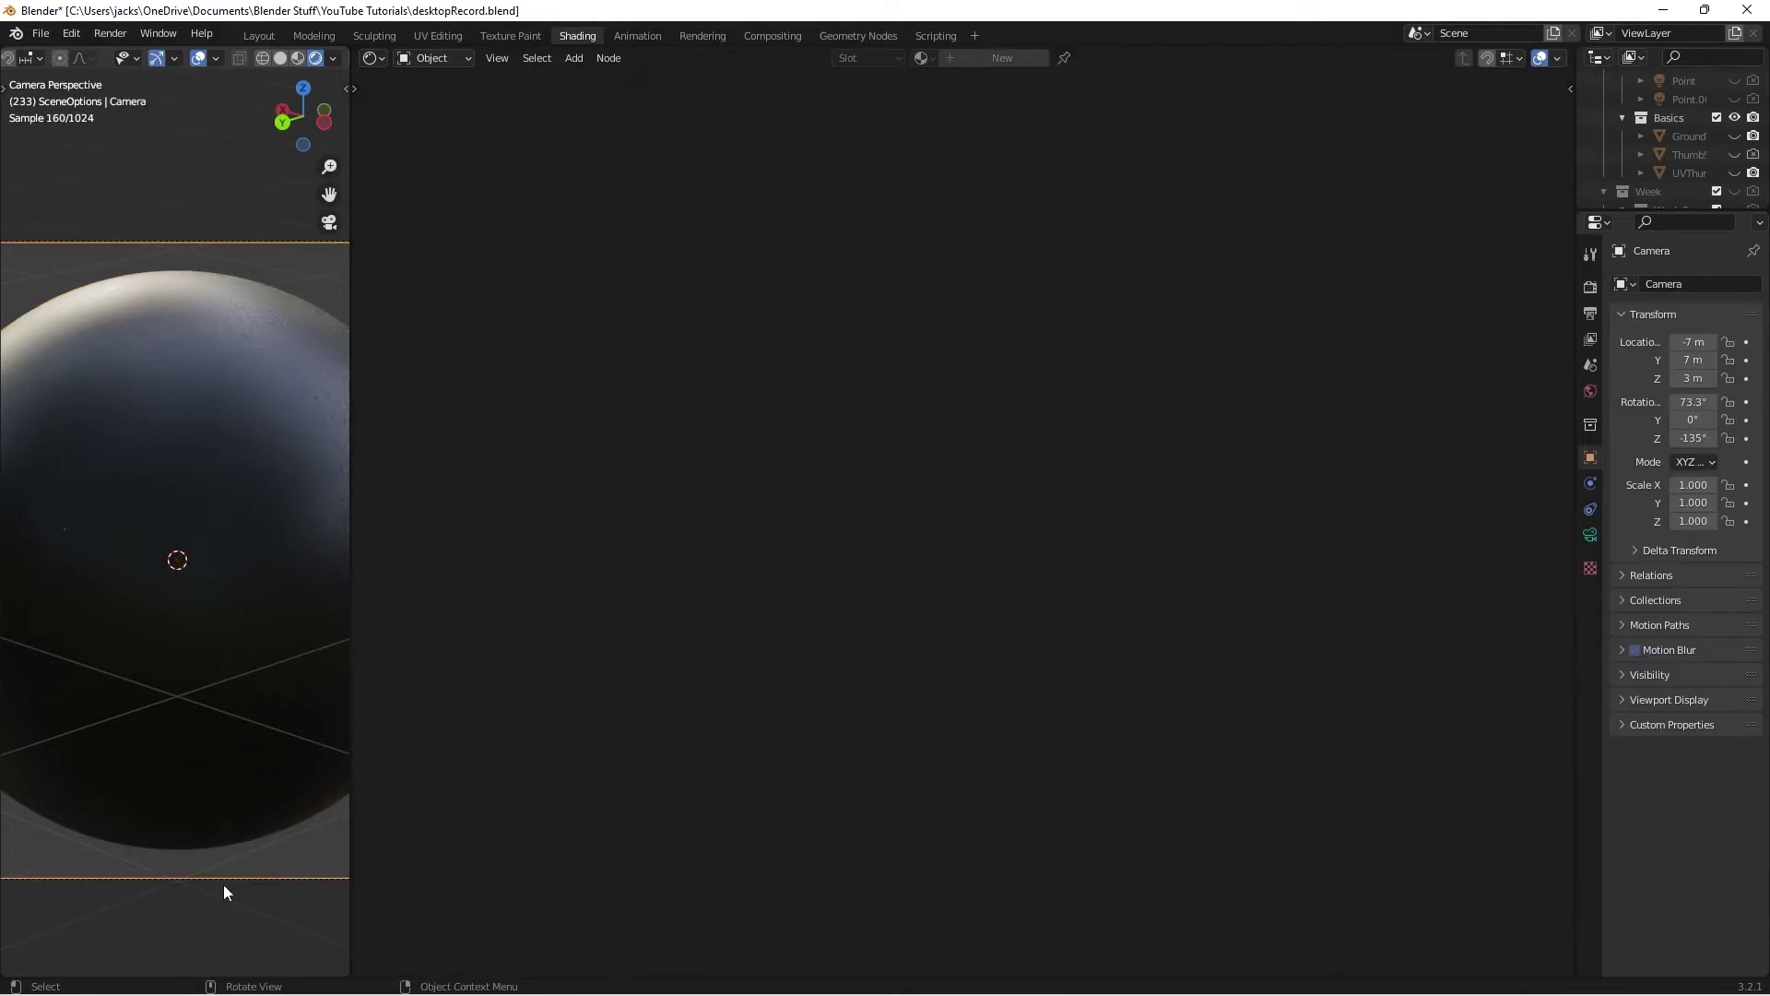
{"action": "left_click", "coordinate": [204, 558]}
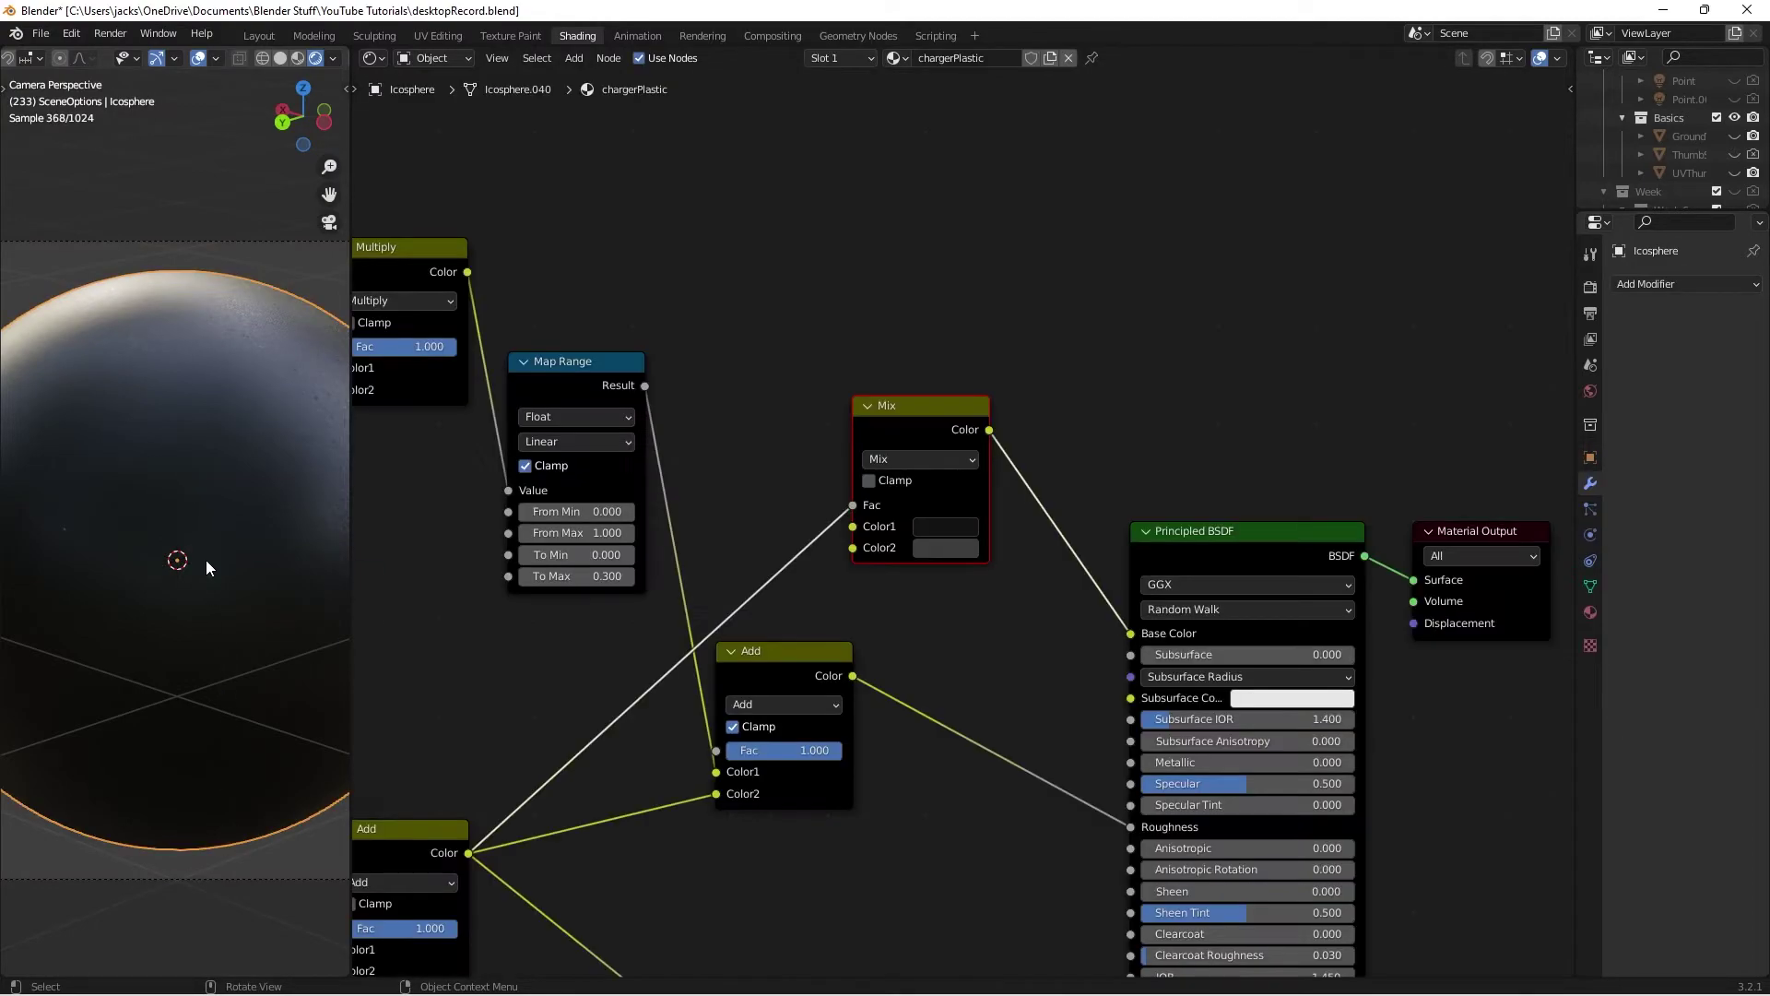
{"action": "key", "text": "ctrl+s"}
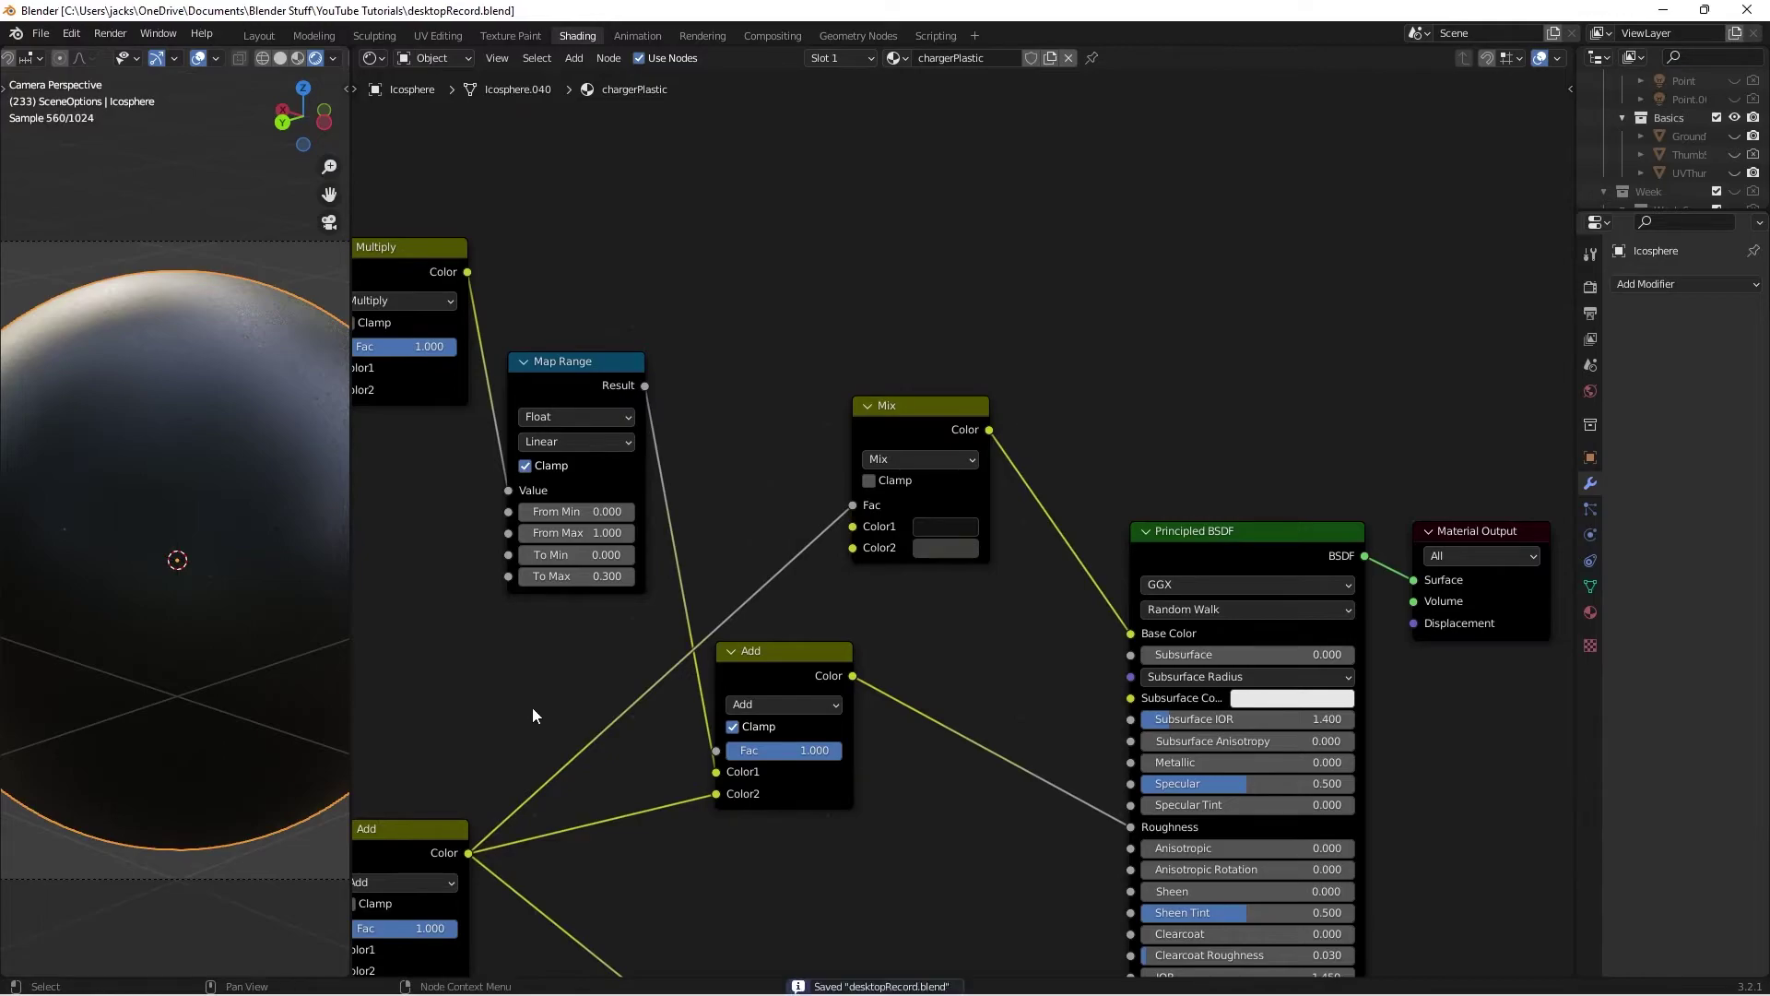
Step: Try a To Max of 0 on both Map Ranges feeding the first Add node
{"action": "scroll", "coordinate": [533, 706], "scroll_direction": "down", "scroll_amount": 4}
{"action": "scroll", "coordinate": [925, 693], "scroll_direction": "up", "scroll_amount": 5}
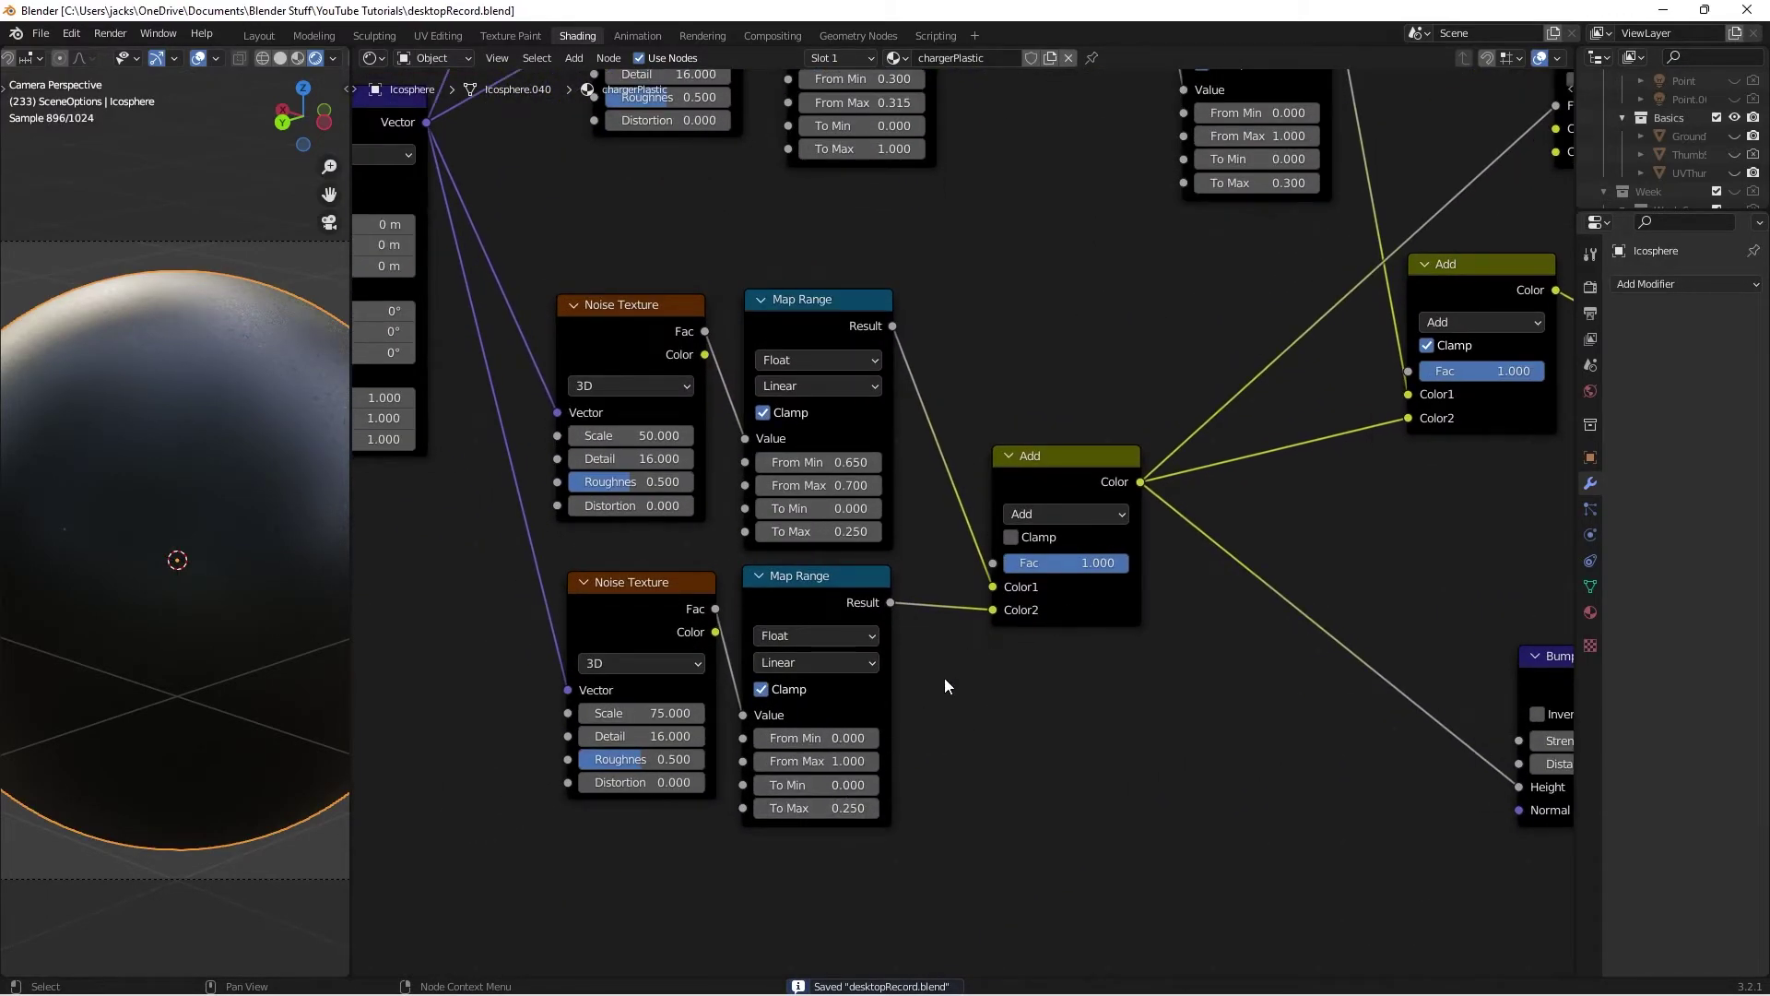
{"action": "left_click", "coordinate": [822, 807]}
{"action": "type", "text": "00"}
{"action": "key", "text": "Return"}
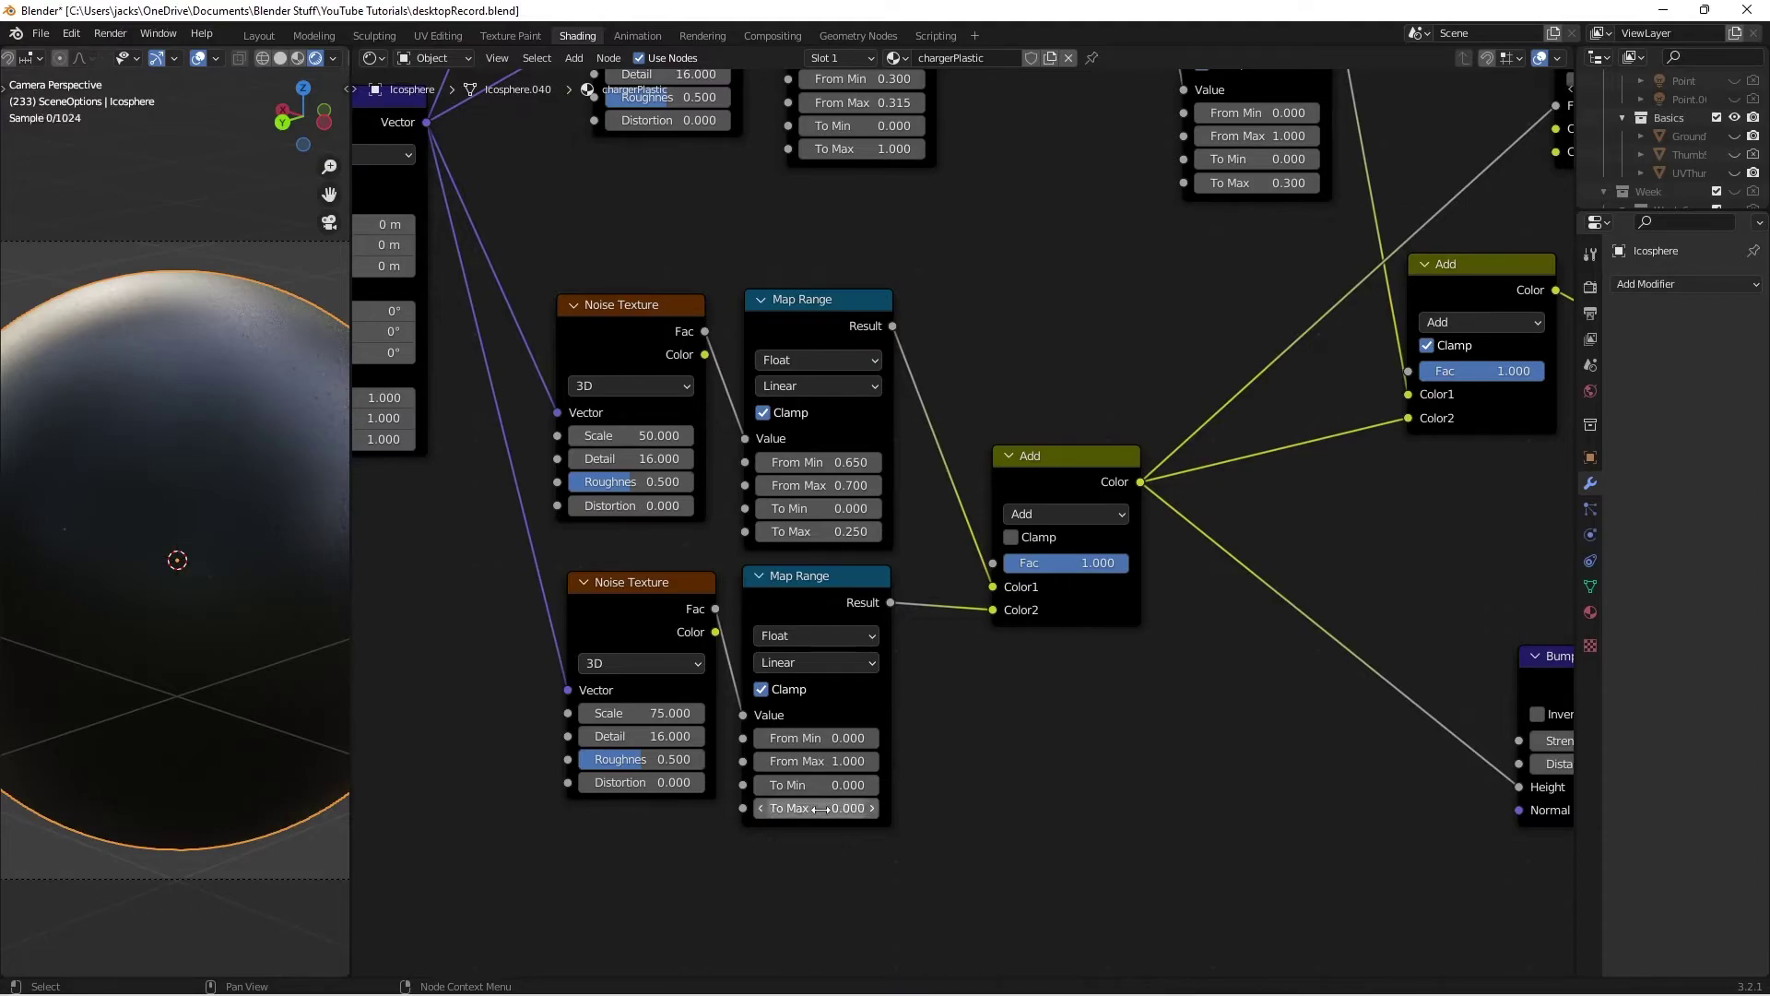
{"action": "left_click", "coordinate": [826, 531]}
{"action": "type", "text": "00"}
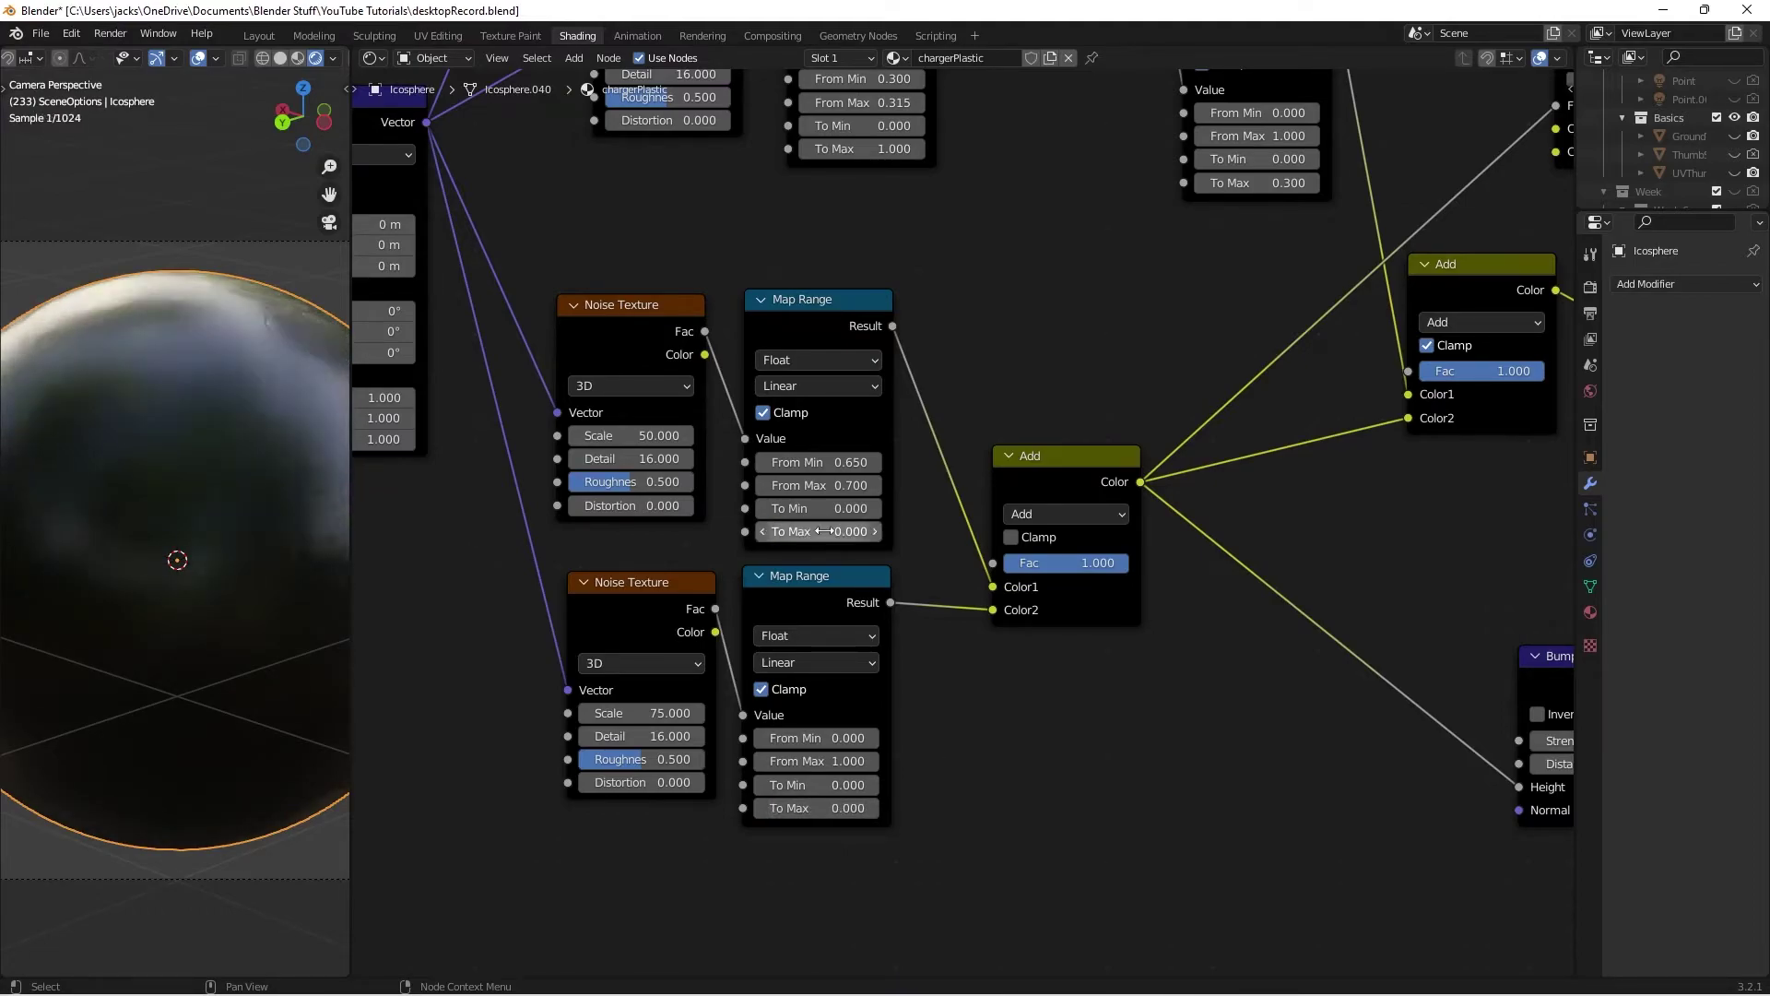
{"action": "key", "text": "Return"}
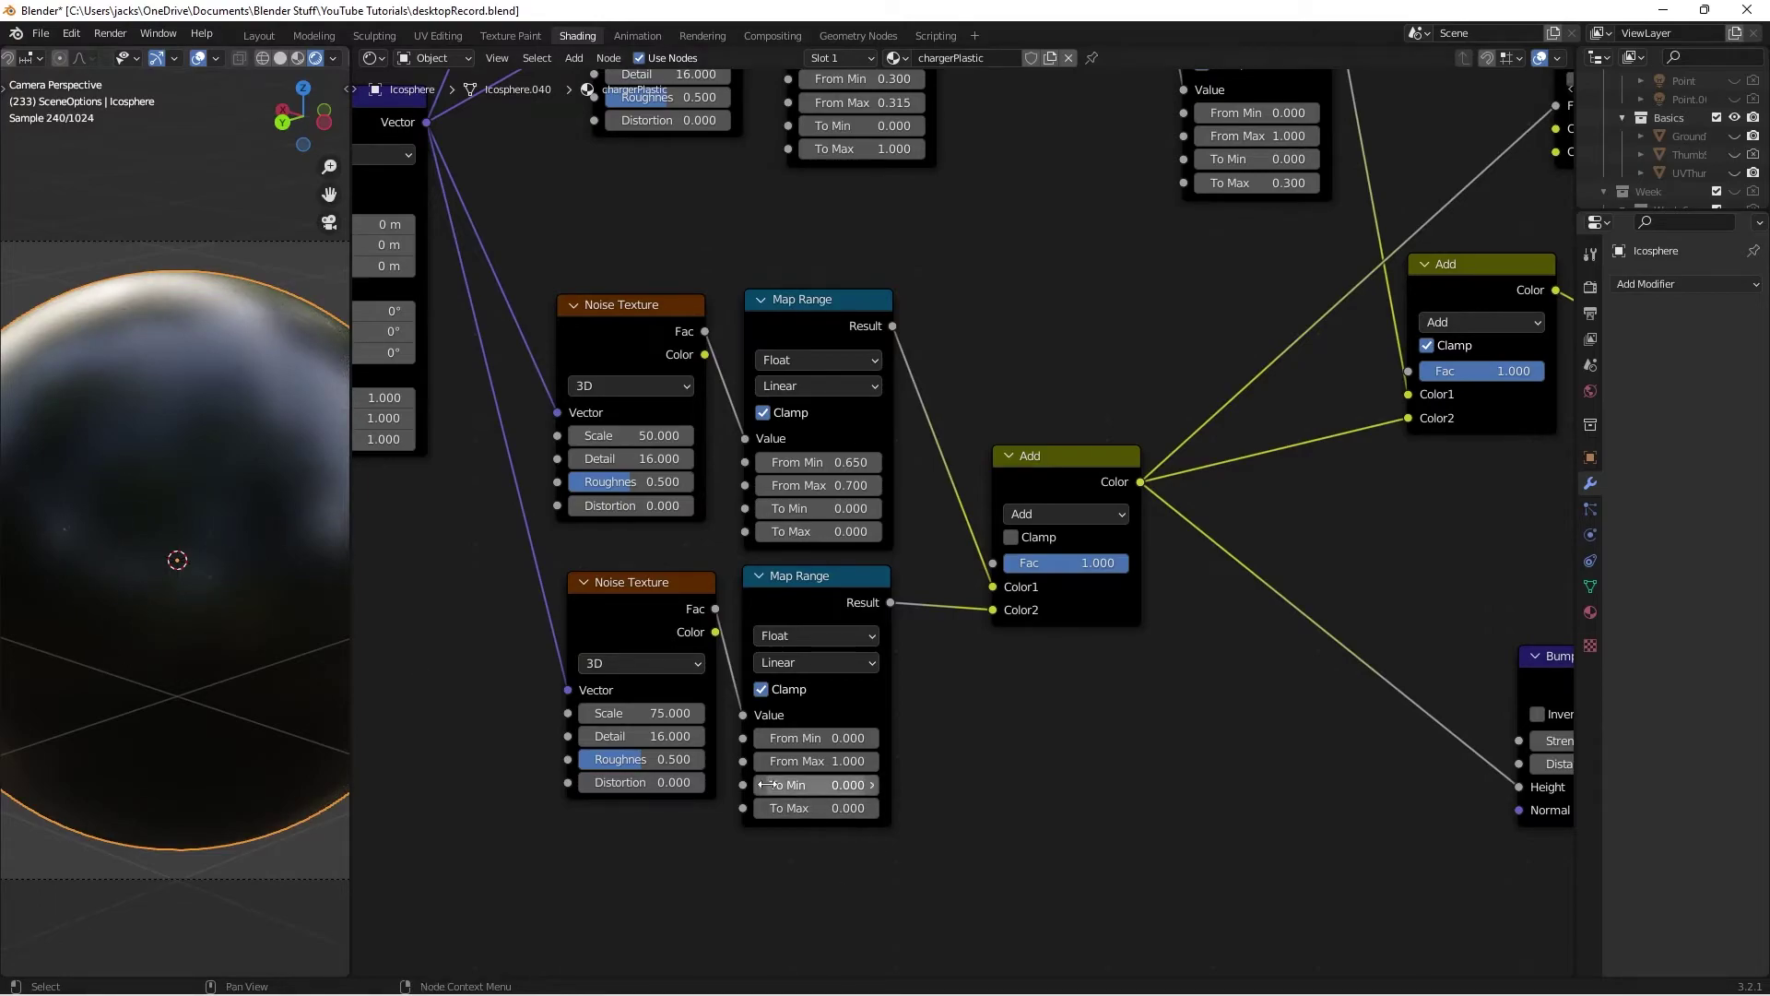
{"action": "left_click", "coordinate": [796, 808]}
{"action": "left_click", "coordinate": [971, 778]}
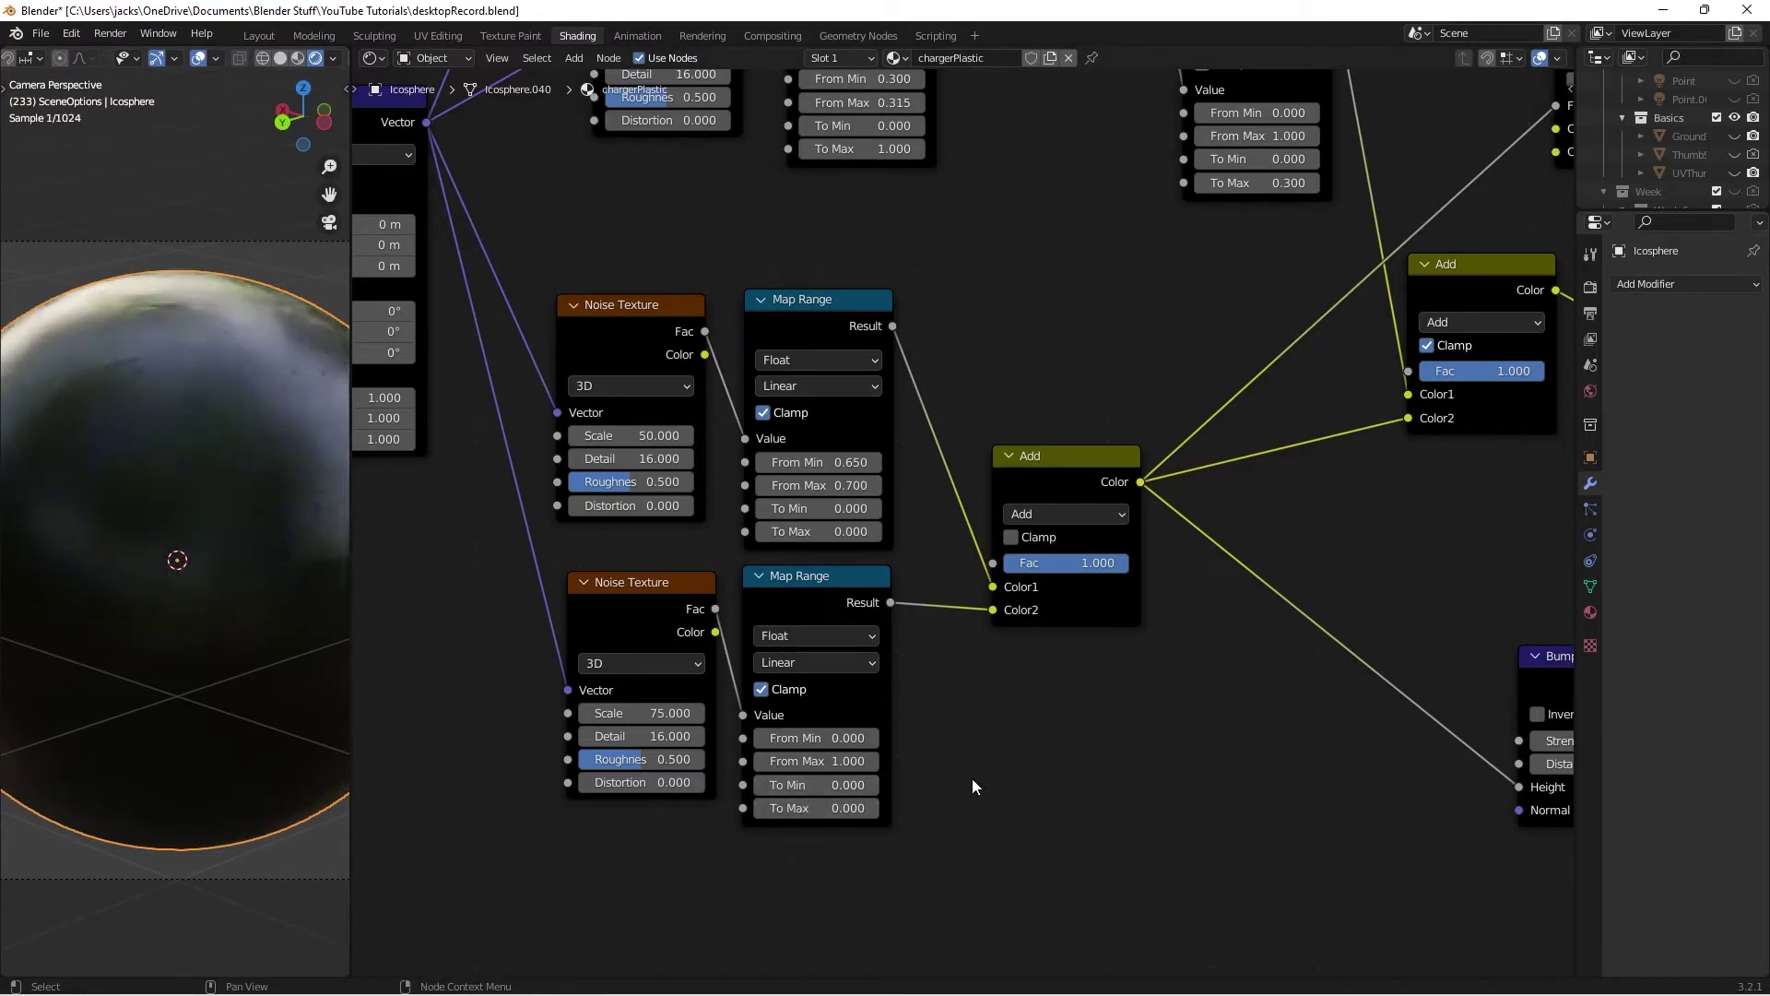
Step: Undo the To Max changes on both Map Ranges and save the file
{"action": "key", "text": "ctrl+z"}
{"action": "key", "text": "ctrl+z"}
{"action": "key", "text": "ctrl+z"}
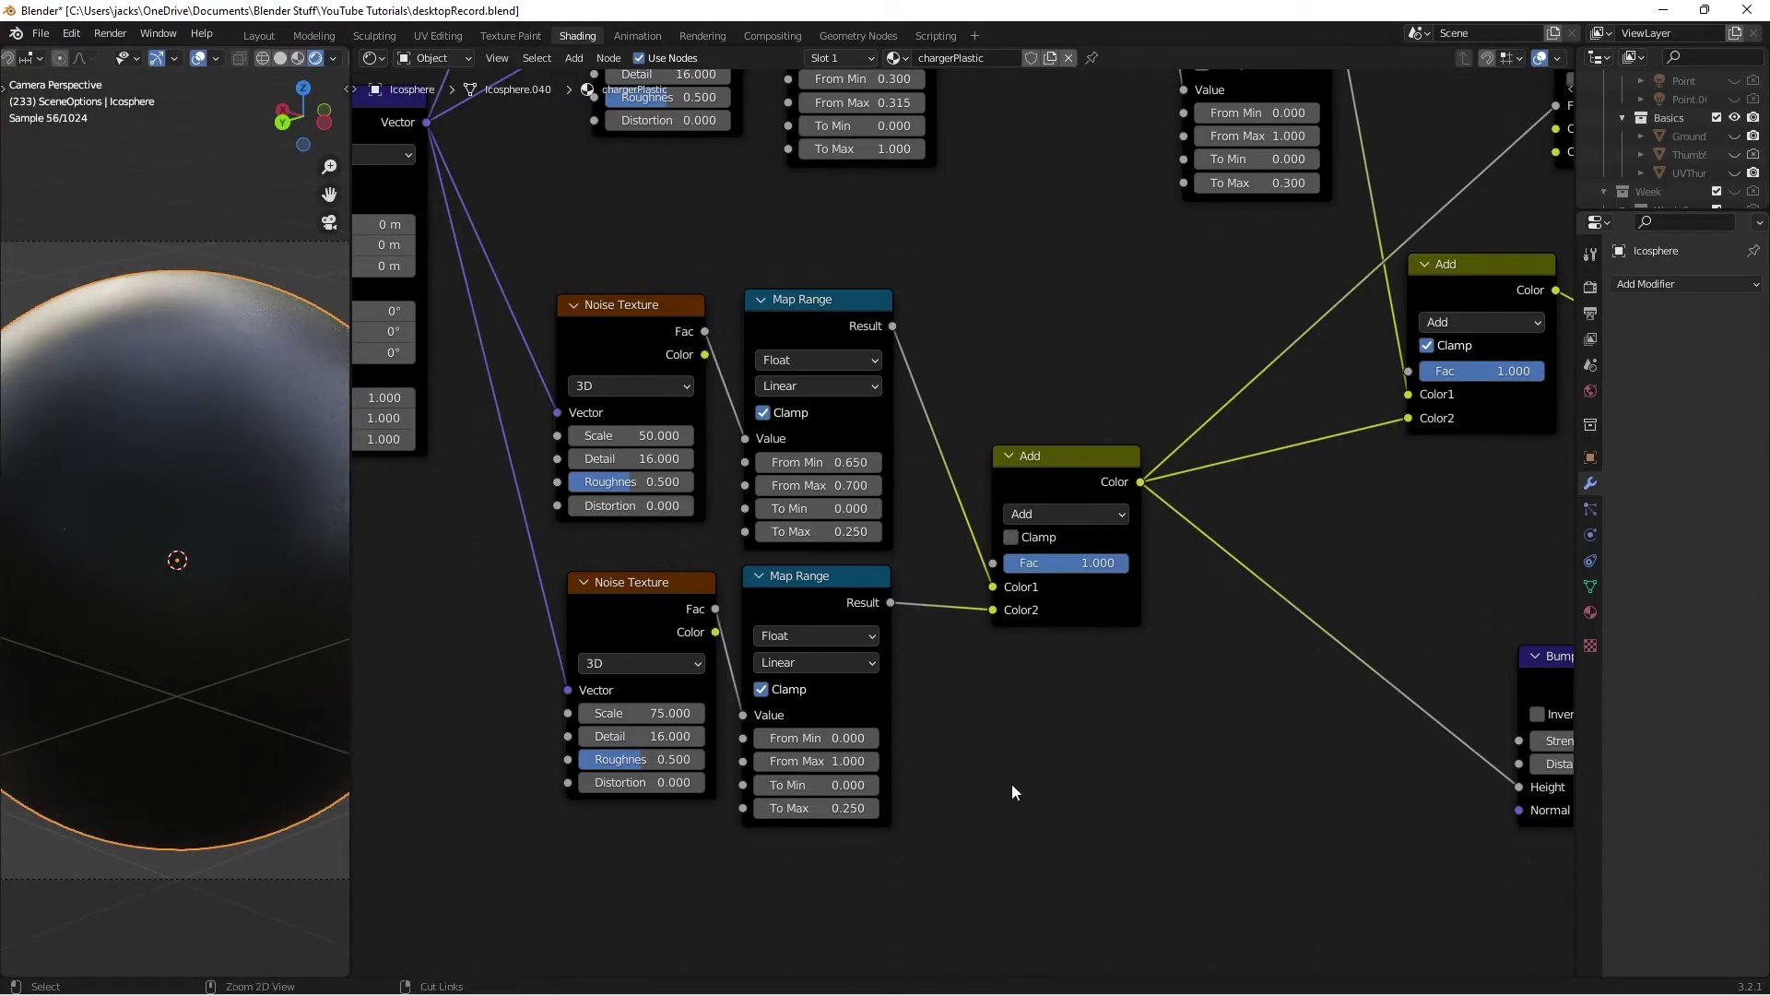
{"action": "key", "text": "ctrl+s"}
Step: Add a Musgrave Texture below the lowest Noise Texture and connect the Mapping node's Vector output to its Vector input
{"action": "scroll", "coordinate": [1093, 717], "scroll_direction": "down", "scroll_amount": 2}
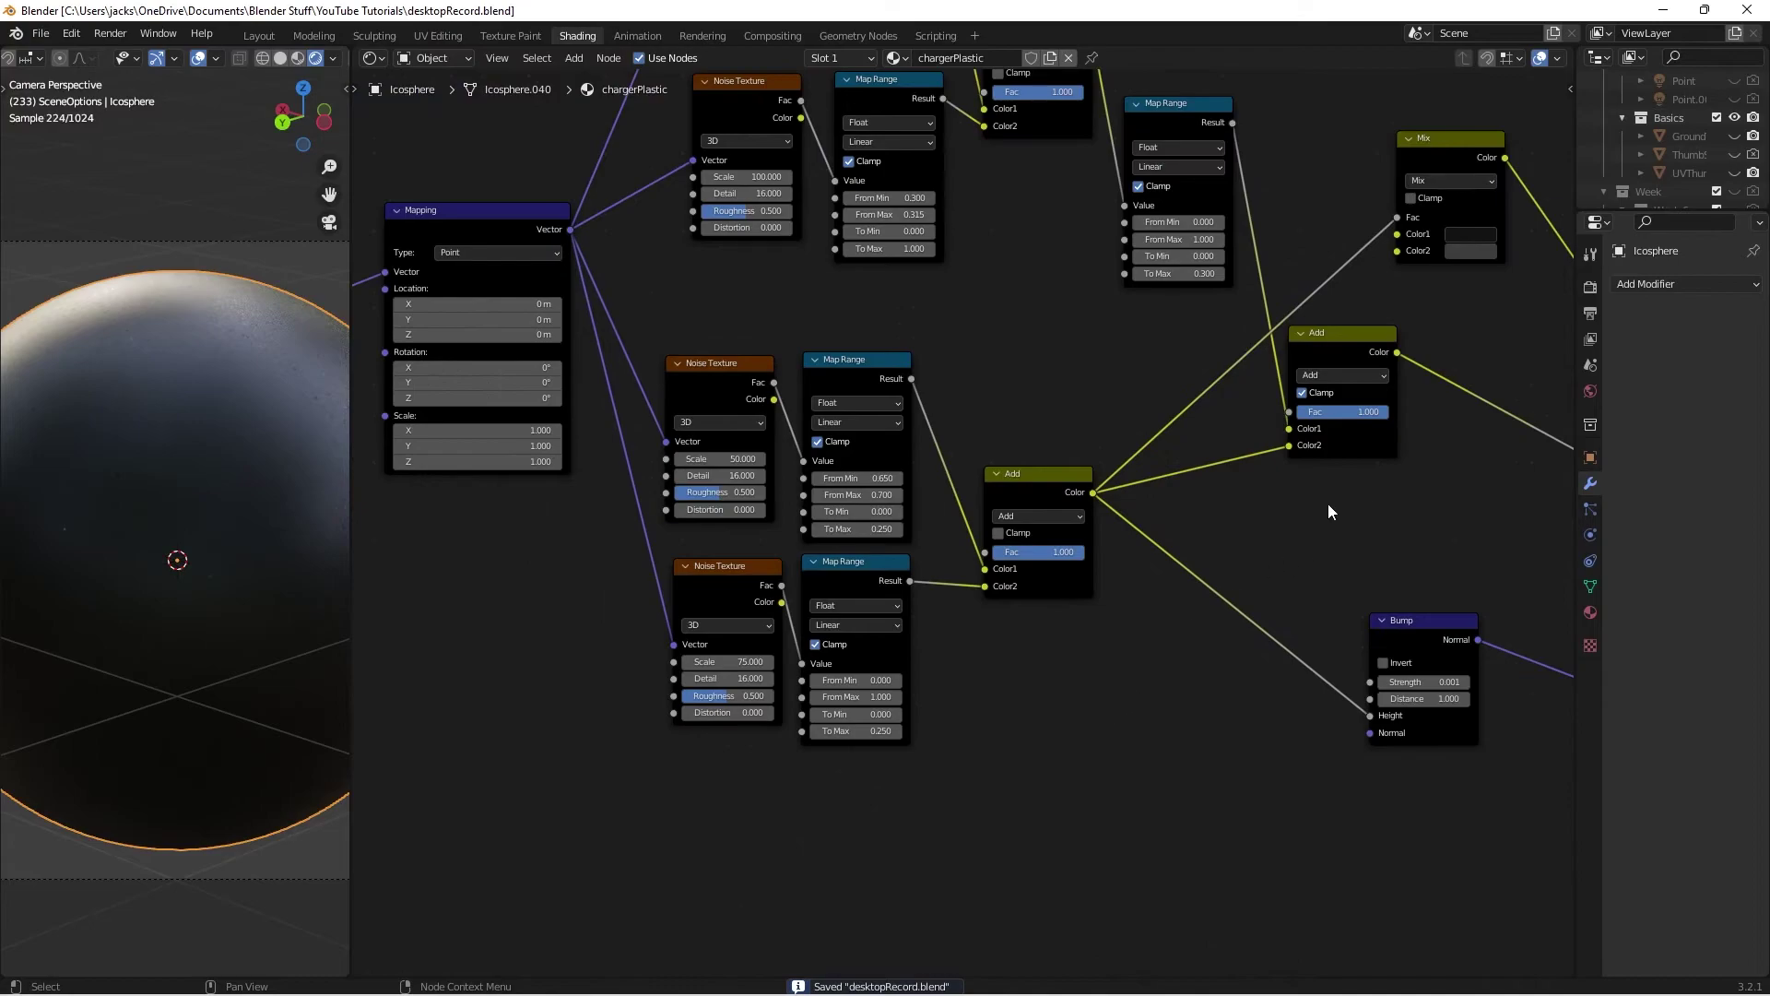
{"action": "scroll", "coordinate": [914, 459], "scroll_direction": "down", "scroll_amount": 3}
{"action": "key", "text": "shift+a"}
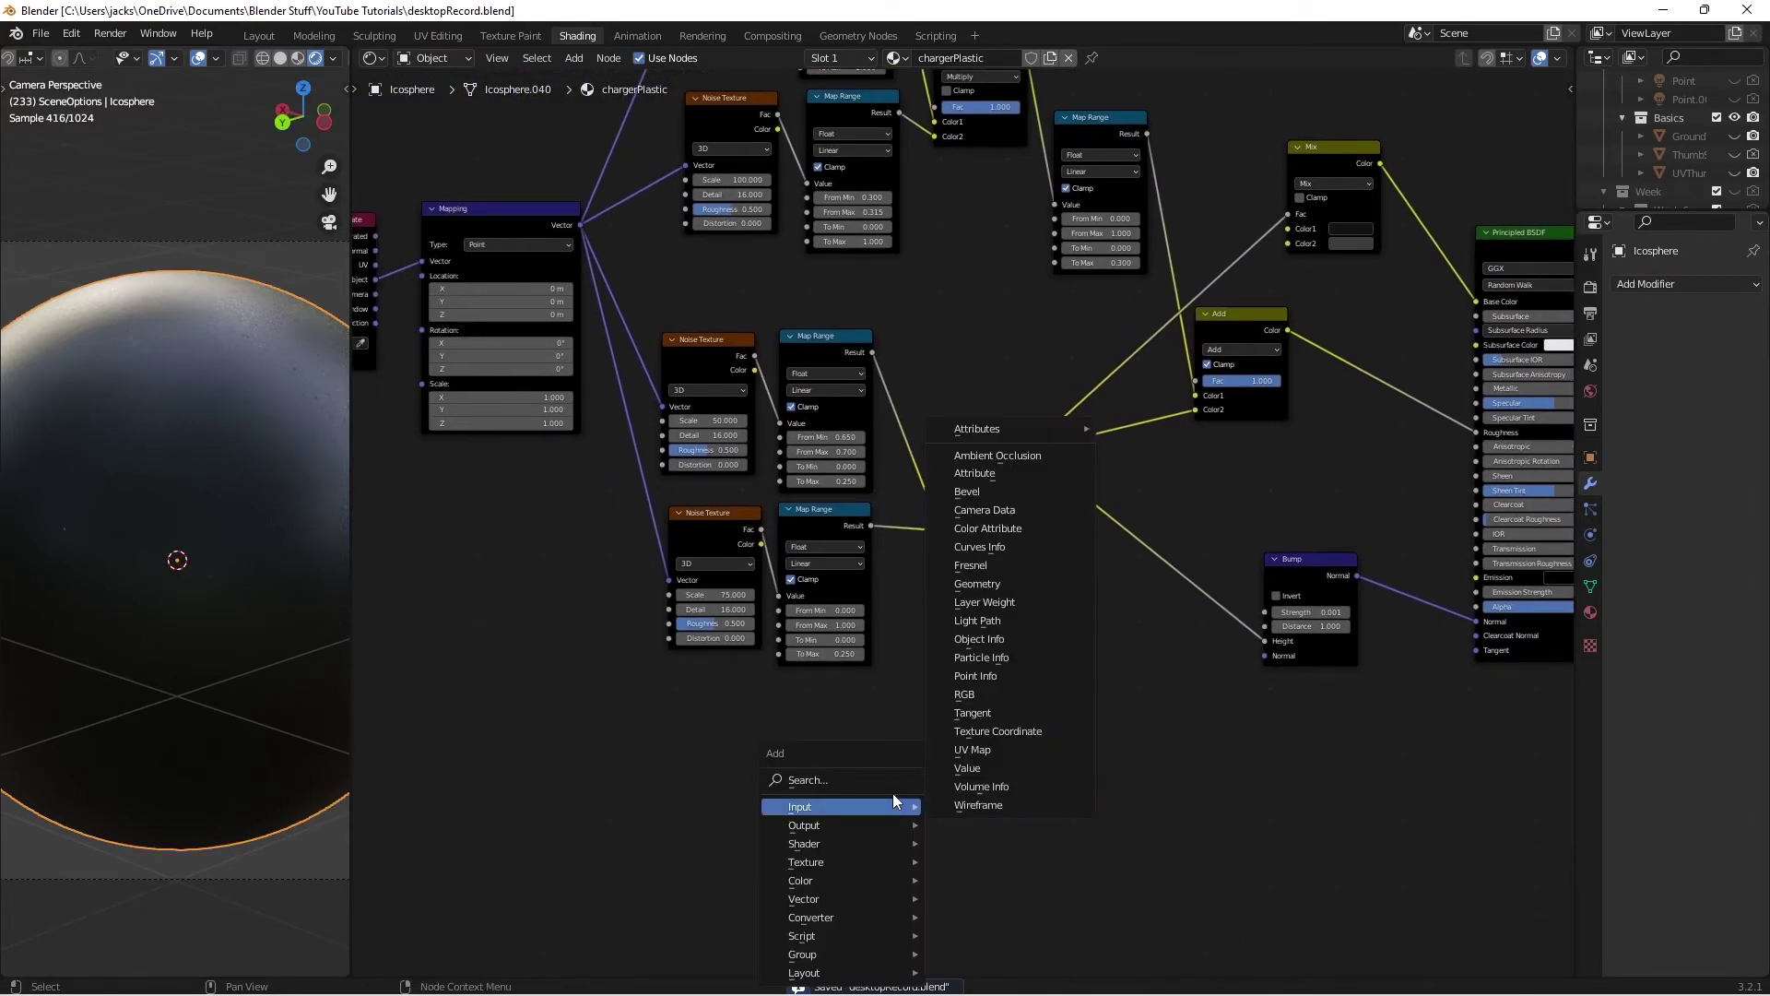
{"action": "left_click", "coordinate": [888, 786]}
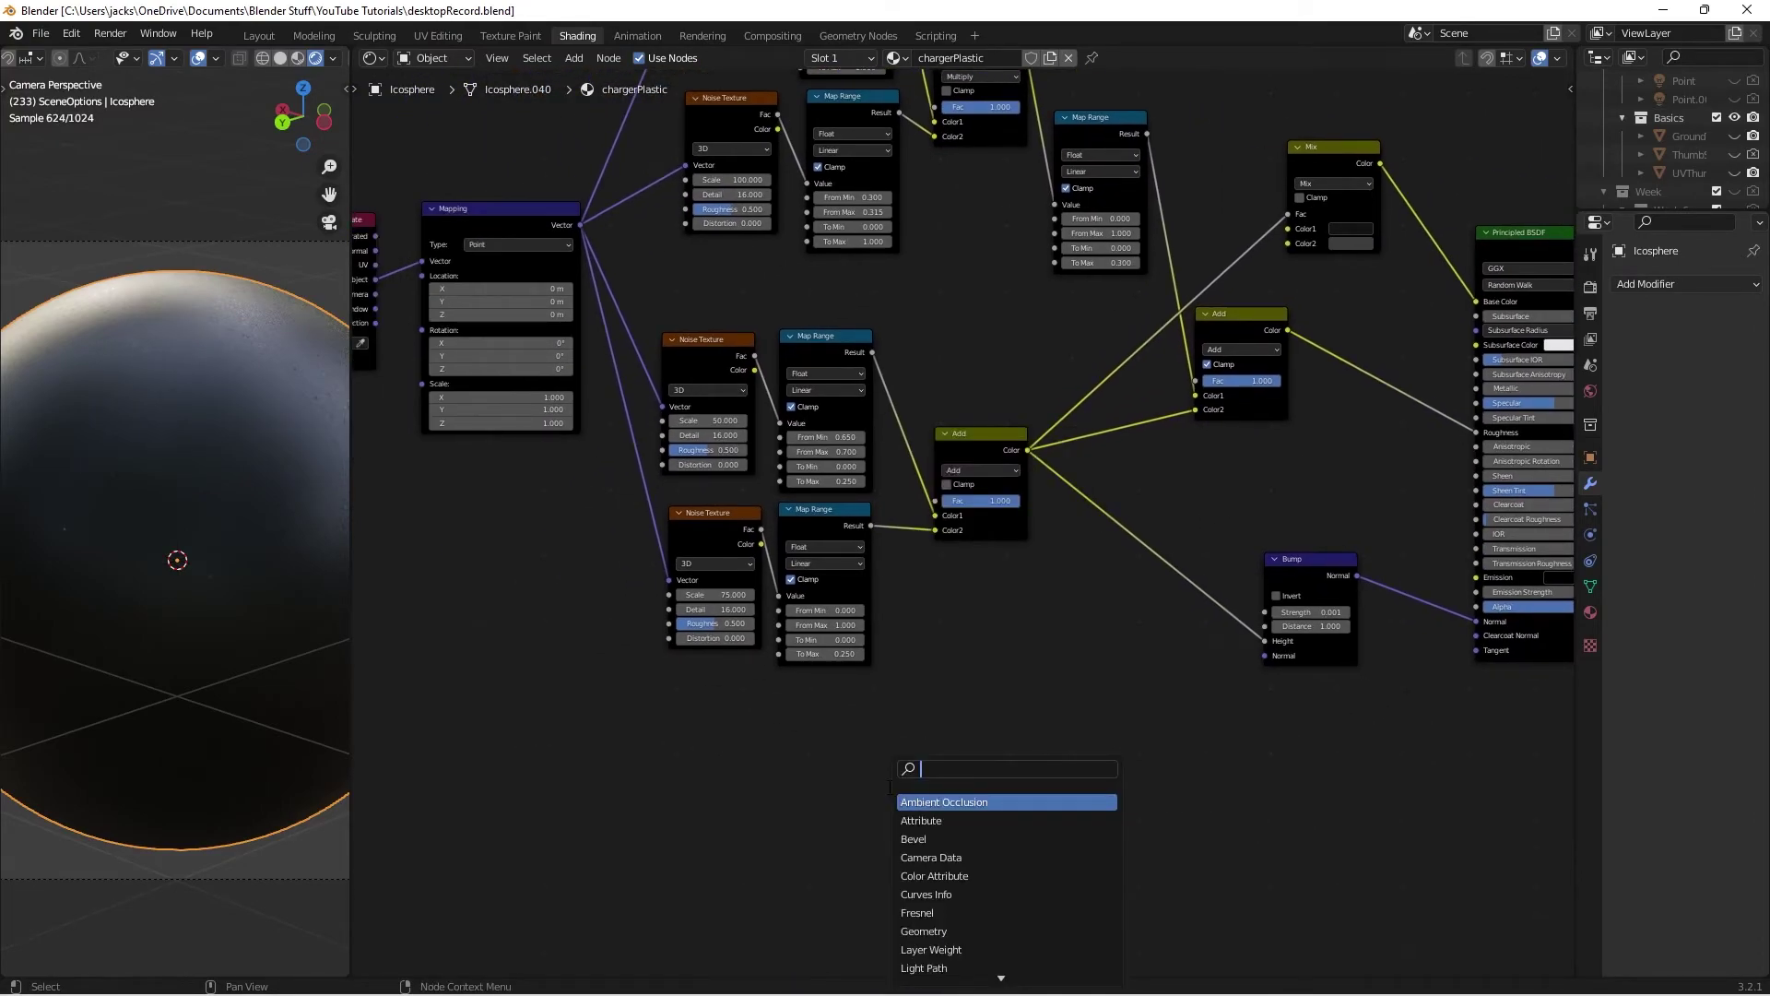
{"action": "type", "text": "mus"}
{"action": "key", "text": "Return"}
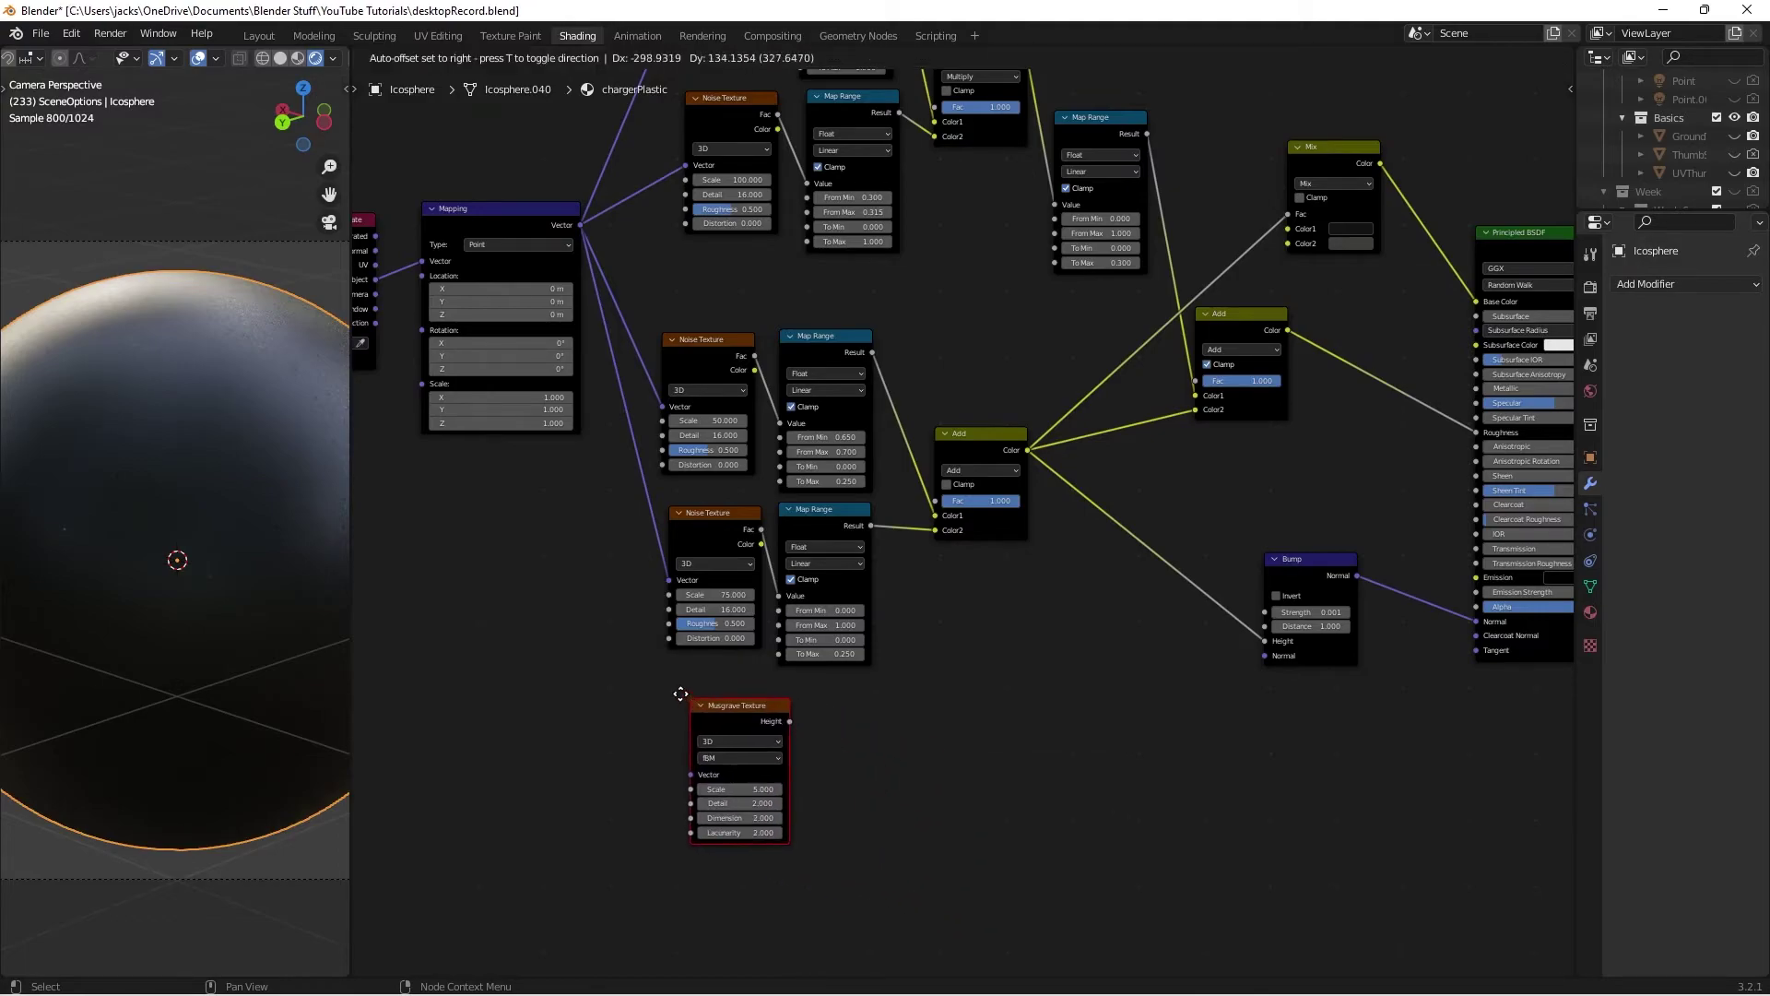
{"action": "left_click", "coordinate": [675, 693]}
{"action": "left_click_drag", "start_coordinate": [580, 224], "coordinate": [672, 768]}
Step: Add a Map Range beside the Musgrave Texture, connect the texture's Height to its Value, and preview the result on the sphere
{"action": "scroll", "coordinate": [819, 784], "scroll_direction": "up", "scroll_amount": 2}
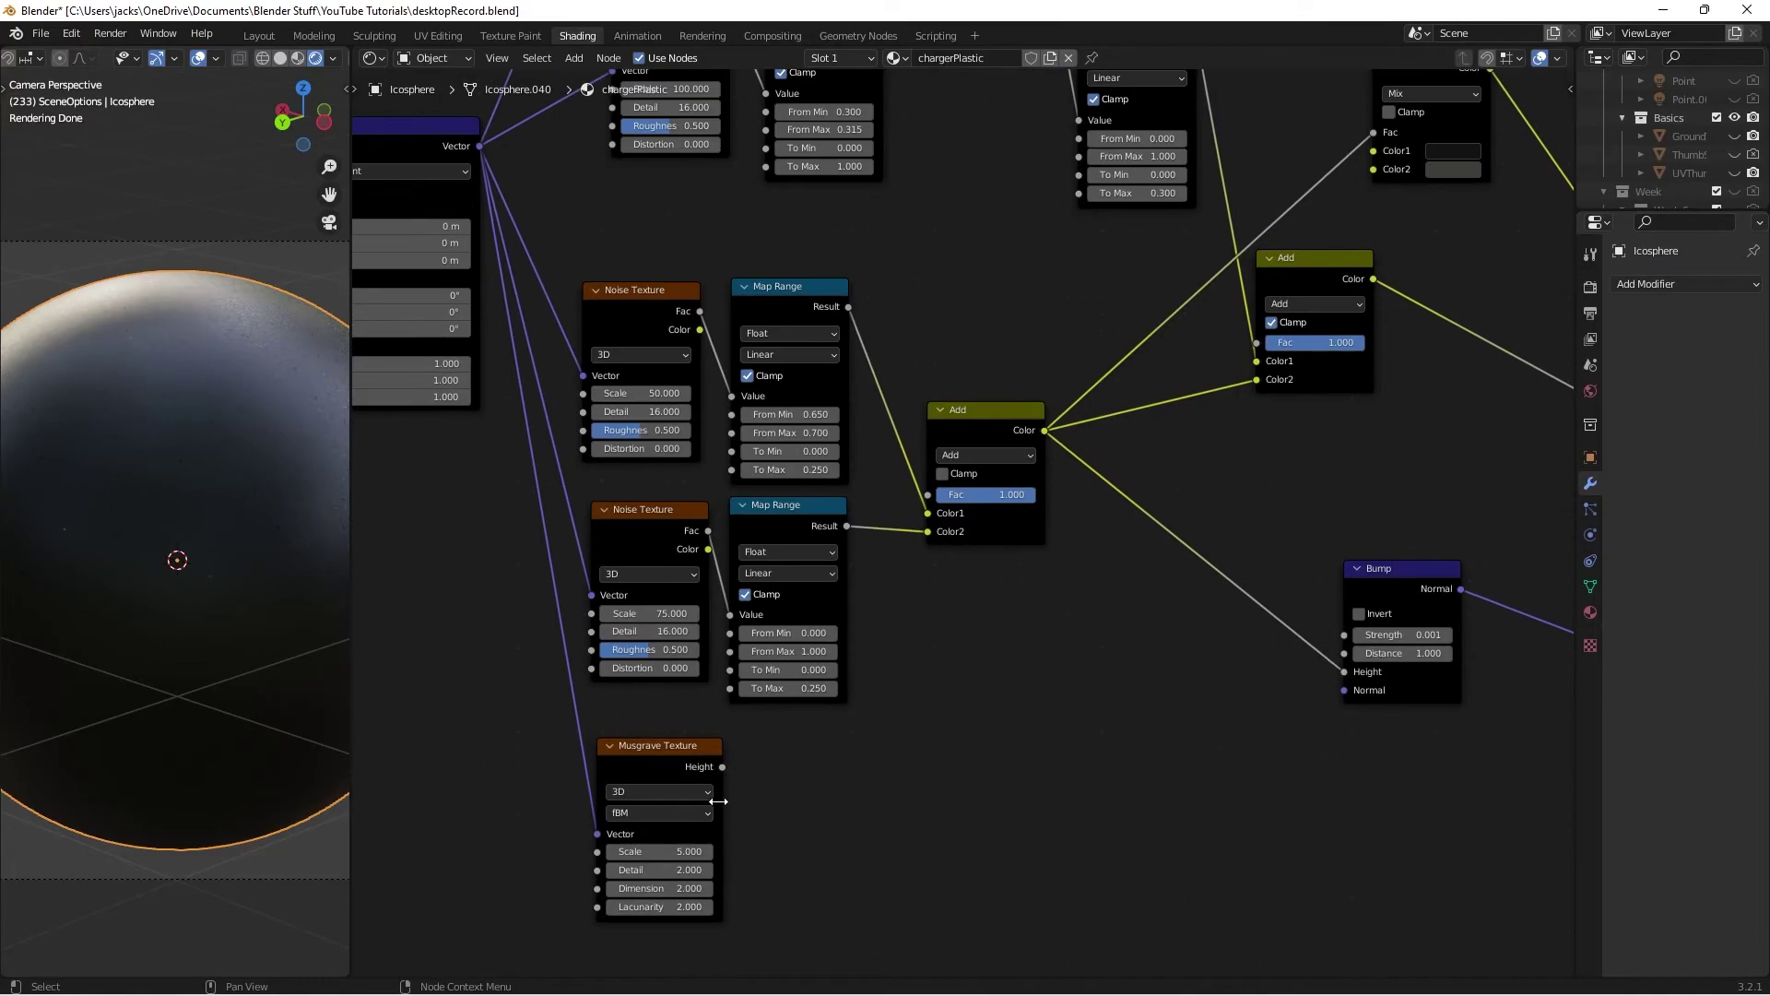
{"action": "key", "text": "shift+a"}
{"action": "type", "text": "map range"}
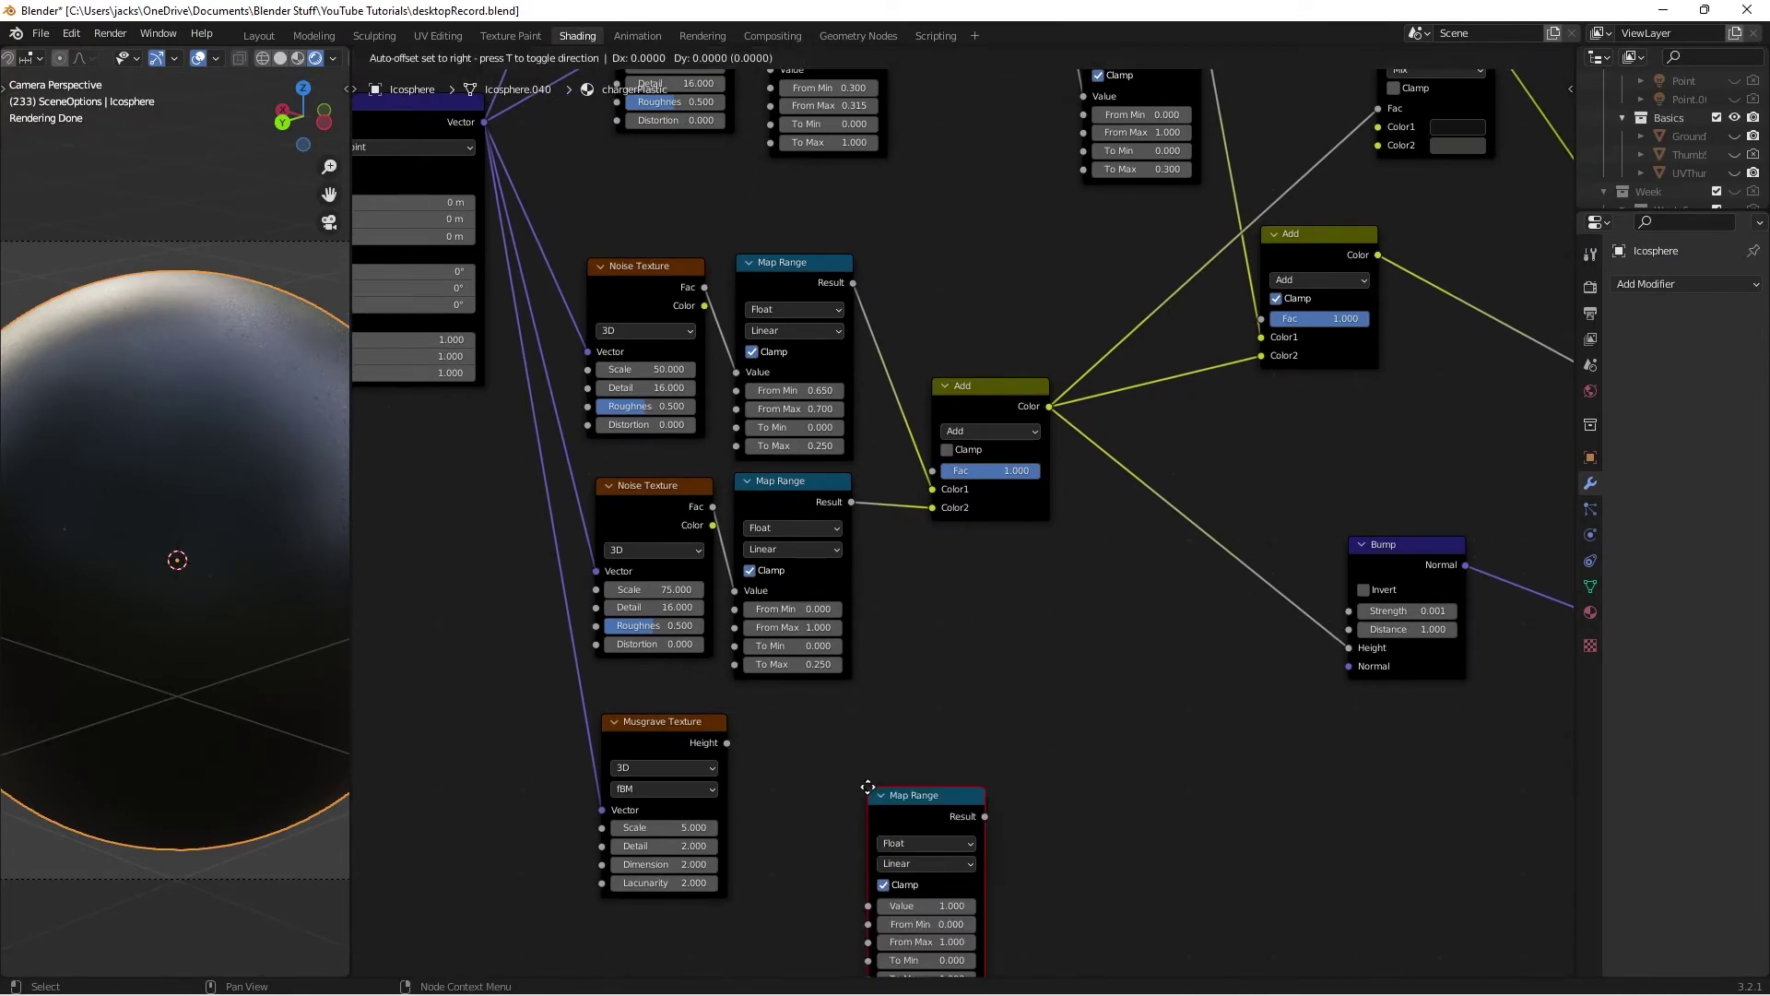
{"action": "key", "text": "Return"}
{"action": "left_click", "coordinate": [738, 740]}
{"action": "left_click_drag", "start_coordinate": [728, 742], "coordinate": [745, 736]}
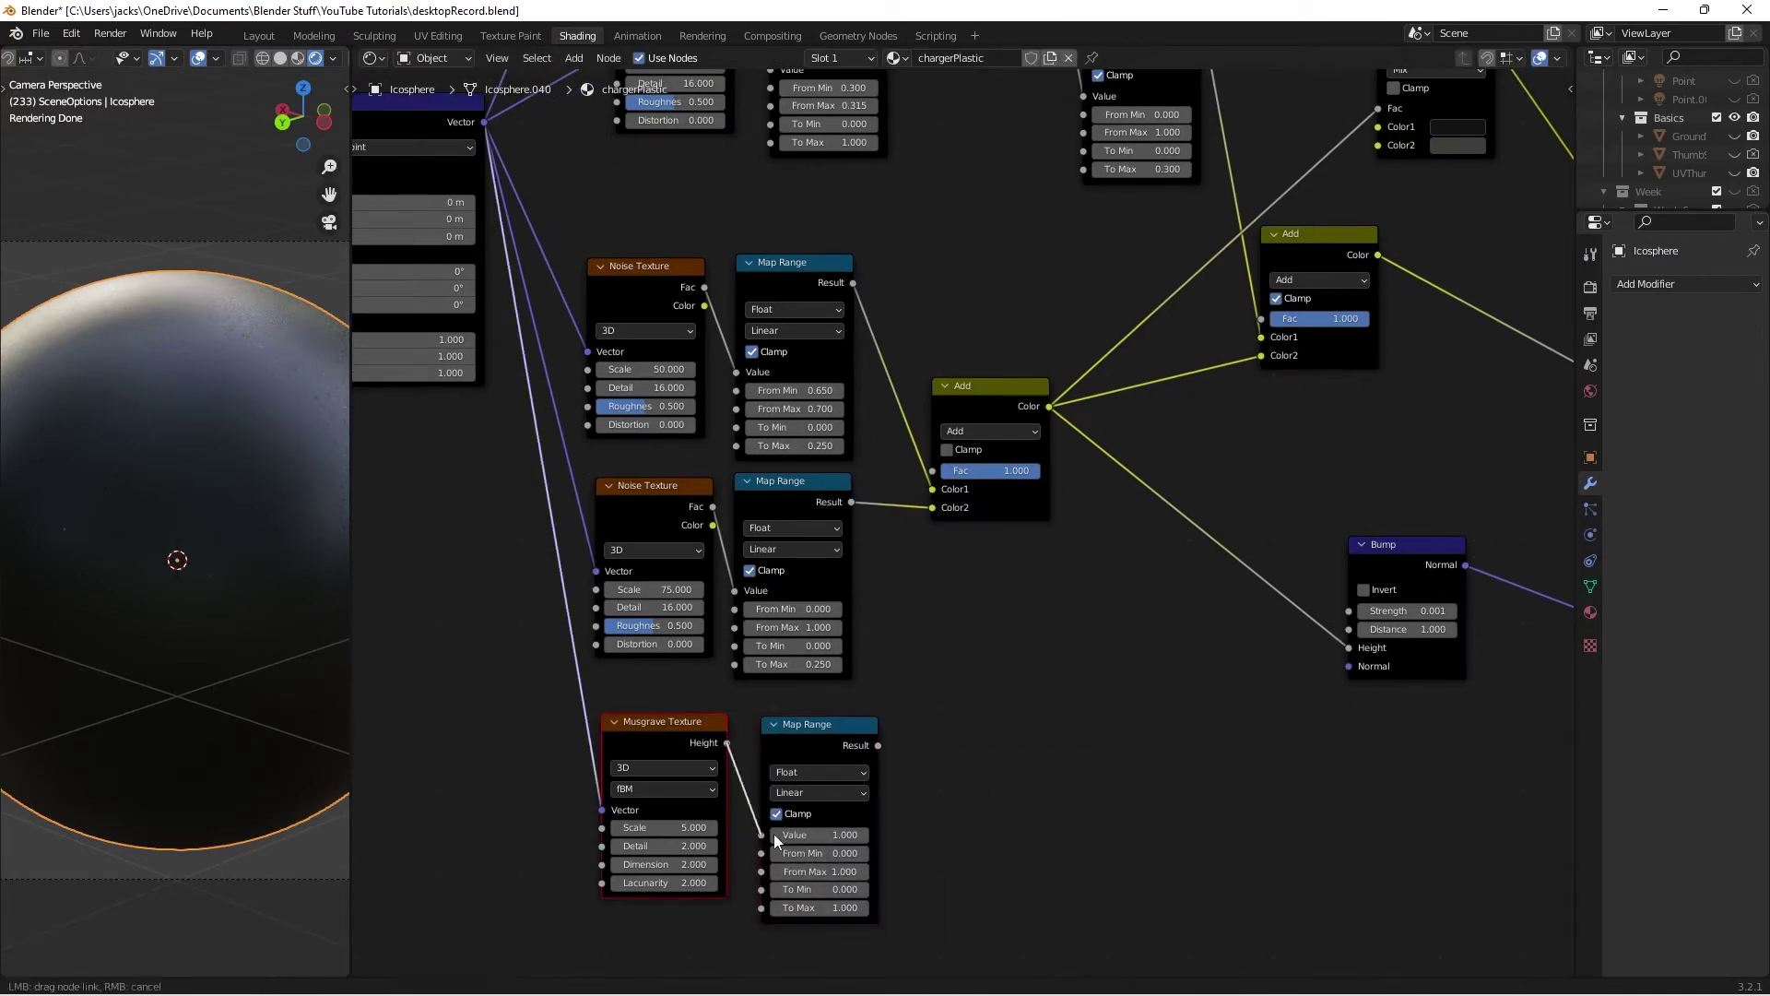
{"action": "left_click_drag", "start_coordinate": [772, 833], "coordinate": [772, 834]}
{"action": "left_click", "coordinate": [806, 740]}
{"action": "left_click", "coordinate": [806, 739], "text": "ctrl+shift"}
Step: Set the Musgrave Texture's Scale to 200, Detail to 10 and Dimension to 1
{"action": "scroll", "coordinate": [1029, 789], "scroll_direction": "up", "scroll_amount": 1}
{"action": "middle_click_drag", "start_coordinate": [1029, 789], "coordinate": [1044, 824]}
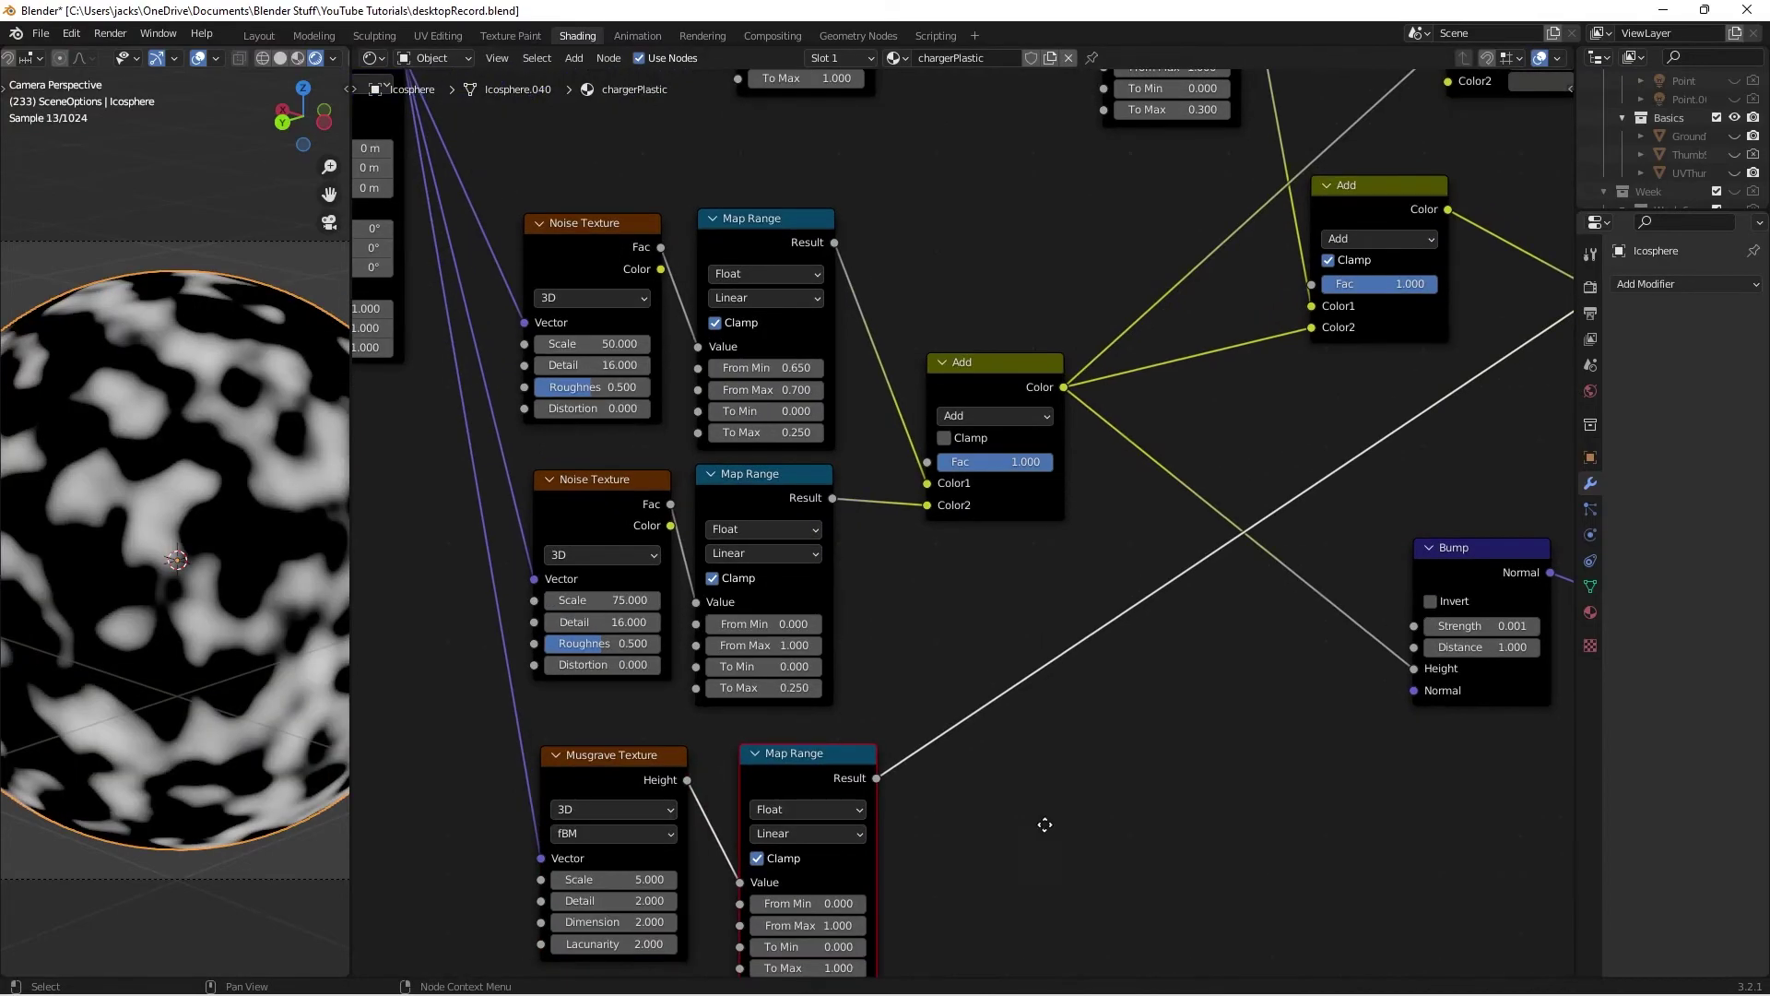
{"action": "scroll", "coordinate": [1044, 824], "scroll_direction": "up", "scroll_amount": 1}
{"action": "left_click", "coordinate": [714, 753]}
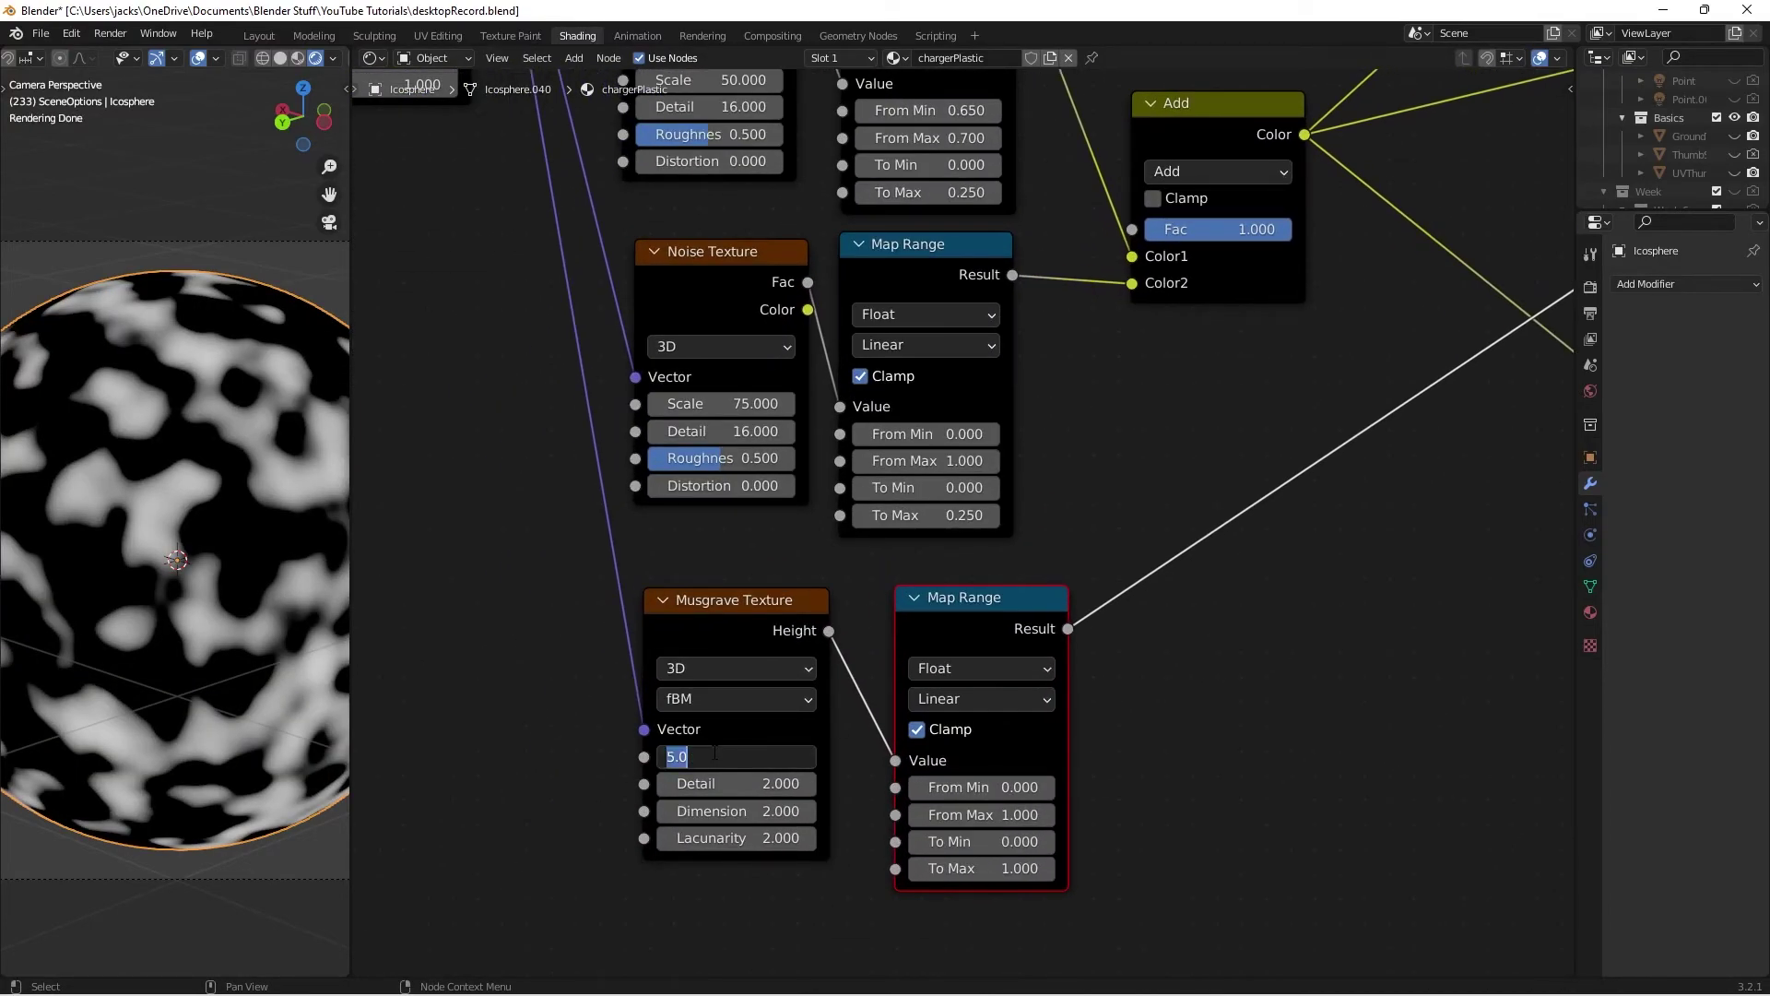
{"action": "type", "text": "200"}
{"action": "key", "text": "Return"}
{"action": "left_click", "coordinate": [733, 784]}
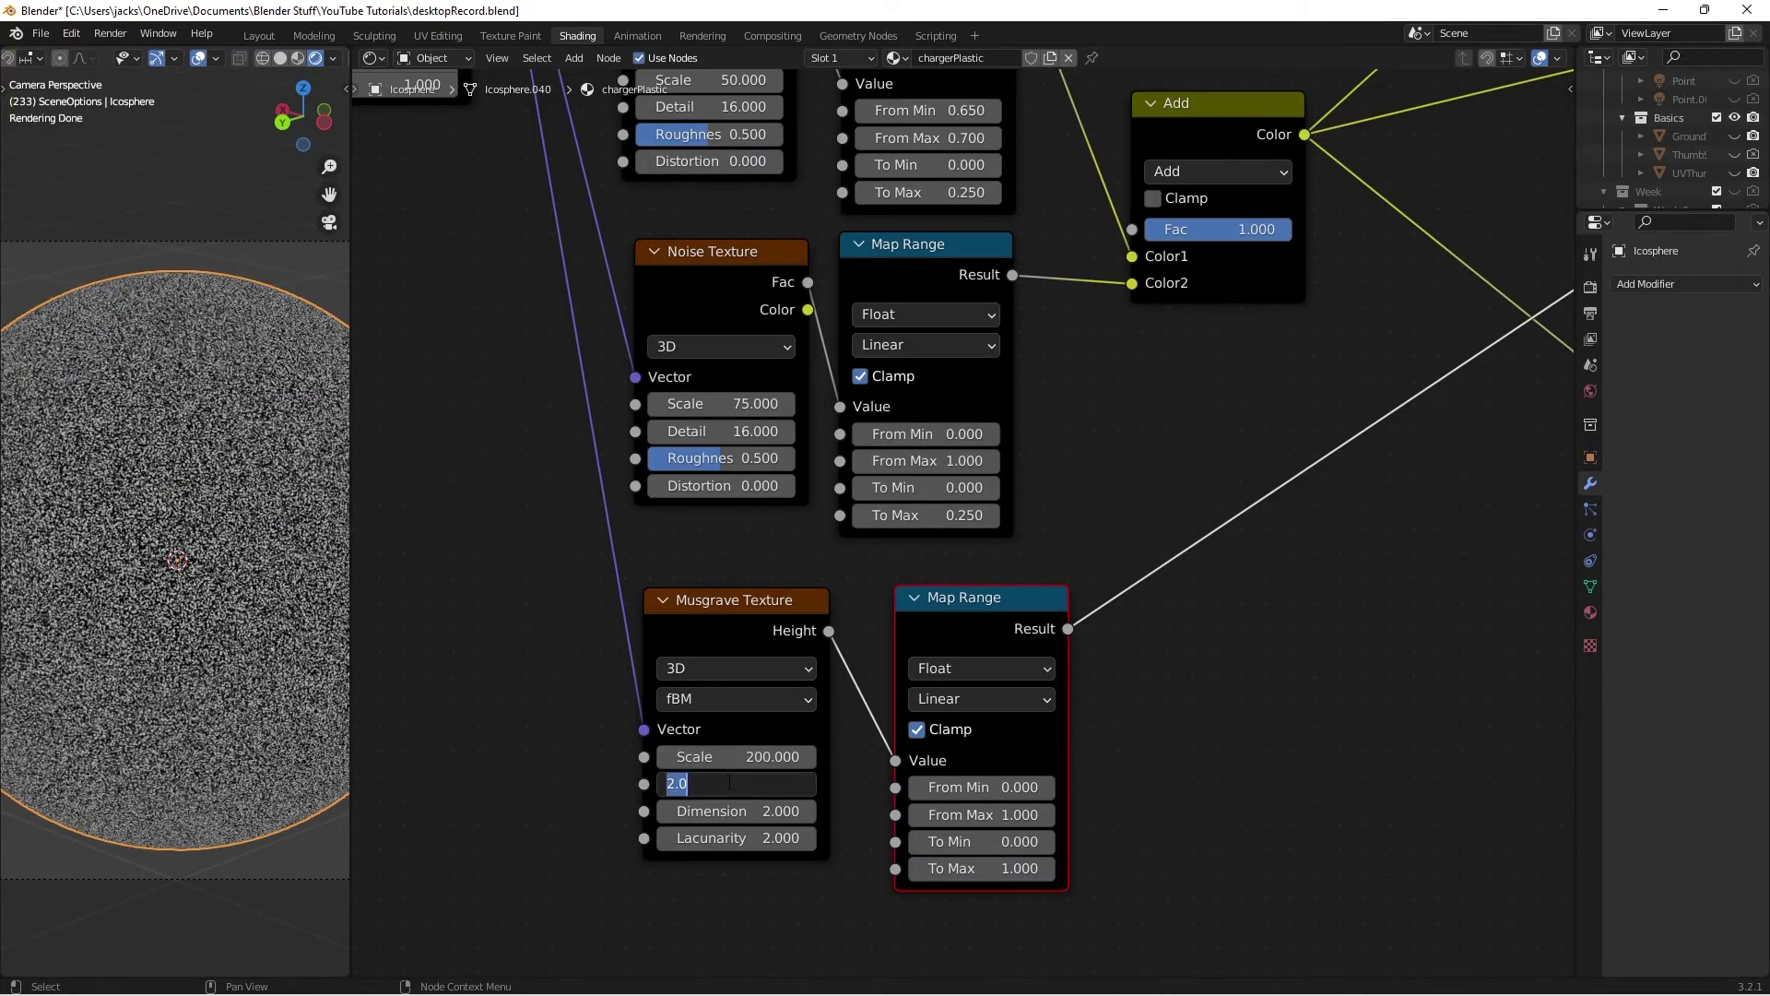
{"action": "type", "text": "10"}
{"action": "key", "text": "Return"}
{"action": "left_click", "coordinate": [728, 811]}
{"action": "type", "text": "1"}
{"action": "key", "text": "Return"}
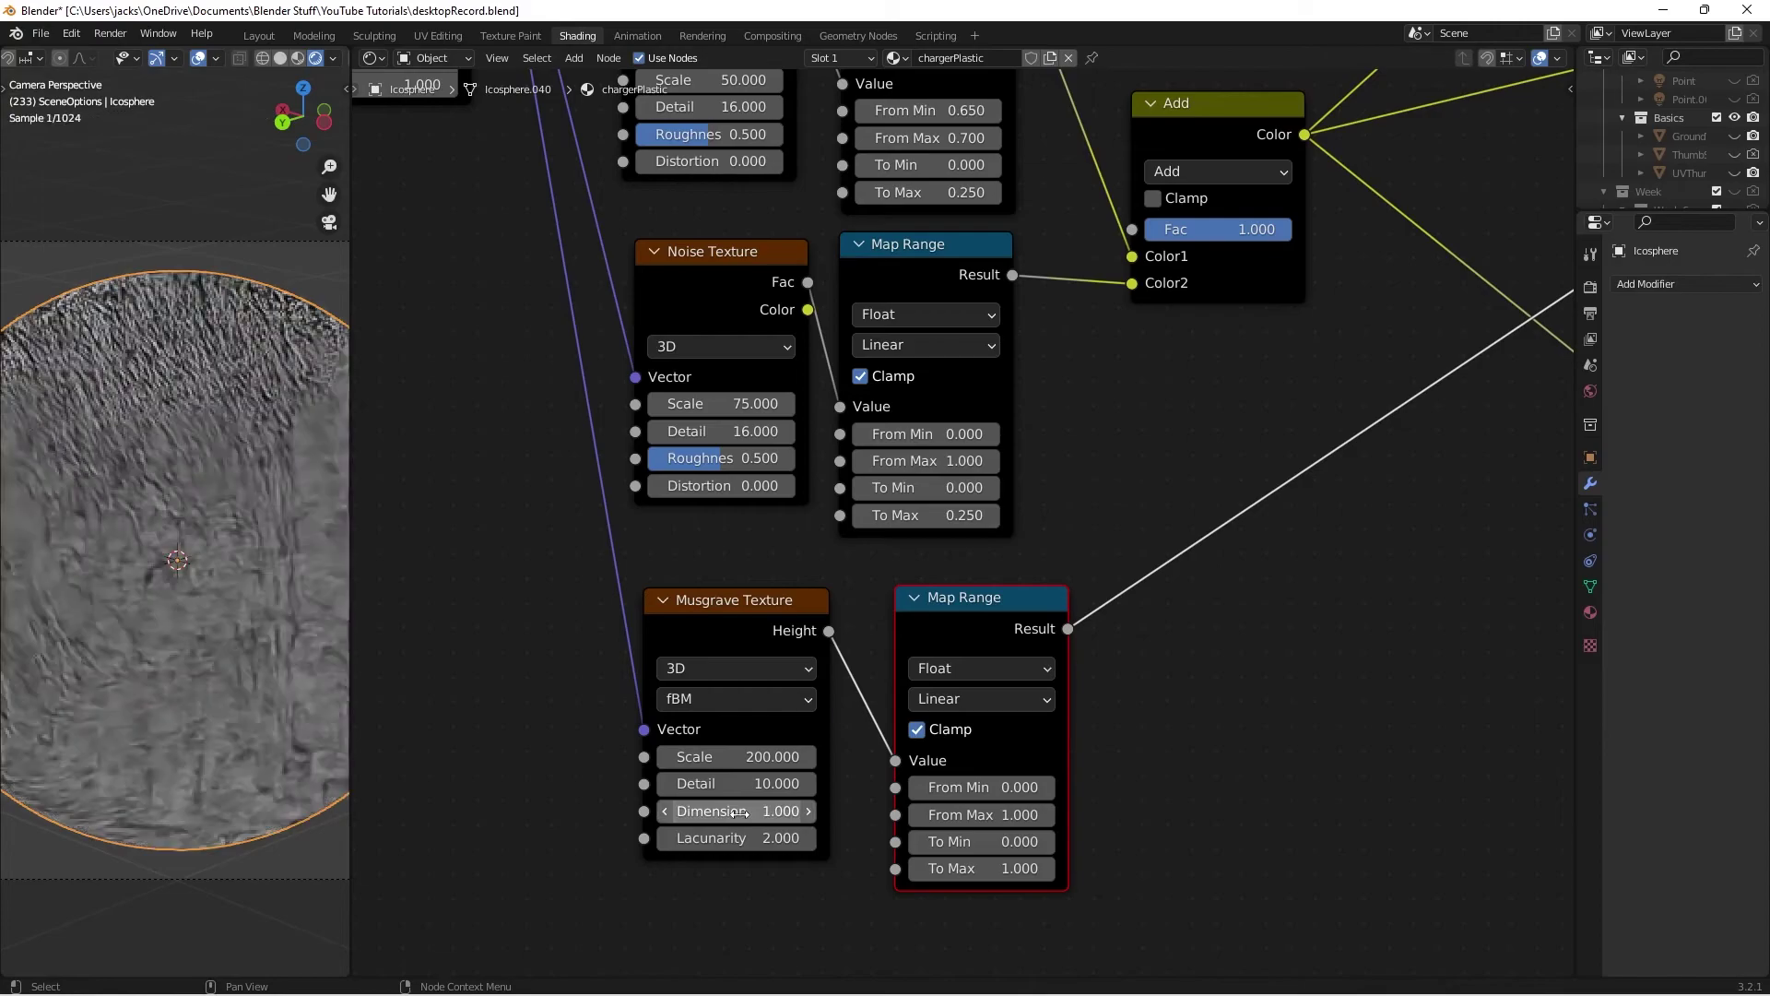
Step: Nudge the Musgrave's Map Range closer to the texture and set its To Min to 0.05 and To Max to 0.1
{"action": "scroll", "coordinate": [120, 536], "scroll_direction": "up", "scroll_amount": 2}
{"action": "scroll", "coordinate": [170, 573], "scroll_direction": "up", "scroll_amount": 3}
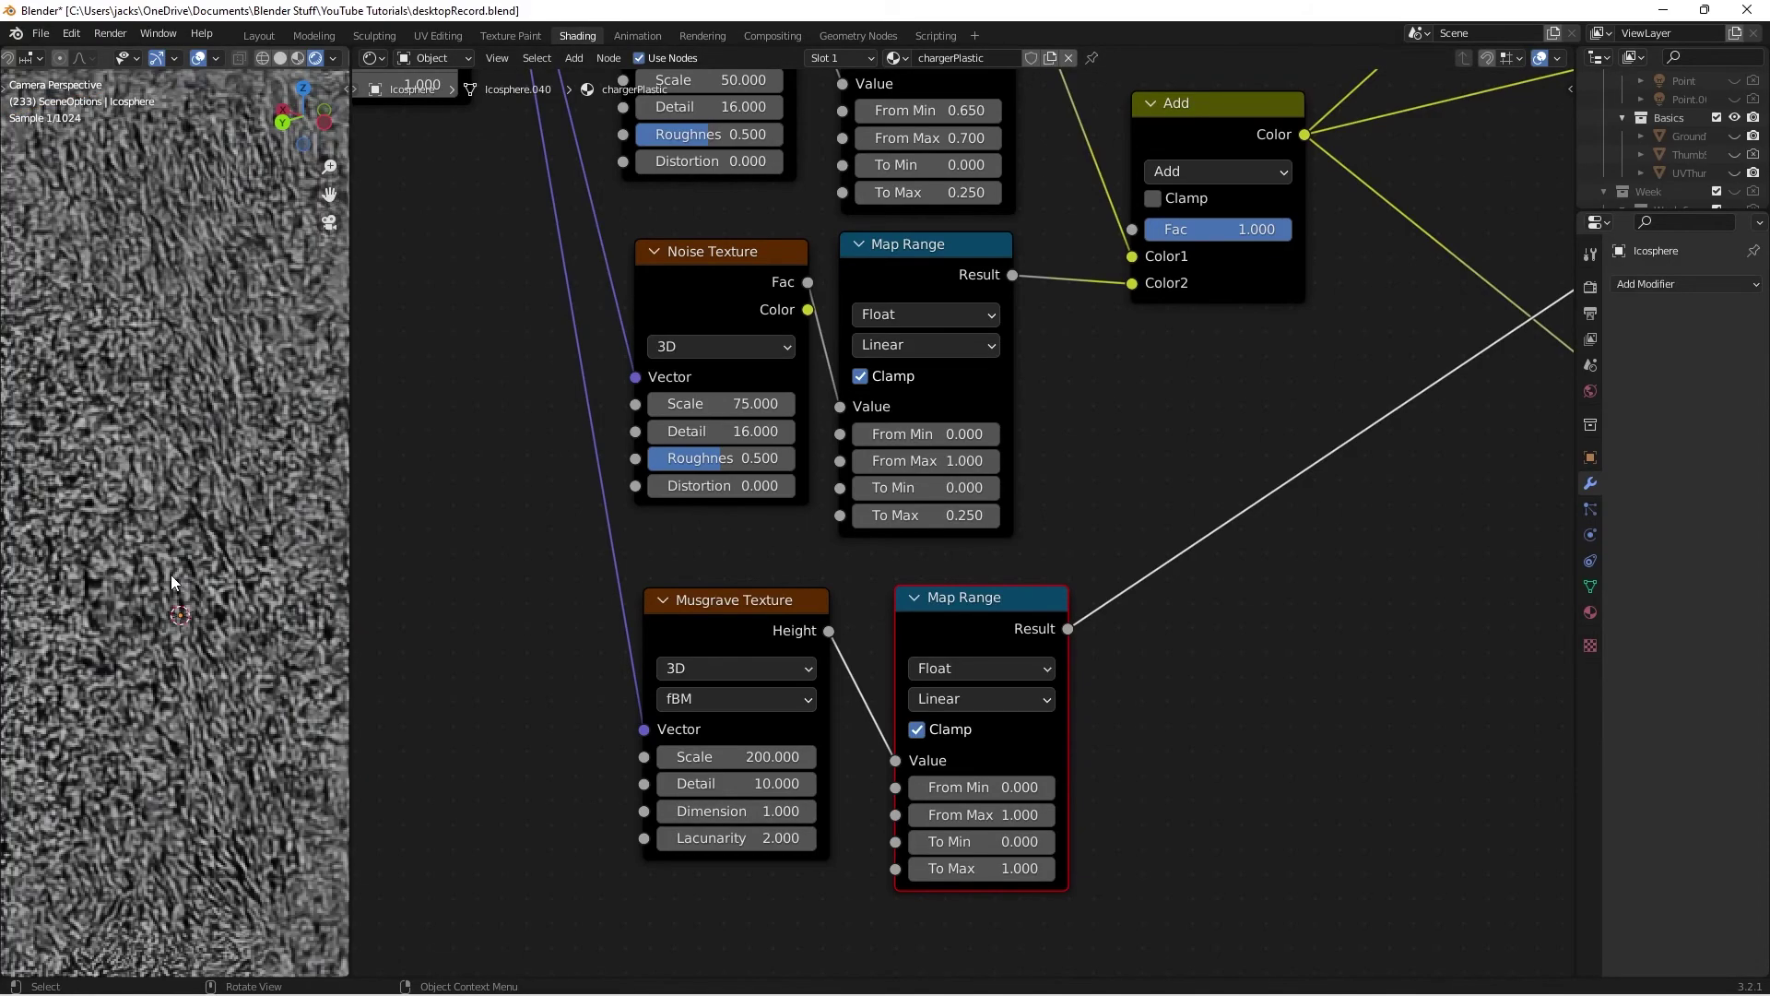
{"action": "mouse_move", "coordinate": [980, 621]}
{"action": "left_mouse_down"}
{"action": "mouse_move", "coordinate": [961, 609]}
{"action": "mouse_move", "coordinate": [972, 627]}
{"action": "left_mouse_up"}
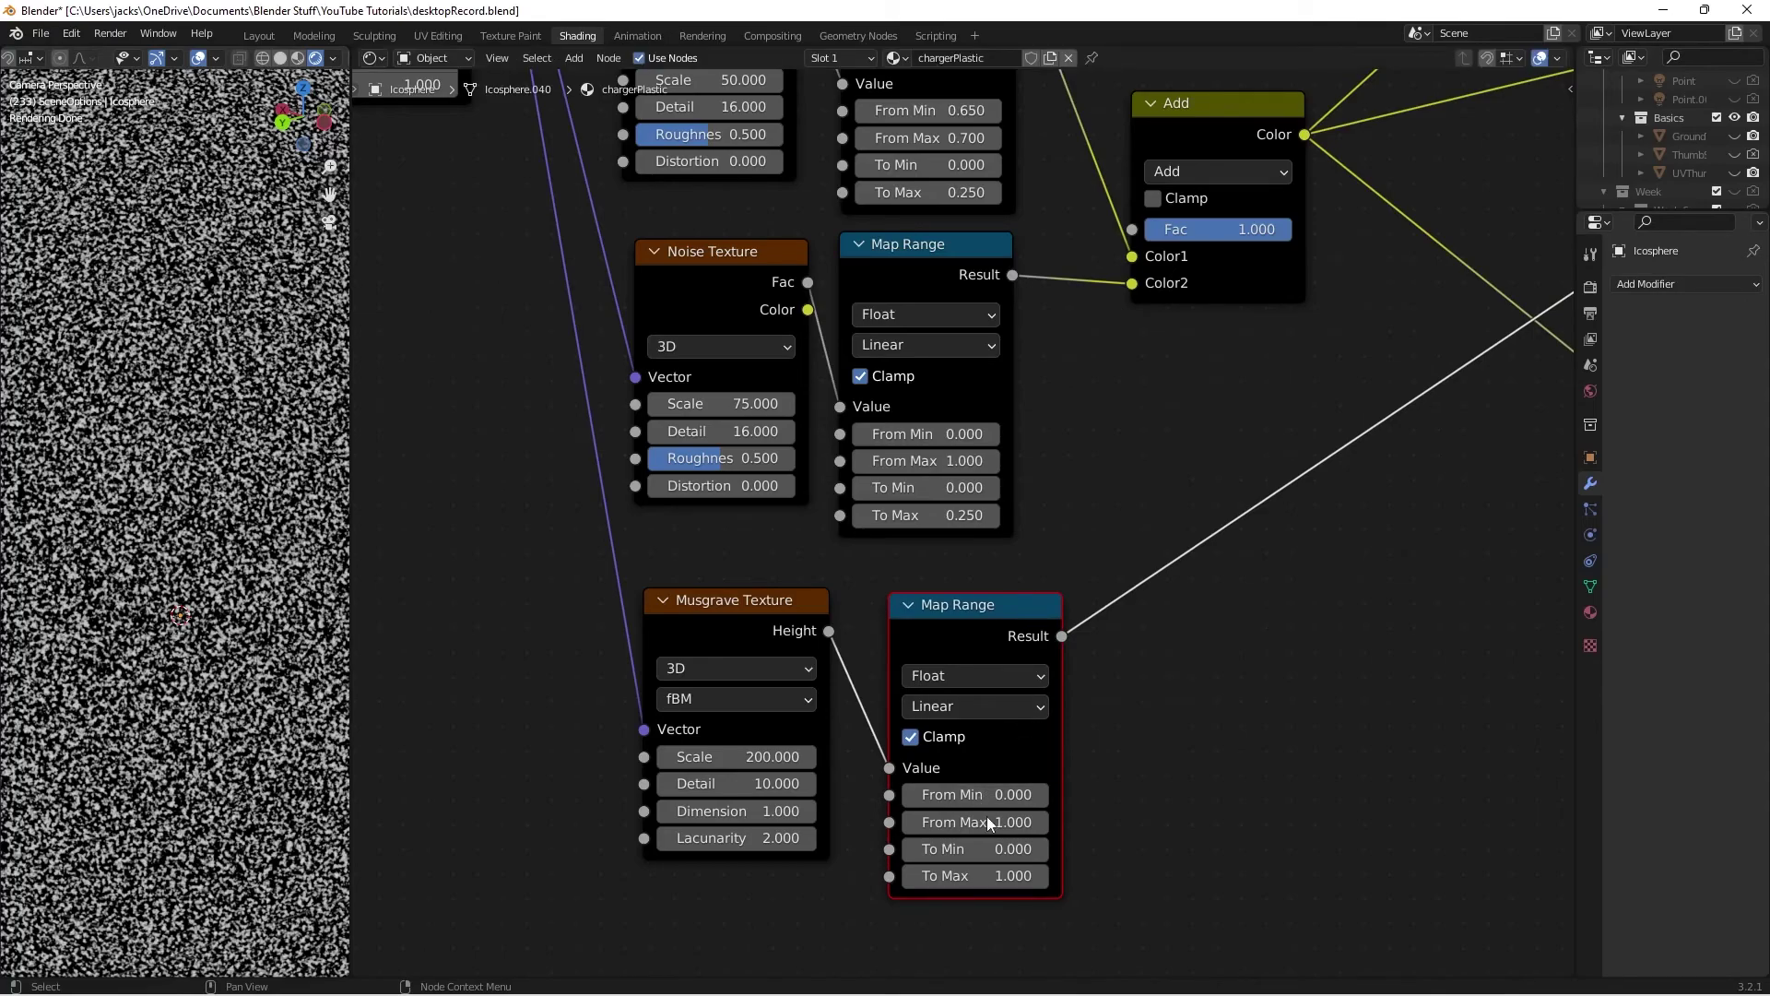
{"action": "left_click_drag", "start_coordinate": [917, 848], "coordinate": [985, 856]}
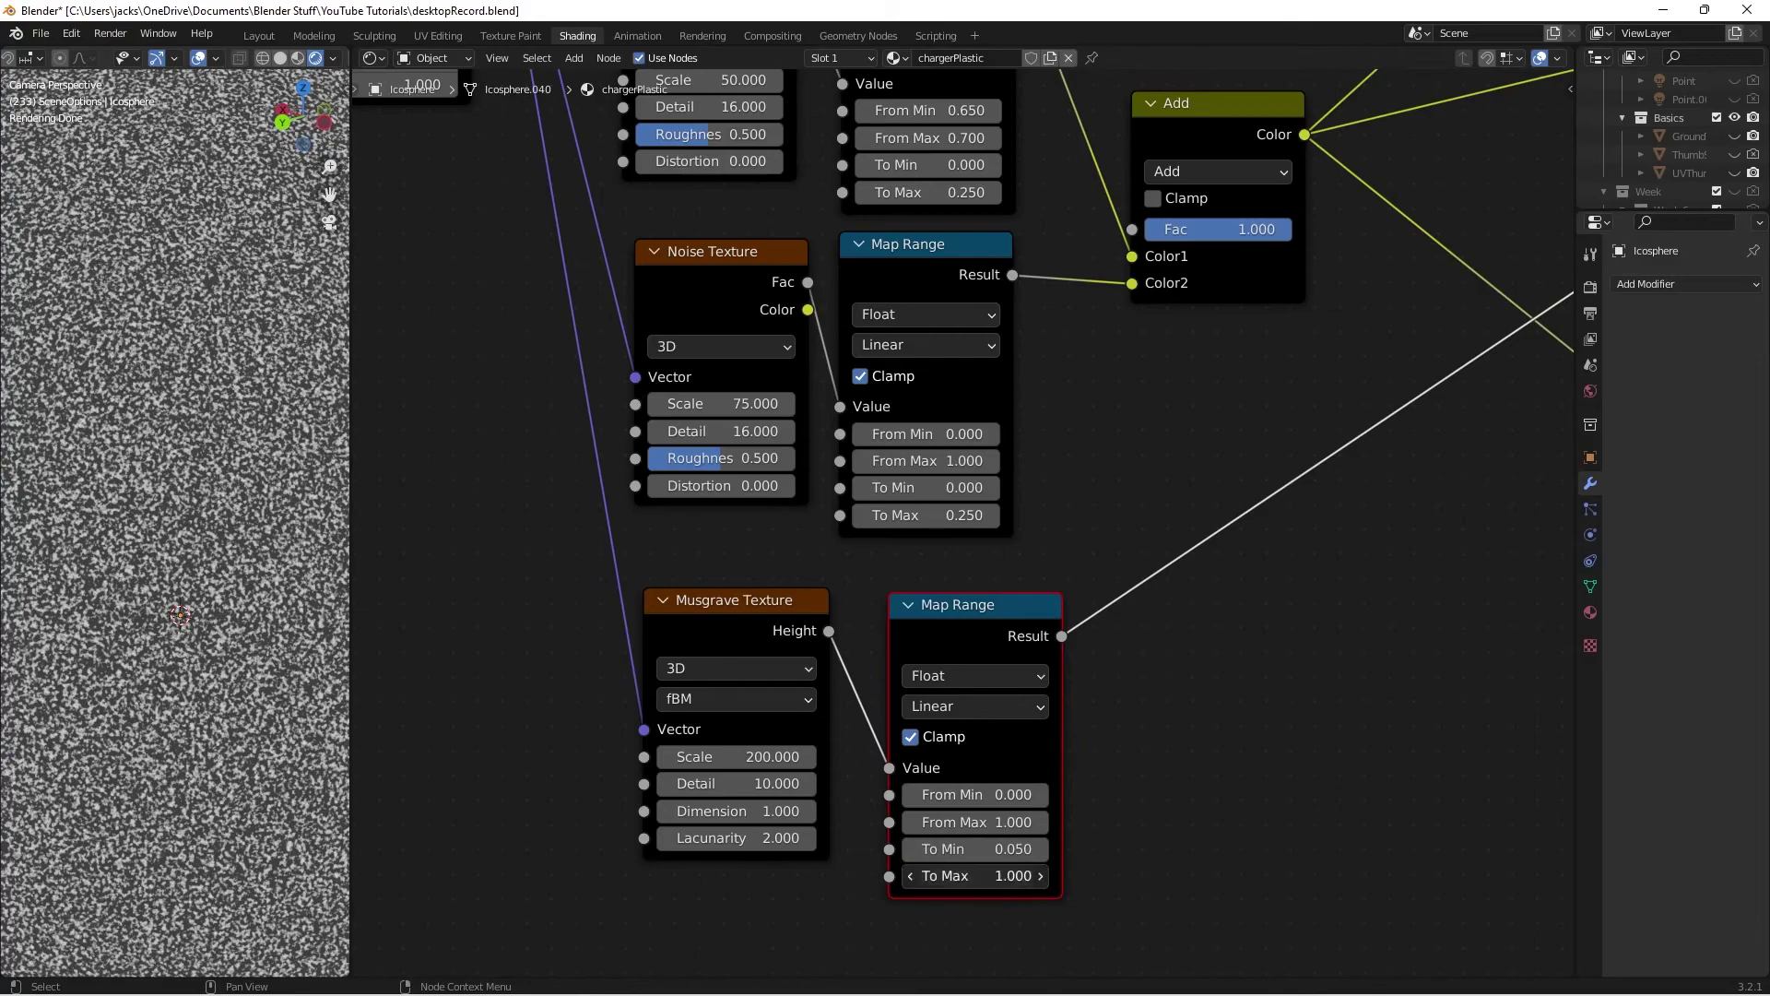
{"action": "left_click", "coordinate": [997, 874]}
{"action": "key", "text": "BackSpace"}
{"action": "type", "text": ".1"}
{"action": "key", "text": "Return"}
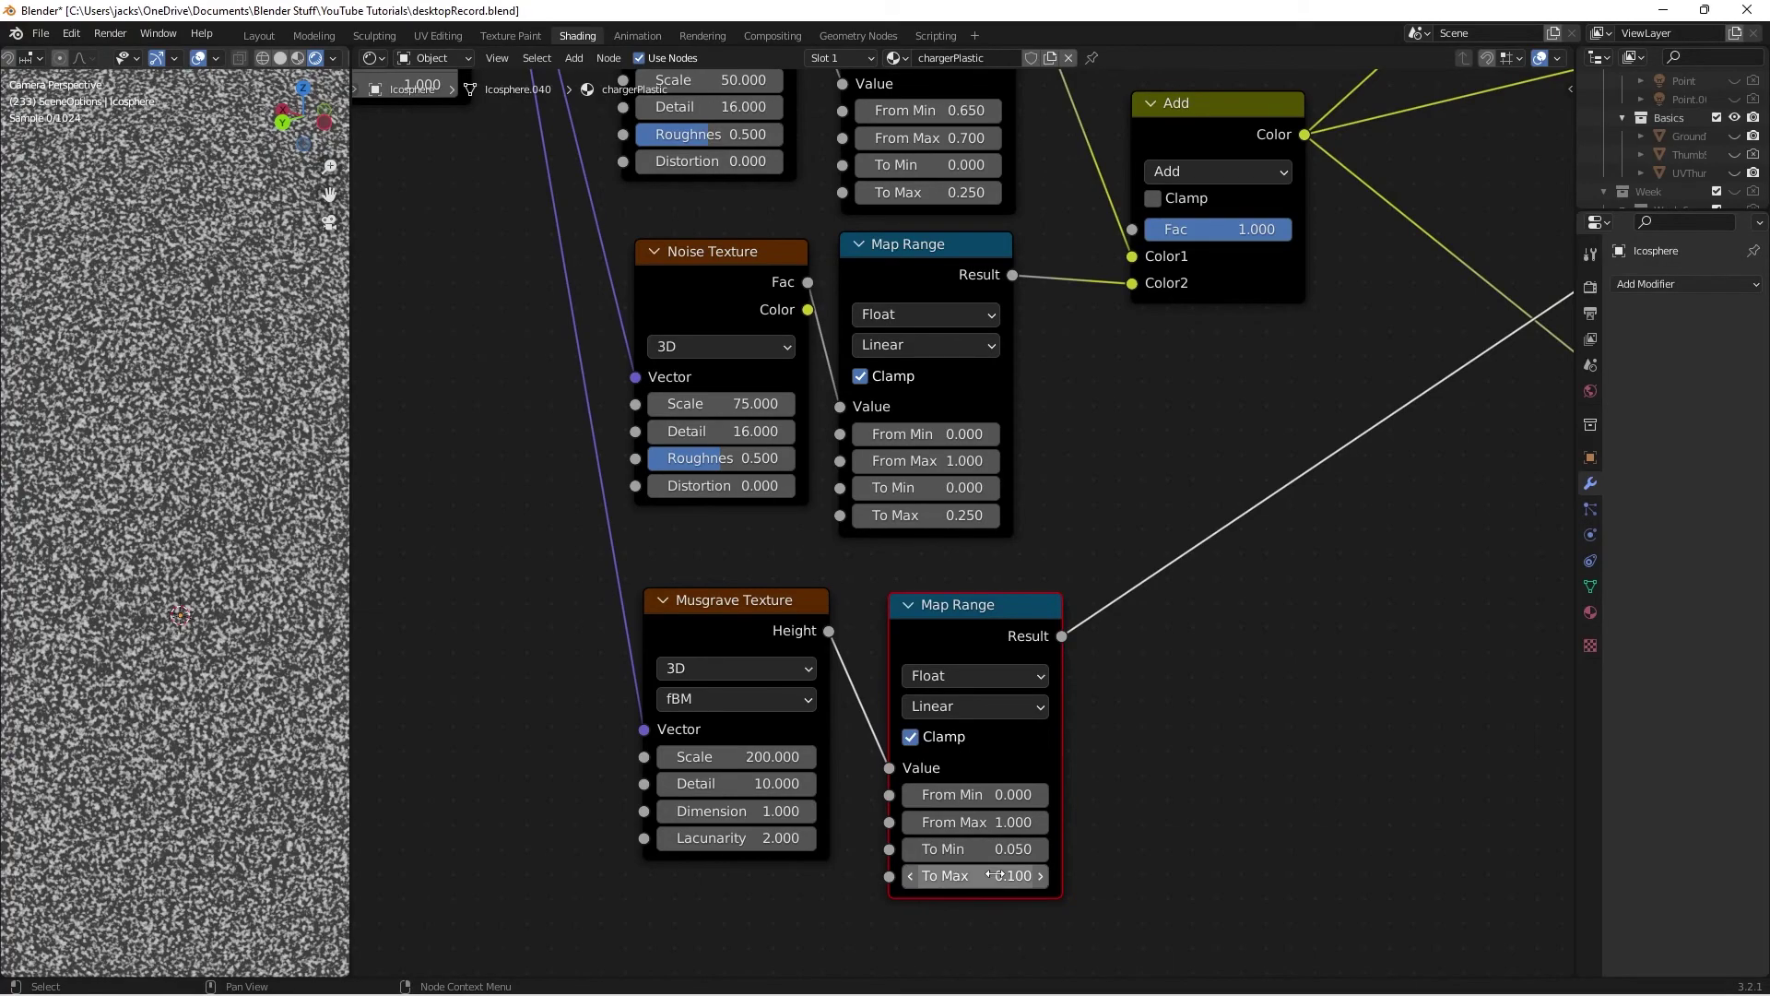
Step: Duplicate the Bump node, place the copy beyond the Musgrave's Map Range, and connect the Map Range's Result to its Height
{"action": "scroll", "coordinate": [1325, 698], "scroll_direction": "down", "scroll_amount": 1}
{"action": "scroll", "coordinate": [1324, 691], "scroll_direction": "down", "scroll_amount": 5}
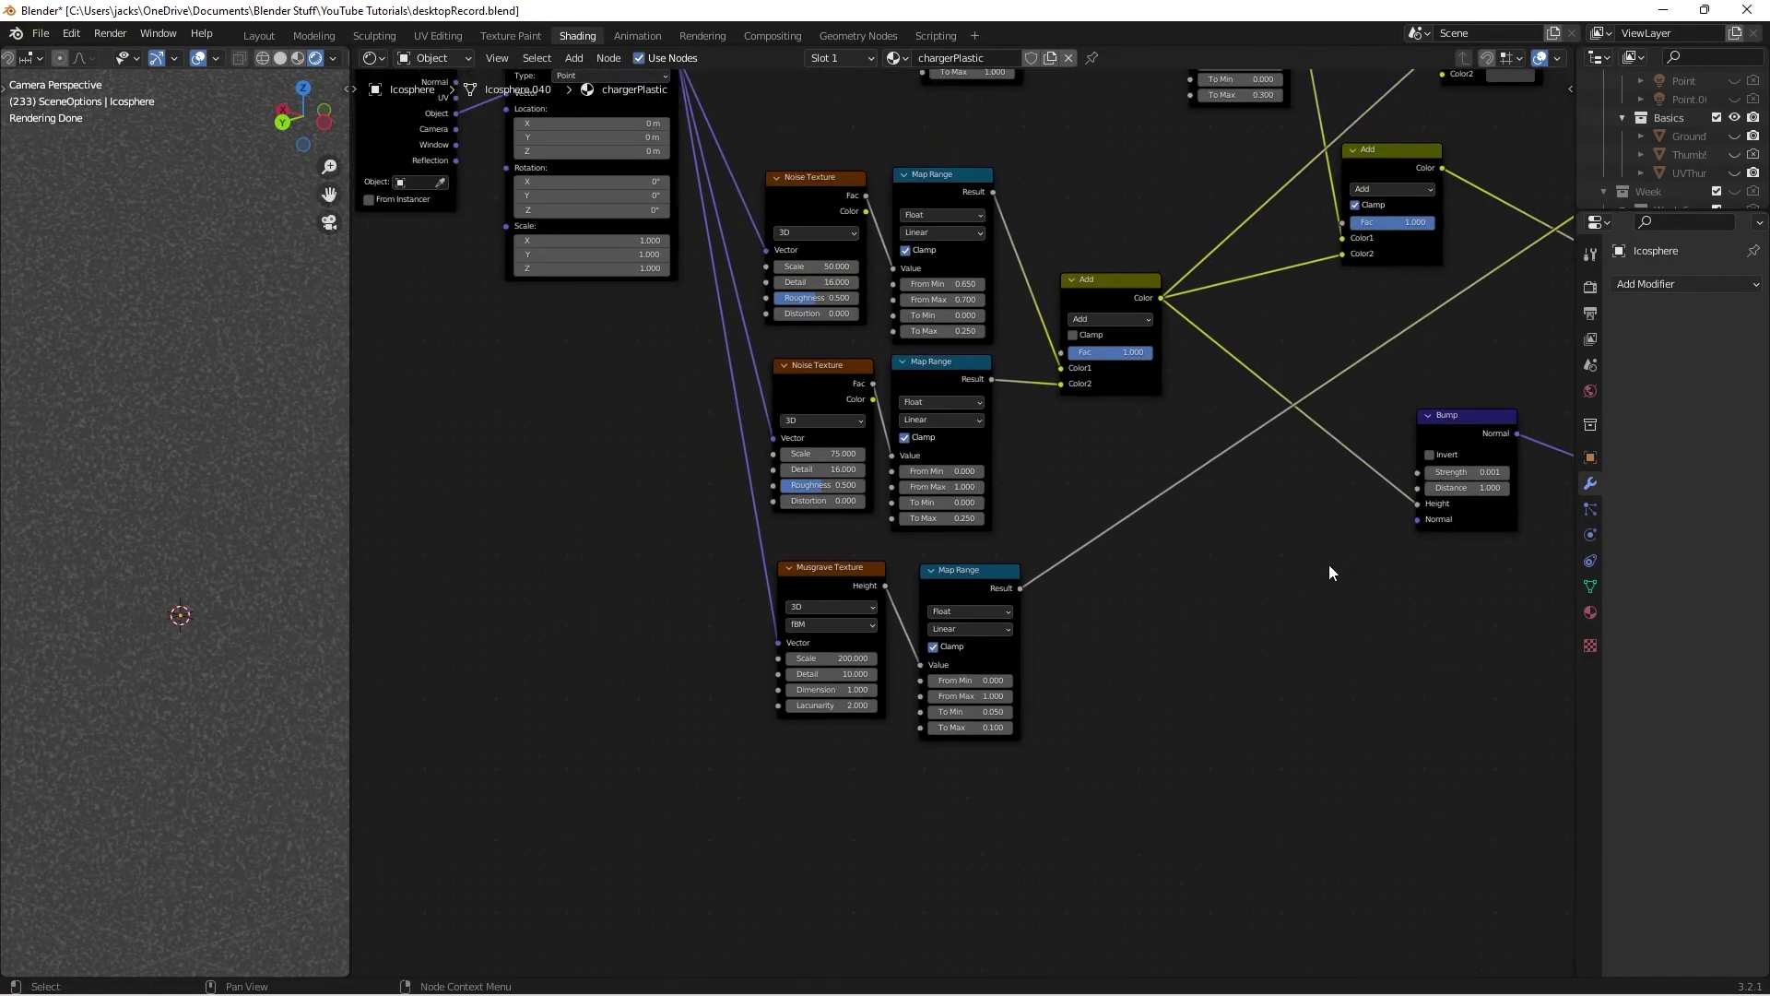
{"action": "middle_click_drag", "start_coordinate": [1391, 426], "coordinate": [1238, 451]}
{"action": "left_click_drag", "start_coordinate": [1281, 454], "coordinate": [1086, 523]}
{"action": "scroll", "coordinate": [1008, 607], "scroll_direction": "up", "scroll_amount": 2}
{"action": "left_click_drag", "start_coordinate": [841, 639], "coordinate": [1113, 636]}
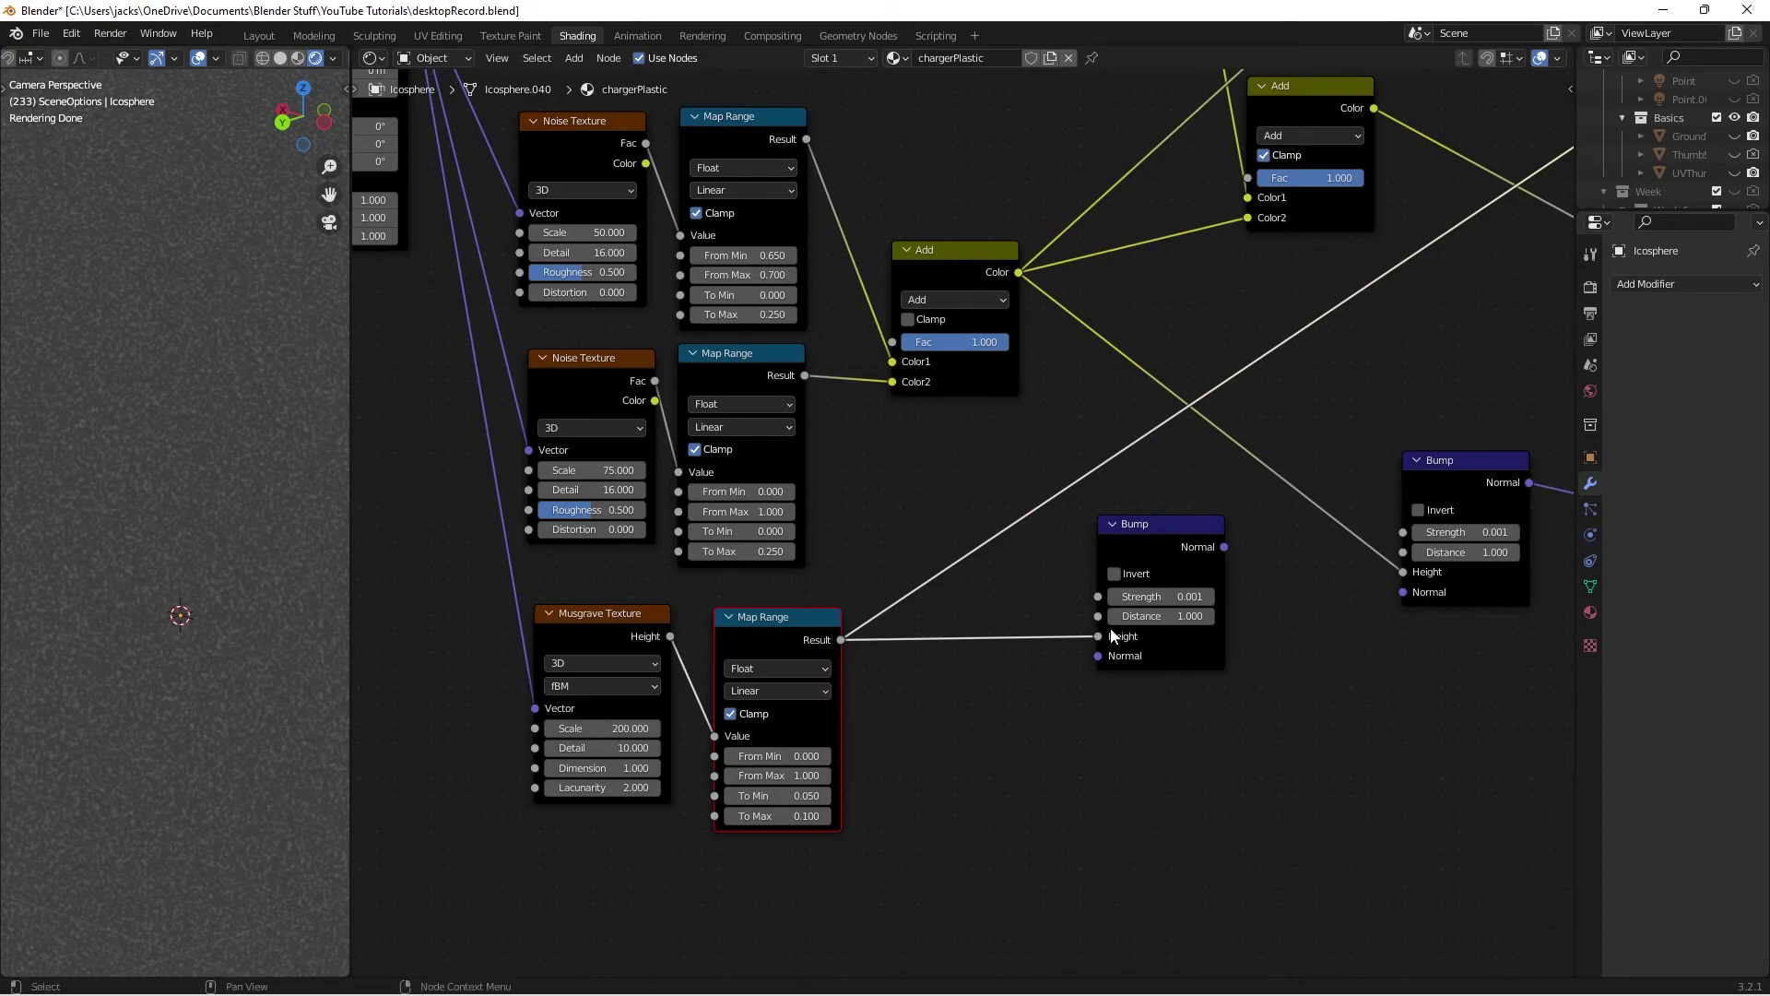
Step: Set the Strength of the Bump node fed by the Musgrave's Map Range to 0.05
{"action": "double_click", "coordinate": [1145, 595]}
{"action": "type", "text": ".0"}
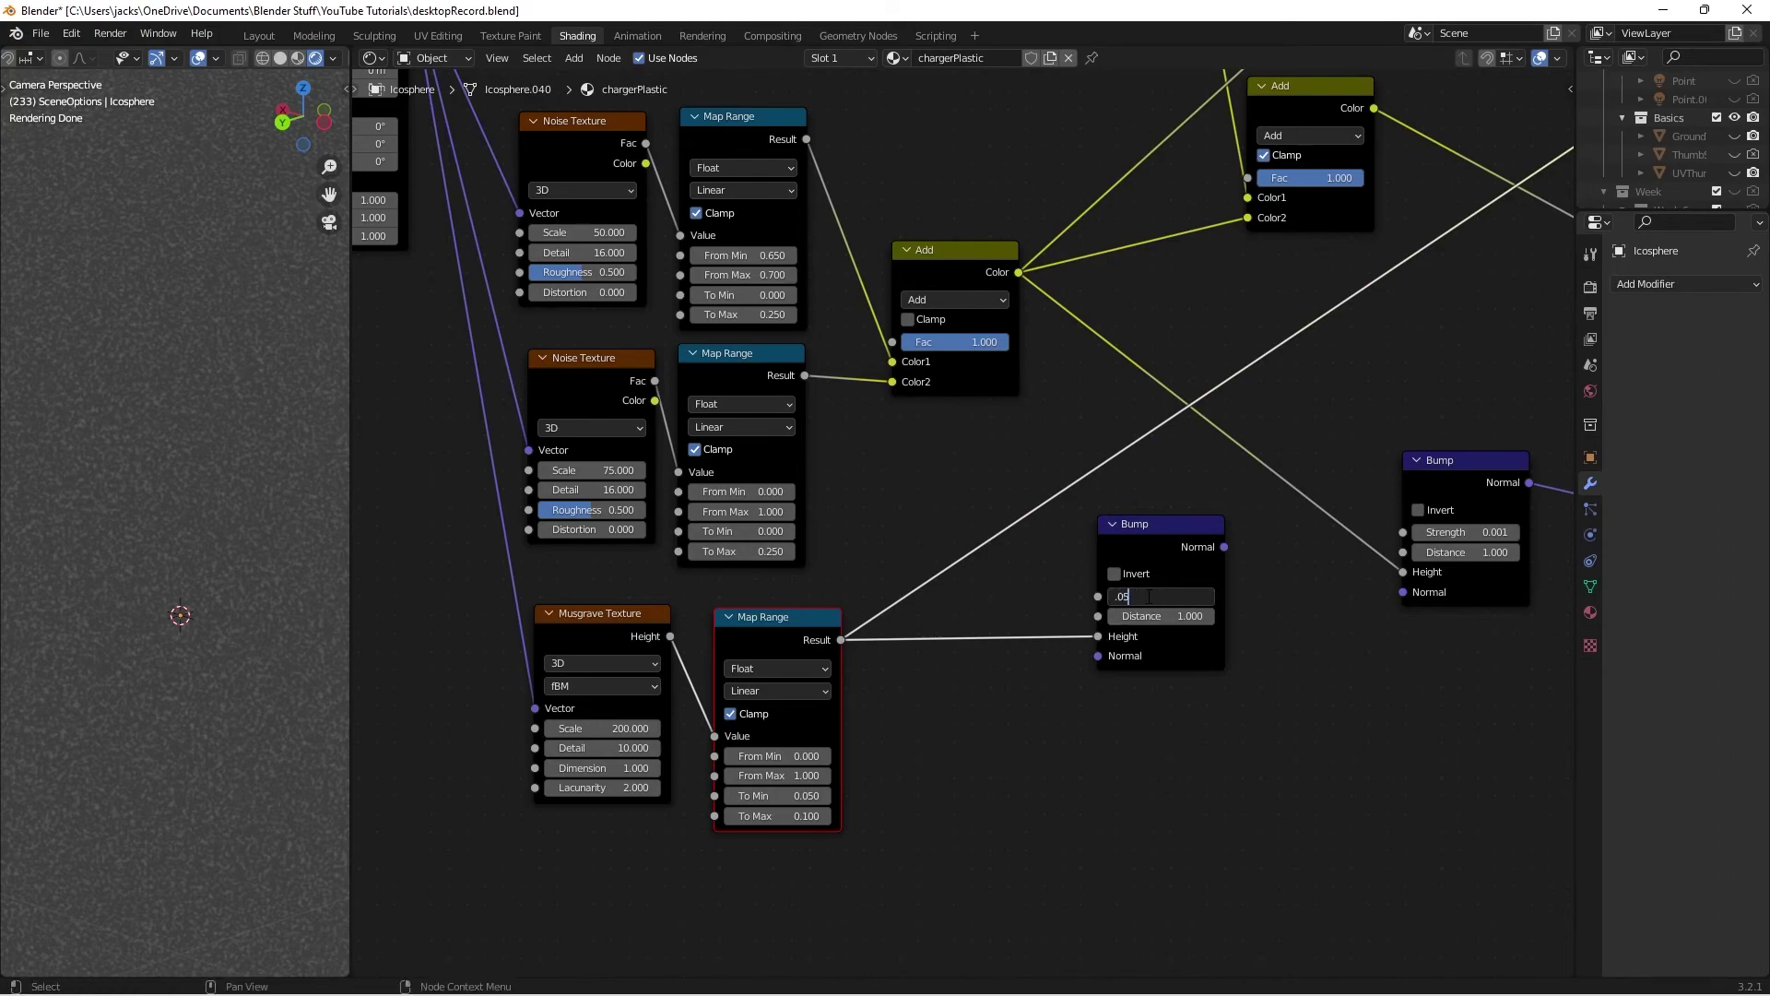
{"action": "type", "text": "5"}
{"action": "key", "text": "Return"}
Step: Connect the new Bump's Normal output to the original Bump's Normal input and preview the new Bump on the sphere
{"action": "left_click_drag", "start_coordinate": [1224, 546], "coordinate": [1422, 596]}
{"action": "left_click", "coordinate": [1166, 551], "text": "ctrl+shift"}
{"action": "left_click_drag", "start_coordinate": [1148, 543], "coordinate": [1145, 534]}
{"action": "scroll", "coordinate": [43, 672], "scroll_direction": "down", "scroll_amount": 3}
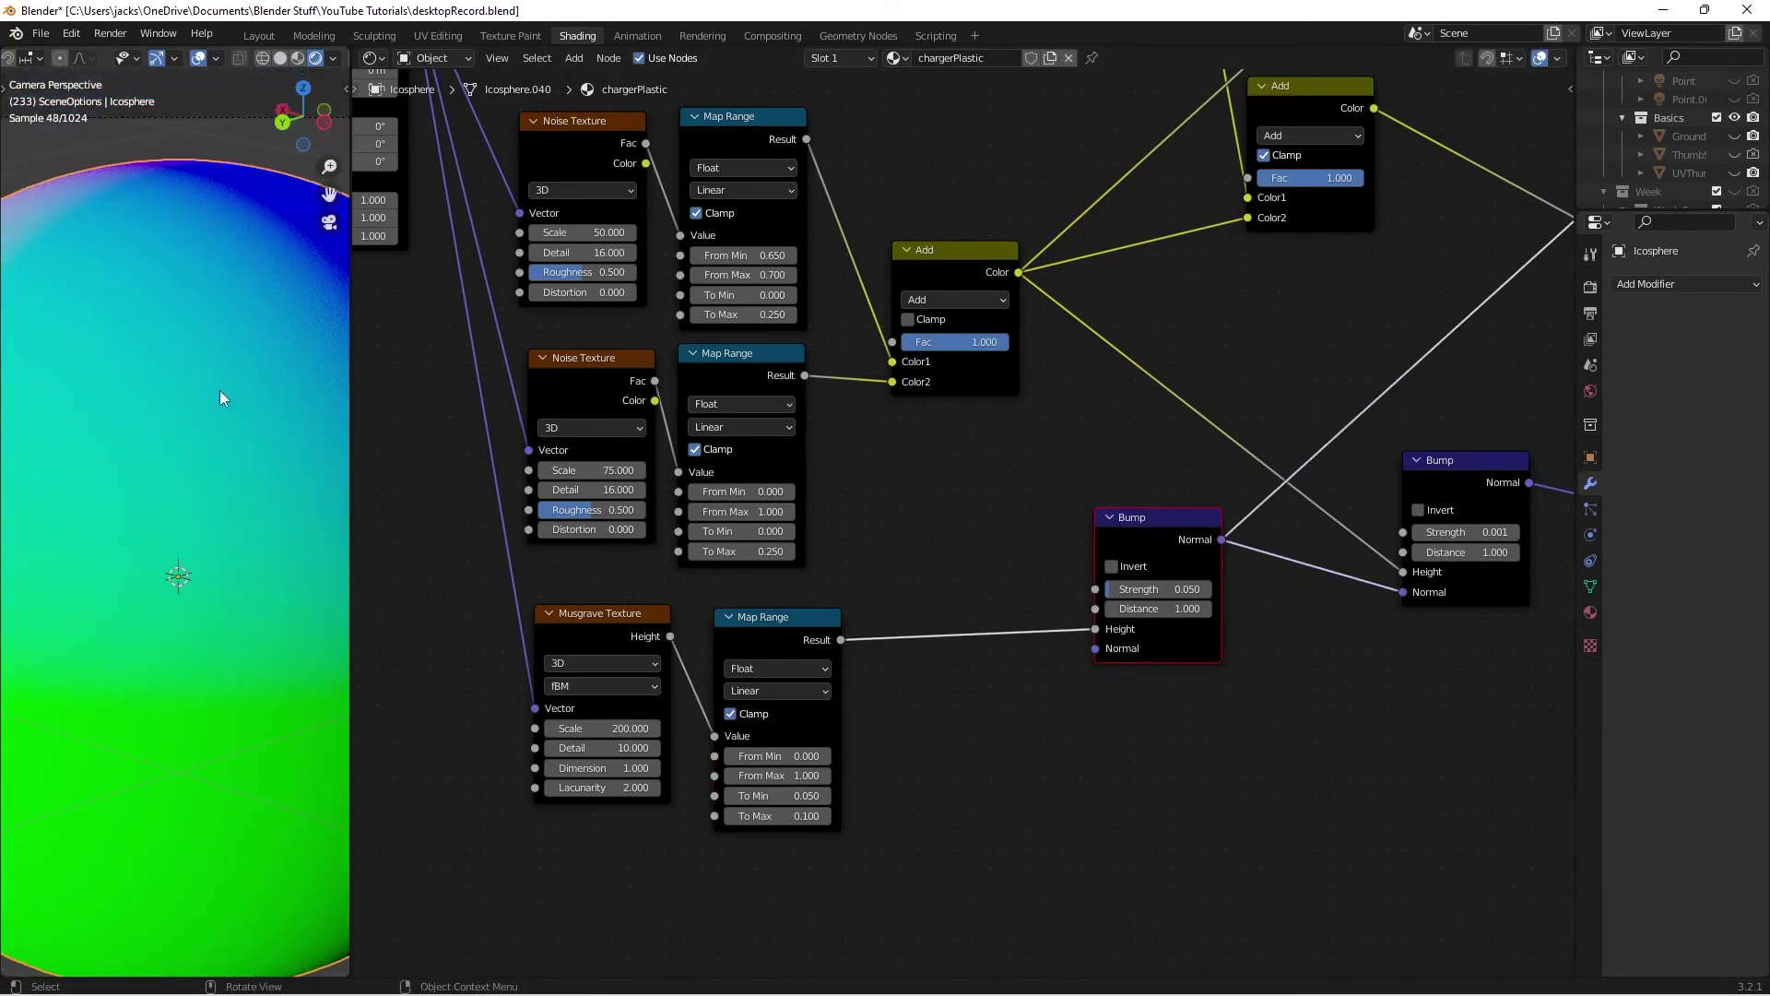
Step: Save the file and switch the sphere's preview back to the Principled BSDF shader
{"action": "key", "text": "ctrl+s"}
{"action": "left_click", "coordinate": [1285, 863]}
{"action": "middle_click_drag", "start_coordinate": [1415, 646], "coordinate": [1082, 670]}
{"action": "scroll", "coordinate": [1074, 645], "scroll_direction": "down", "scroll_amount": 2}
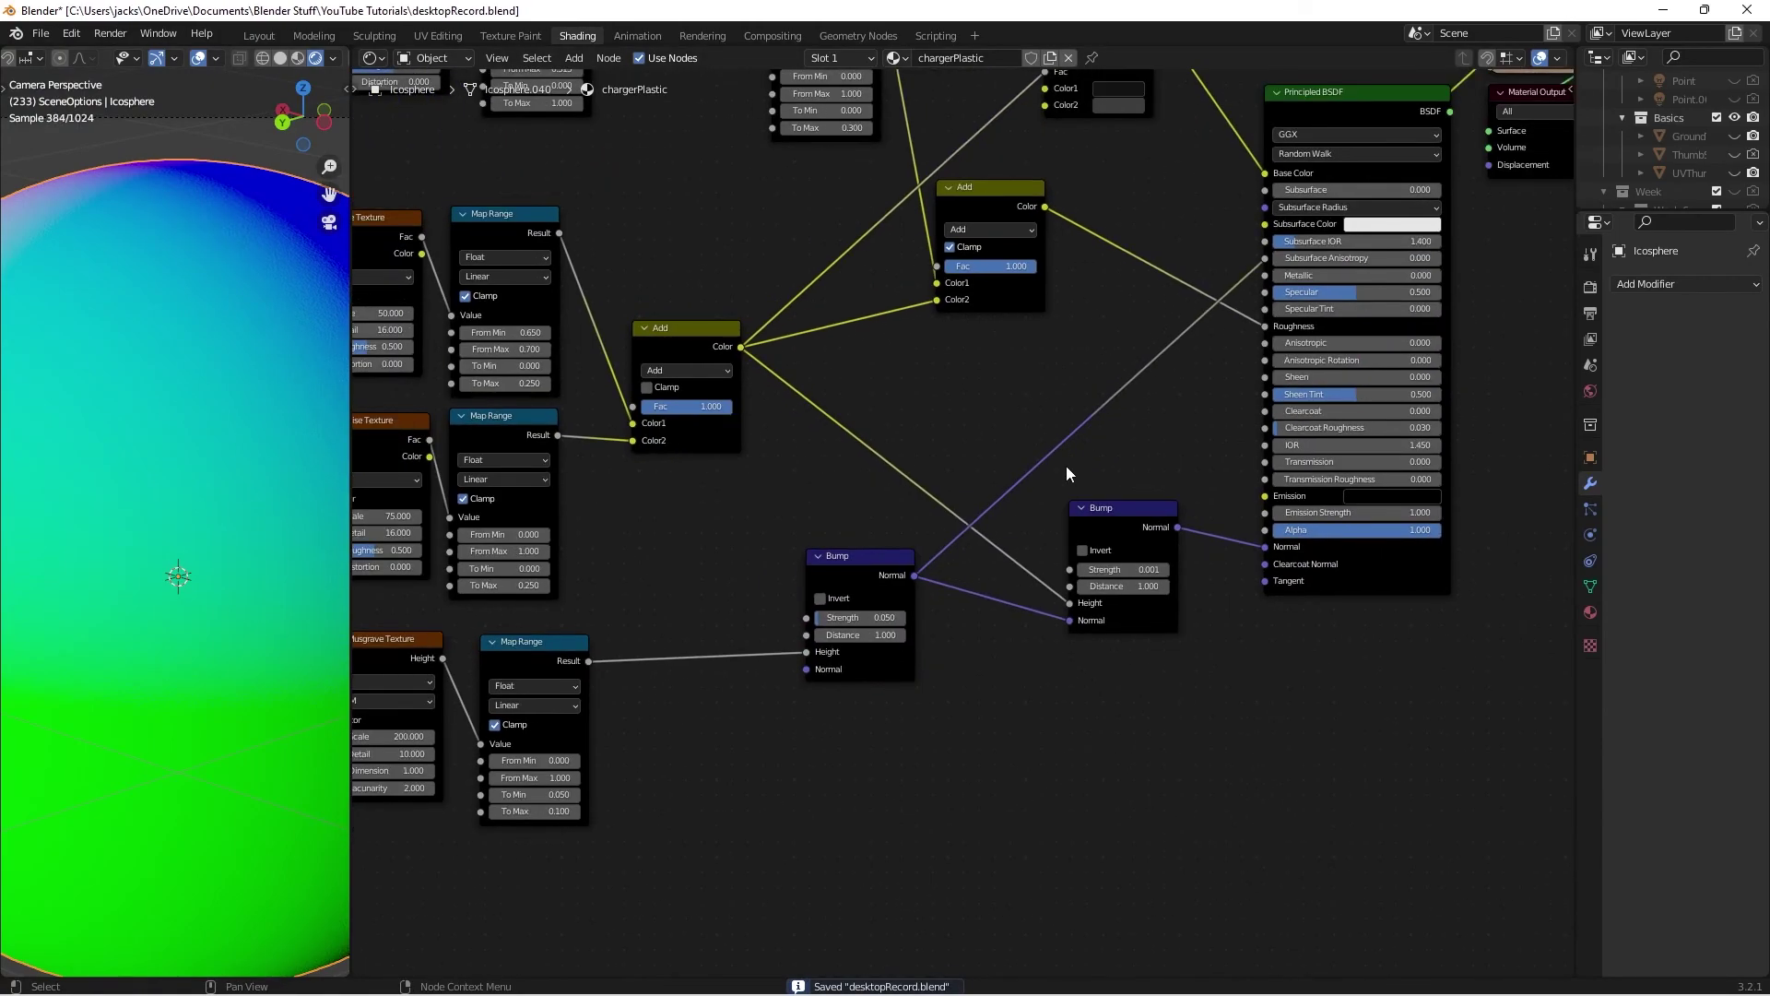
{"action": "middle_click_drag", "start_coordinate": [1066, 466], "coordinate": [1088, 462]}
{"action": "left_click", "coordinate": [1114, 672], "text": "ctrl+shift"}
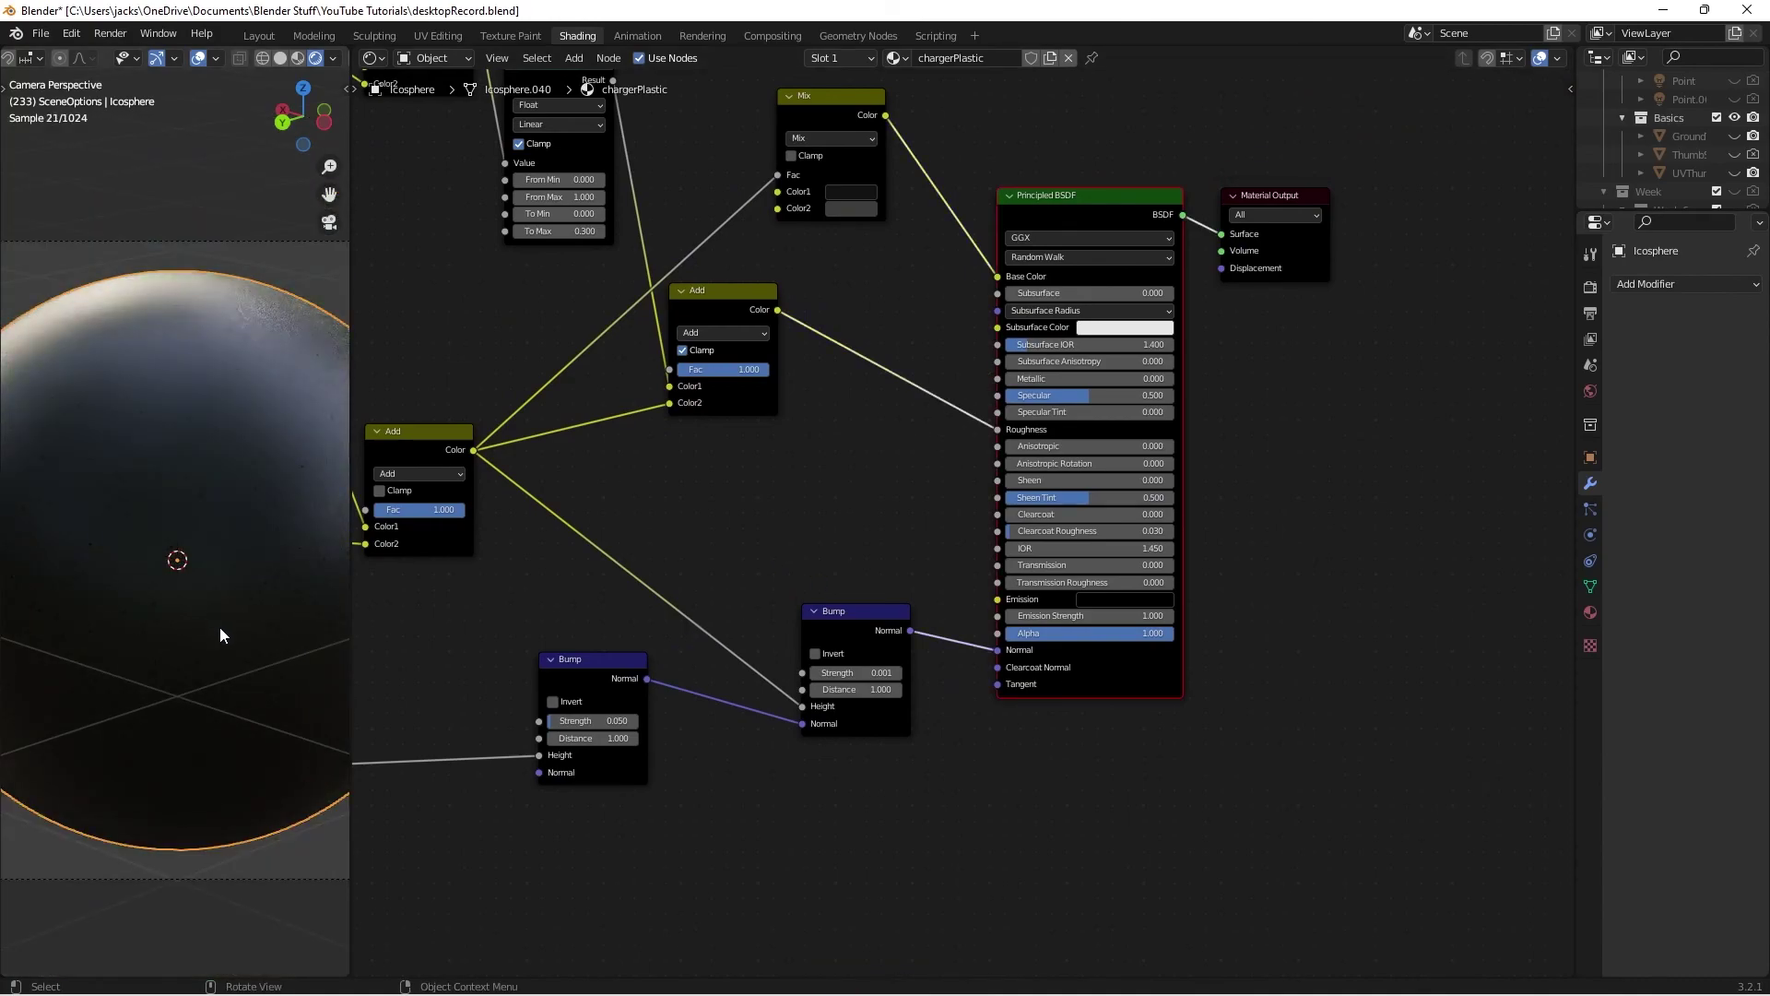
{"action": "left_click", "coordinate": [290, 846]}
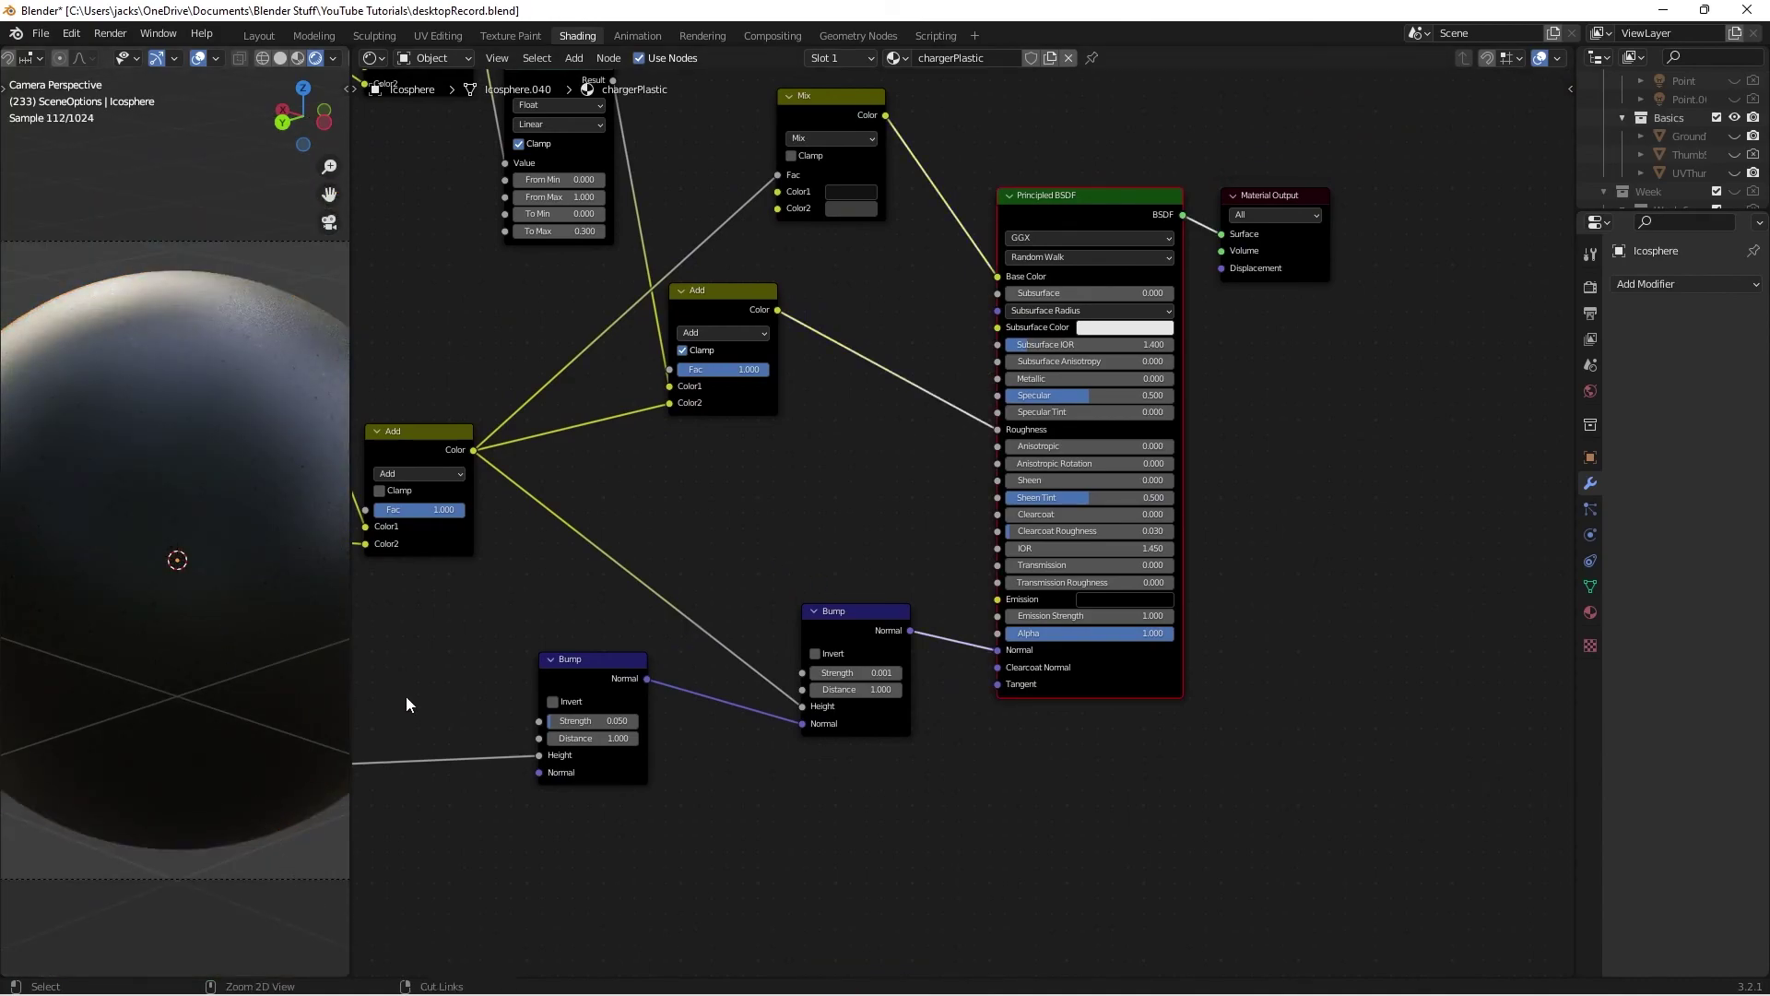
Step: Save the file and frame the whole sphere in the 3D viewport to examine the complete plastic material
{"action": "key", "text": "ctrl+s"}
{"action": "middle_click_drag", "start_coordinate": [678, 565], "coordinate": [739, 773]}
{"action": "scroll", "coordinate": [879, 648], "scroll_direction": "up", "scroll_amount": 1}
{"action": "left_click", "coordinate": [879, 648]}
{"action": "scroll", "coordinate": [879, 649], "scroll_direction": "up", "scroll_amount": 1}
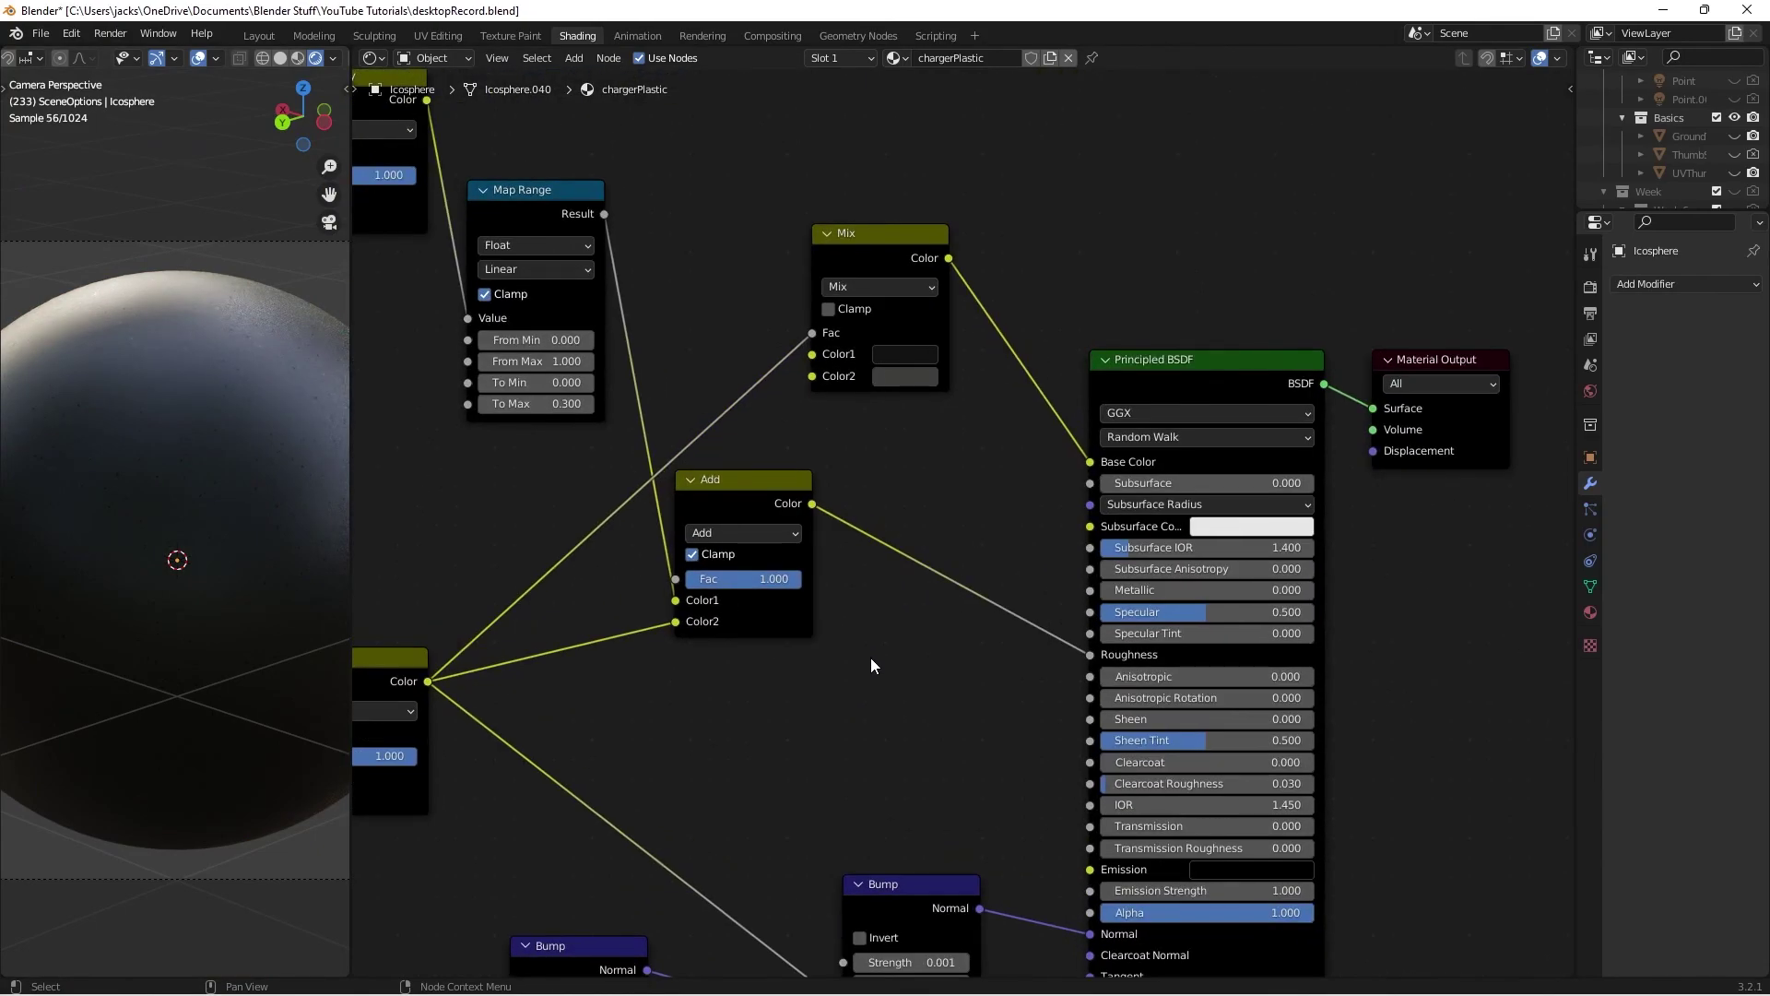
{"action": "key", "text": "ctrl+s"}
{"action": "middle_click_drag", "start_coordinate": [954, 723], "coordinate": [1142, 704]}
{"action": "scroll", "coordinate": [1047, 716], "scroll_direction": "down", "scroll_amount": 2}
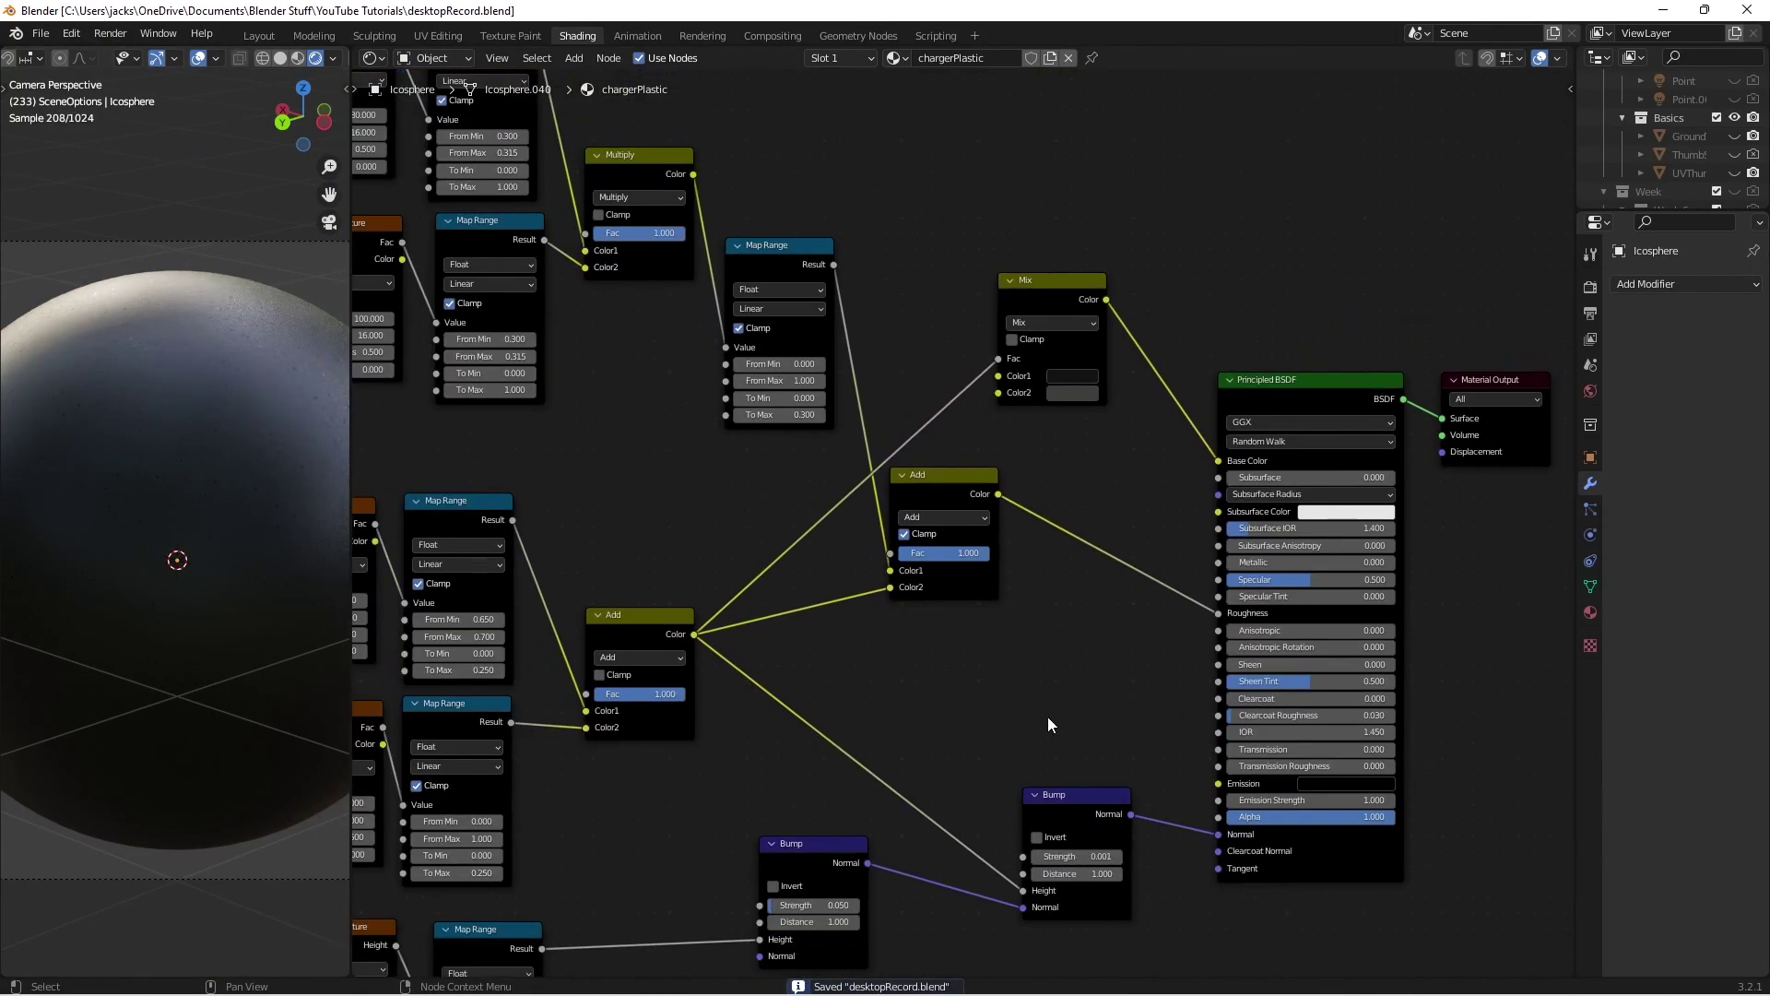
{"action": "middle_click_drag", "start_coordinate": [180, 672], "coordinate": [142, 611]}
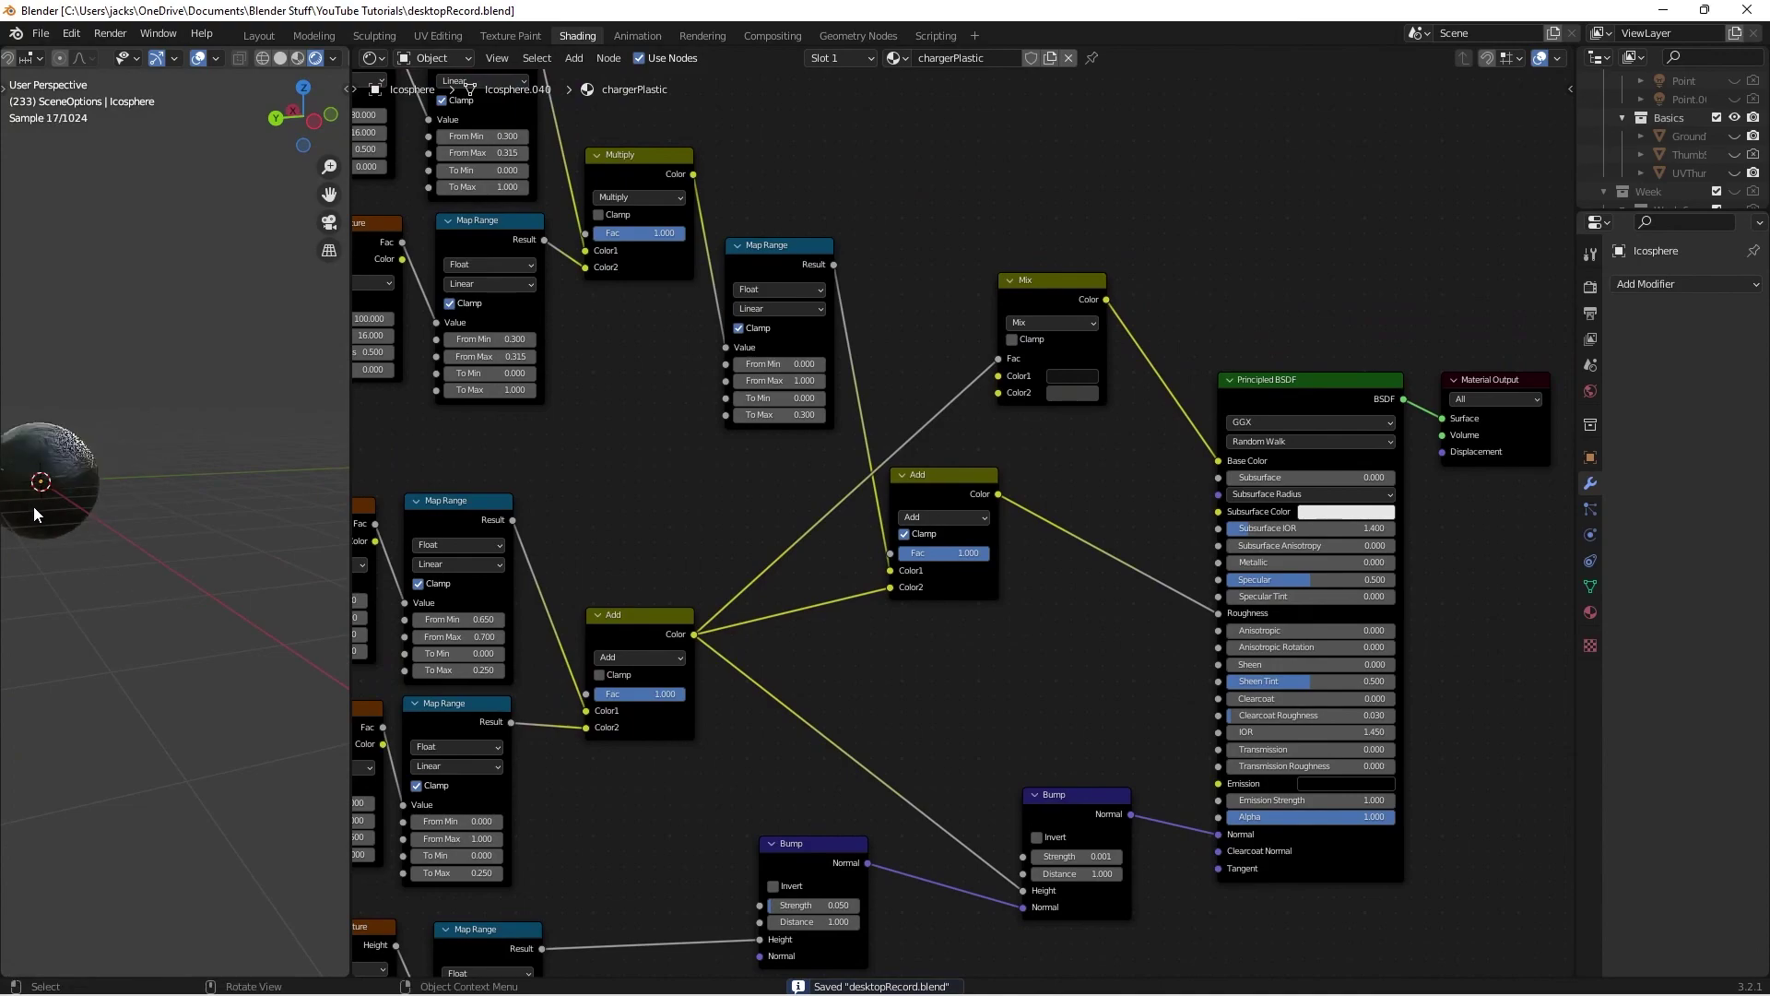
{"action": "key", "text": "KP_Decimal"}
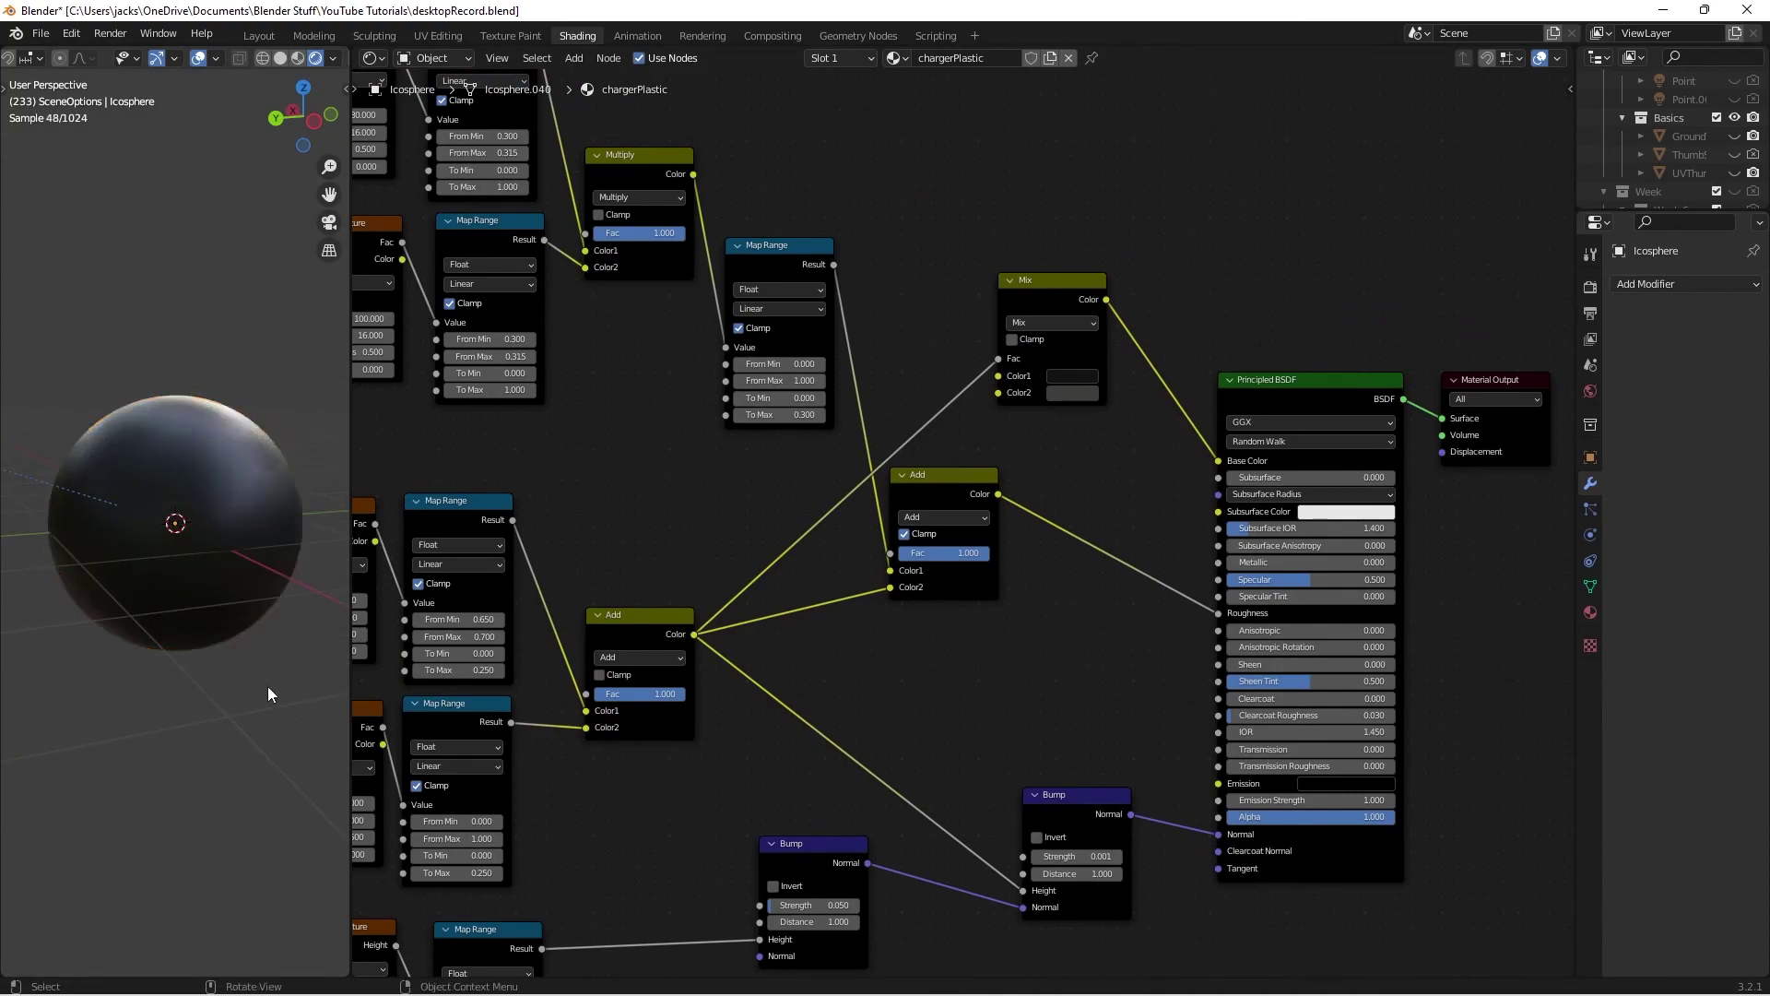